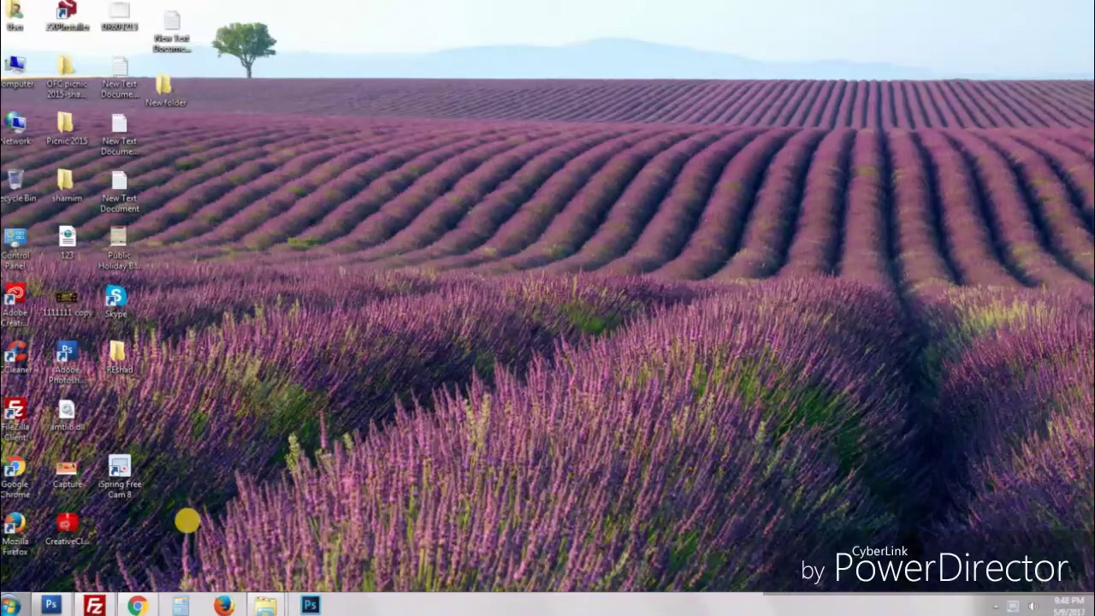
# Step: Open the wine bottle image 73478_ALL_24H_WINE_ORGFN_PNG_0979011 from the Tutorial folder in Photoshop
pyautogui.moveTo(265, 606)
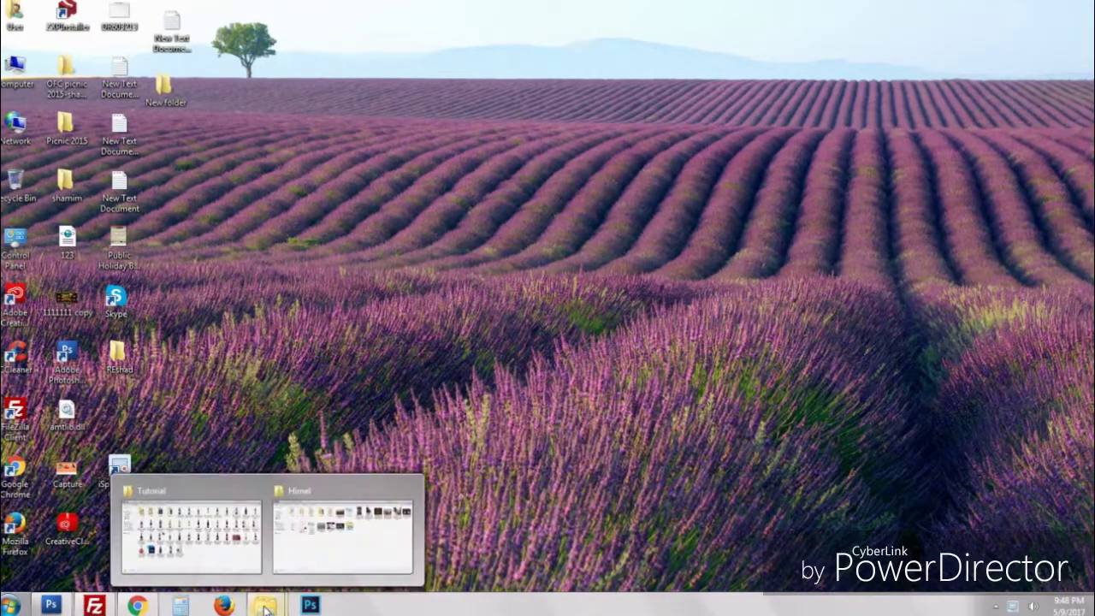
pyautogui.click(211, 548)
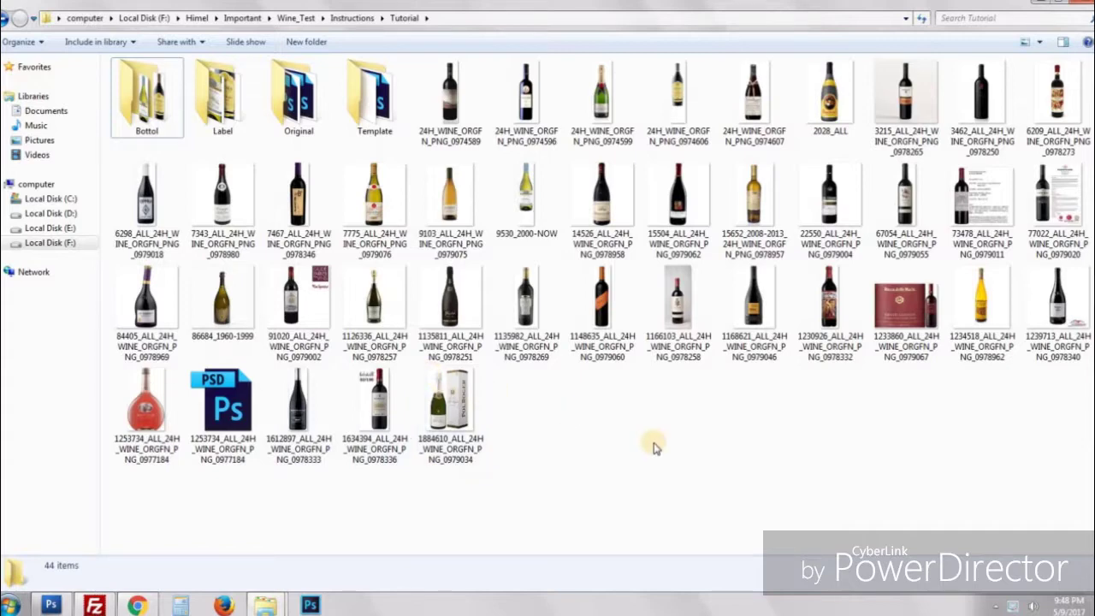
pyautogui.click(964, 214)
pyautogui.moveTo(972, 235); pyautogui.dragTo(380, 359)
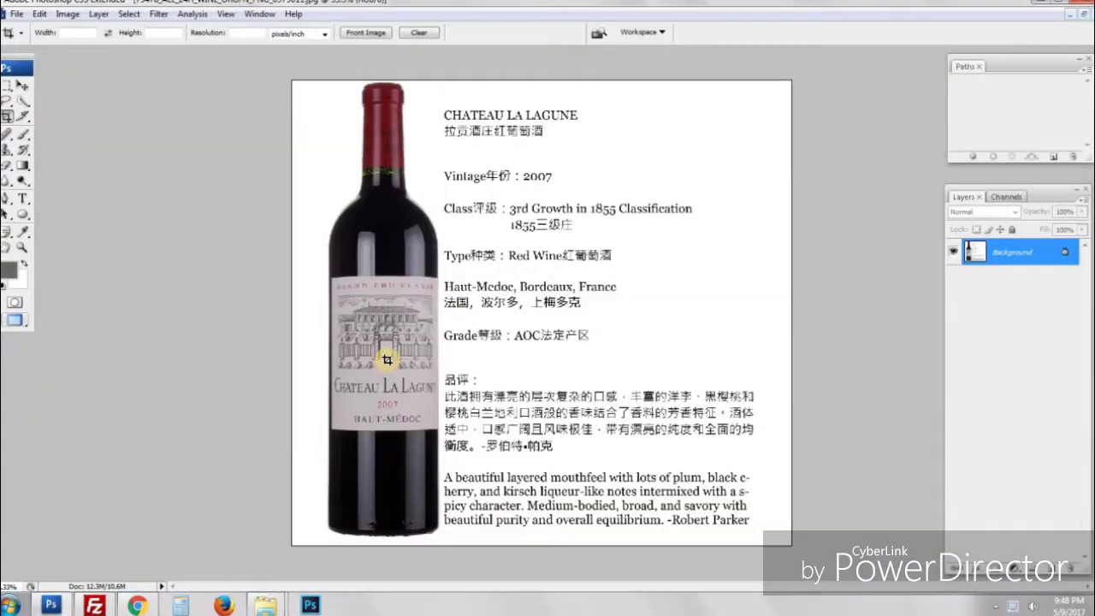
# Step: Create a new path for the Pen tool and switch the image to full-screen mode with the menu bar
pyautogui.press('p')
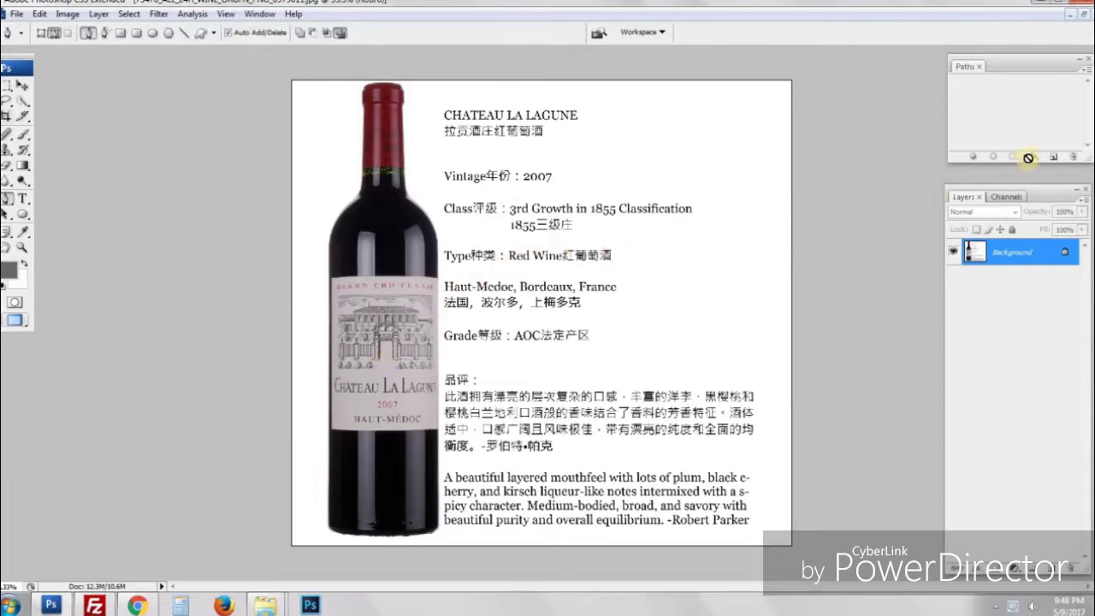
pyautogui.click(1054, 158)
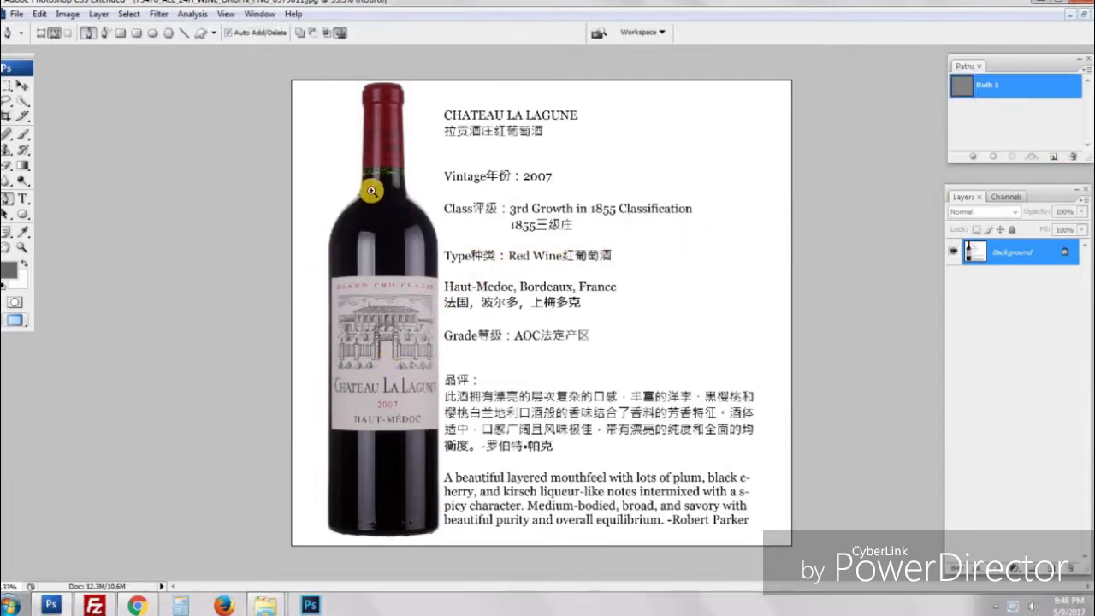
pyautogui.hotkey('ctrl', '+')
pyautogui.hotkey('ctrl', '+')
pyautogui.press('f')
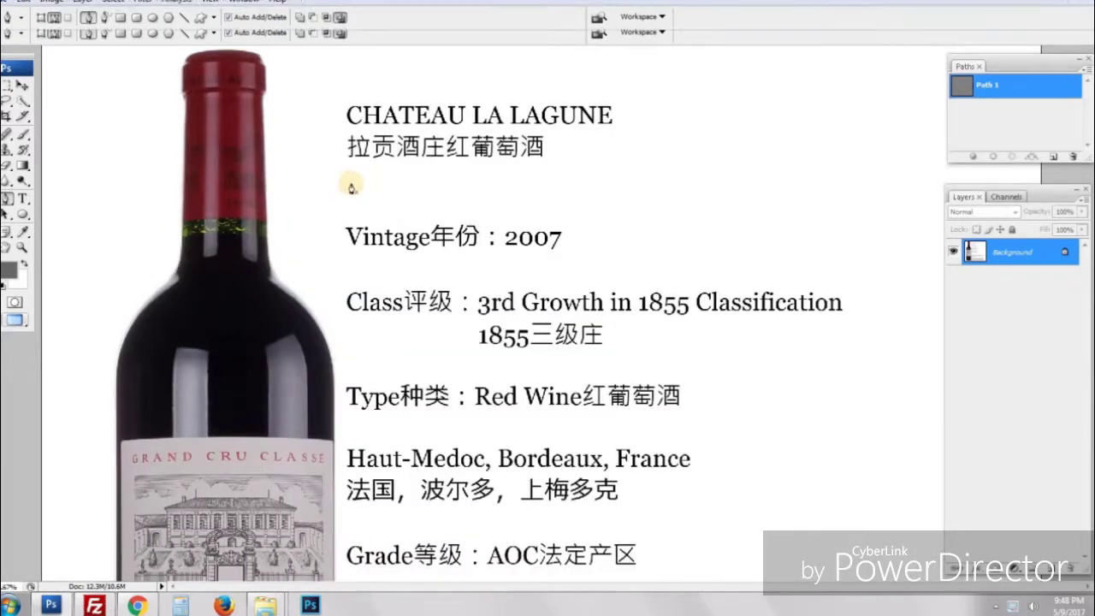
# Step: Start the pen path on the bottle's left shoulder and trace the curve up to the green band on the neck
pyautogui.moveTo(351, 183); pyautogui.dragTo(536, 257)
pyautogui.keyDown('ctrl'); pyautogui.click(421, 239); pyautogui.keyUp('ctrl')
pyautogui.keyDown('ctrl'); pyautogui.click(421, 240); pyautogui.keyUp('ctrl')
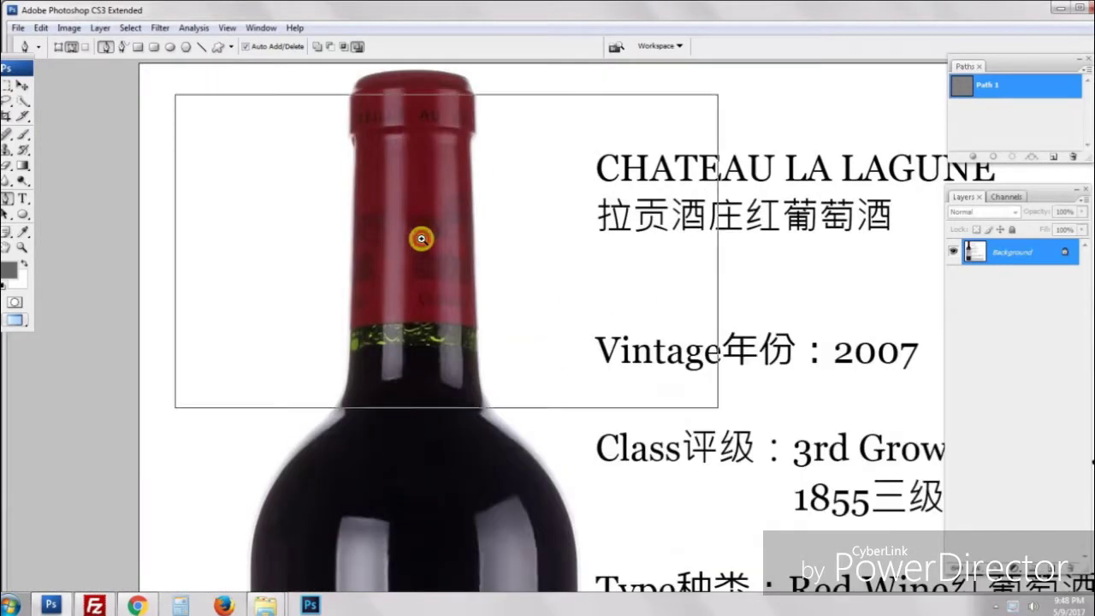
pyautogui.moveTo(330, 182); pyautogui.dragTo(562, 171)
pyautogui.moveTo(402, 511); pyautogui.dragTo(479, 348)
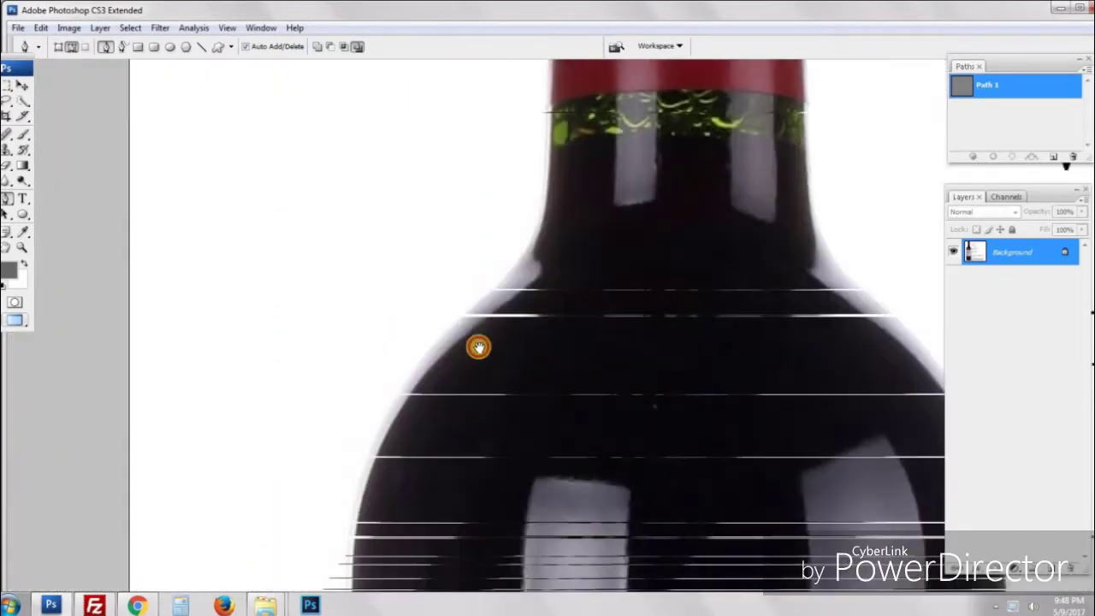
pyautogui.click(479, 332)
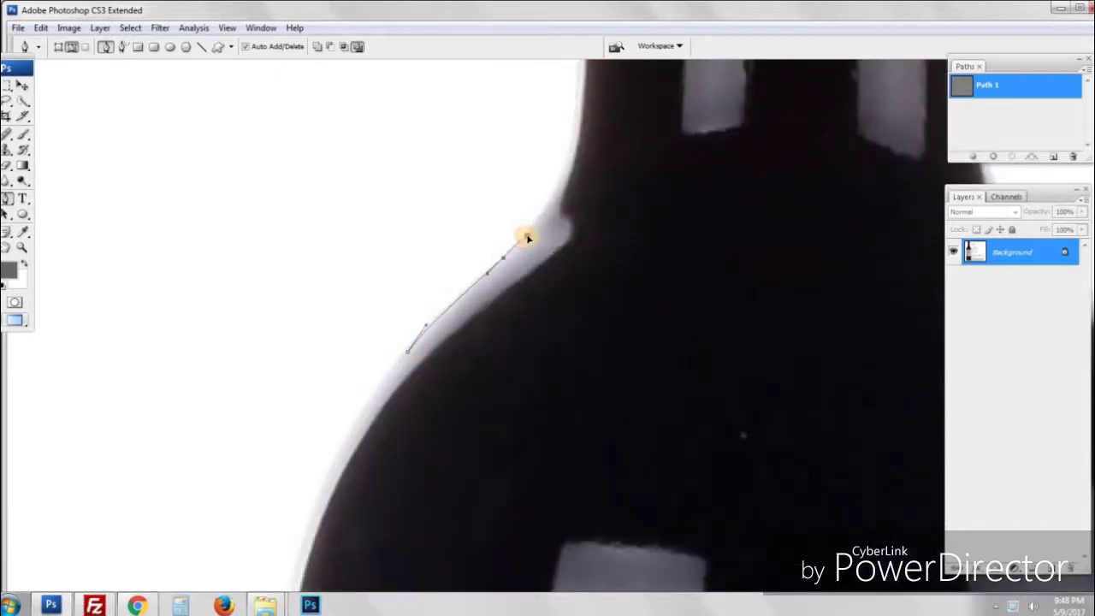
pyautogui.moveTo(582, 181); pyautogui.dragTo(552, 374)
pyautogui.click(541, 350)
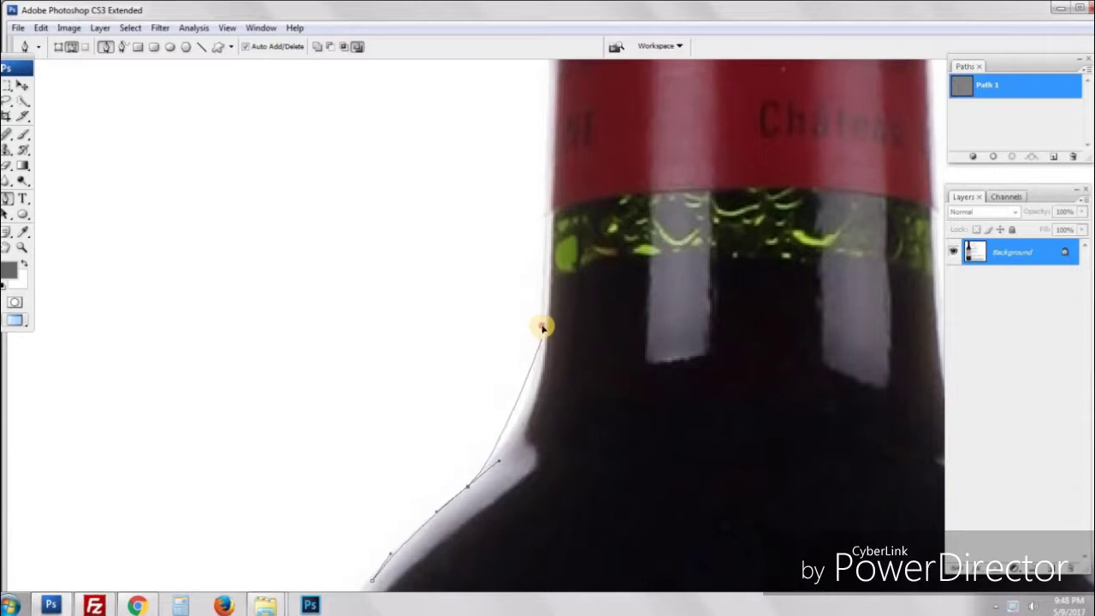
pyautogui.click(553, 248)
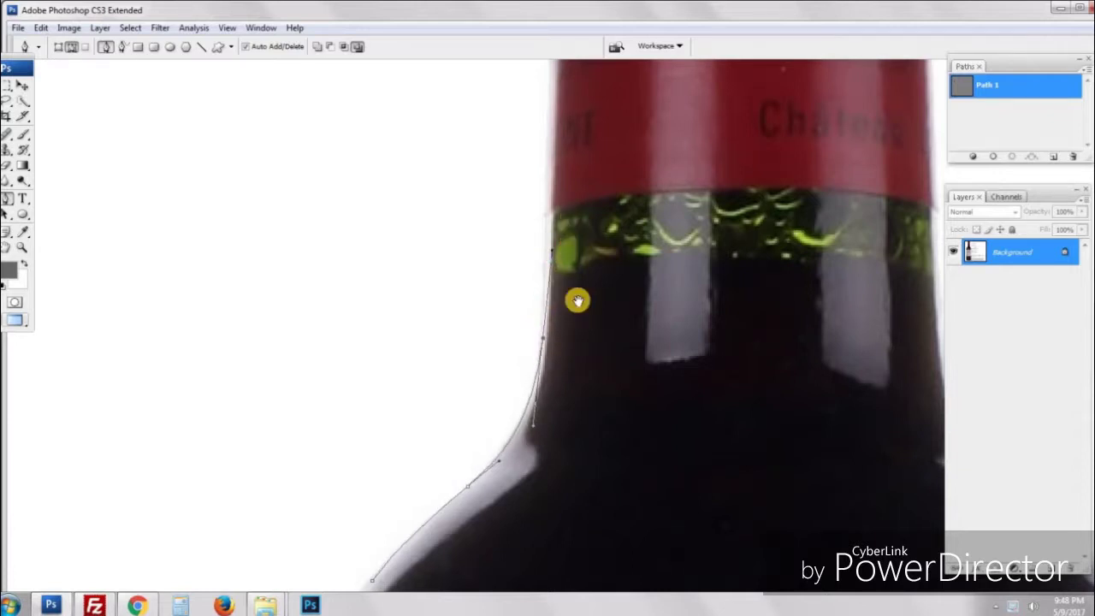
# Step: Continue the path up the left edge of the red capsule and along the left side of its collar
pyautogui.moveTo(577, 301); pyautogui.dragTo(566, 531)
pyautogui.moveTo(541, 283); pyautogui.dragTo(542, 213)
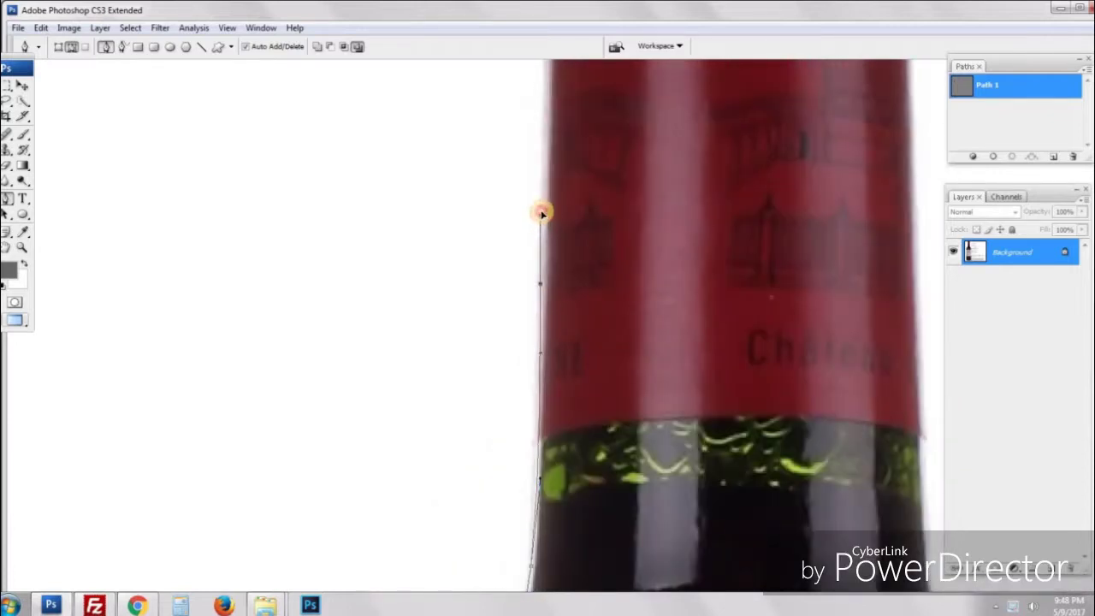
pyautogui.scroll(3, 580, 296)
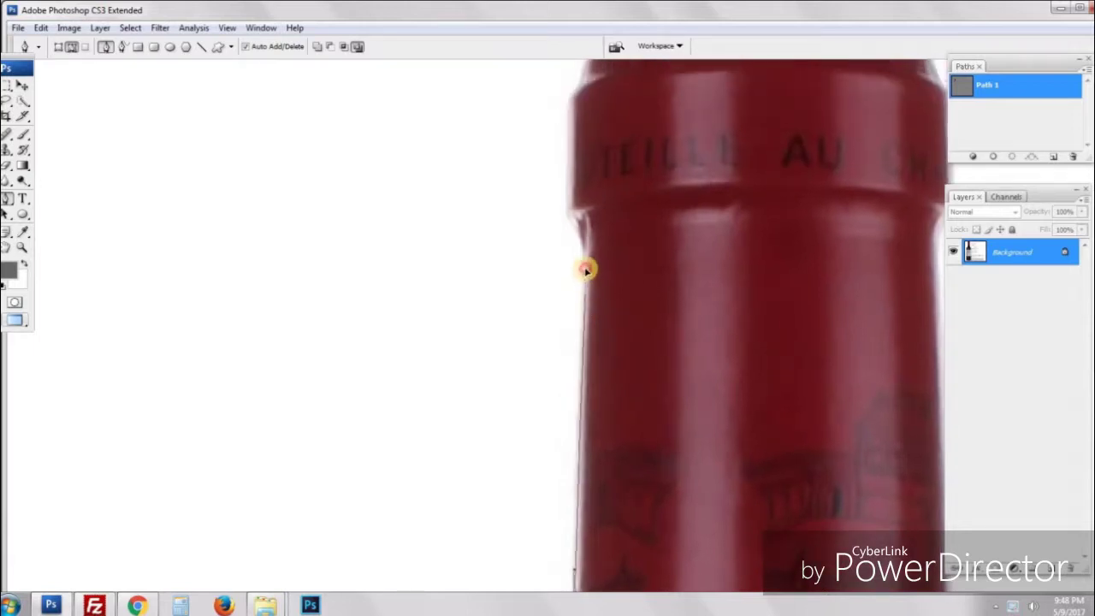
pyautogui.scroll(2, 582, 313)
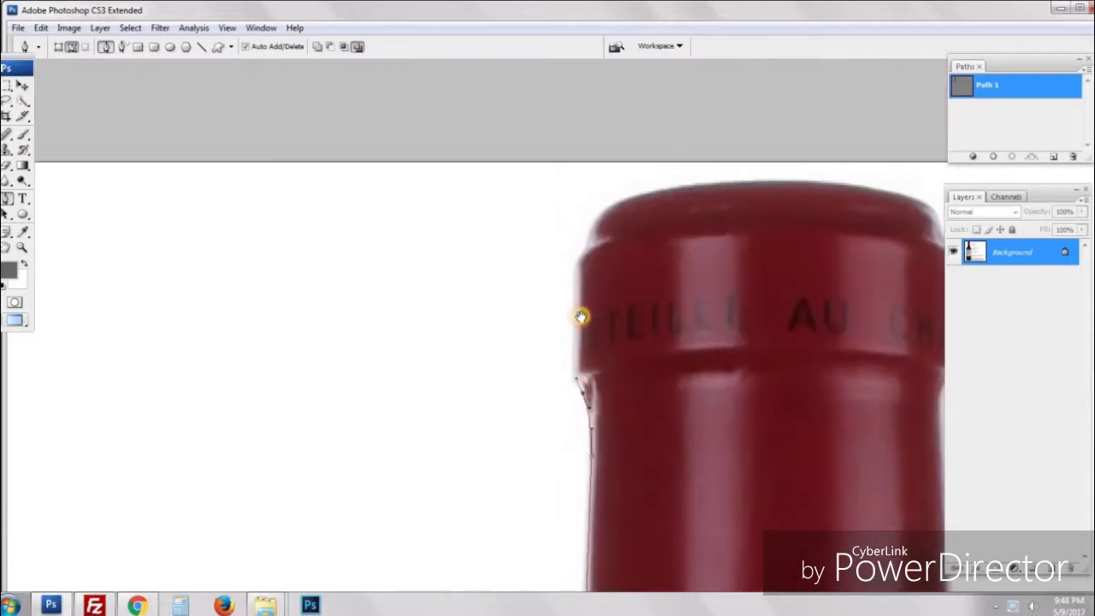
pyautogui.moveTo(576, 305); pyautogui.dragTo(578, 272)
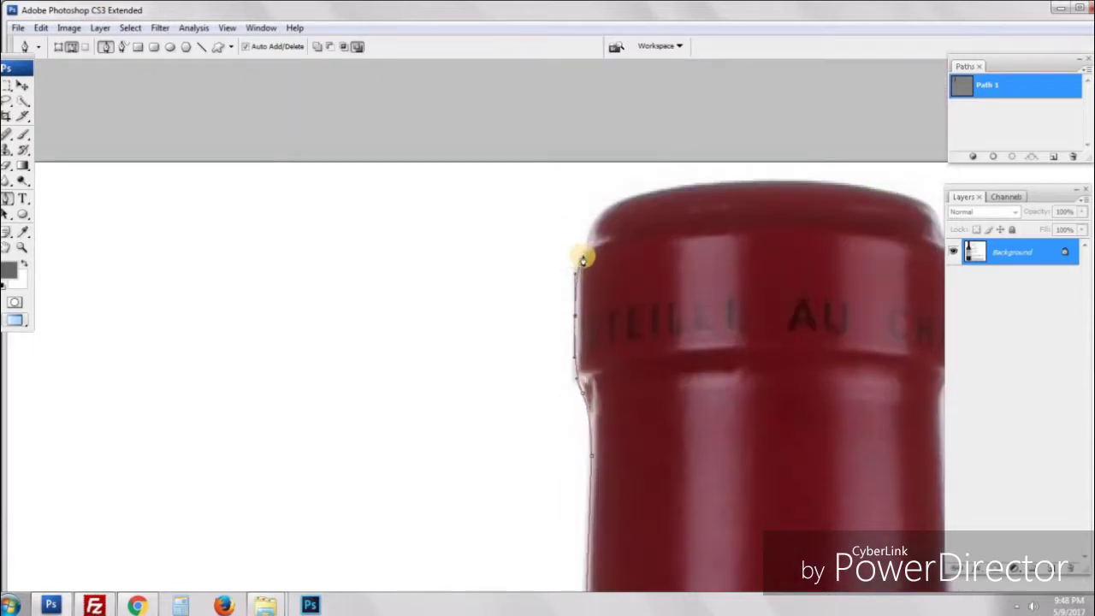
# Step: Trace the path over the curved top of the capsule and down the right side of the collar
pyautogui.moveTo(660, 192); pyautogui.dragTo(712, 183)
pyautogui.press('space')
pyautogui.moveTo(795, 199); pyautogui.dragTo(482, 200)
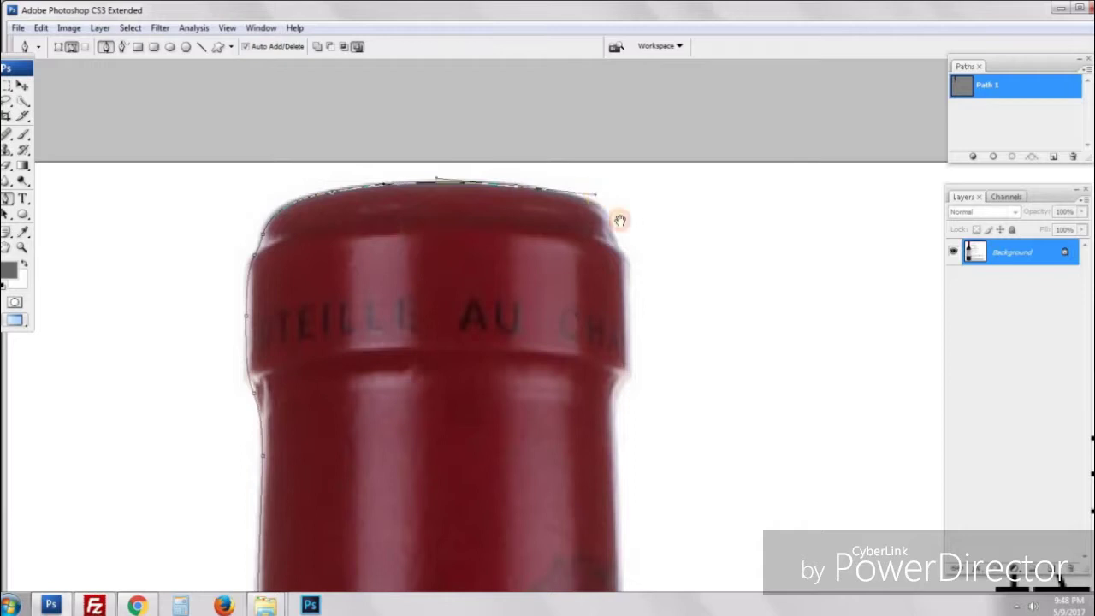
pyautogui.moveTo(618, 217); pyautogui.dragTo(532, 193)
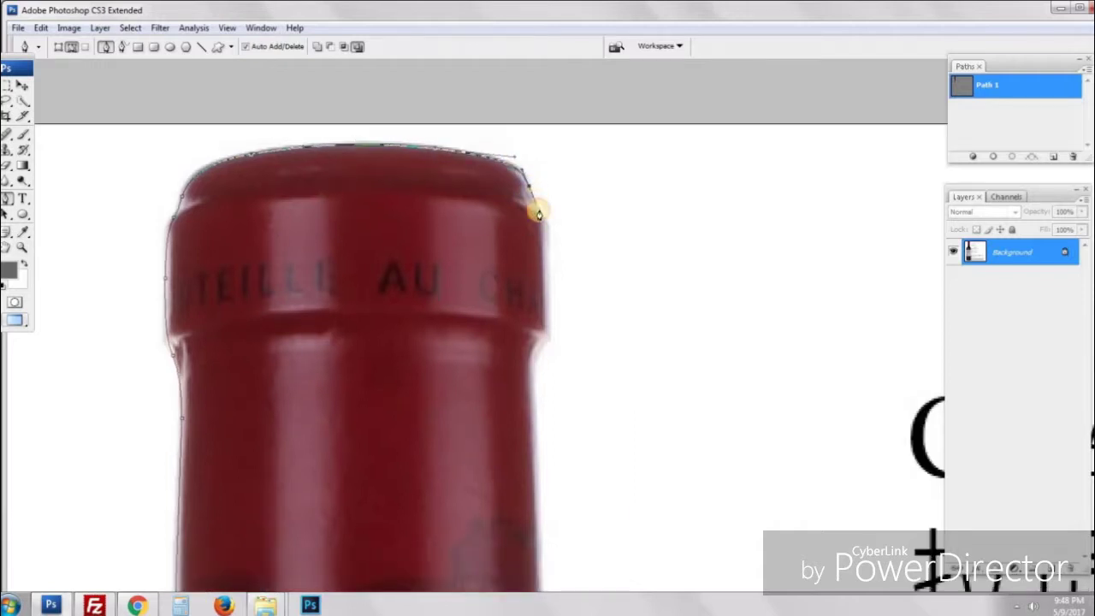
pyautogui.click(548, 287)
pyautogui.click(549, 337)
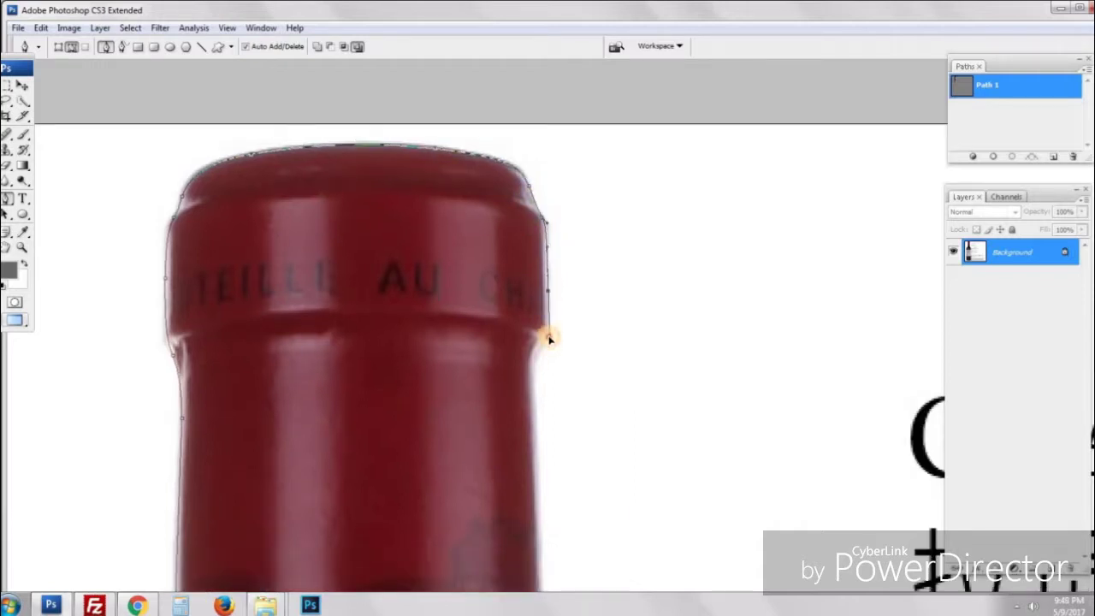
# Step: Continue the path below the collar and down the right edge of the neck past the green band
pyautogui.moveTo(550, 289); pyautogui.dragTo(552, 176)
pyautogui.click(537, 249)
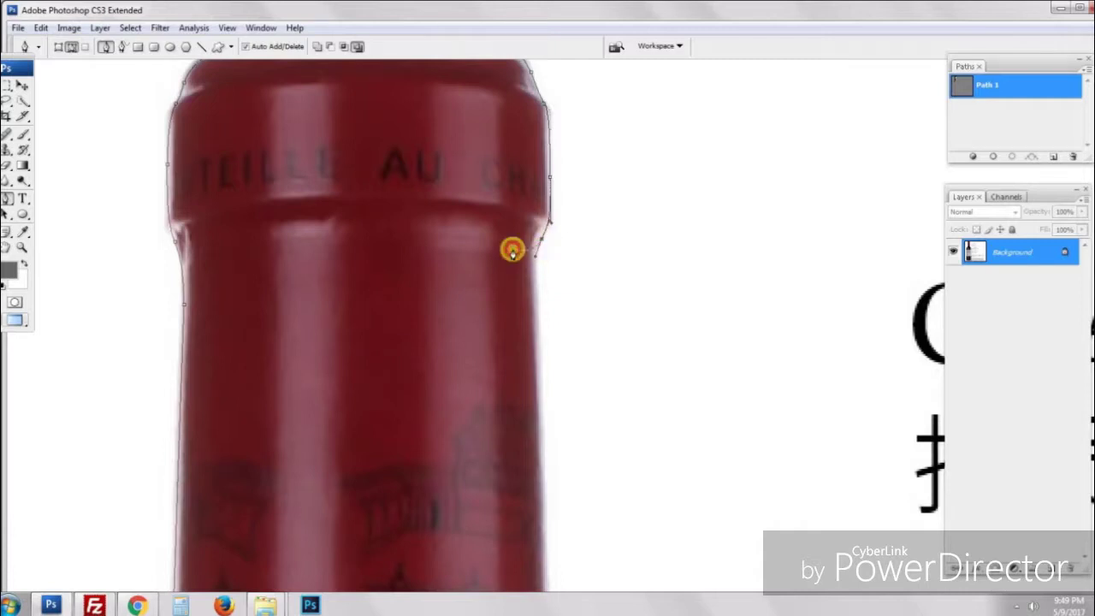
pyautogui.click(538, 314)
pyautogui.click(538, 374)
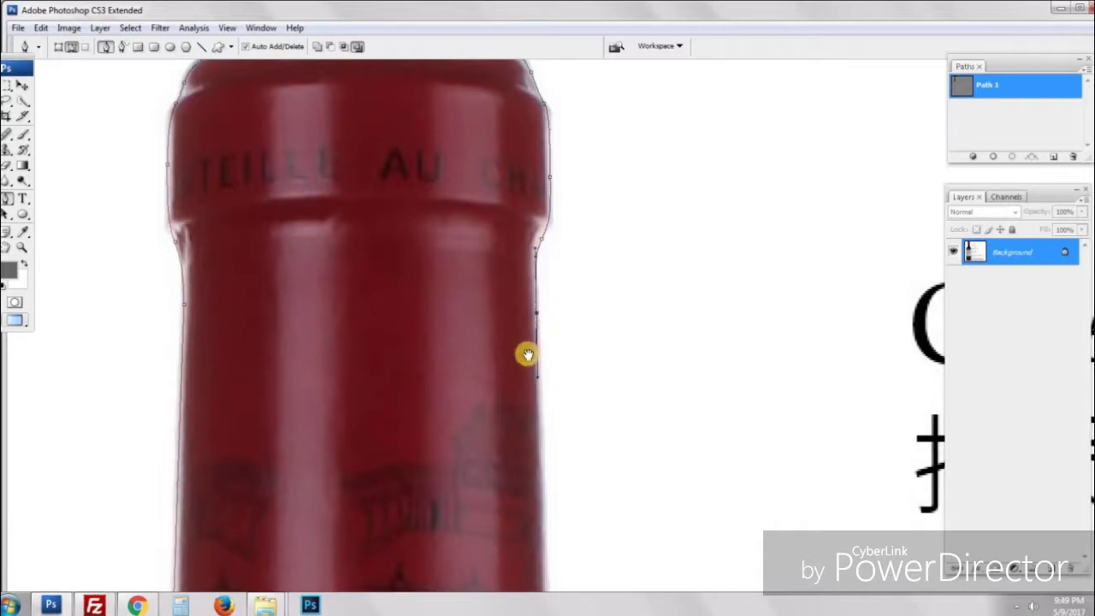
pyautogui.scroll(-5, 531, 343)
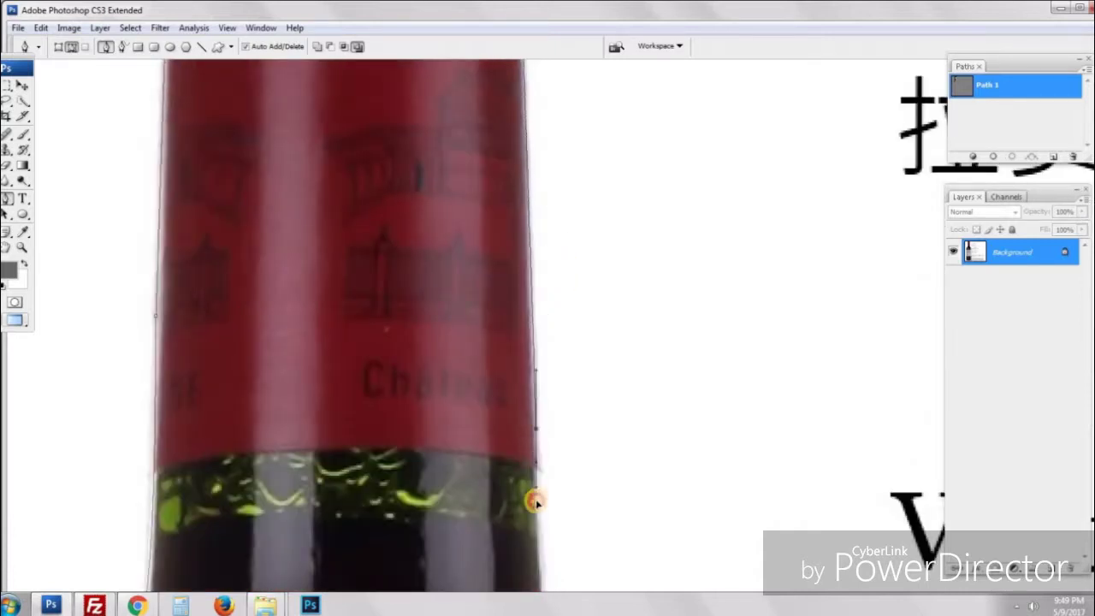
pyautogui.scroll(-6, 548, 411)
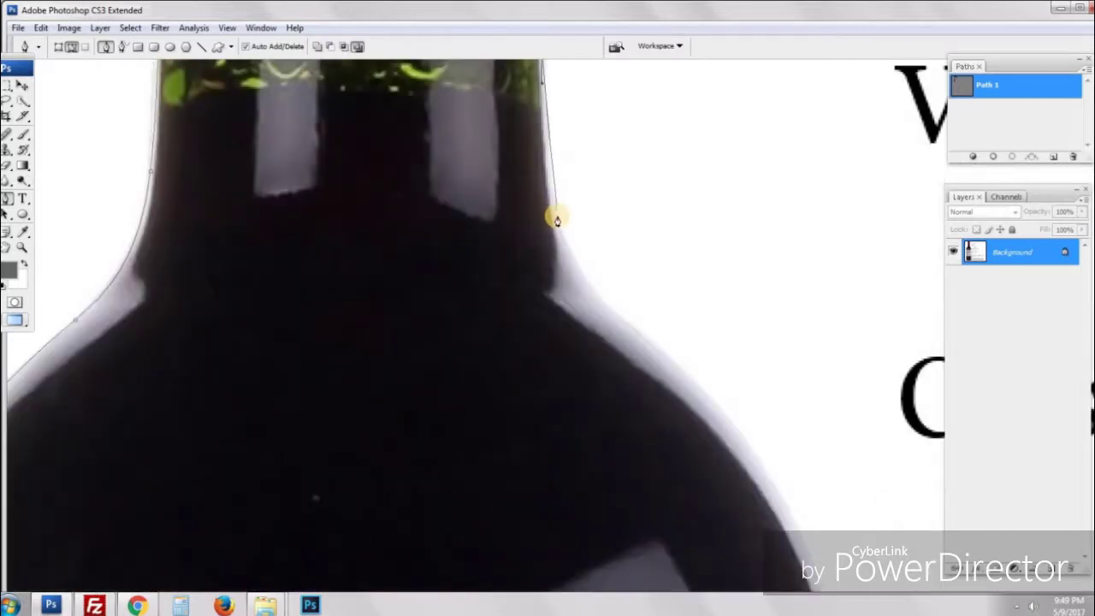
# Step: Trace the right shoulder curve down to the top of the label, adjusting the curve handle to fit the glass edge
pyautogui.moveTo(557, 232); pyautogui.dragTo(577, 272)
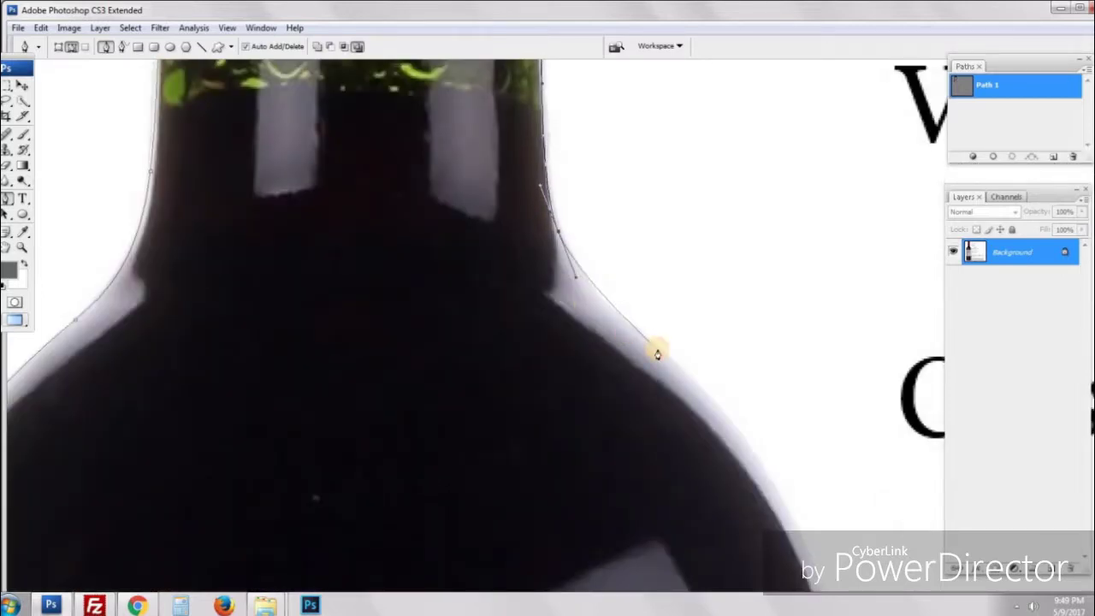
pyautogui.moveTo(659, 349); pyautogui.dragTo(560, 318)
pyautogui.moveTo(689, 523); pyautogui.dragTo(512, 314)
pyautogui.moveTo(505, 366); pyautogui.dragTo(537, 511)
pyautogui.scroll(-5, 531, 514)
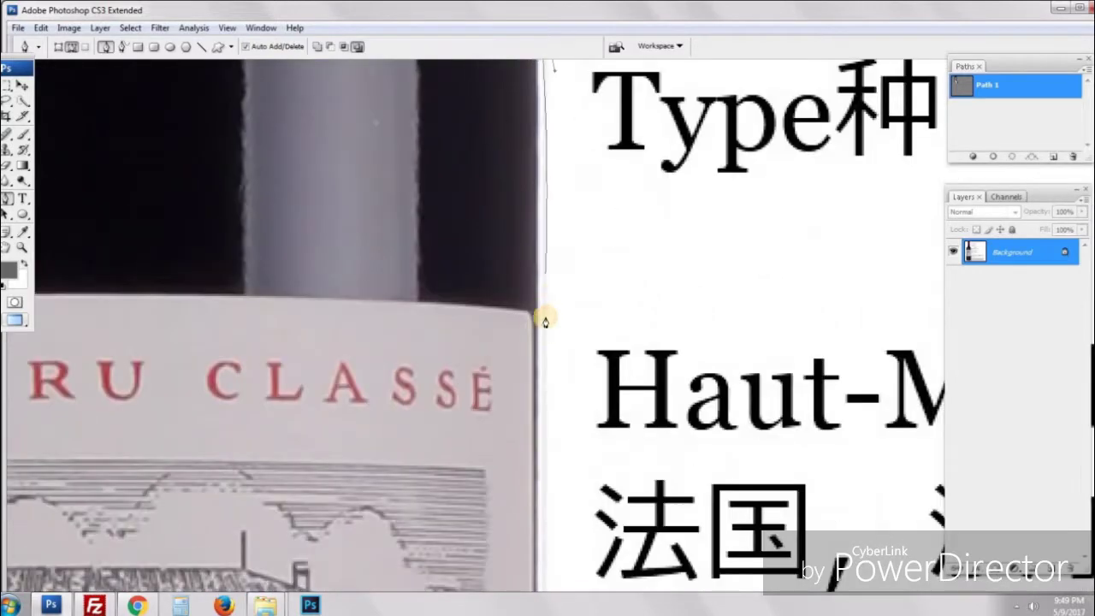
pyautogui.moveTo(538, 414); pyautogui.dragTo(506, 382)
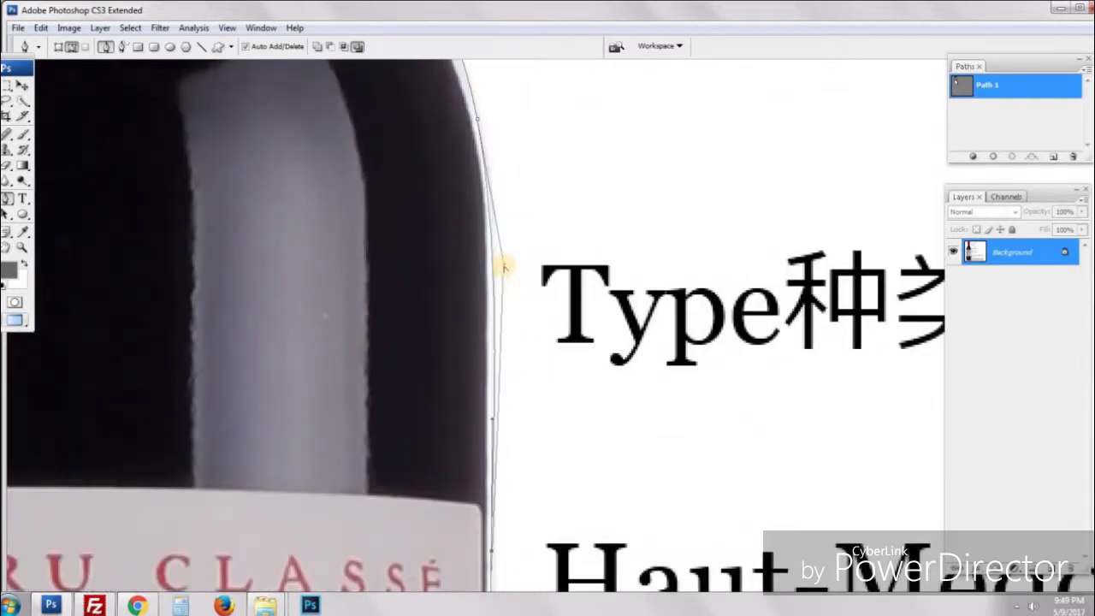
pyautogui.moveTo(505, 268); pyautogui.dragTo(498, 232)
# Step: Continue the path straight down the bottle's right edge beside the label to the base corner
pyautogui.scroll(-9, 515, 369)
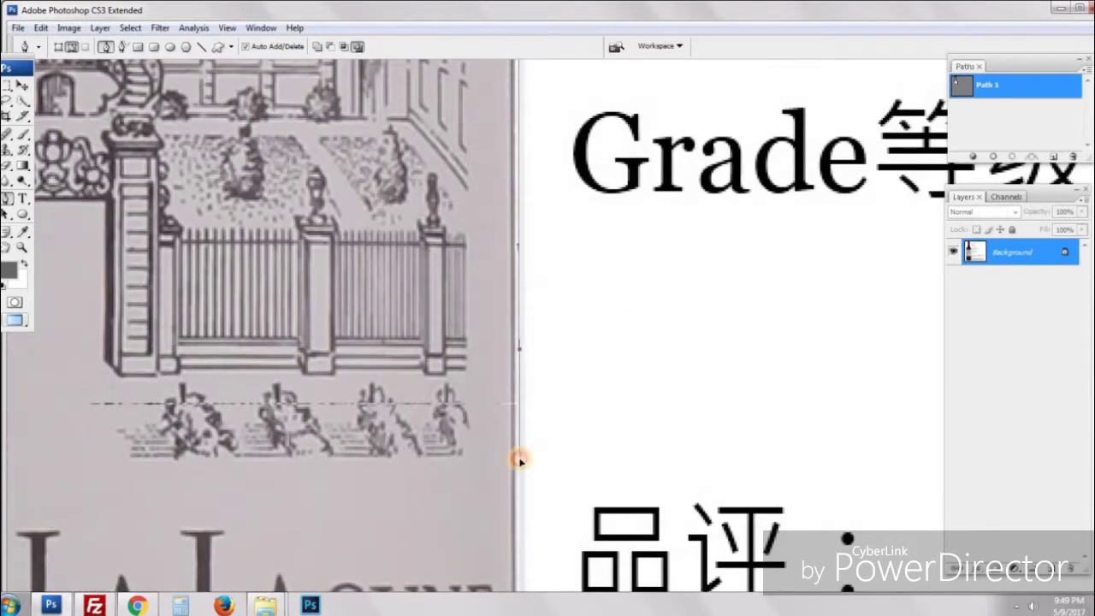
pyautogui.scroll(-8, 531, 184)
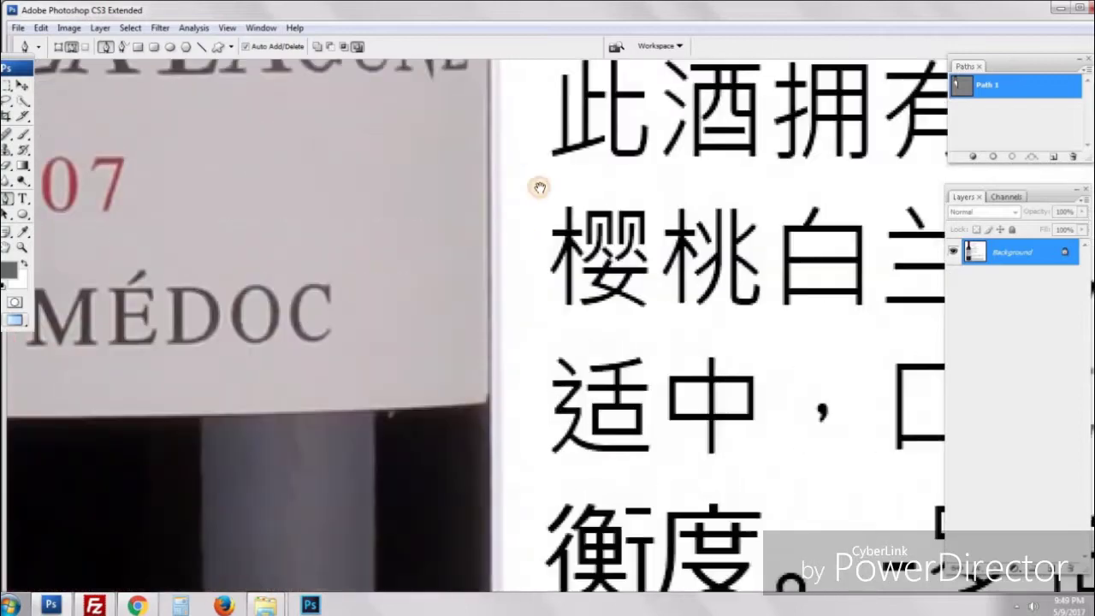
pyautogui.click(524, 361)
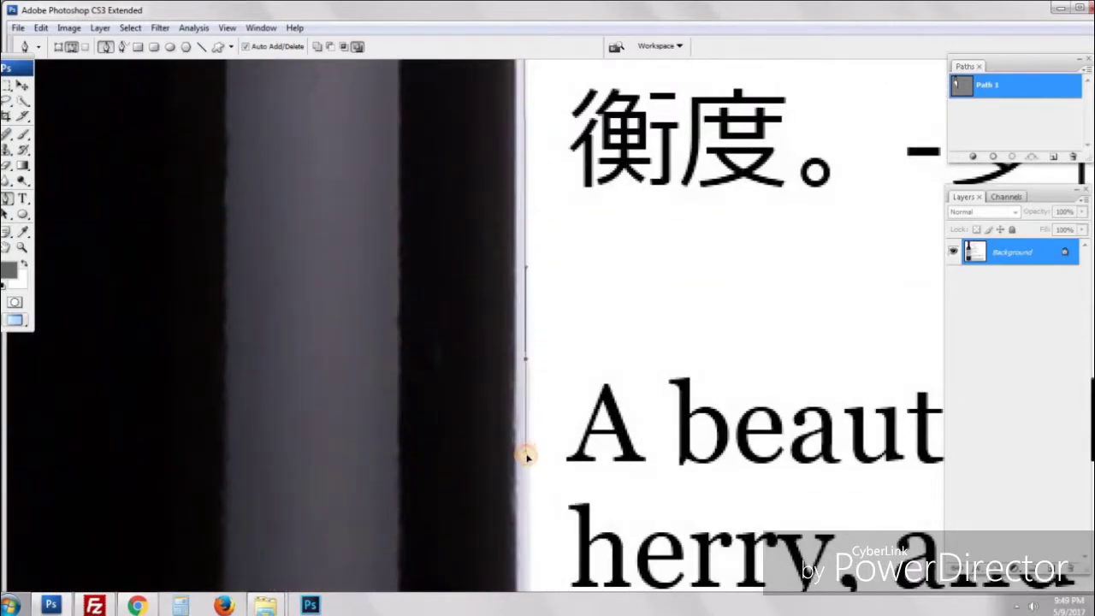
pyautogui.moveTo(527, 455); pyautogui.dragTo(526, 410)
pyautogui.moveTo(544, 531); pyautogui.dragTo(570, 222)
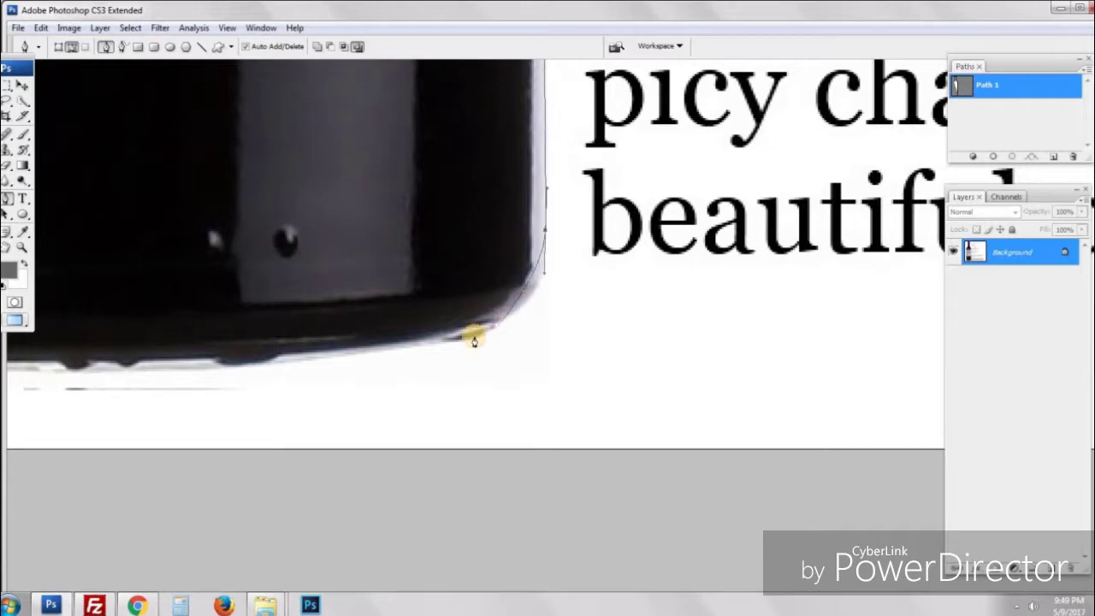
# Step: Trace the path around the right base corner and along the bottom edge towards the left base corner
pyautogui.moveTo(400, 339); pyautogui.dragTo(258, 351)
pyautogui.moveTo(83, 347); pyautogui.dragTo(585, 389)
pyautogui.click(521, 404)
pyautogui.moveTo(520, 402); pyautogui.dragTo(390, 399)
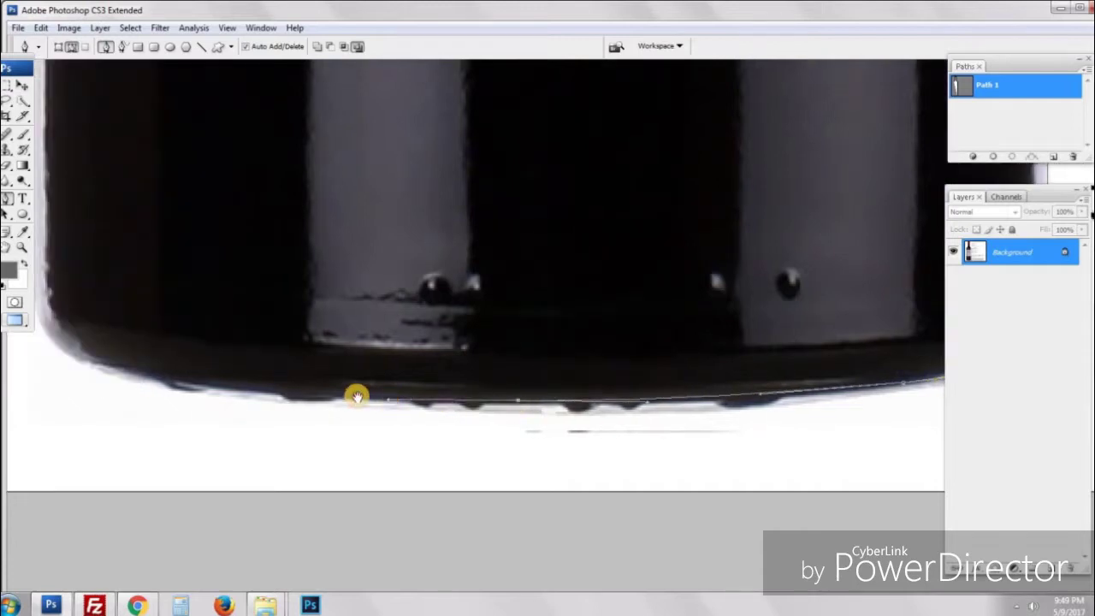
pyautogui.moveTo(166, 360); pyautogui.dragTo(382, 401)
pyautogui.click(402, 425)
pyautogui.click(401, 424)
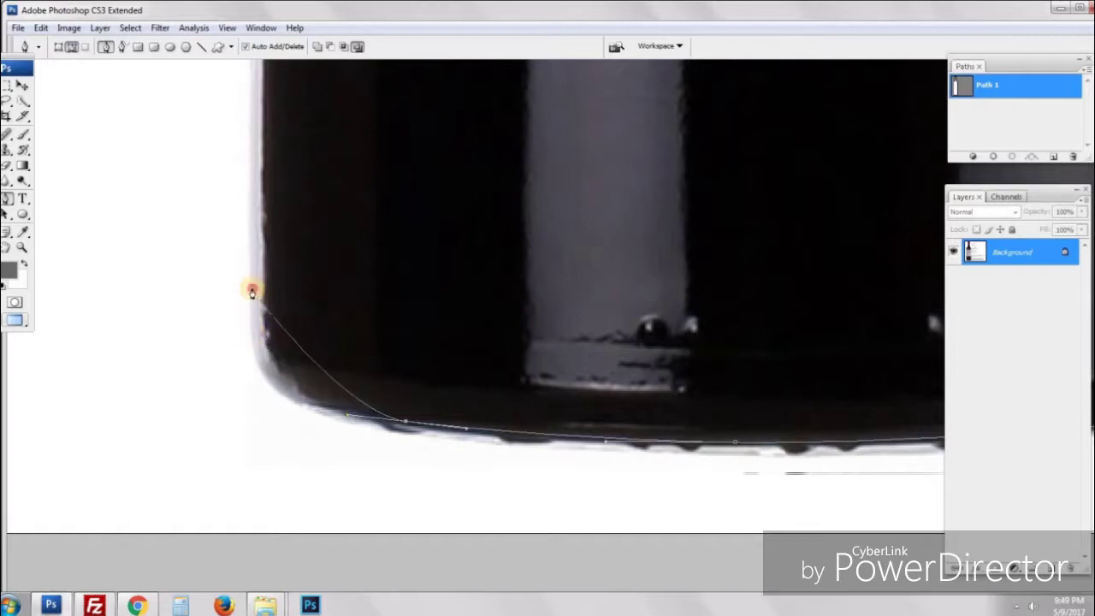
# Step: Curve the path around the left base corner and follow the left edge up beside the label
pyautogui.moveTo(252, 319); pyautogui.dragTo(289, 582)
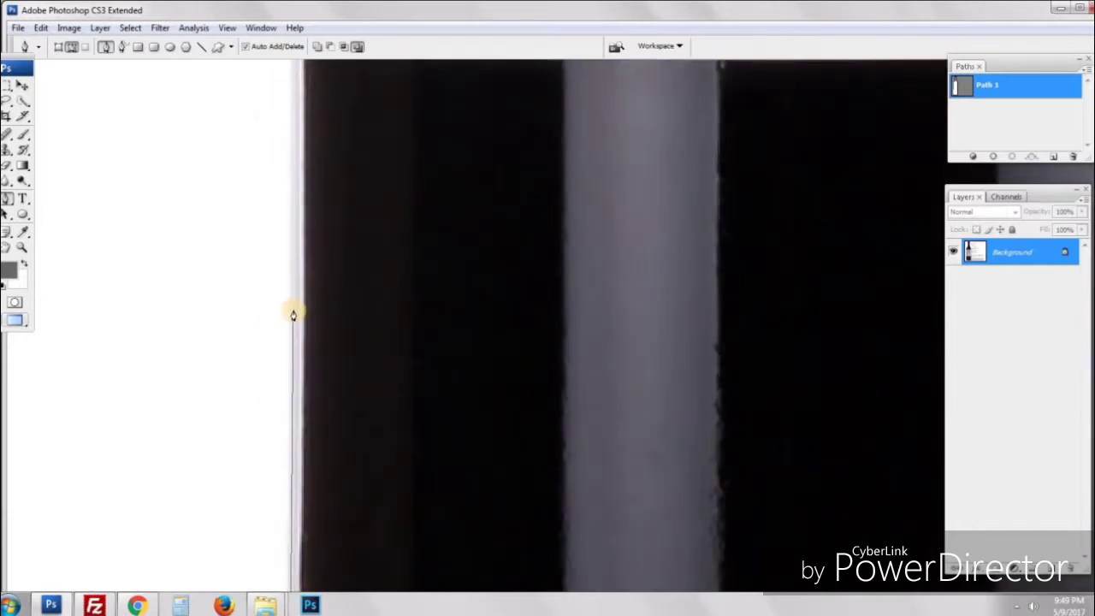
pyautogui.moveTo(293, 308); pyautogui.dragTo(384, 318)
pyautogui.press('space')
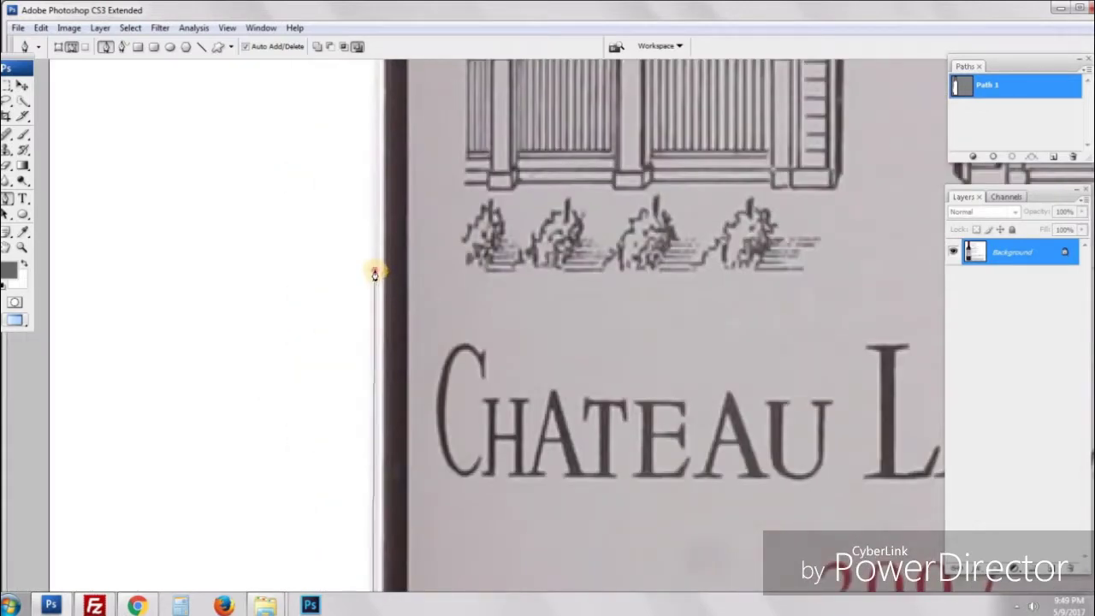
pyautogui.press('space')
# Step: Continue the path up the bottle's left edge past the label to the base of the left shoulder
pyautogui.moveTo(391, 232); pyautogui.dragTo(437, 452)
pyautogui.scroll(8, 437, 452)
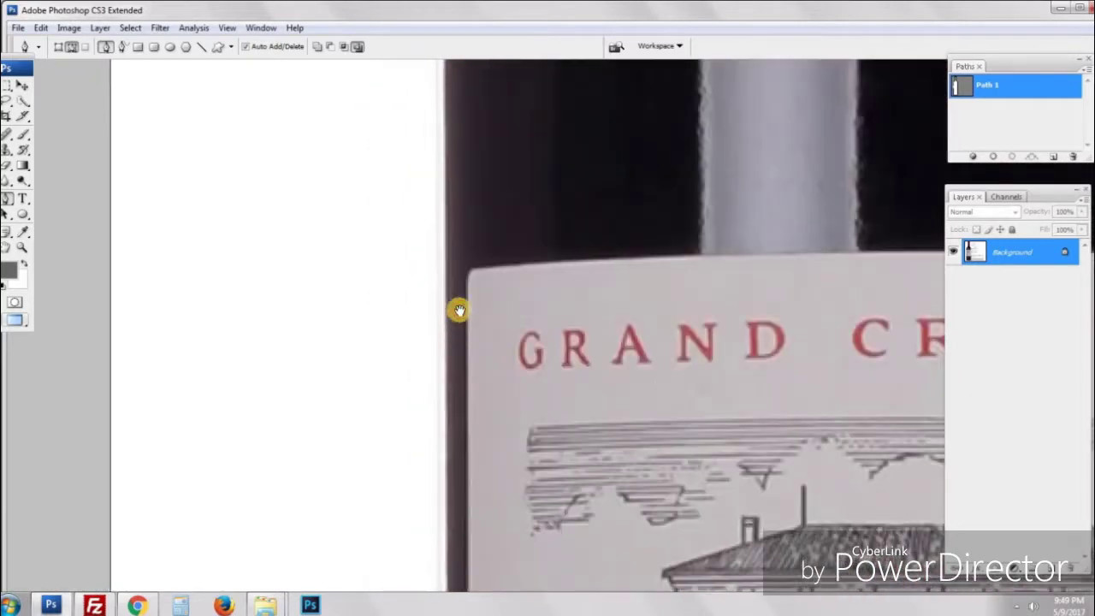
pyautogui.moveTo(432, 258); pyautogui.dragTo(430, 154)
pyautogui.press('space')
pyautogui.moveTo(455, 115); pyautogui.dragTo(476, 375)
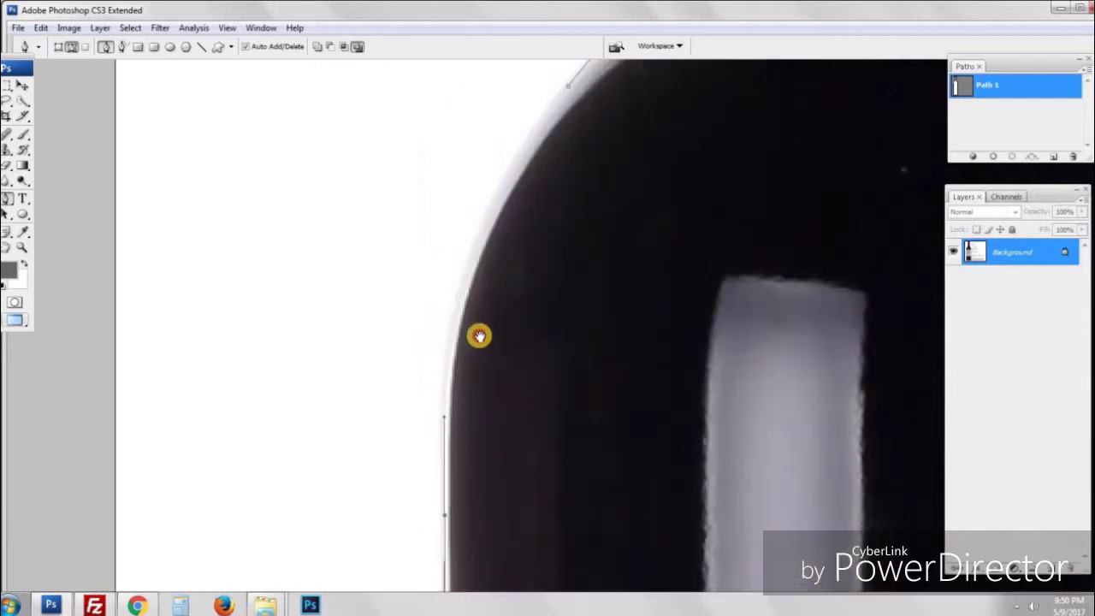
# Step: Curve the path around the left shoulder and join it to its starting point along the glass edge
pyautogui.moveTo(479, 338); pyautogui.dragTo(473, 407)
pyautogui.moveTo(458, 412); pyautogui.dragTo(499, 249)
pyautogui.click(563, 169)
pyautogui.moveTo(567, 160); pyautogui.dragTo(590, 122)
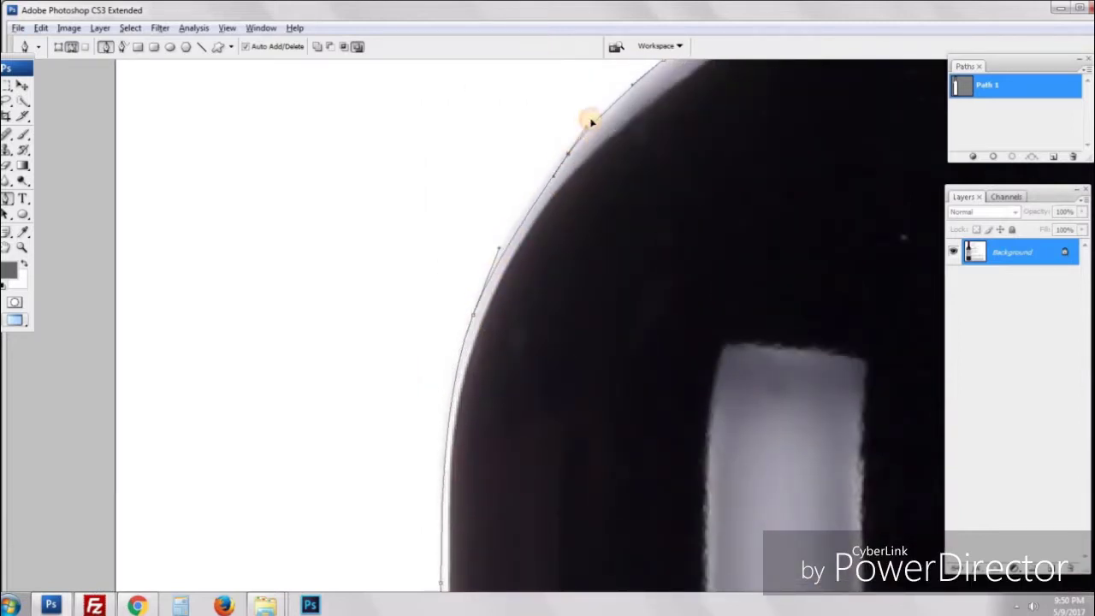
# Step: Save the image with its path as a maximum-quality progressive JPEG, replacing 73478_ALL_24H_WINE_ORGFN_PNG_0979011.jpg
pyautogui.hotkey('ctrl', '-')
pyautogui.hotkey('ctrl', '-')
pyautogui.hotkey('ctrl', '-')
pyautogui.hotkey('ctrl', '-')
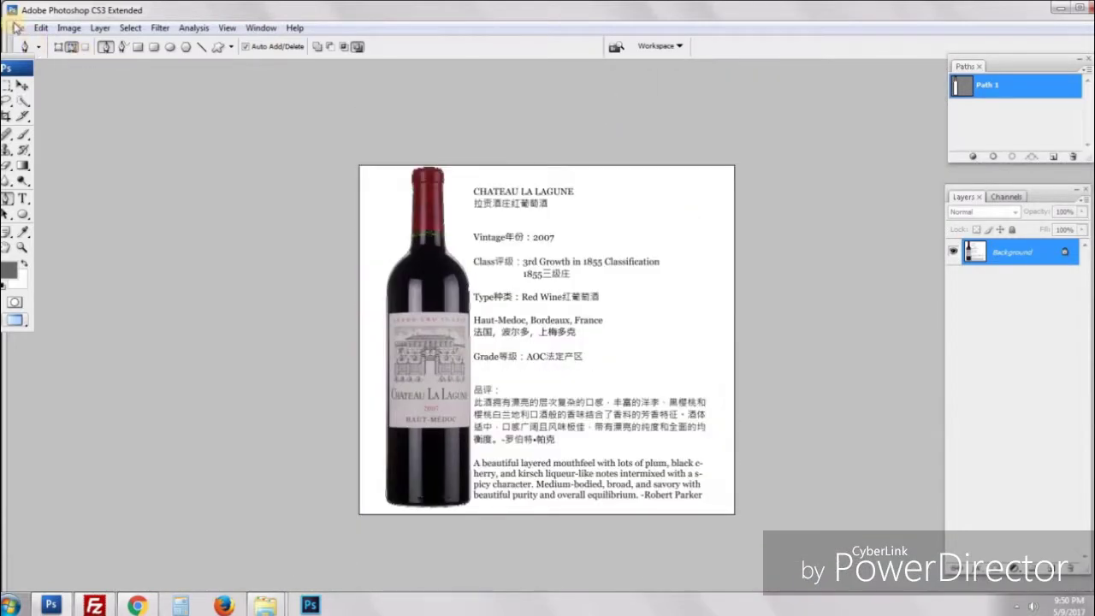
pyautogui.click(20, 29)
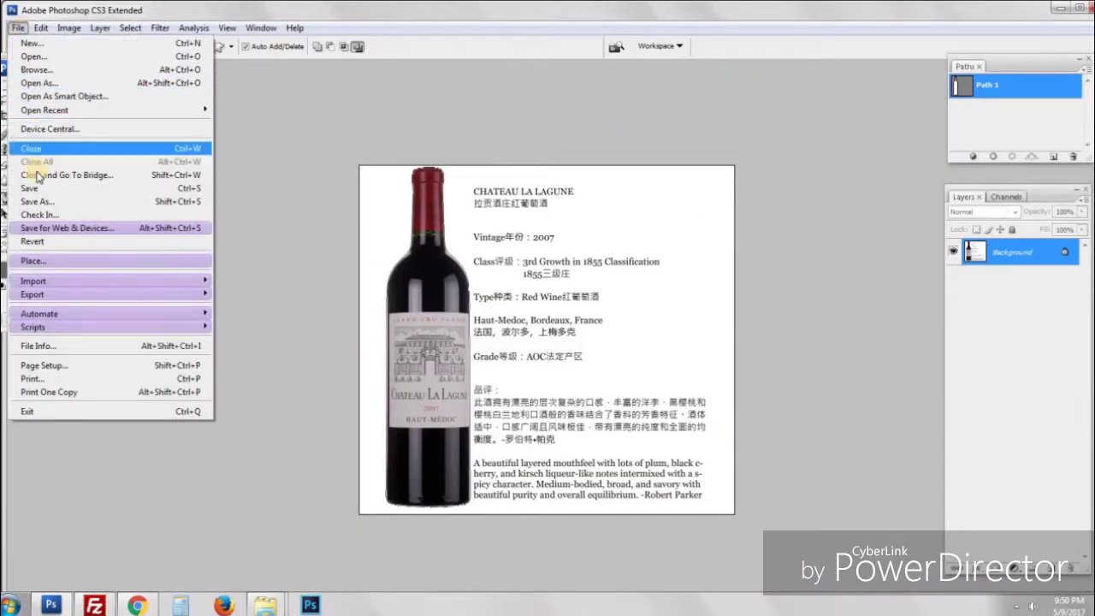
pyautogui.click(41, 204)
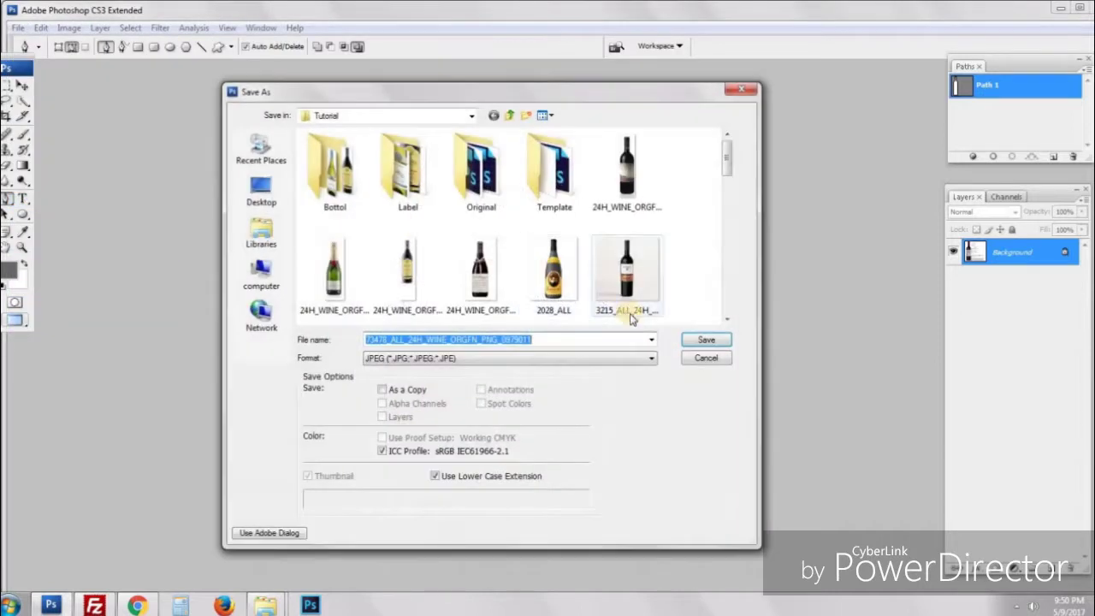
pyautogui.click(706, 341)
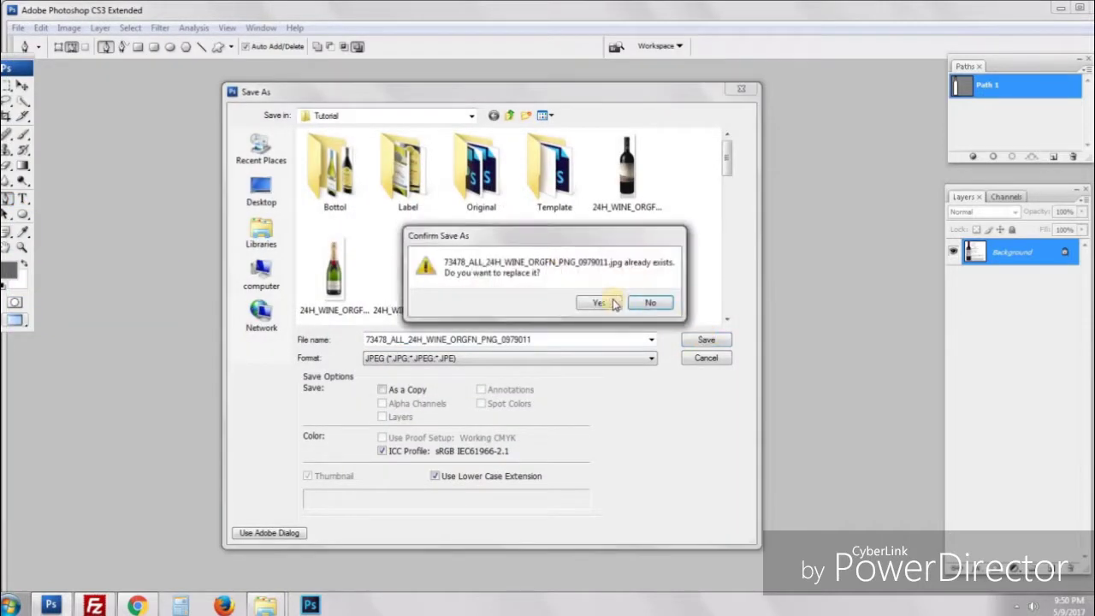
pyautogui.click(599, 302)
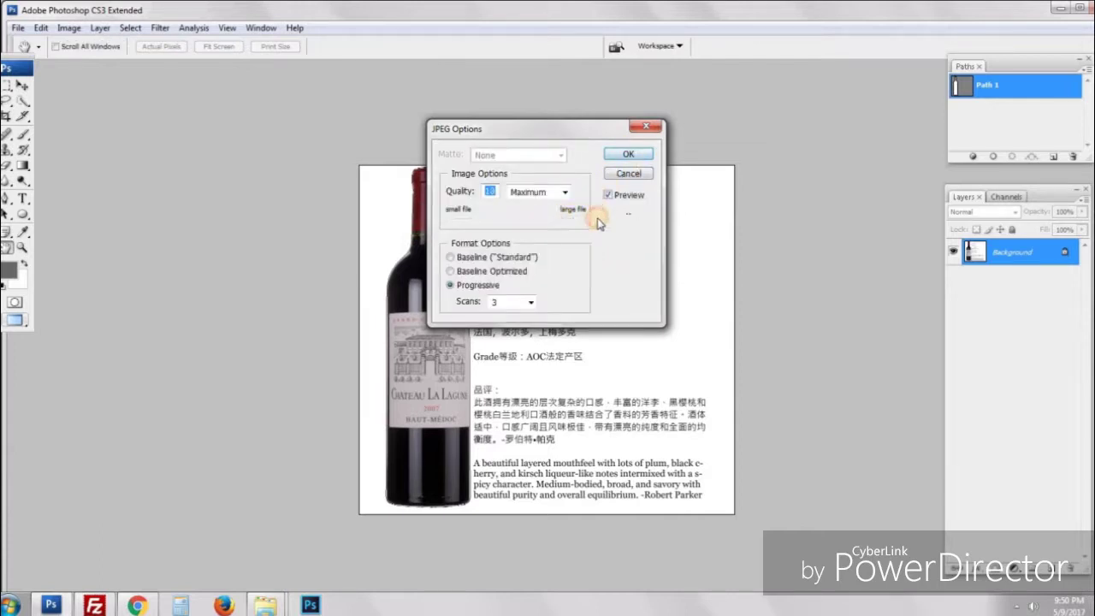
pyautogui.click(631, 153)
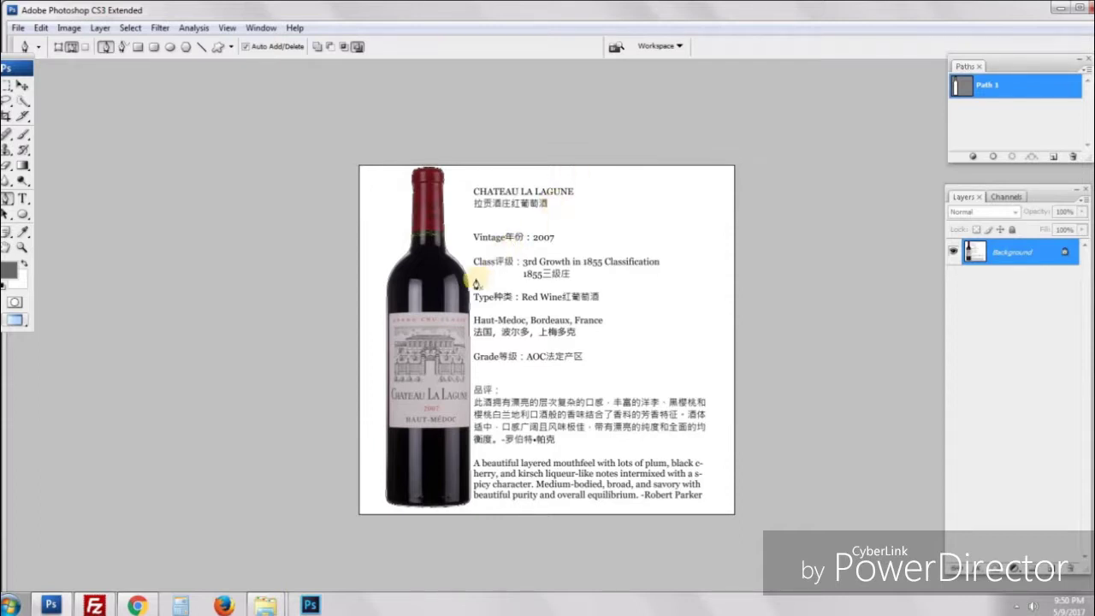
# Step: Load the bottle path as a selection and check its coverage in Quick Mask mode
pyautogui.click(443, 315)
pyautogui.keyDown('ctrl'); pyautogui.click(1022, 89); pyautogui.keyUp('ctrl')
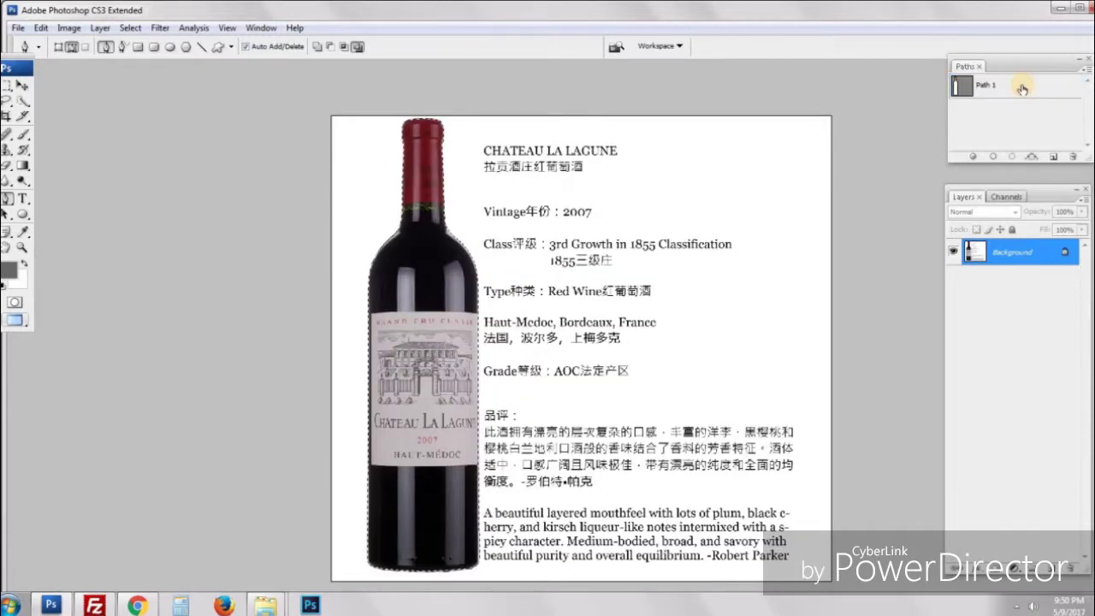
pyautogui.press('q')
pyautogui.hotkey('ctrl', '-')
pyautogui.hotkey('ctrl', '+')
pyautogui.press('q')
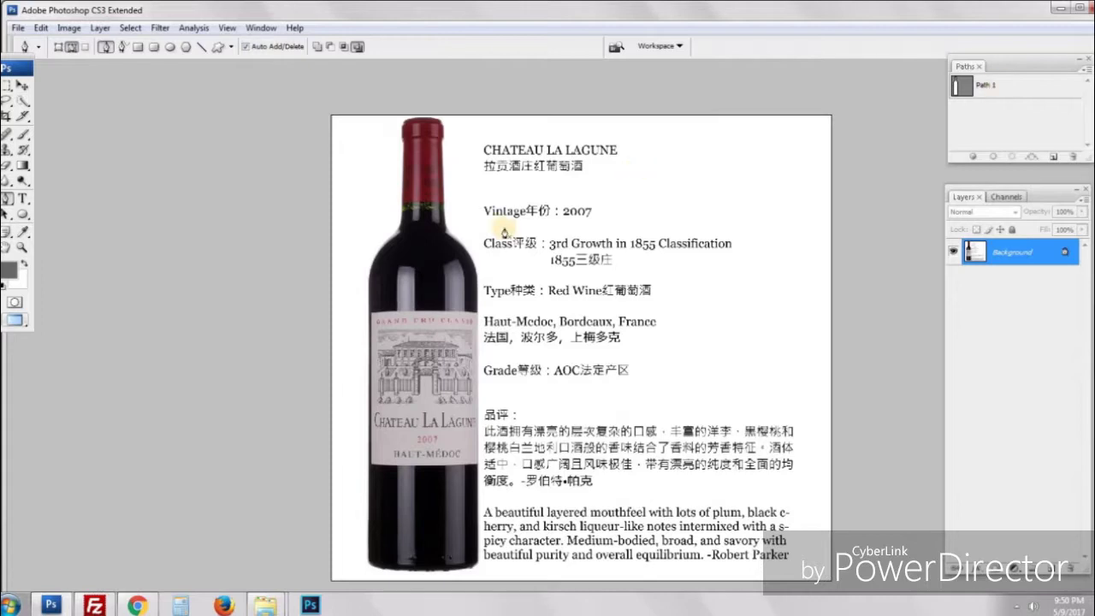
# Step: Examine the enlarged bottle from the neck down to the lower label for areas that need retouching
pyautogui.hotkey('ctrl', '-')
pyautogui.moveTo(422, 220); pyautogui.dragTo(570, 615)
pyautogui.hotkey('ctrl', '-')
pyautogui.scroll(-15, 579, 483)
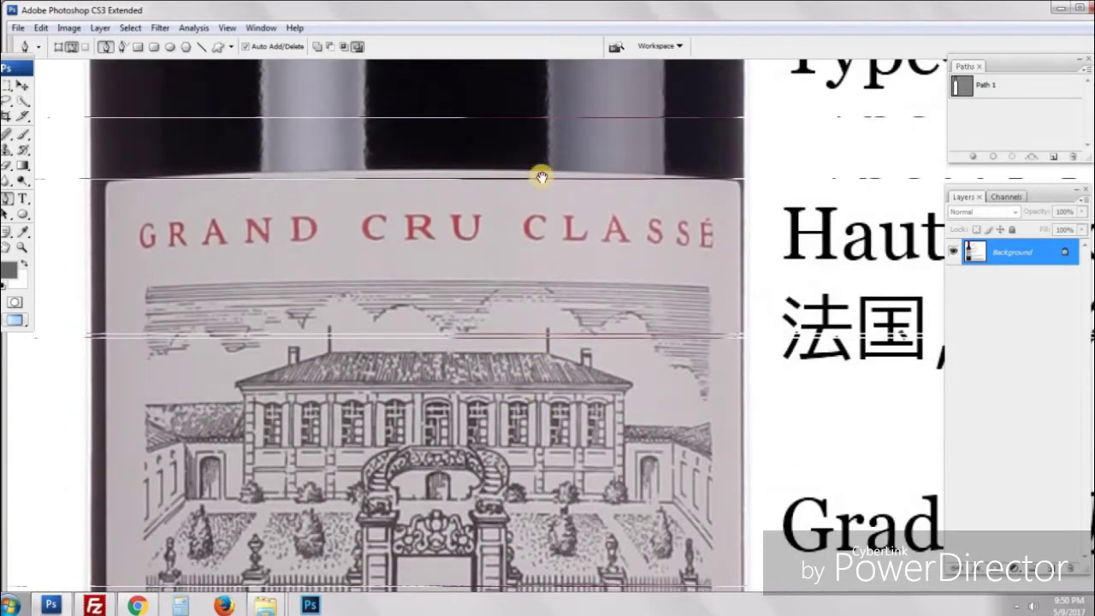
pyautogui.moveTo(551, 425); pyautogui.dragTo(541, 177)
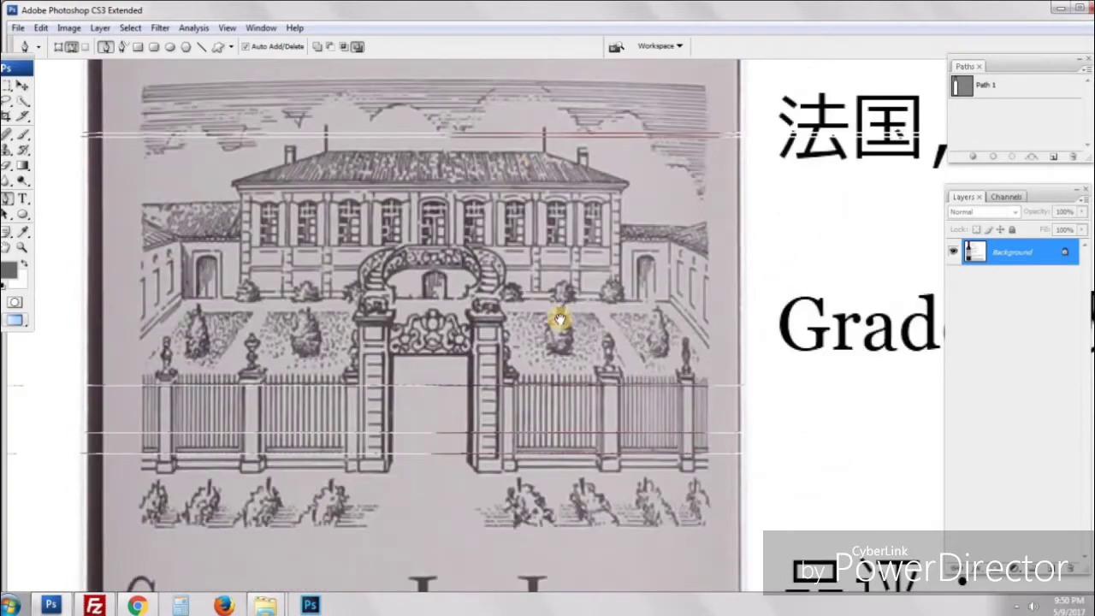
pyautogui.moveTo(518, 129); pyautogui.dragTo(560, 317)
pyautogui.moveTo(565, 393); pyautogui.dragTo(547, 95)
pyautogui.moveTo(523, 454); pyautogui.dragTo(574, 134)
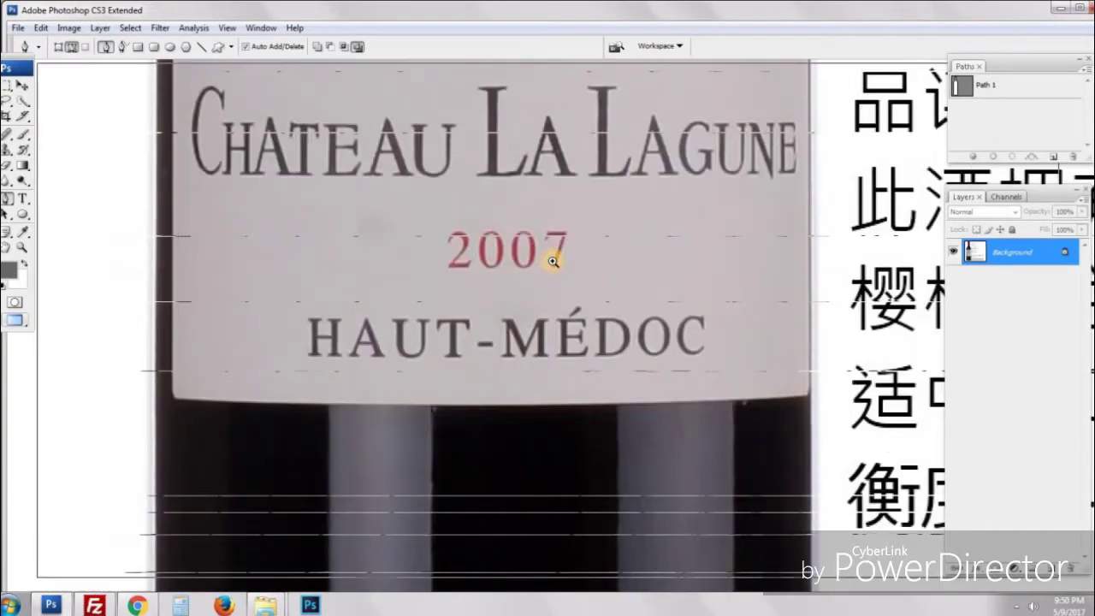
# Step: Remove the red year 2007 from the label with the Patch tool, using the clean label area beside it as the source
pyautogui.click(551, 260)
pyautogui.click(540, 265)
pyautogui.press('j')
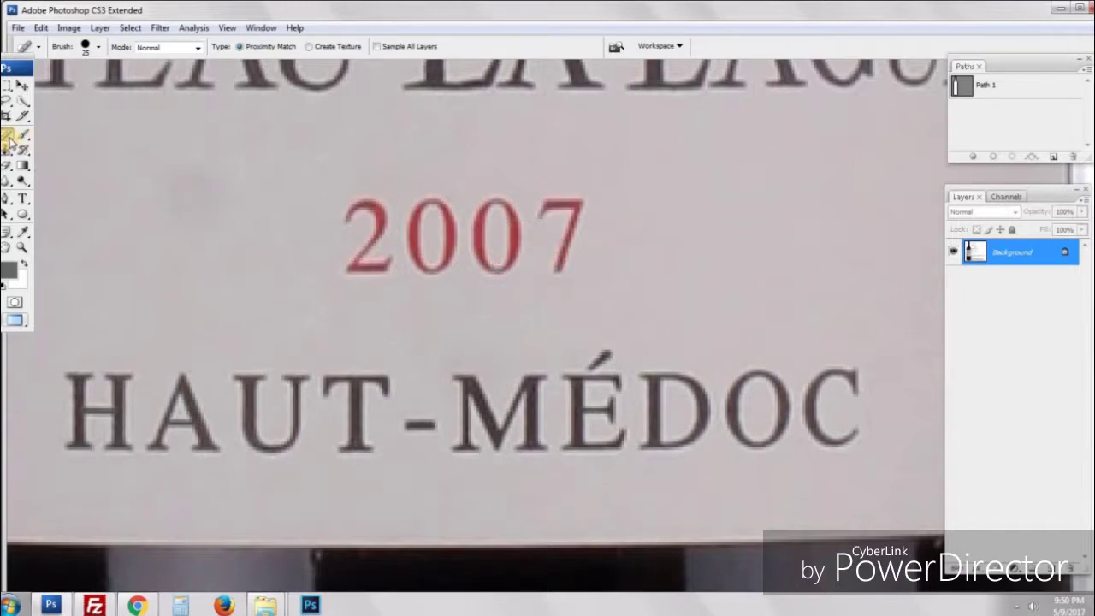
pyautogui.click(9, 140)
pyautogui.click(62, 160)
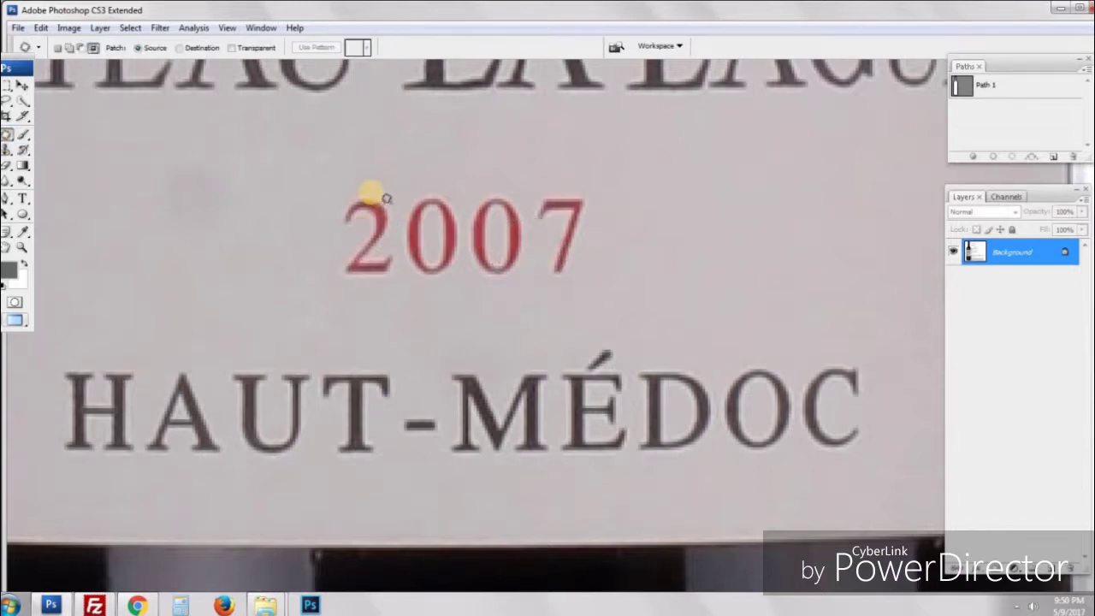
pyautogui.moveTo(353, 170); pyautogui.dragTo(463, 159)
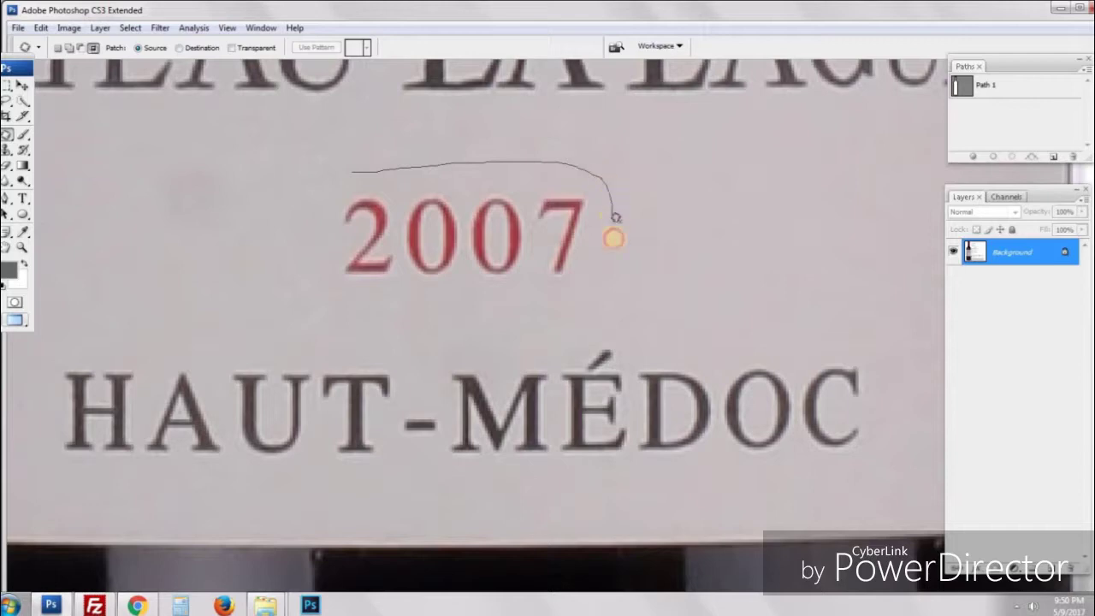
pyautogui.moveTo(580, 289)
pyautogui.mouseDown()
pyautogui.moveTo(397, 307)
pyautogui.moveTo(329, 299)
pyautogui.moveTo(295, 253)
pyautogui.moveTo(291, 216)
pyautogui.mouseUp()
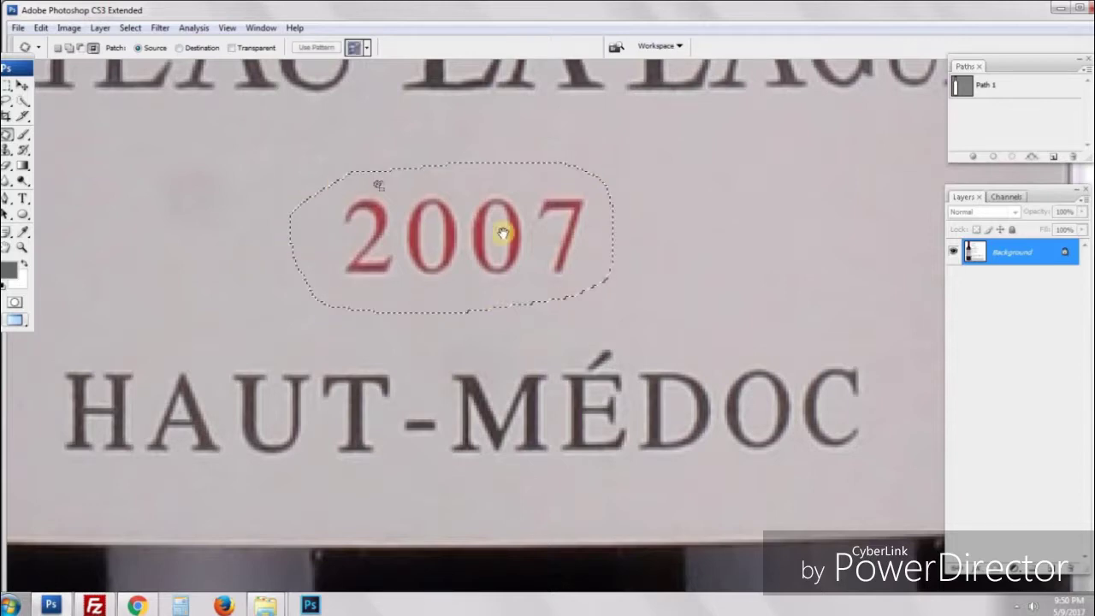
pyautogui.moveTo(502, 232); pyautogui.dragTo(724, 229)
pyautogui.hotkey('ctrl', 'd')
# Step: Examine the retouched label, the bottle's base and the whole image for remaining flaws
pyautogui.hotkey('ctrl', '-')
pyautogui.hotkey('ctrl', '-')
pyautogui.hotkey('ctrl', '-')
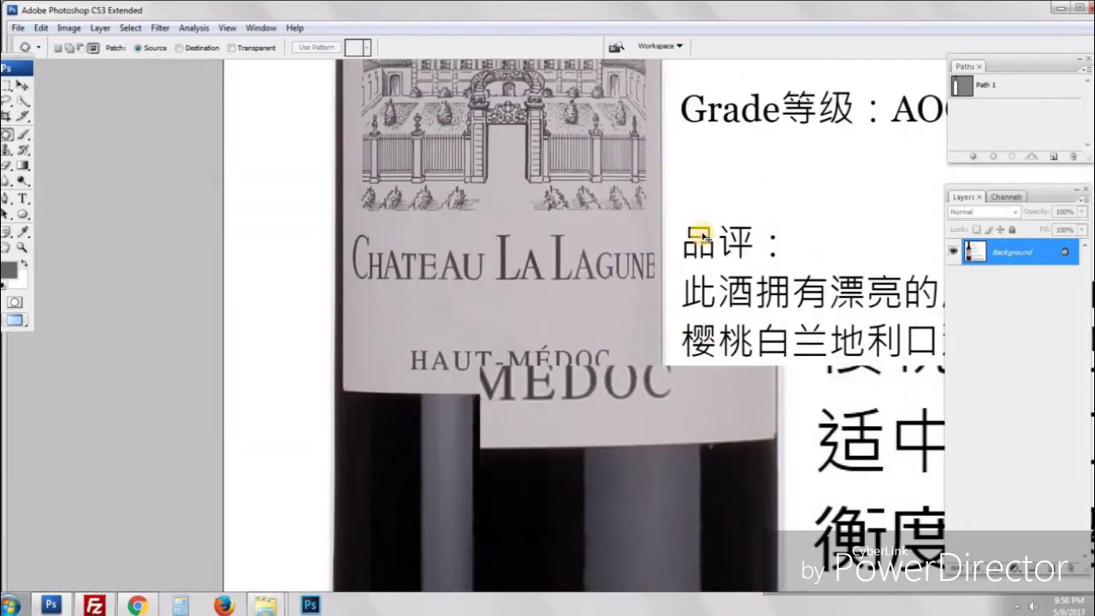
pyautogui.scroll(-5, 502, 252)
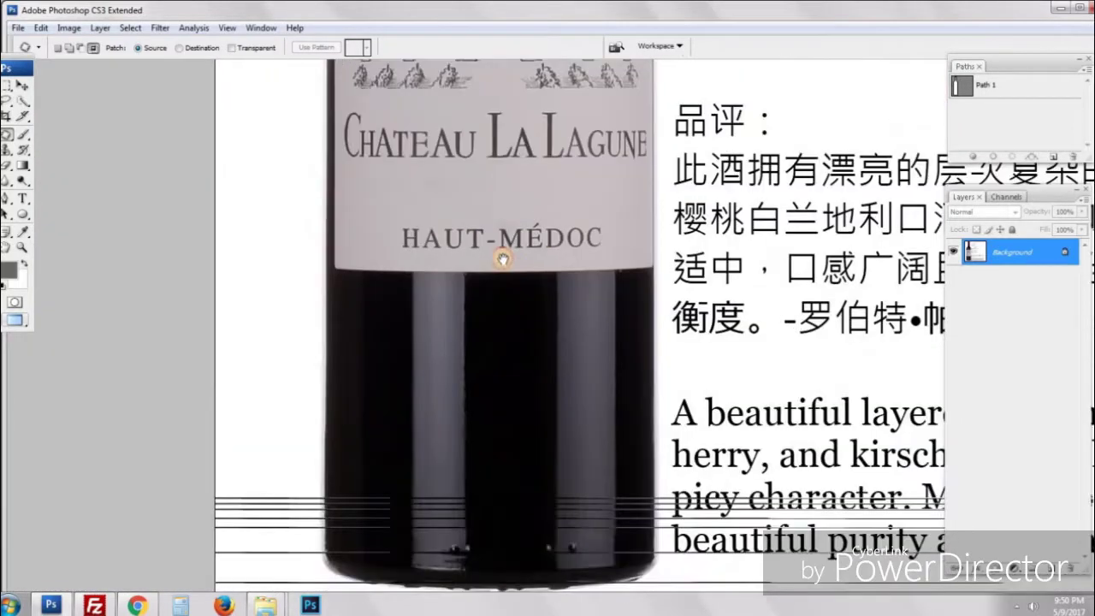
pyautogui.click(524, 414)
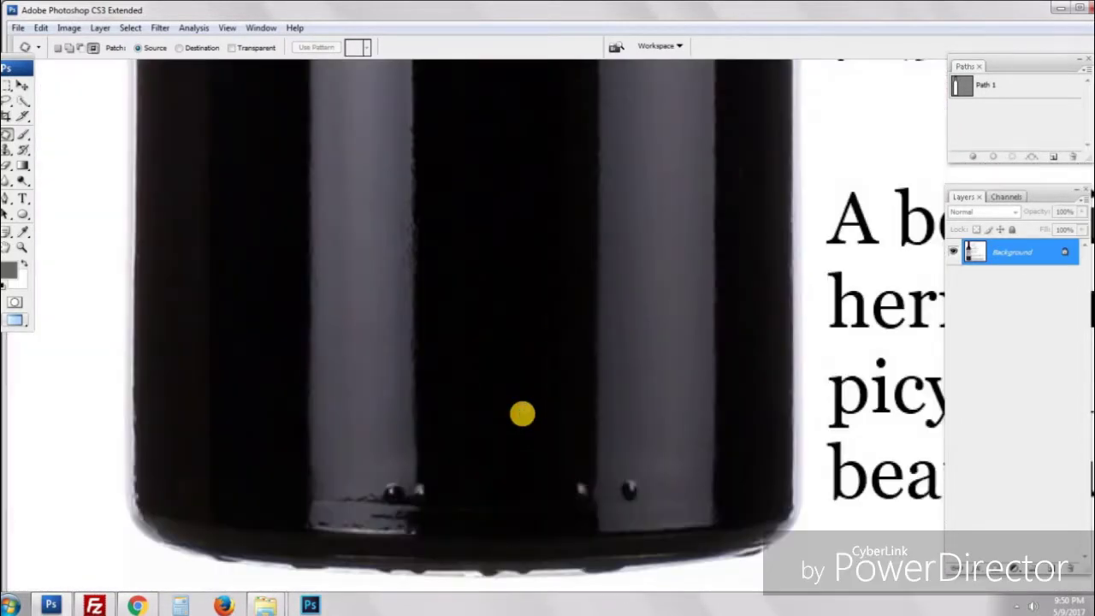
pyautogui.hotkey('ctrl', '-')
pyautogui.hotkey('ctrl', '-')
pyautogui.hotkey('ctrl', '-')
pyautogui.hotkey('ctrl', '-')
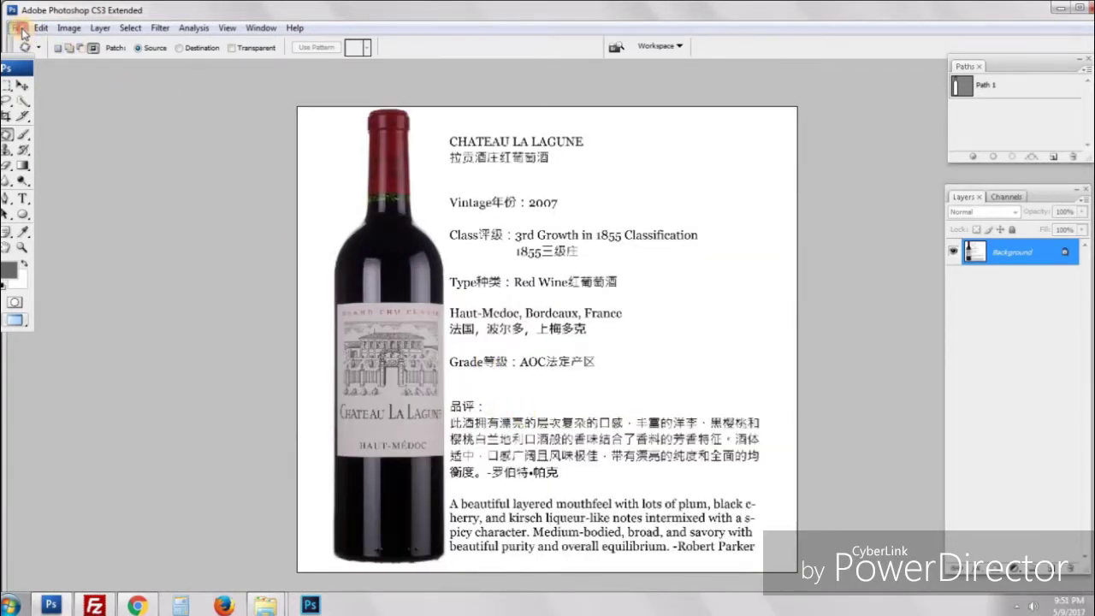
pyautogui.click(19, 28)
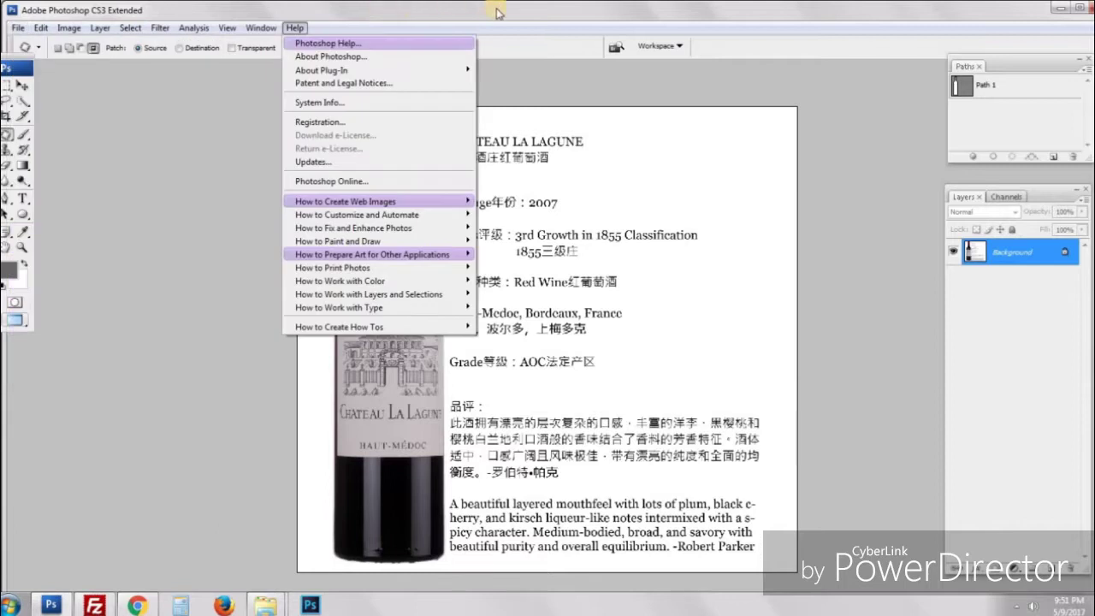
pyautogui.click(499, 12)
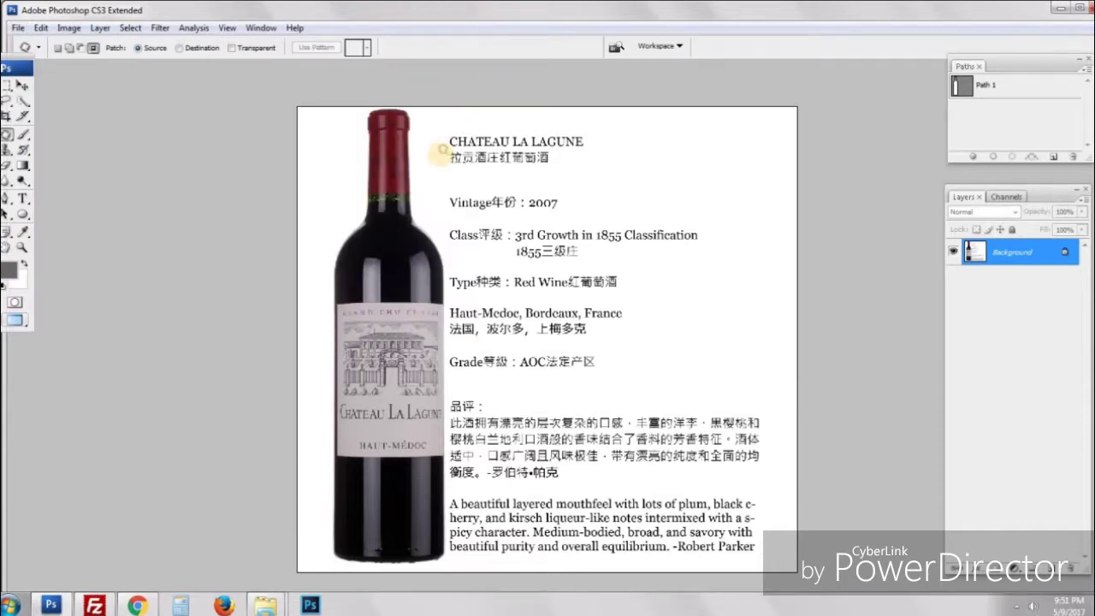
# Step: Crop the image around the bottle to 1200 x 4800 px at 600 pixels/inch, leaving white space above and below
pyautogui.press('c')
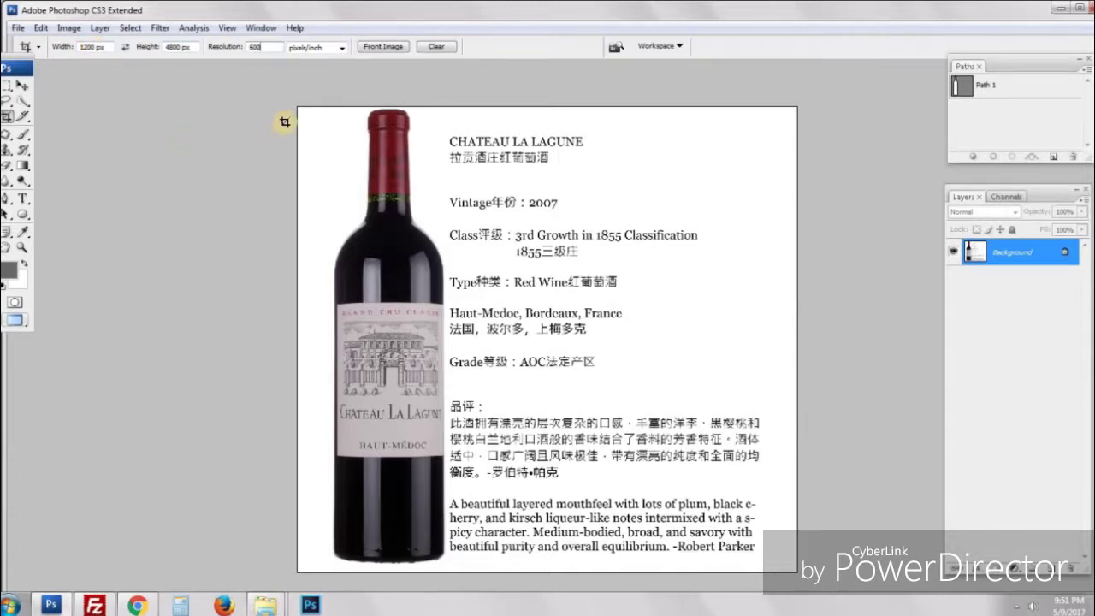
pyautogui.moveTo(339, 141); pyautogui.dragTo(574, 462)
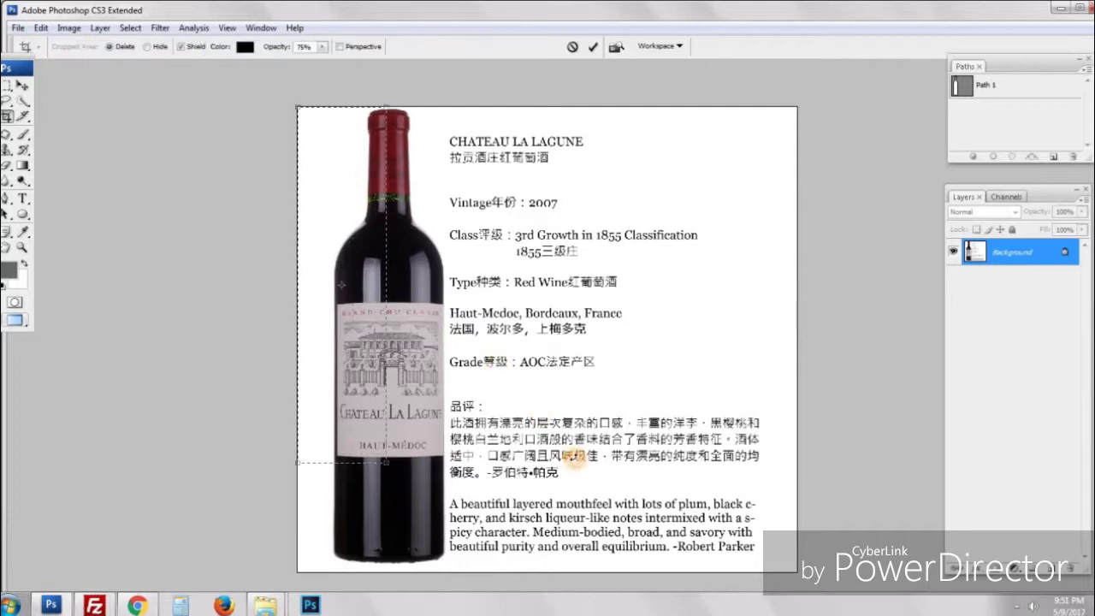
pyautogui.hotkey('ctrl', '-')
pyautogui.click(436, 437)
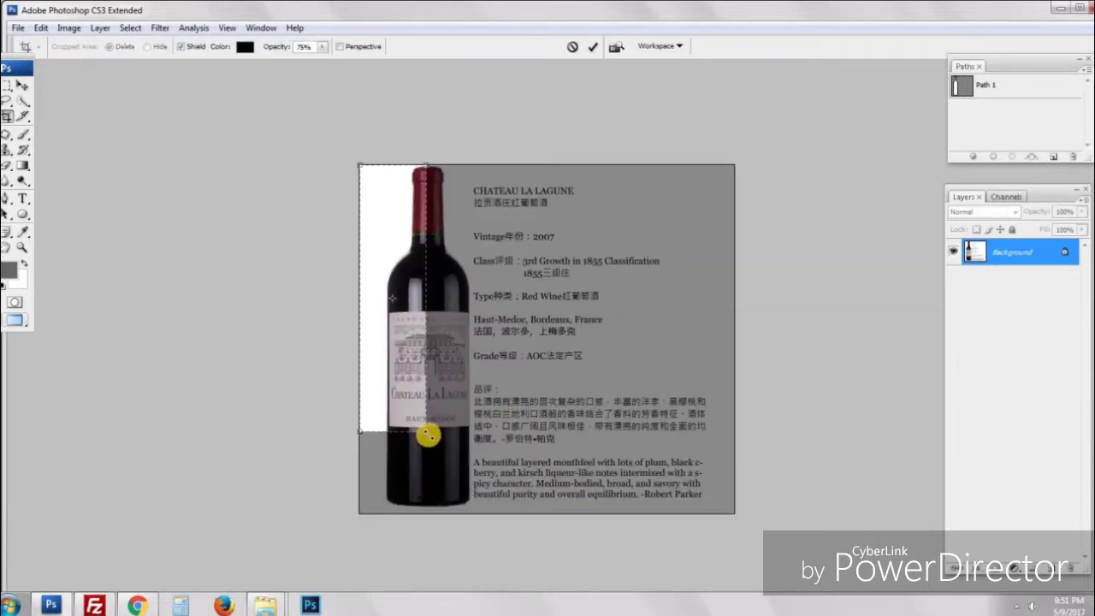
pyautogui.moveTo(428, 436); pyautogui.dragTo(535, 528)
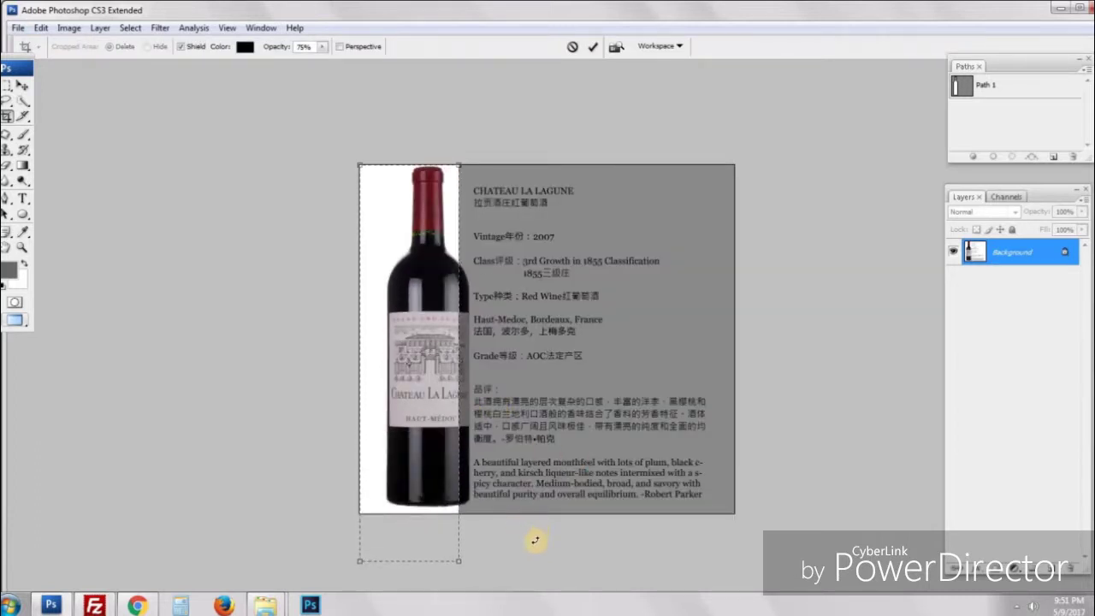
pyautogui.moveTo(460, 165); pyautogui.dragTo(570, 109)
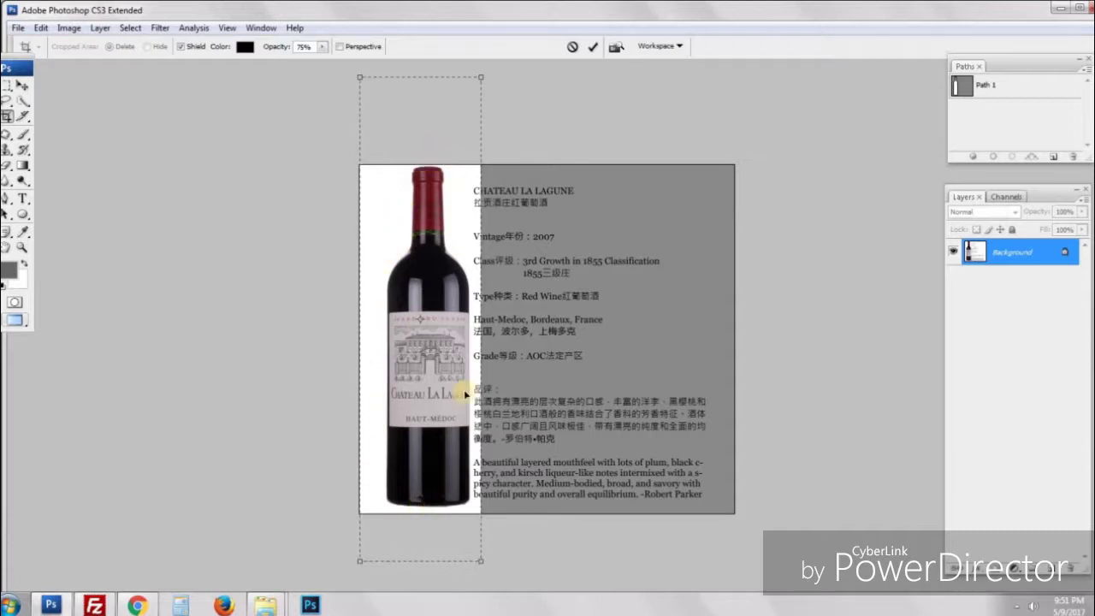
pyautogui.press('Return')
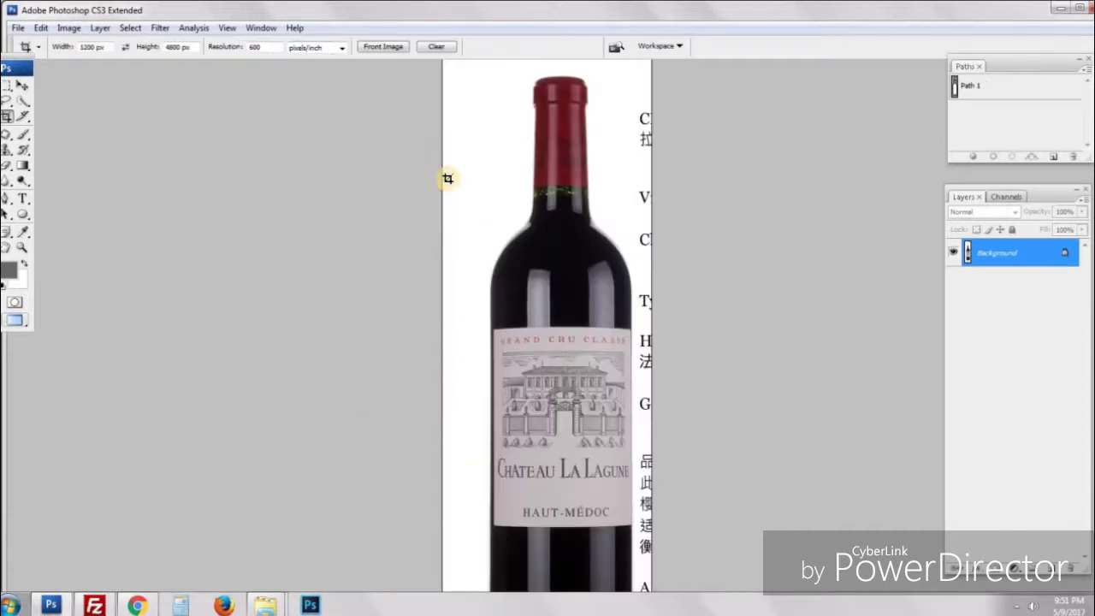
# Step: Save the cropped bottle image as a JPEG, replacing 73478_ALL_24H_WINE_ORGFN_PNG_0979011.jpg
pyautogui.hotkey('ctrl', '-')
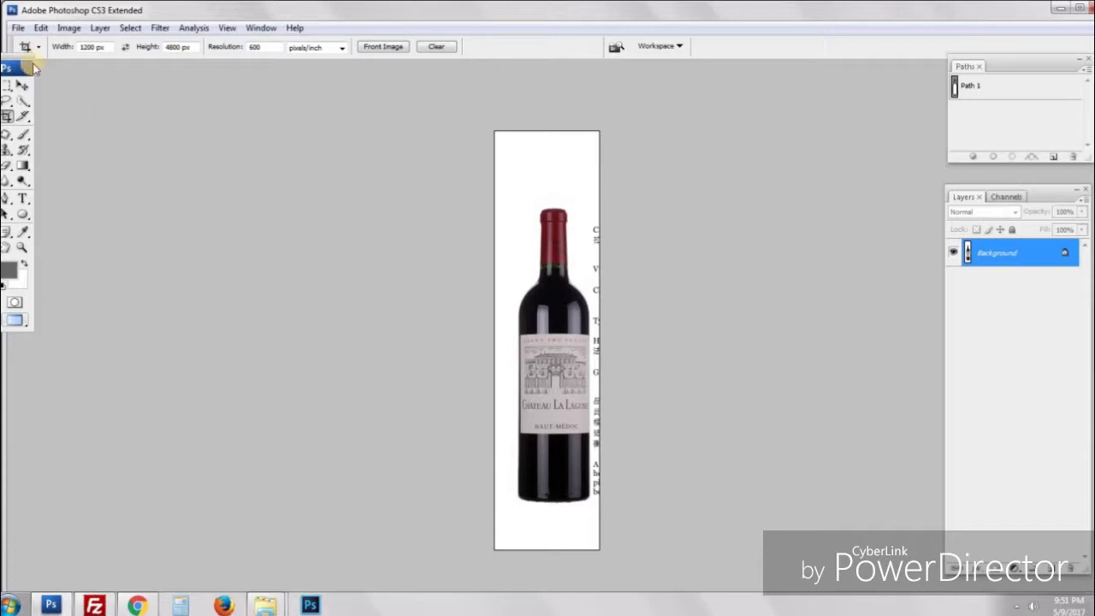
pyautogui.click(18, 28)
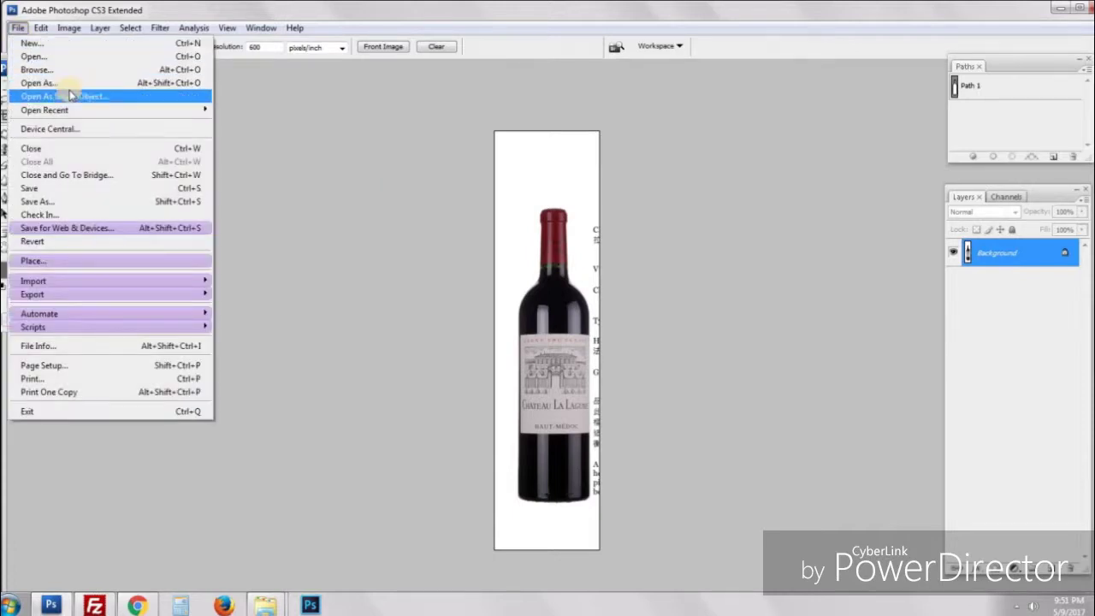
pyautogui.click(45, 202)
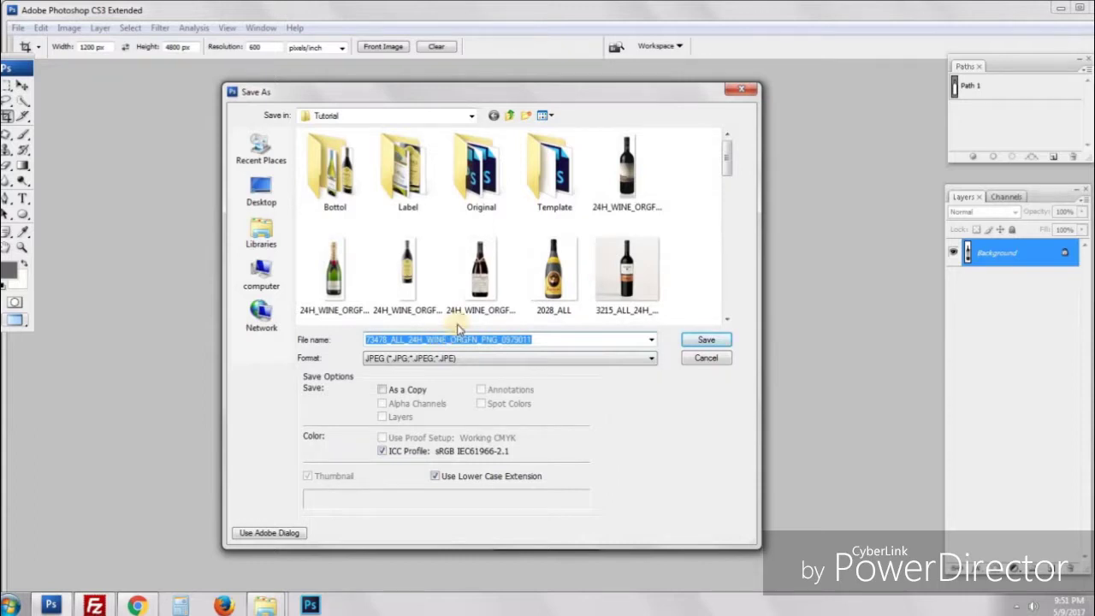
pyautogui.click(704, 341)
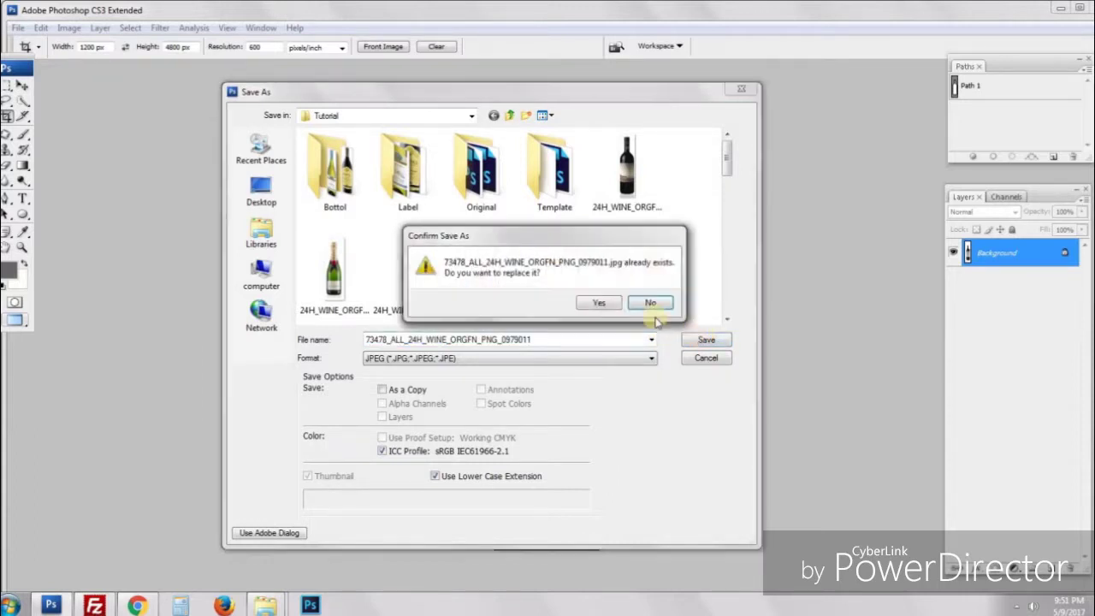
pyautogui.click(599, 303)
pyautogui.click(644, 154)
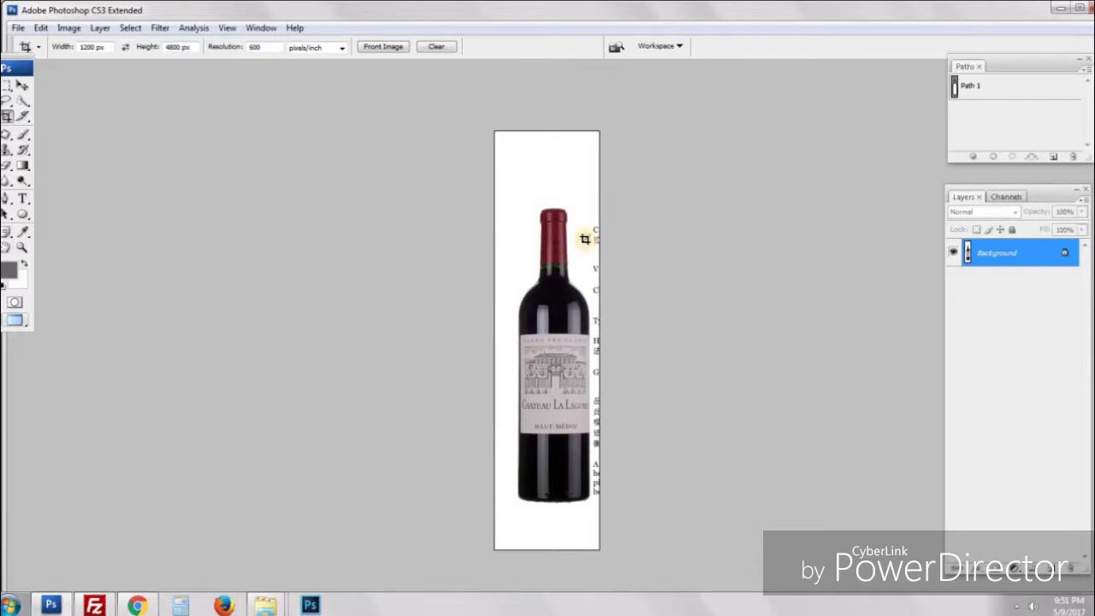
# Step: Load Path 1 as a selection and copy the bottle to a new layer, checking the cutout with the Background hidden
pyautogui.press('p')
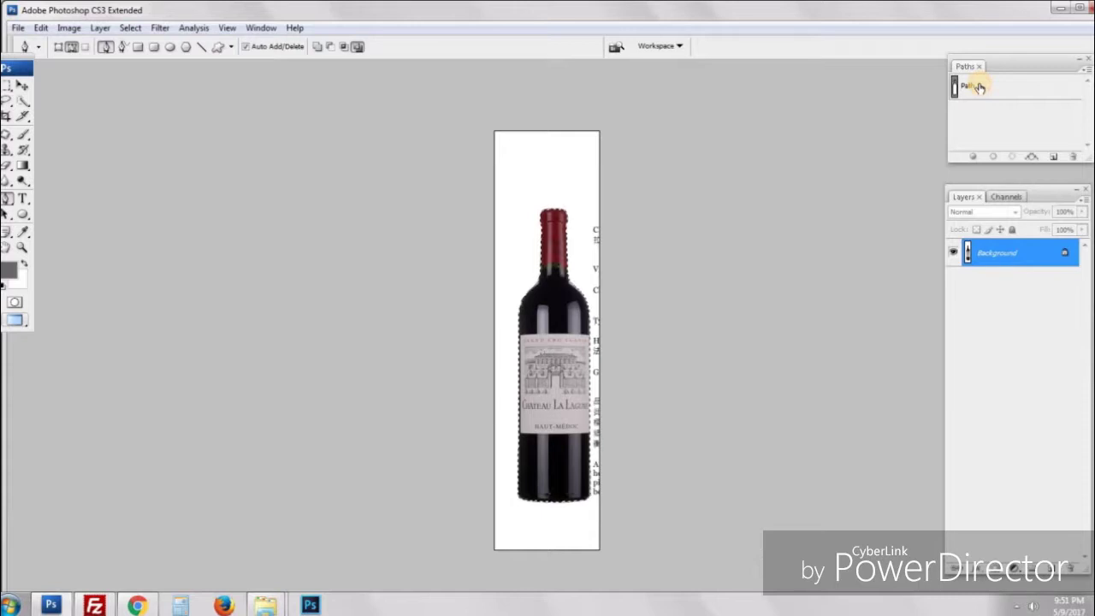
pyautogui.hotkey('ctrl', 'j')
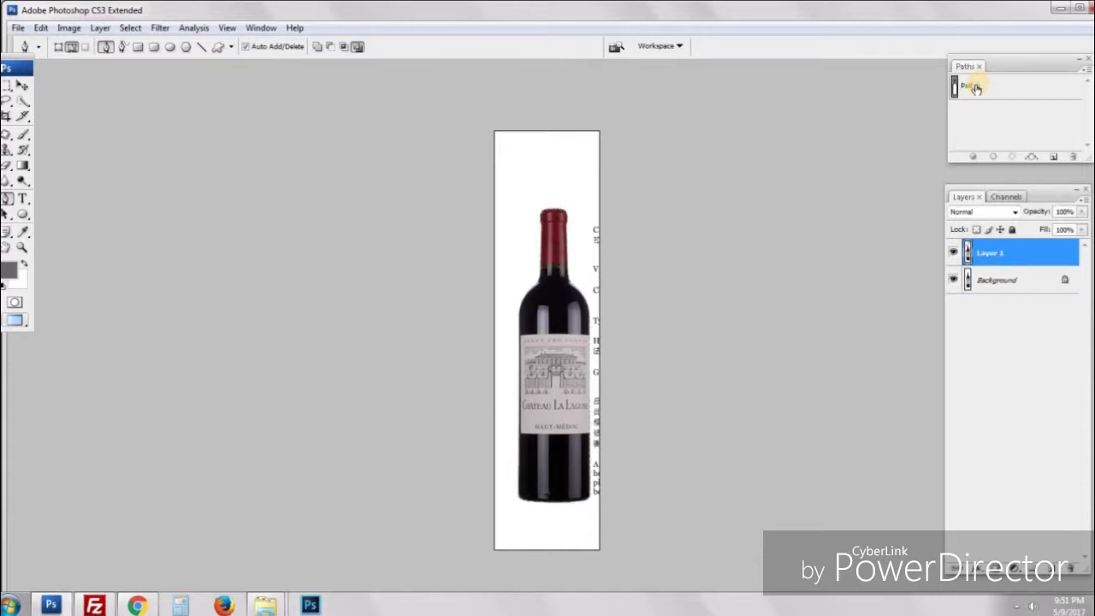
pyautogui.click(954, 279)
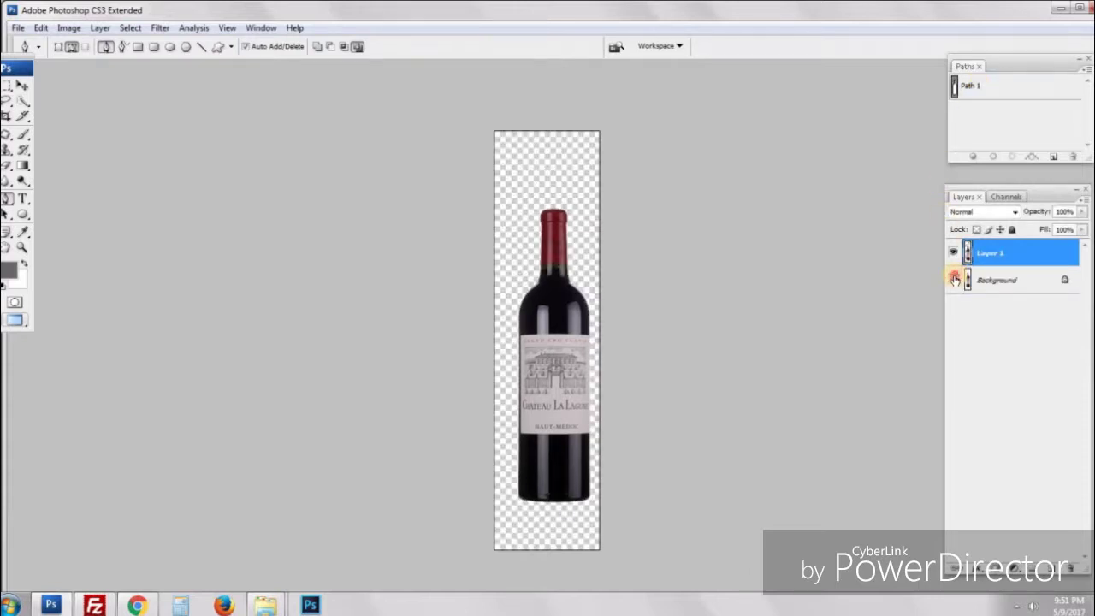
pyautogui.click(954, 280)
pyautogui.click(954, 280)
pyautogui.click(954, 280)
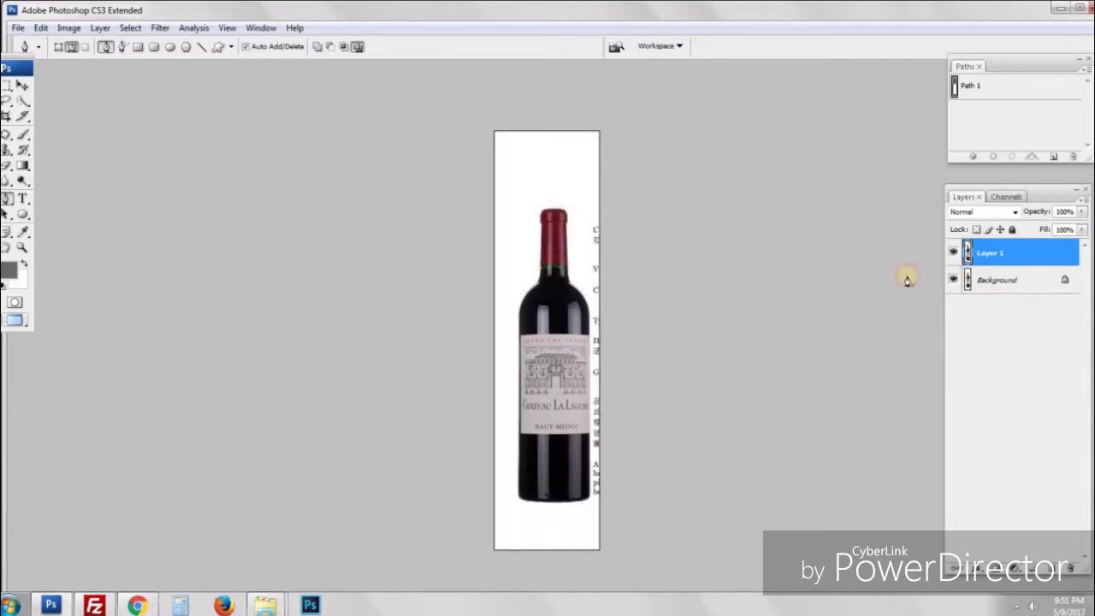
# Step: Show the bottle image in a floating window, narrow it and move it aside to free workspace
pyautogui.press('f')
pyautogui.press('f')
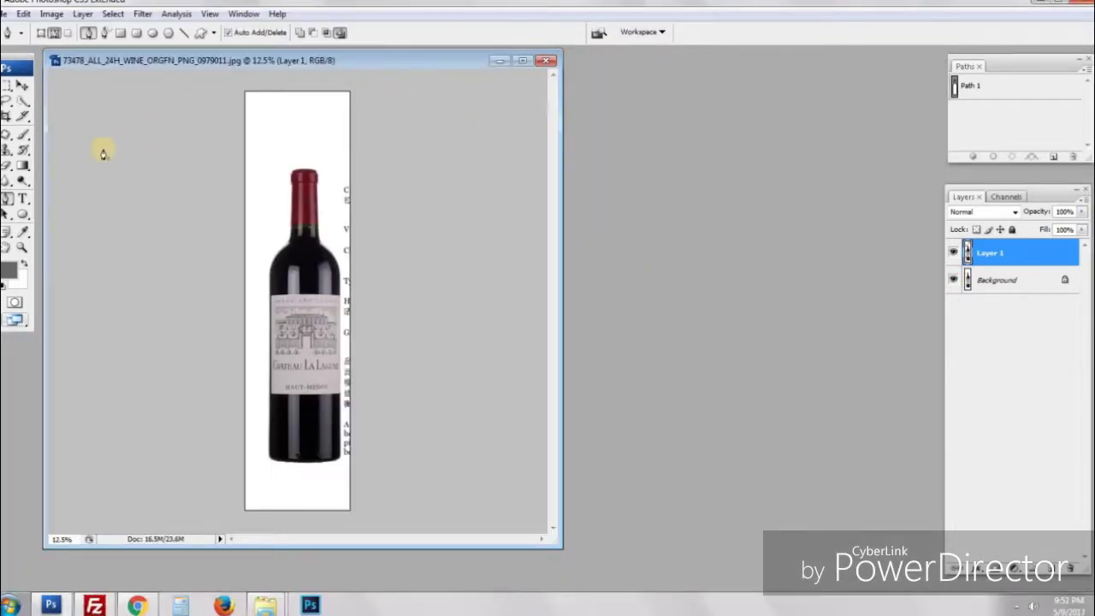
pyautogui.moveTo(46, 168); pyautogui.dragTo(249, 169)
pyautogui.moveTo(376, 66); pyautogui.dragTo(679, 69)
# Step: Switch to File Explorer and open Wine_temp_file from the Wine_Template folder of Instructions in Photoshop
pyautogui.moveTo(267, 606)
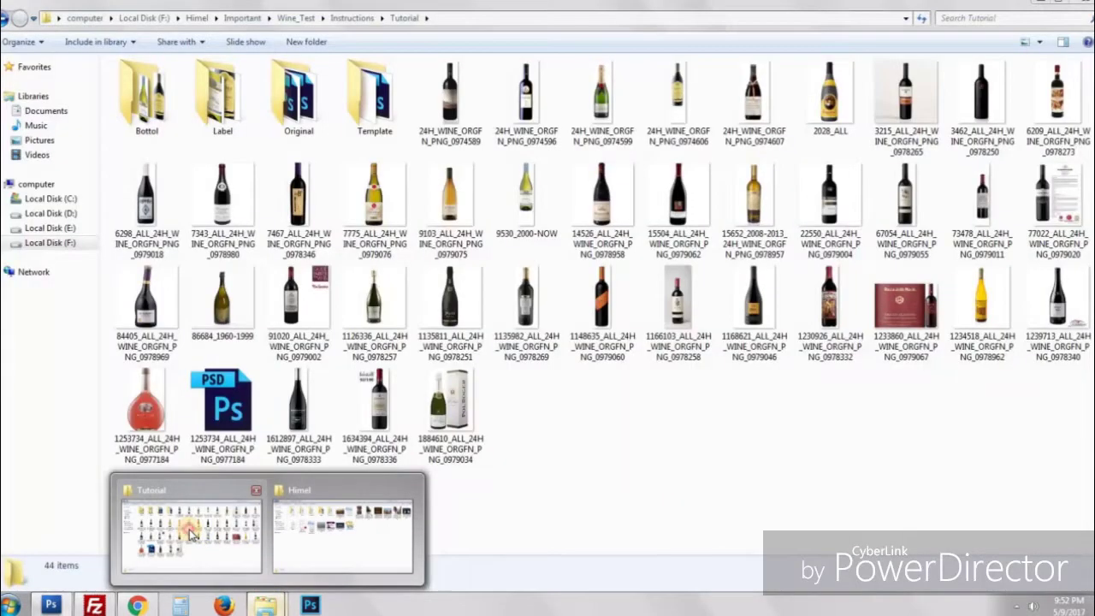
pyautogui.click(192, 531)
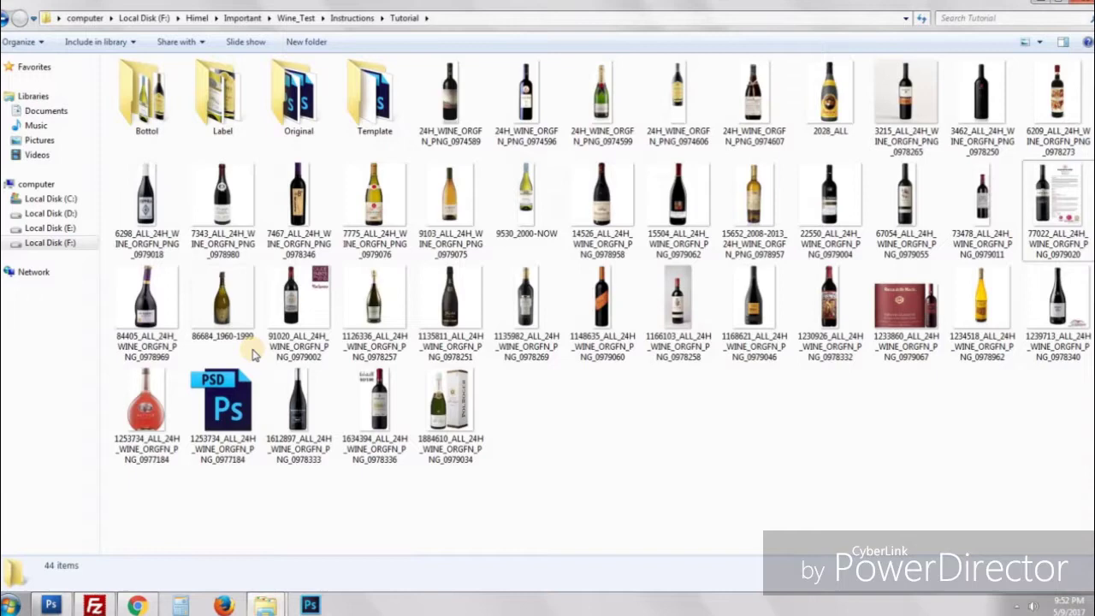
pyautogui.click(385, 120)
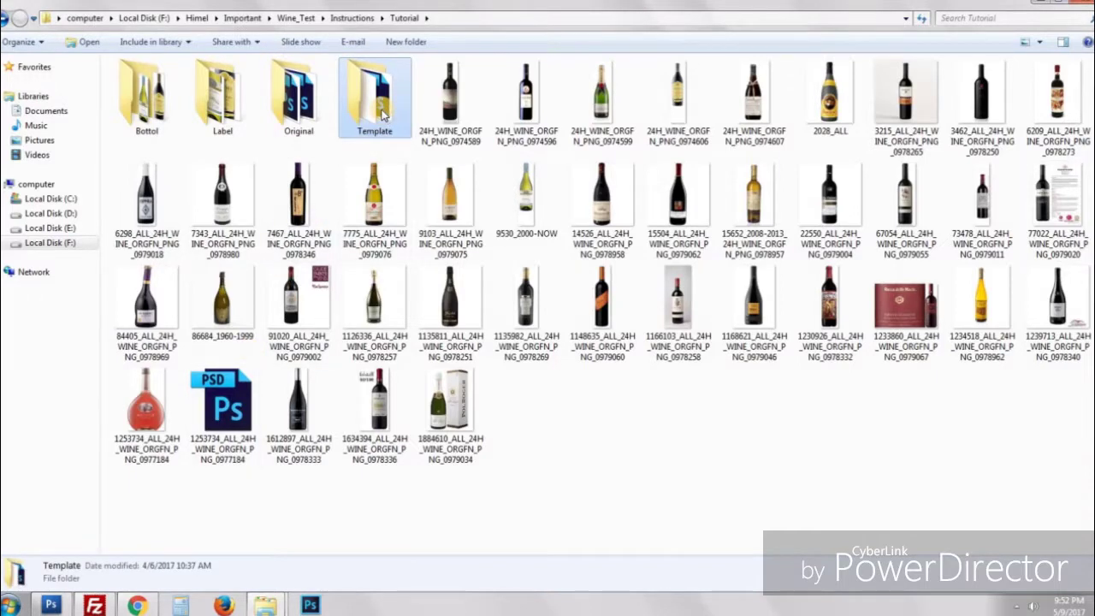
pyautogui.click(568, 411)
pyautogui.press('BackSpace')
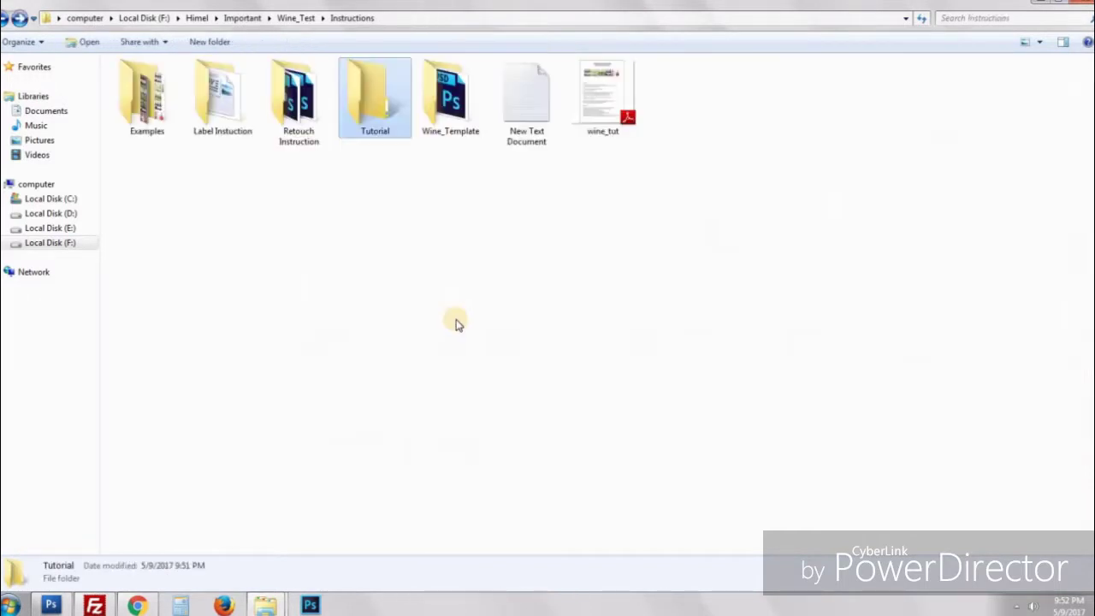
pyautogui.doubleClick(440, 108)
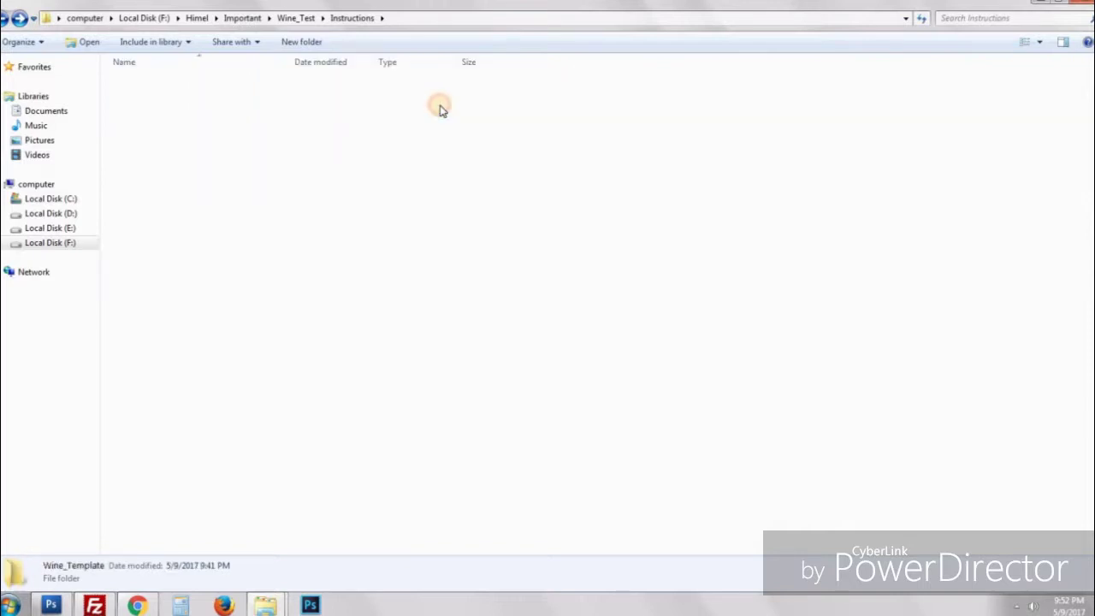
pyautogui.click(158, 83)
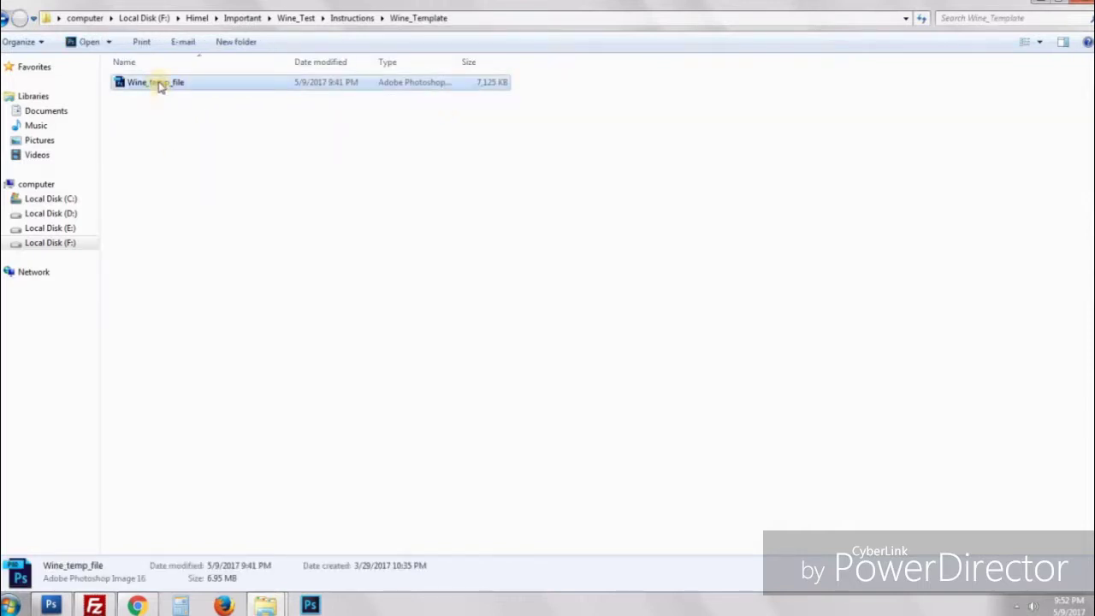
pyautogui.moveTo(158, 83); pyautogui.dragTo(167, 369)
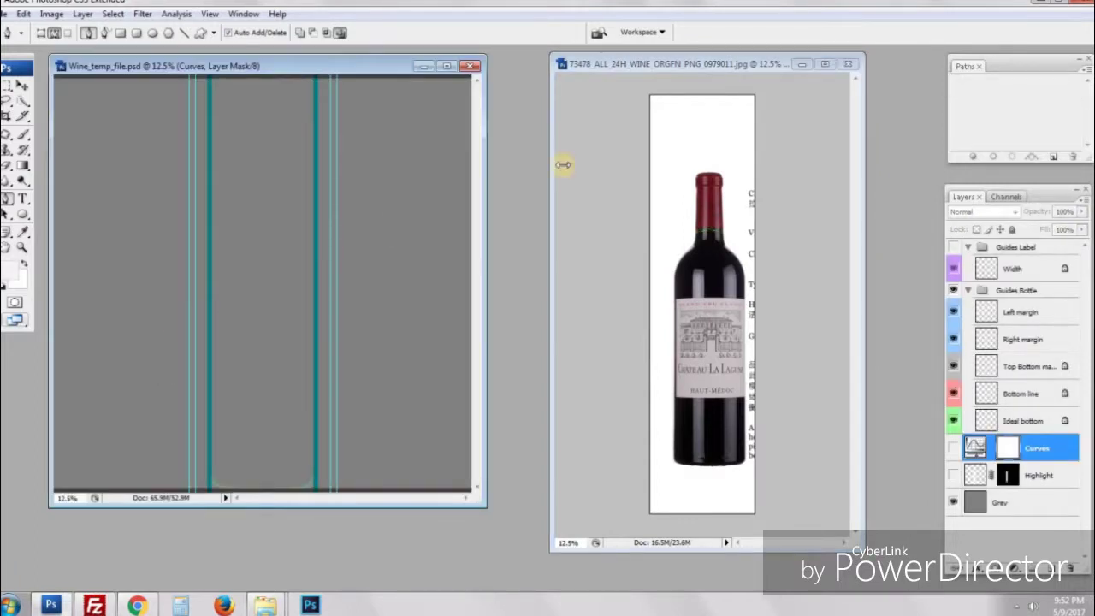
# Step: Copy the proposed duplicate name of the bottle image from the Duplicate Image dialog, leaving it without duplicating
pyautogui.click(663, 64)
pyautogui.rightClick(664, 63)
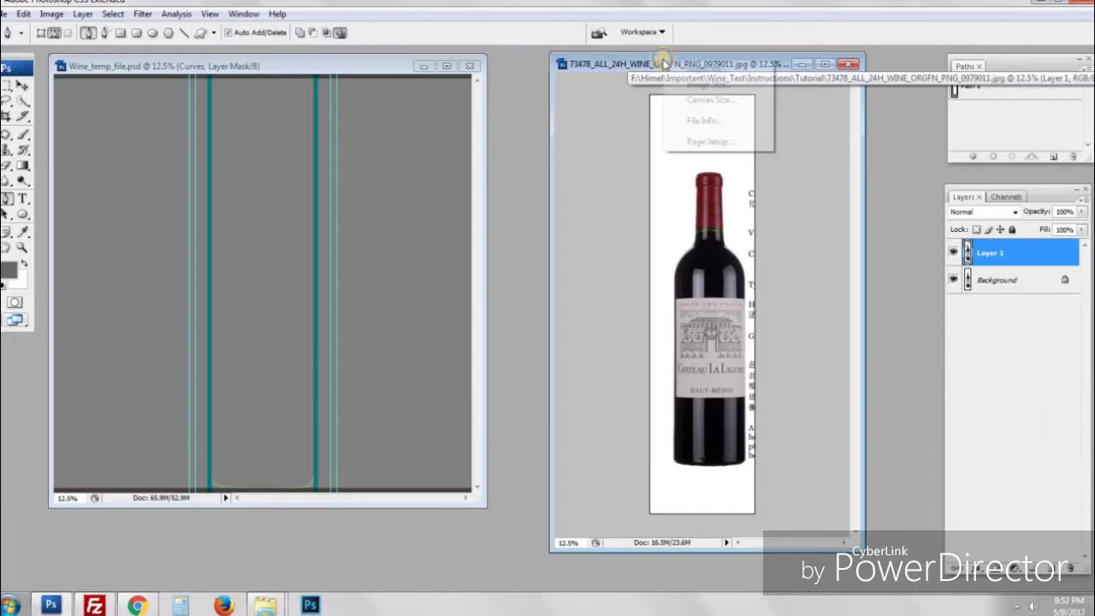
pyautogui.click(697, 70)
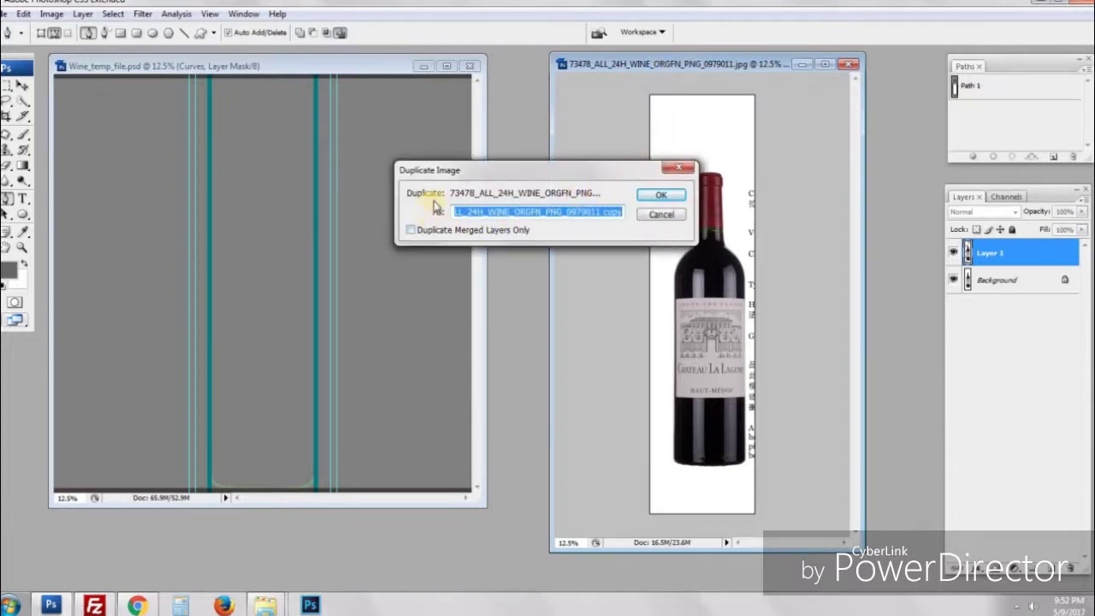
pyautogui.rightClick(559, 218)
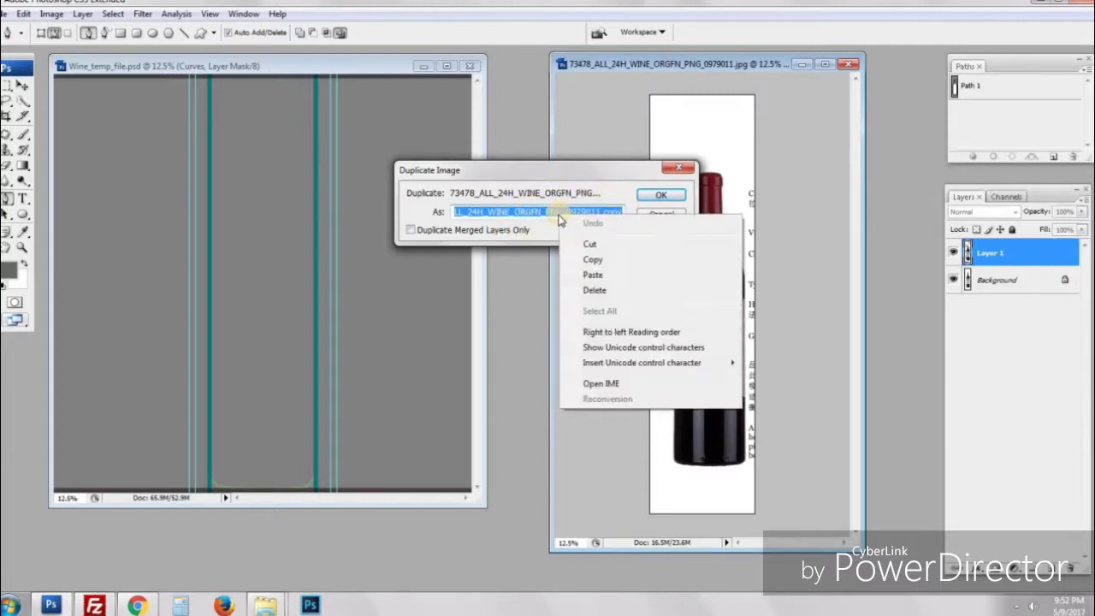
pyautogui.click(594, 262)
pyautogui.click(660, 216)
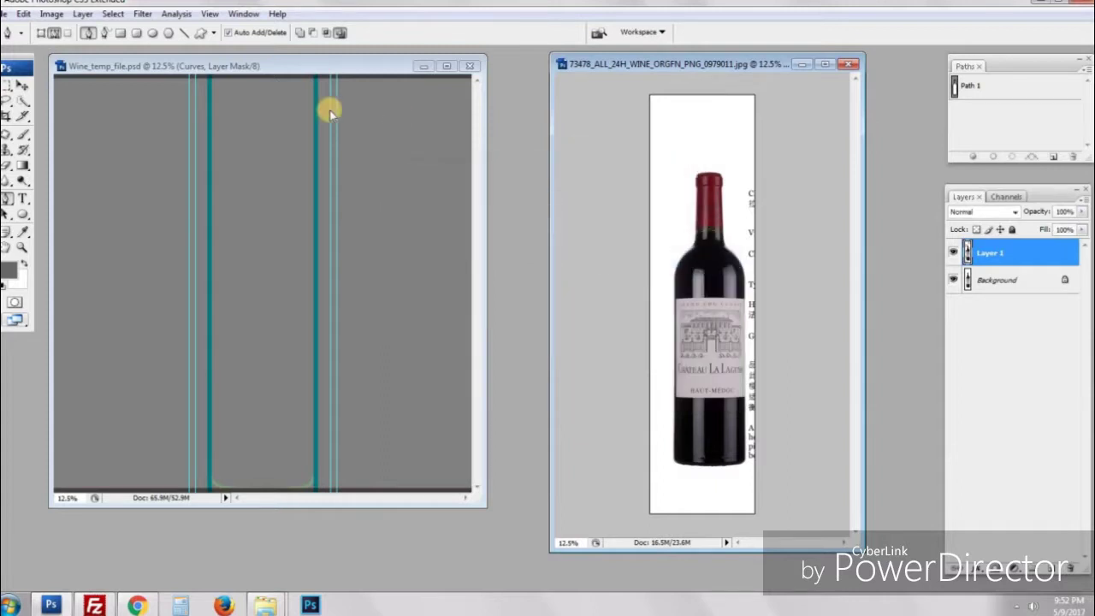
# Step: Duplicate Wine_temp_file.psd as 73478_ALL_24H_WINE_ORGFN_PNG_0979011, pasting the copied name without its "copy" suffix
pyautogui.rightClick(203, 68)
pyautogui.click(233, 72)
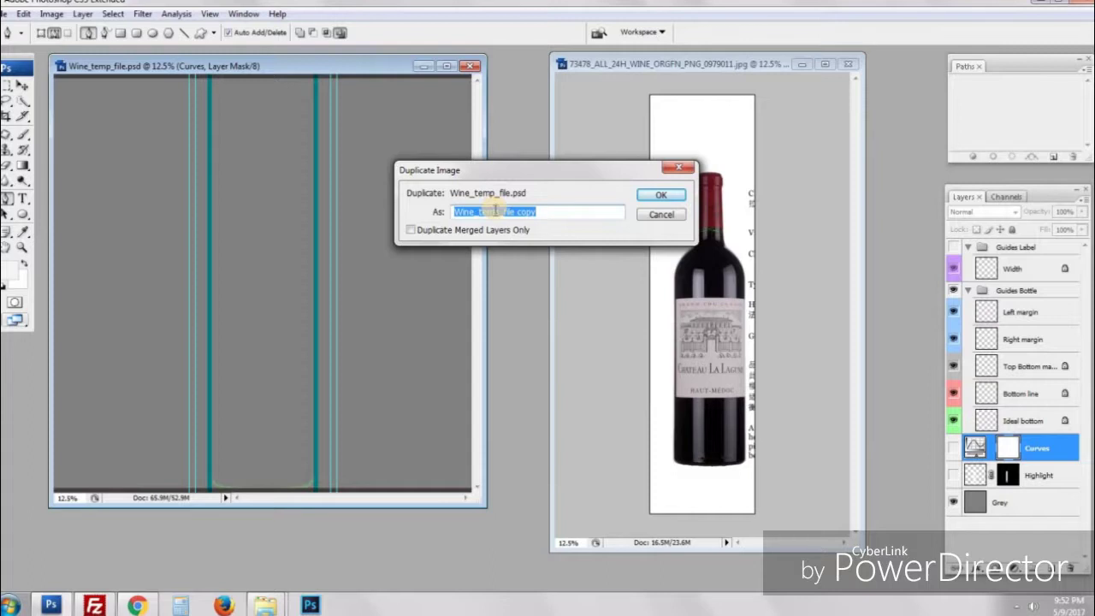
pyautogui.rightClick(495, 212)
pyautogui.click(528, 271)
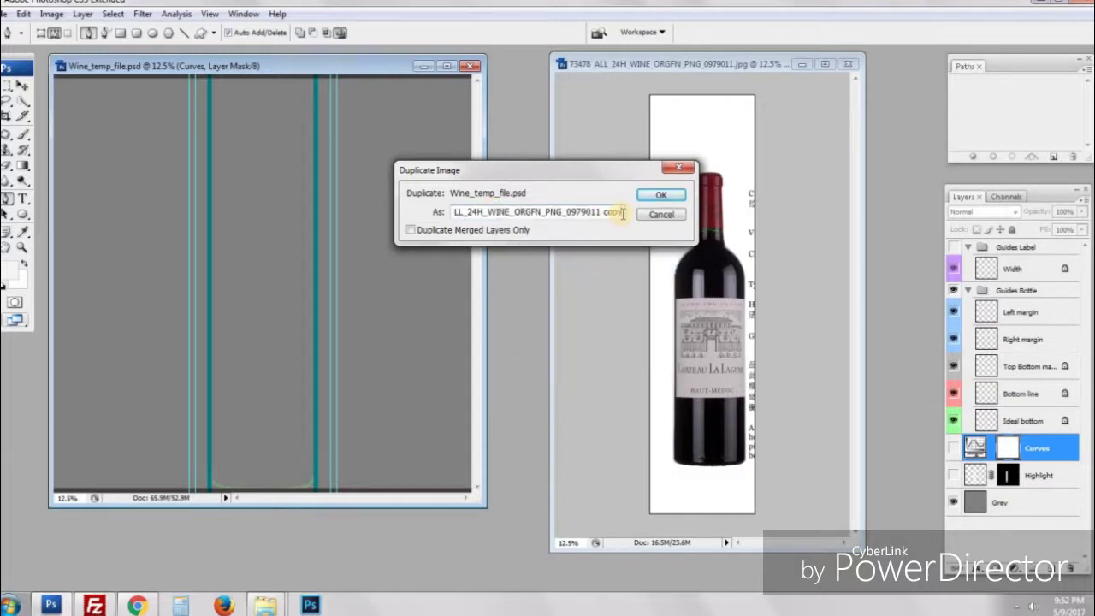
pyautogui.press('BackSpace')
pyautogui.press('BackSpace')
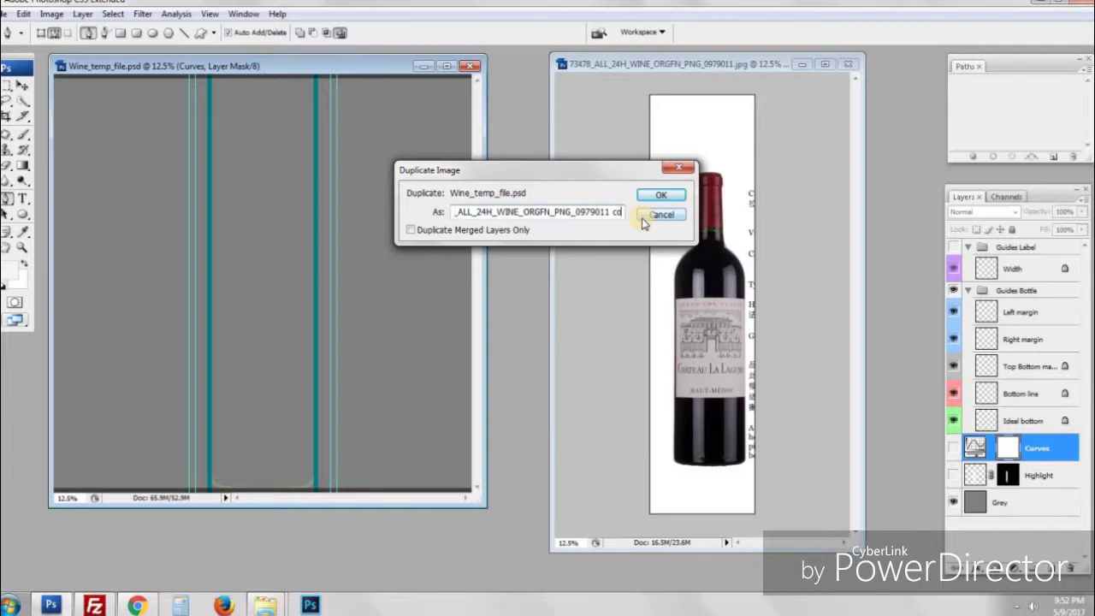
pyautogui.press('BackSpace')
pyautogui.press('BackSpace')
pyautogui.press('BackSpace')
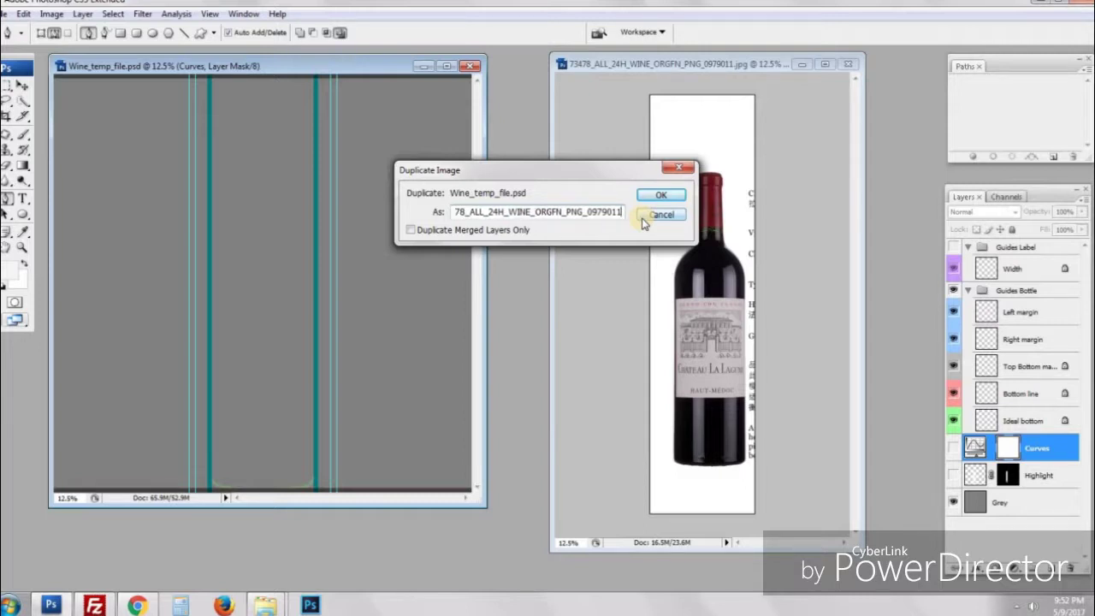
pyautogui.click(660, 196)
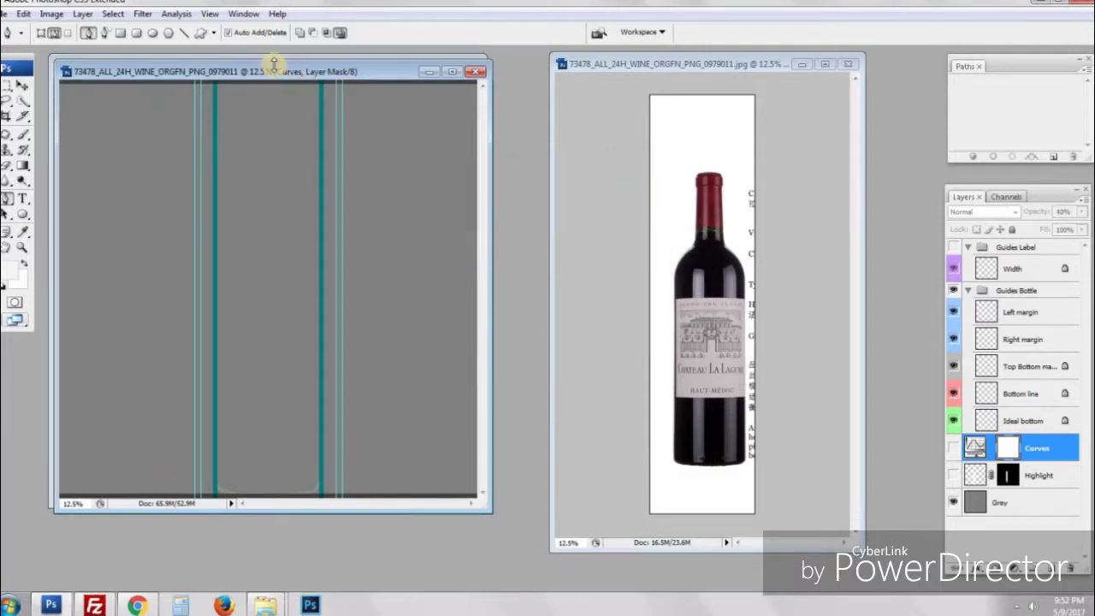
# Step: Minimize the original template and arrange its duplicate side by side with the bottle image
pyautogui.moveTo(274, 64); pyautogui.dragTo(317, 118)
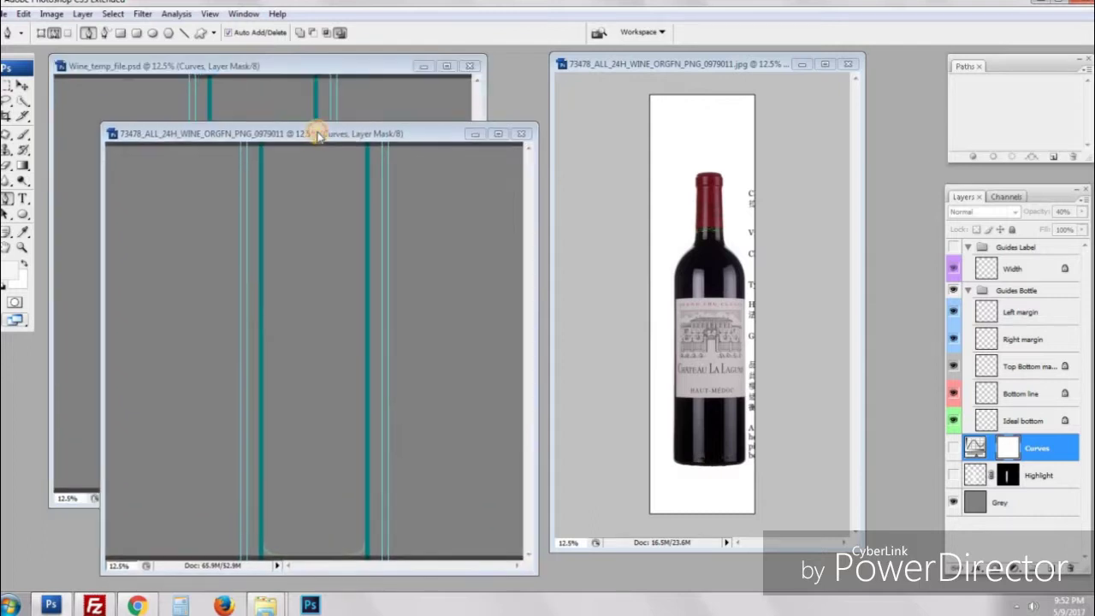
pyautogui.click(293, 66)
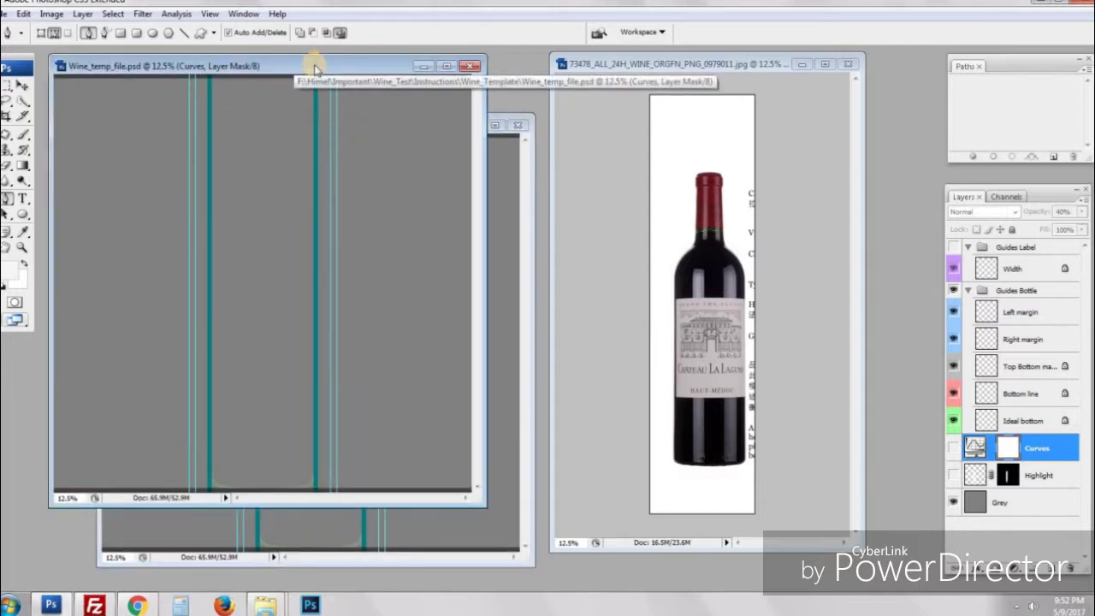
pyautogui.click(422, 67)
pyautogui.moveTo(403, 122); pyautogui.dragTo(362, 79)
pyautogui.moveTo(602, 65); pyautogui.dragTo(612, 68)
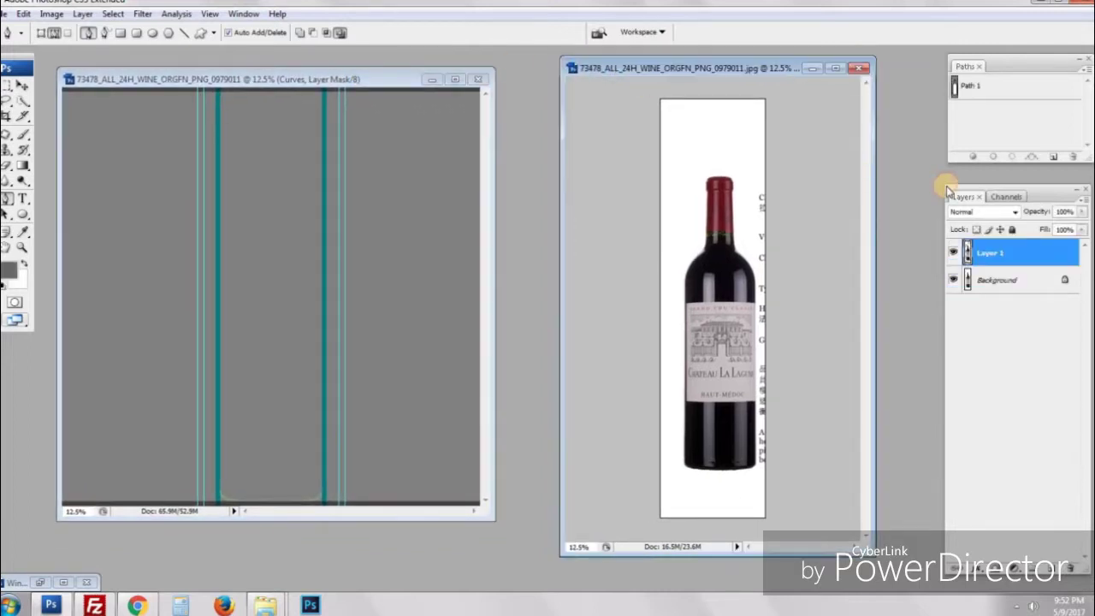
# Step: Copy the cut-out bottle layer into the duplicated template, maximize it and place the layer between Highlight and Grey
pyautogui.moveTo(992, 253); pyautogui.dragTo(271, 295)
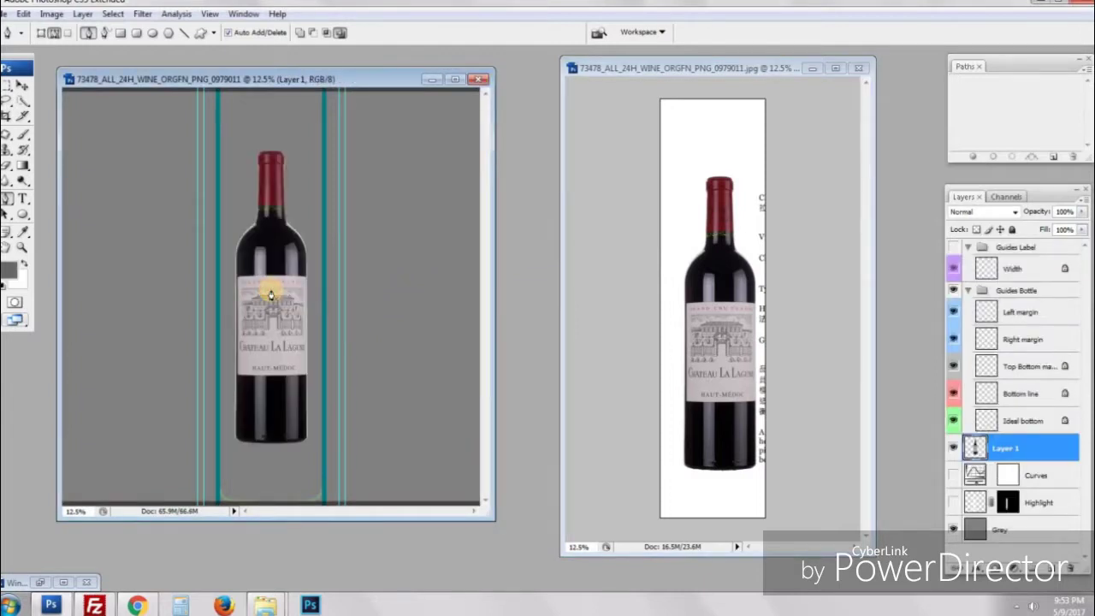
pyautogui.click(456, 80)
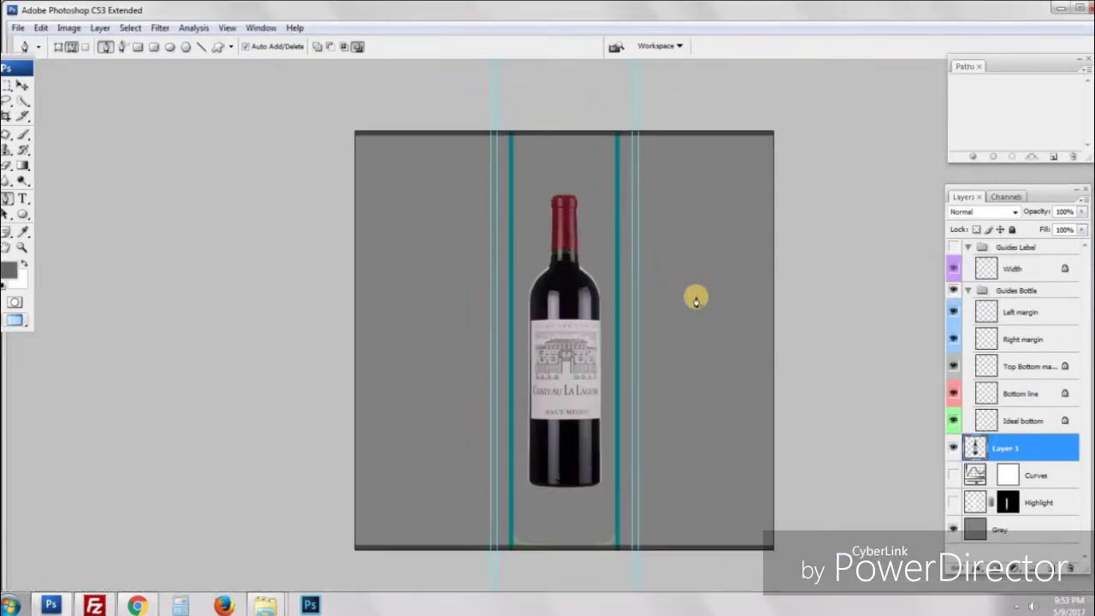
pyautogui.moveTo(668, 326); pyautogui.dragTo(662, 290)
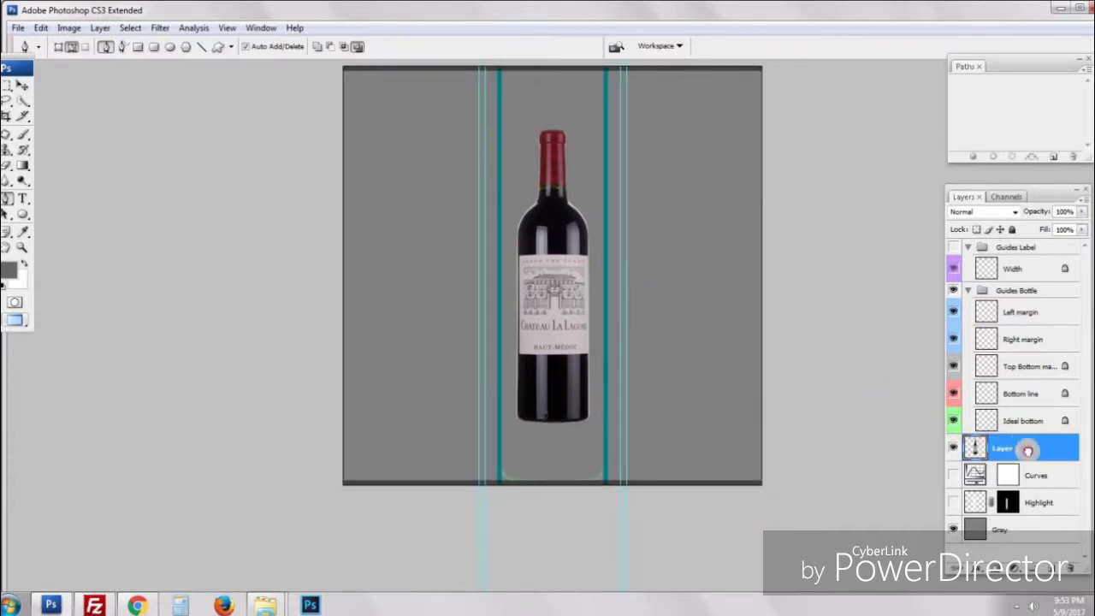
pyautogui.moveTo(1027, 451); pyautogui.dragTo(1021, 518)
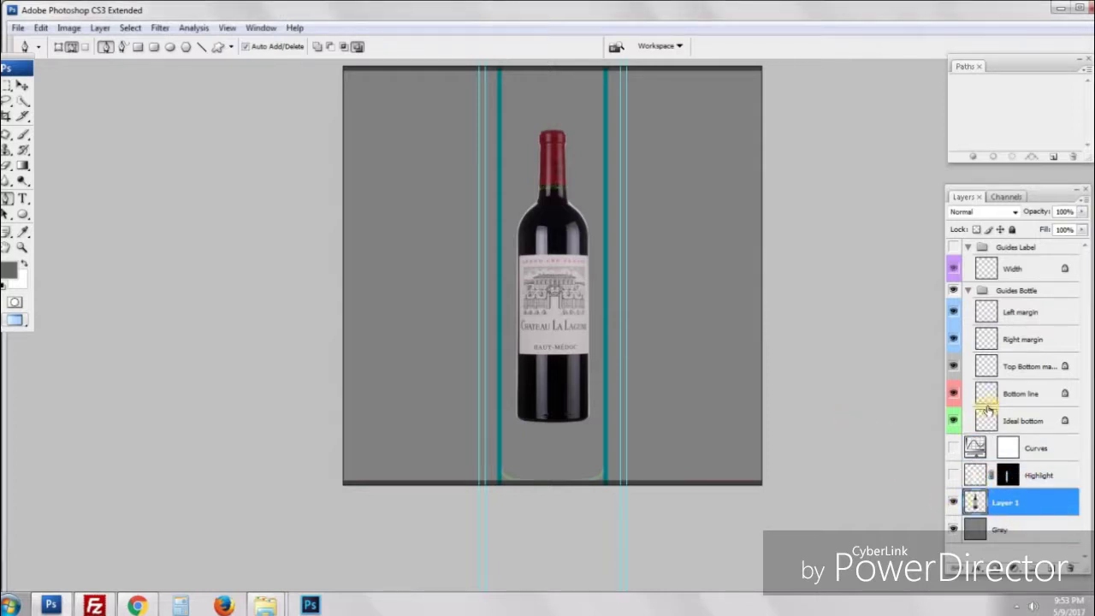
# Step: Free-transform the bottle layer and enlarge it proportionally to about 119.5%, bringing its top up to the template's top margin
pyautogui.hotkey('ctrl', 't')
pyautogui.keyDown('ctrl'); pyautogui.click(572, 182); pyautogui.keyUp('ctrl')
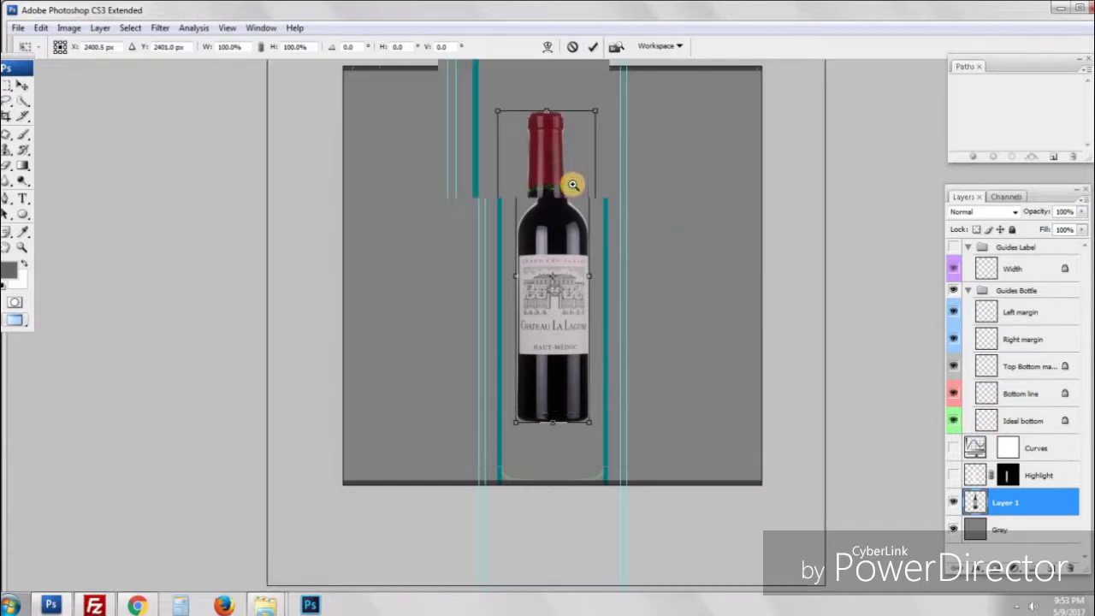
pyautogui.keyDown('ctrl'); pyautogui.click(572, 185); pyautogui.keyUp('ctrl')
pyautogui.moveTo(570, 171); pyautogui.dragTo(580, 308)
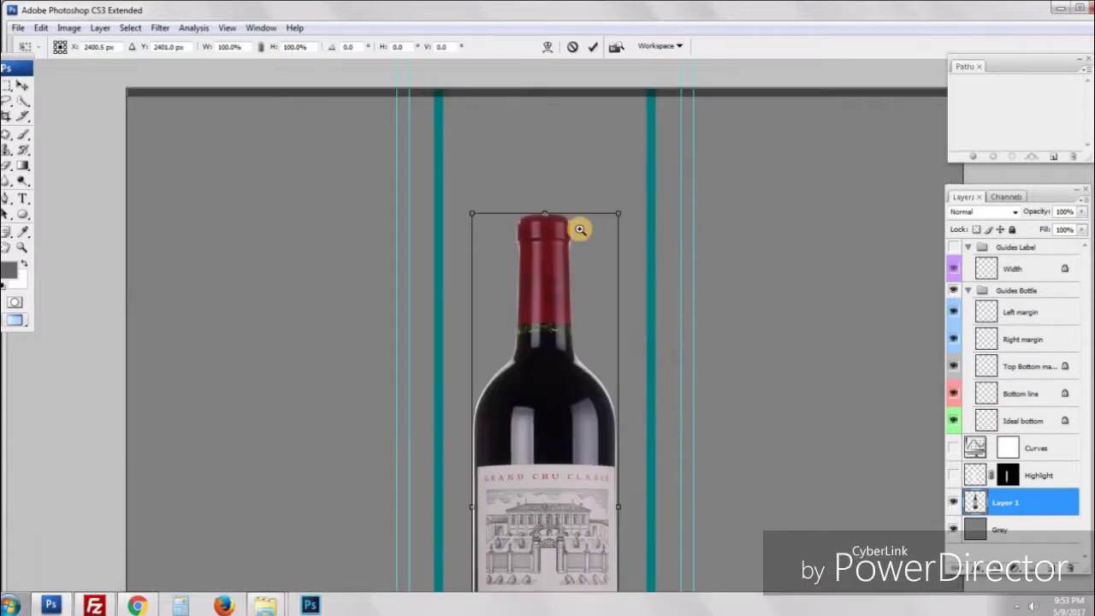
pyautogui.keyDown('ctrl'); pyautogui.click(580, 230); pyautogui.keyUp('ctrl')
pyautogui.scroll(3, 581, 308)
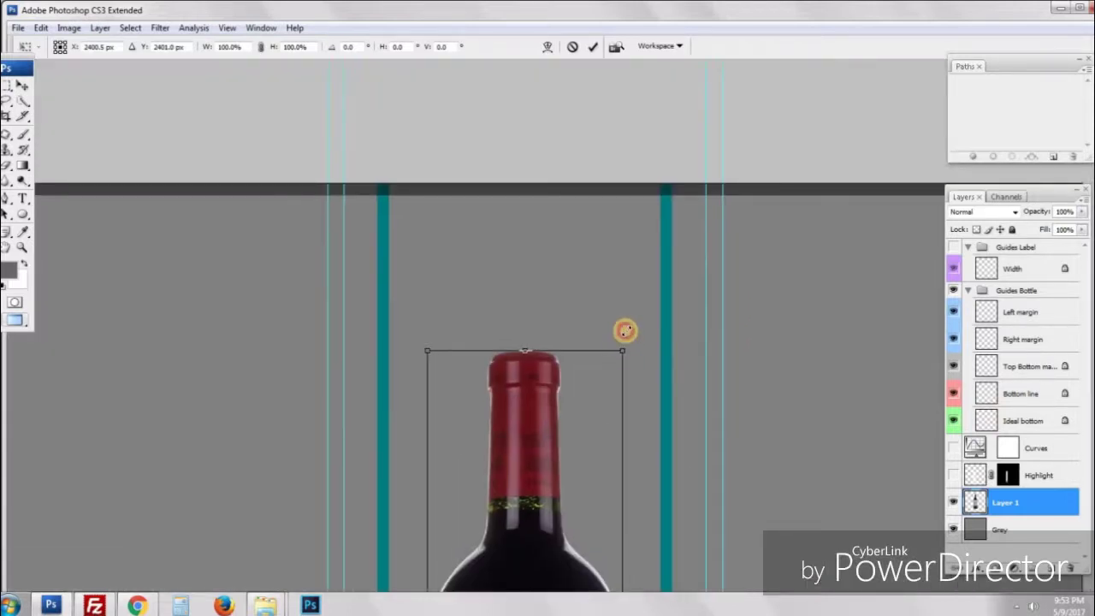
pyautogui.moveTo(625, 331); pyautogui.dragTo(667, 198)
# Step: Fine-tune the bottle's proportional scale to about 119.8%, aligning the upper corner of its bounding box with the top margin's edge
pyautogui.moveTo(465, 182); pyautogui.dragTo(505, 229)
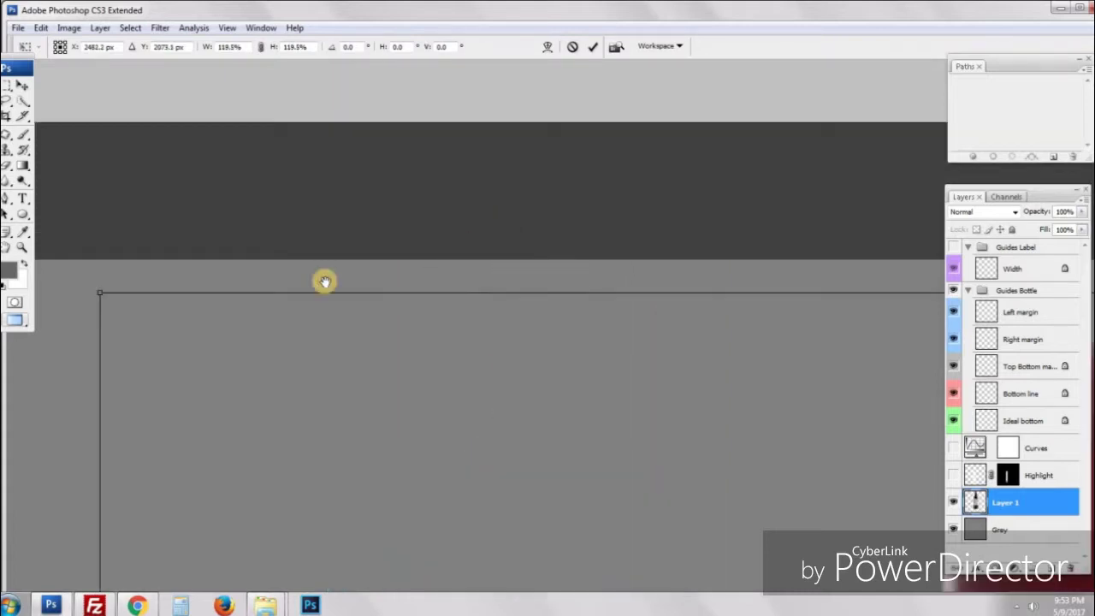
pyautogui.moveTo(326, 282); pyautogui.dragTo(376, 314)
pyautogui.moveTo(238, 272); pyautogui.dragTo(300, 281)
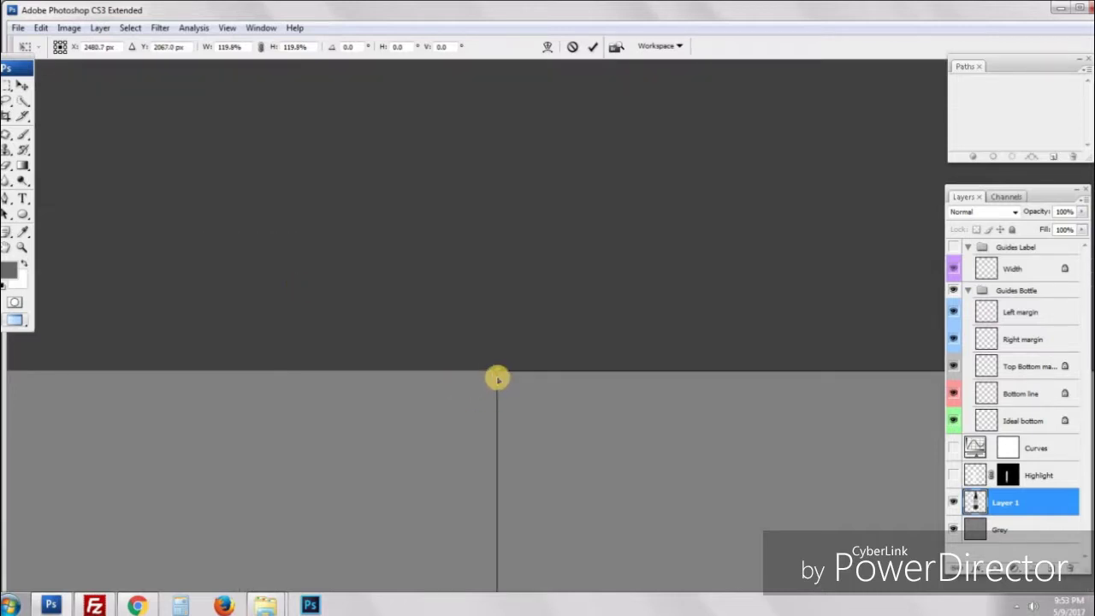
pyautogui.hscroll(-2, 497, 378)
pyautogui.scroll(2, 498, 378)
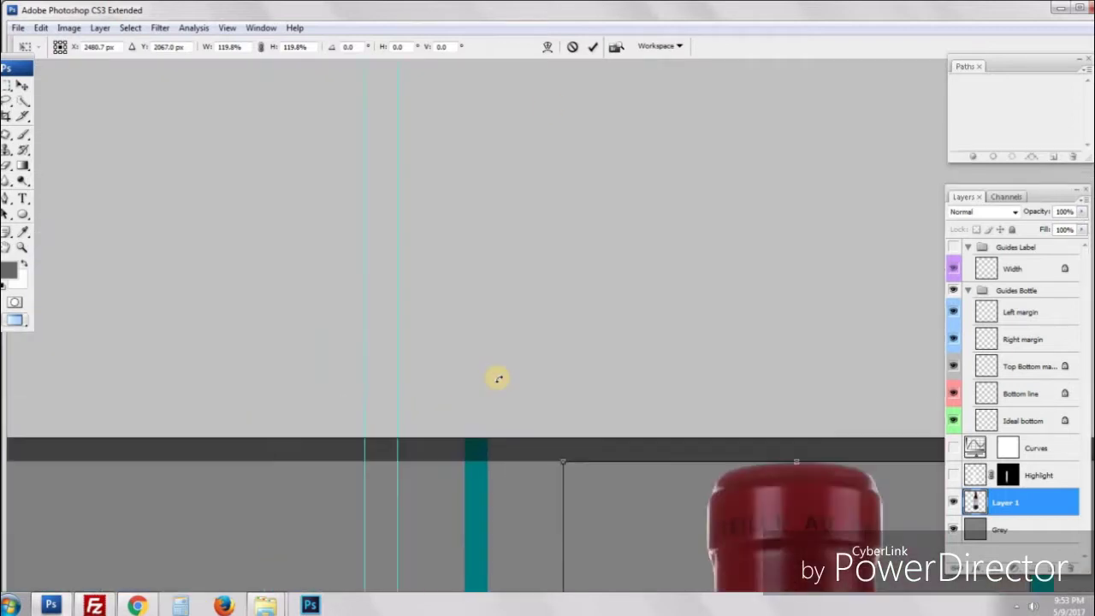
pyautogui.moveTo(759, 277); pyautogui.dragTo(506, 250)
pyautogui.click(740, 395)
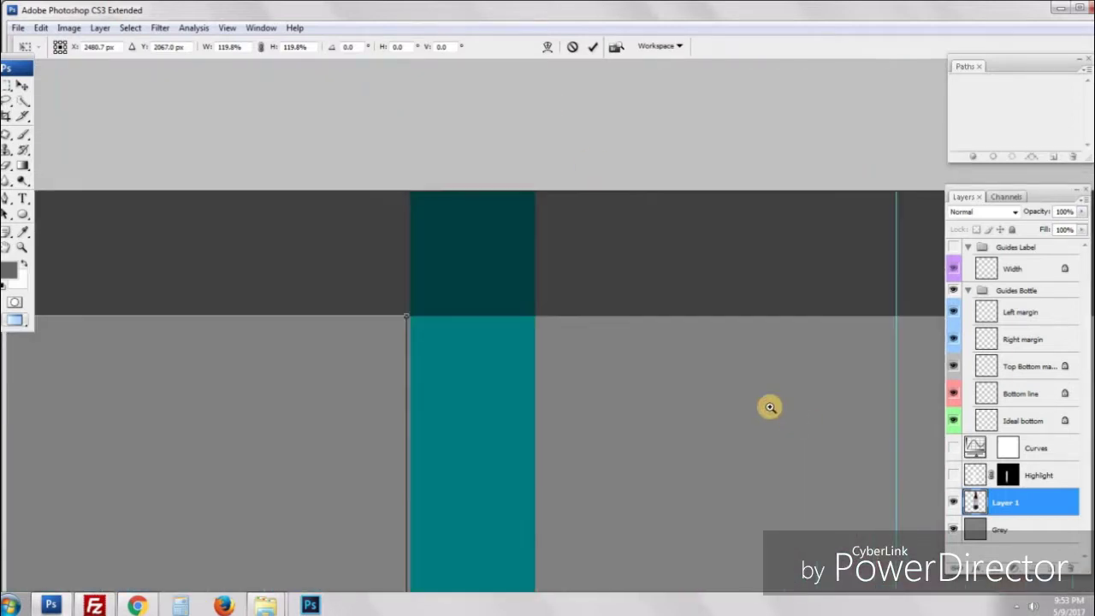
# Step: Enlarge the bottle proportionally to about 139.3%, extending its base down to the bottom line and across to the left margin guide
pyautogui.hotkey('ctrl', '-')
pyautogui.hotkey('ctrl', '-')
pyautogui.hotkey('ctrl', '-')
pyautogui.hotkey('ctrl', '-')
pyautogui.hotkey('ctrl', '-')
pyautogui.hotkey('ctrl', '-')
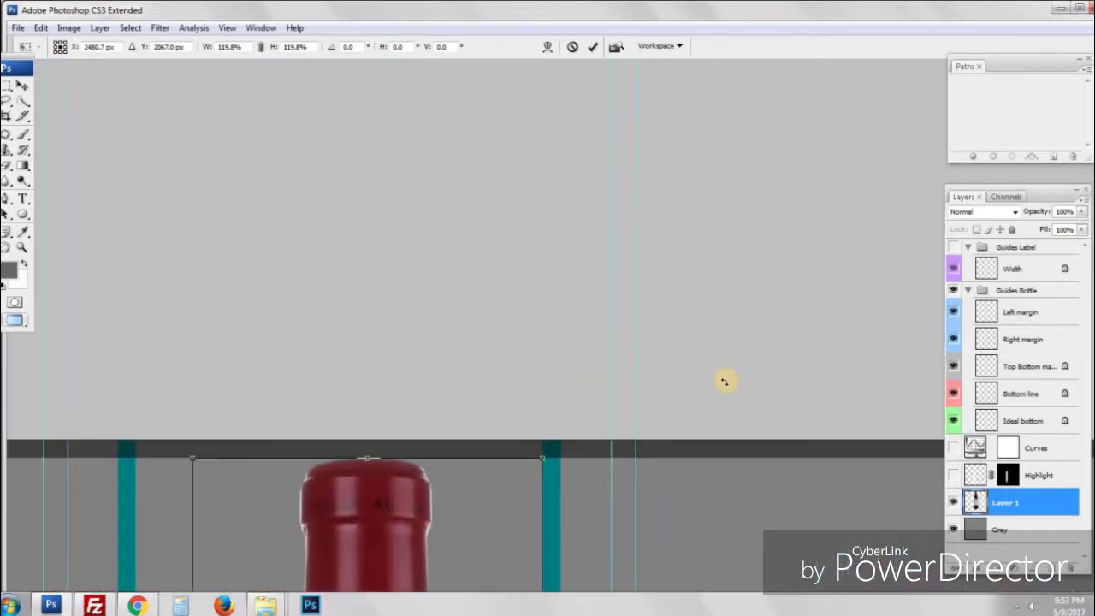
pyautogui.moveTo(538, 385); pyautogui.dragTo(538, 124)
pyautogui.scroll(-15, 537, 470)
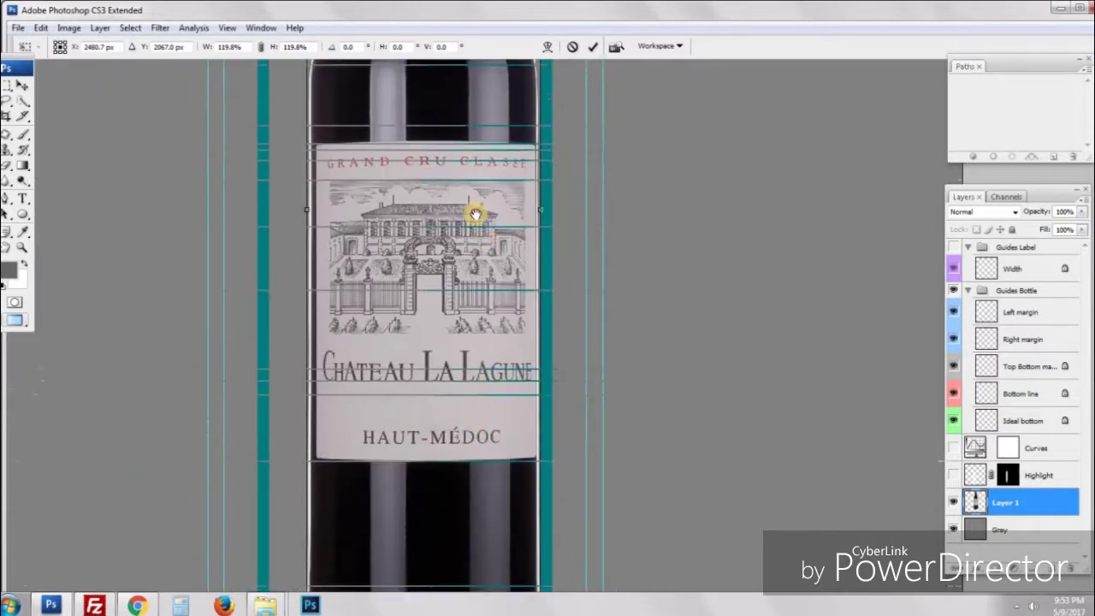
pyautogui.keyDown('ctrl'); pyautogui.click(549, 481); pyautogui.keyUp('ctrl')
pyautogui.scroll(-6, 538, 470)
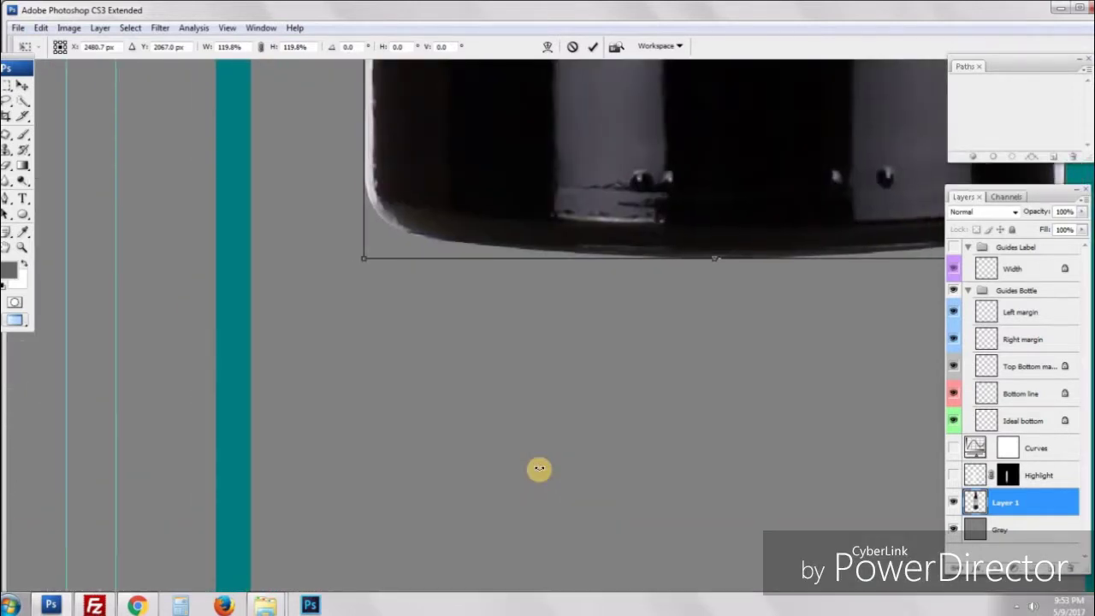
pyautogui.moveTo(538, 470); pyautogui.dragTo(482, 289)
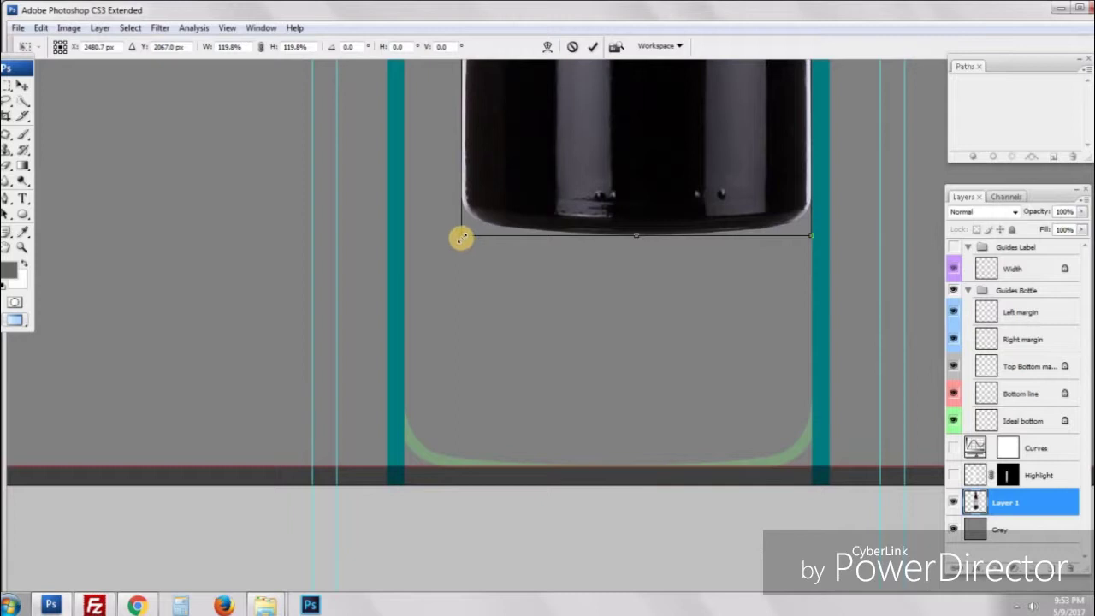
pyautogui.moveTo(461, 238); pyautogui.dragTo(357, 450)
pyautogui.scroll(5, 863, 479)
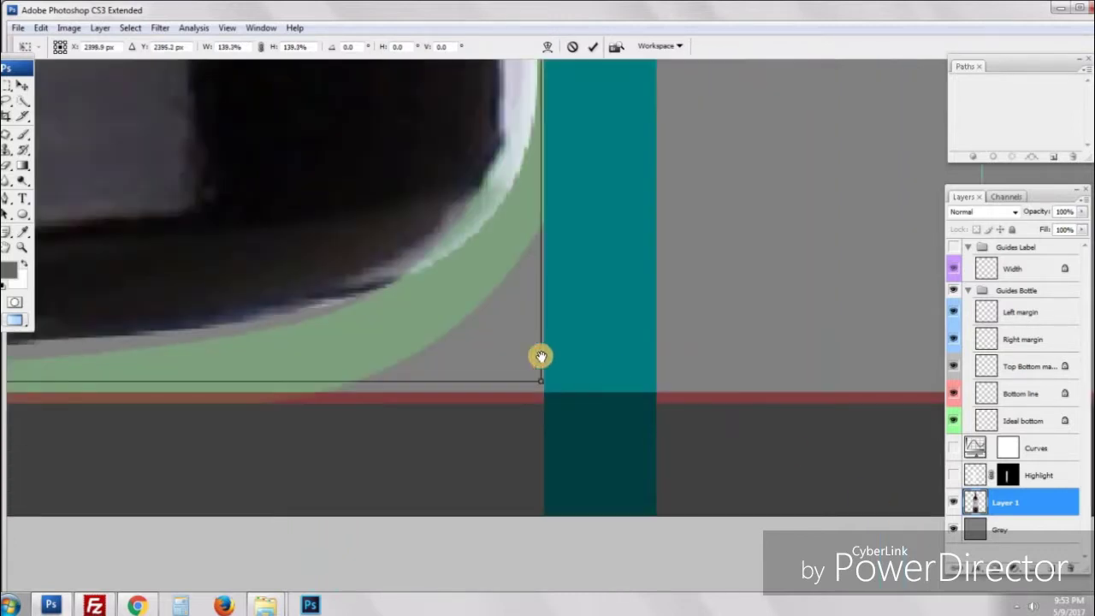
# Step: Refine the bottle's scale to about 139.5%, fitting its lower-right corner to the bottom line and right margin guide
pyautogui.moveTo(542, 379); pyautogui.dragTo(551, 387)
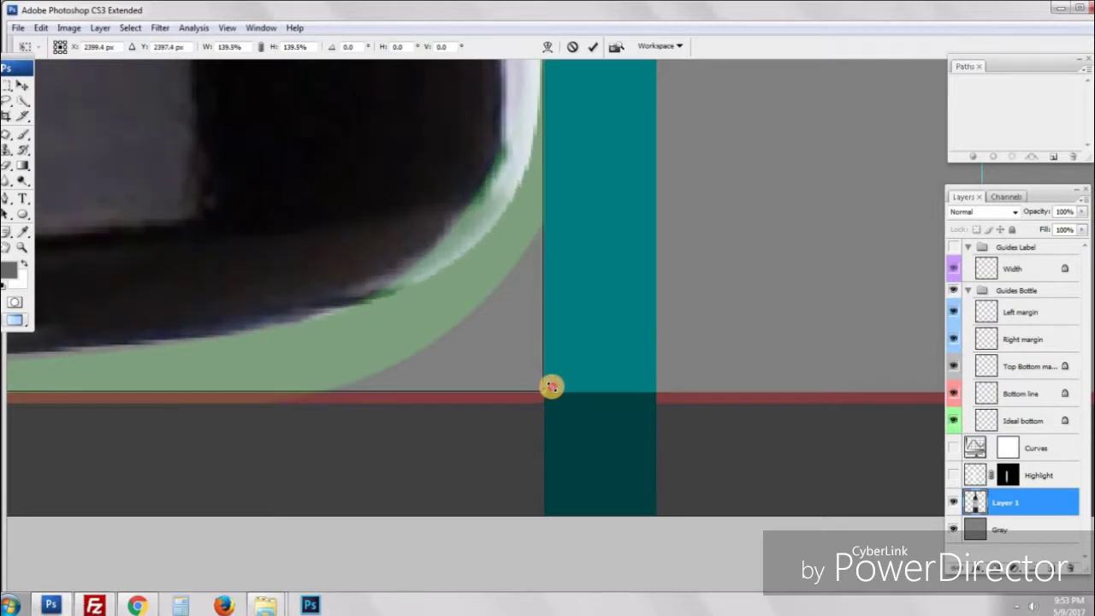
pyautogui.moveTo(491, 354); pyautogui.dragTo(616, 423)
pyautogui.moveTo(469, 352); pyautogui.dragTo(475, 355)
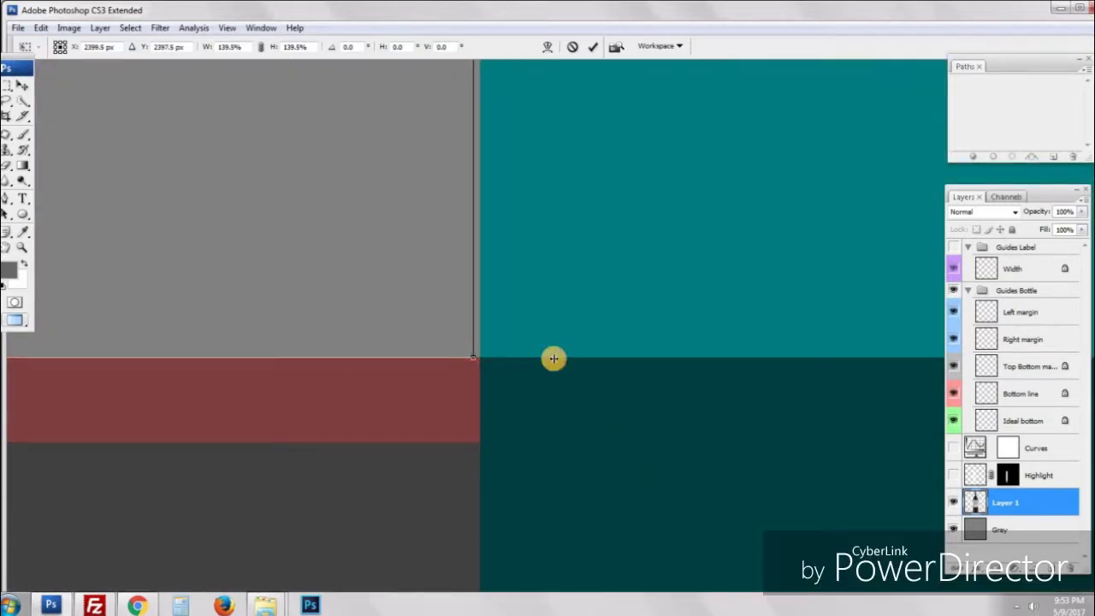
pyautogui.hotkey('ctrl', '-')
pyautogui.hotkey('ctrl', '-')
pyautogui.hotkey('ctrl', '-')
pyautogui.hotkey('ctrl', '-')
pyautogui.hotkey('ctrl', '-')
pyautogui.hotkey('ctrl', '-')
pyautogui.hotkey('ctrl', '-')
pyautogui.hotkey('ctrl', '-')
pyautogui.hotkey('ctrl', '-')
pyautogui.hotkey('ctrl', '-')
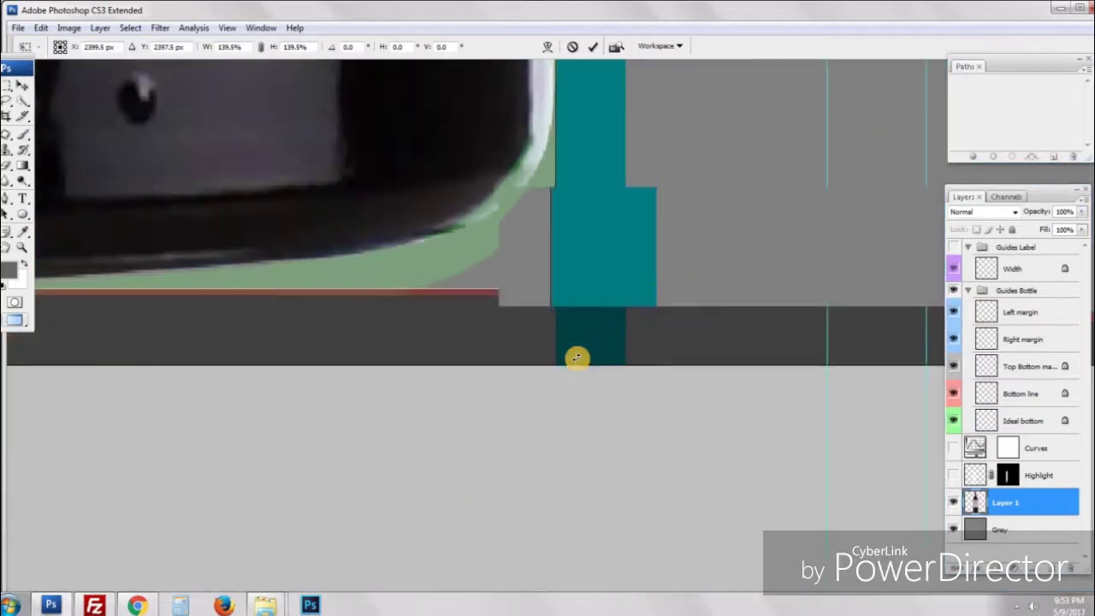
# Step: Check the bottle's lower-left corner against the left margin guide and bottom line, and apply the transform
pyautogui.moveTo(221, 258); pyautogui.dragTo(456, 305)
pyautogui.moveTo(178, 246); pyautogui.dragTo(270, 293)
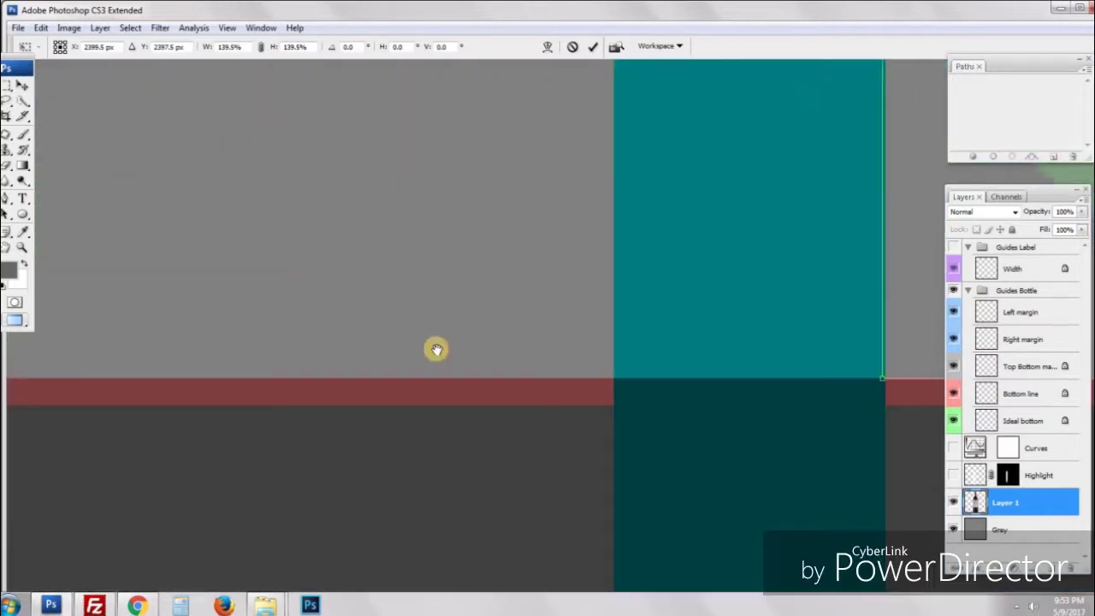
pyautogui.moveTo(730, 474); pyautogui.dragTo(536, 316)
pyautogui.moveTo(570, 174); pyautogui.dragTo(759, 247)
pyautogui.keyDown('alt'); pyautogui.click(759, 247); pyautogui.keyUp('alt')
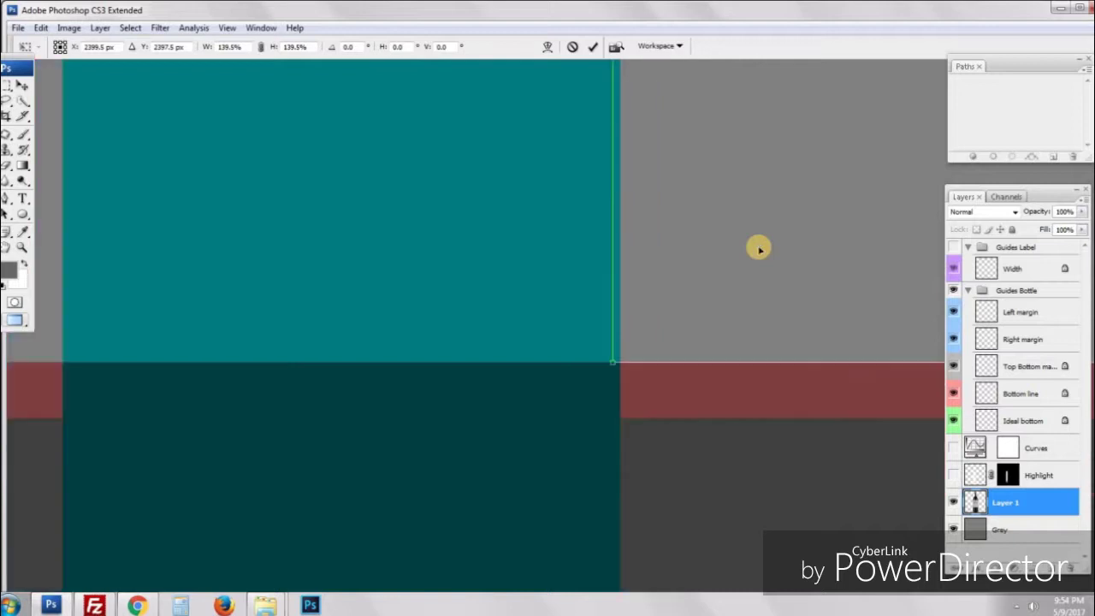
pyautogui.keyDown('alt'); pyautogui.click(758, 247); pyautogui.keyUp('alt')
pyautogui.keyDown('alt'); pyautogui.click(758, 248); pyautogui.keyUp('alt')
pyautogui.keyDown('alt'); pyautogui.click(758, 248); pyautogui.keyUp('alt')
pyautogui.keyDown('alt'); pyautogui.click(758, 248); pyautogui.keyUp('alt')
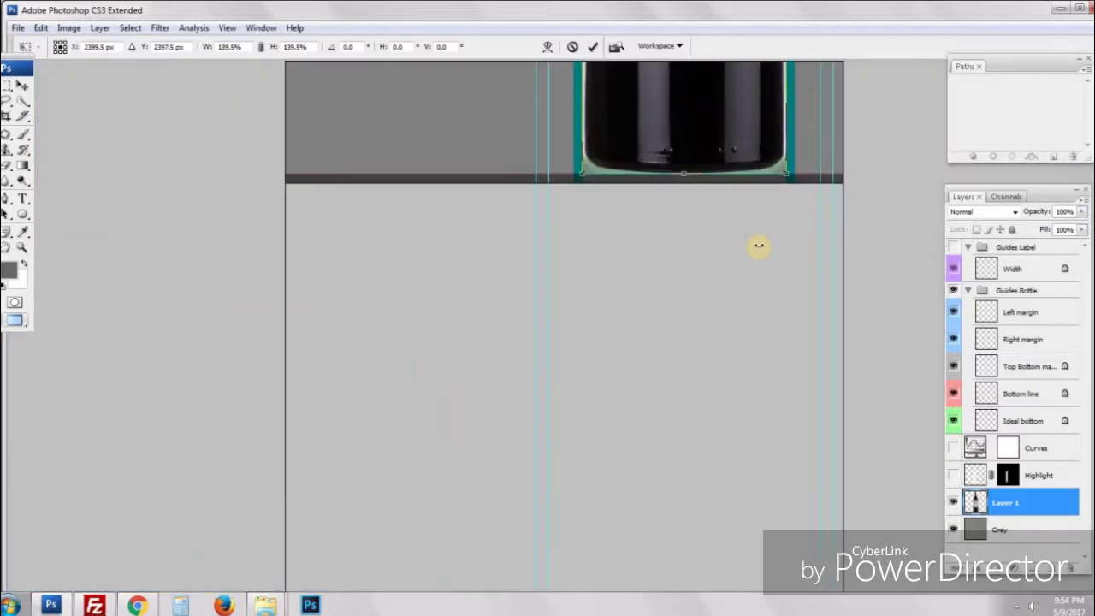
pyautogui.keyDown('alt'); pyautogui.click(758, 247); pyautogui.keyUp('alt')
pyautogui.hotkey('ctrl', '+')
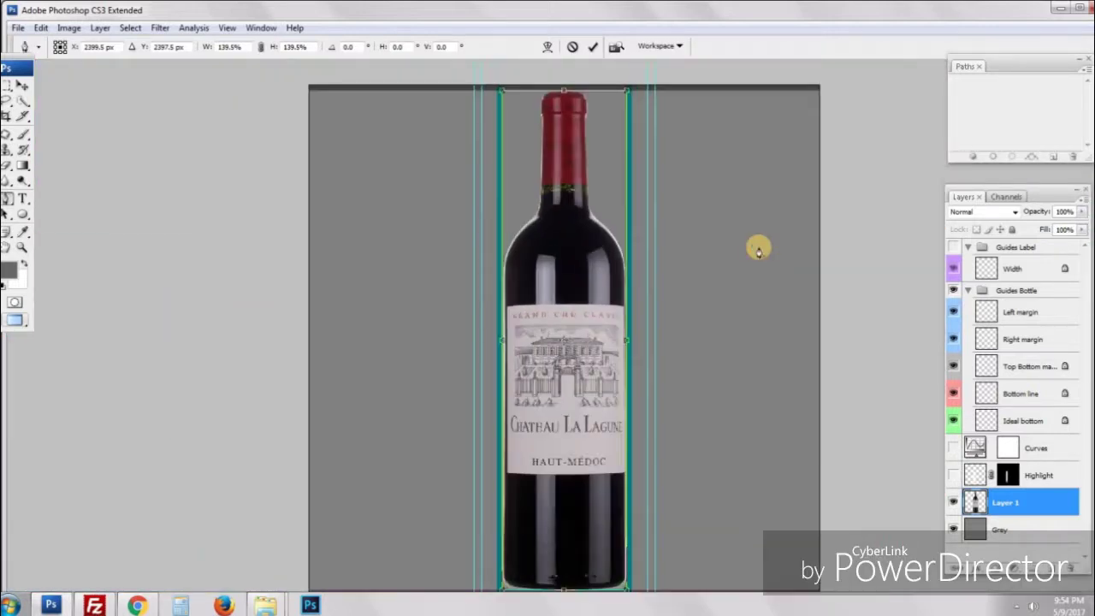
pyautogui.press('Return')
# Step: Shift the Left margin guide layer slightly outward so its inner edge meets the left edge of the bottle layer's bounding box
pyautogui.moveTo(434, 218); pyautogui.dragTo(625, 358)
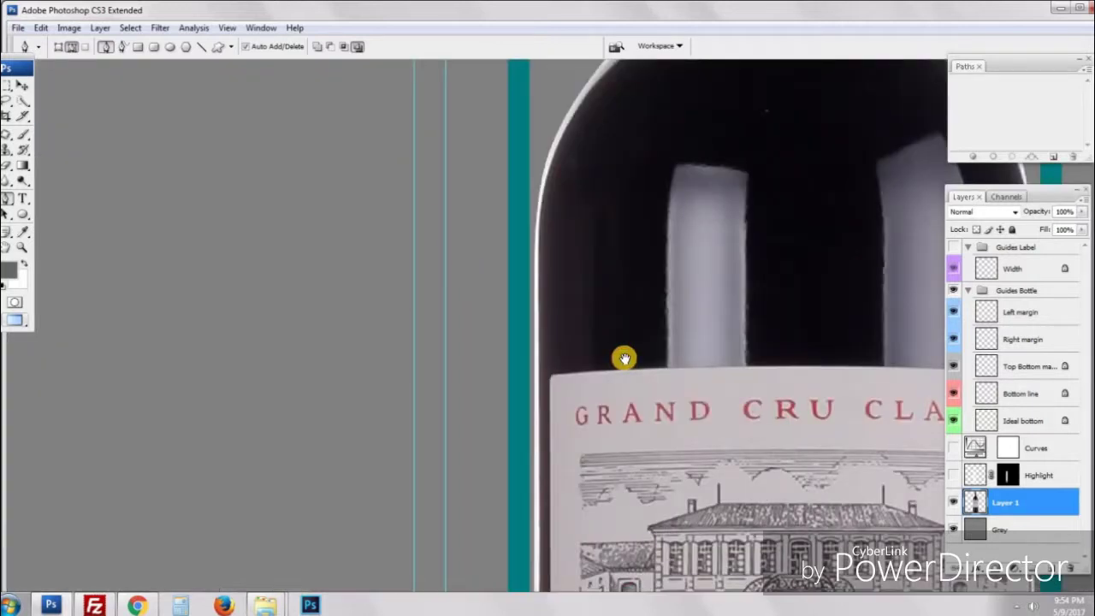
pyautogui.click(953, 313)
pyautogui.click(953, 313)
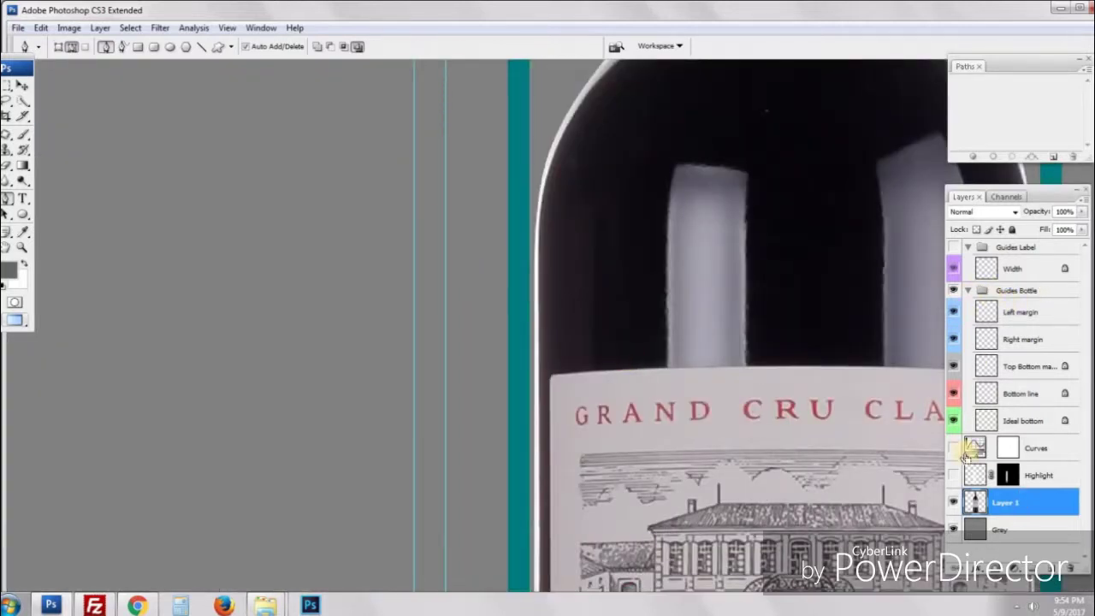
pyautogui.hotkey('ctrl', 't')
pyautogui.scroll(3, 528, 232)
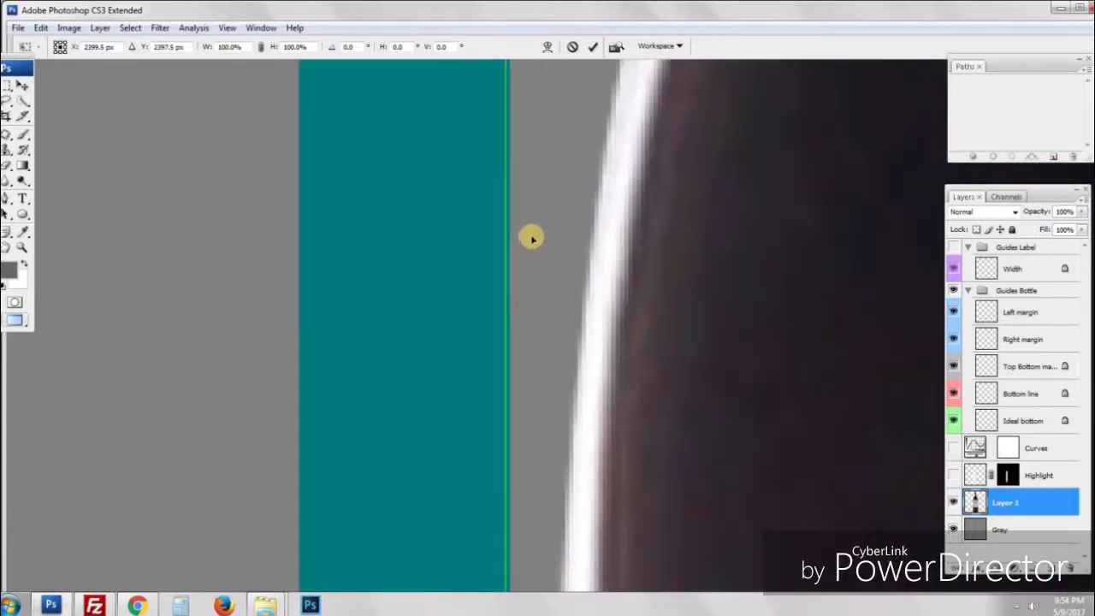
pyautogui.scroll(2, 650, 350)
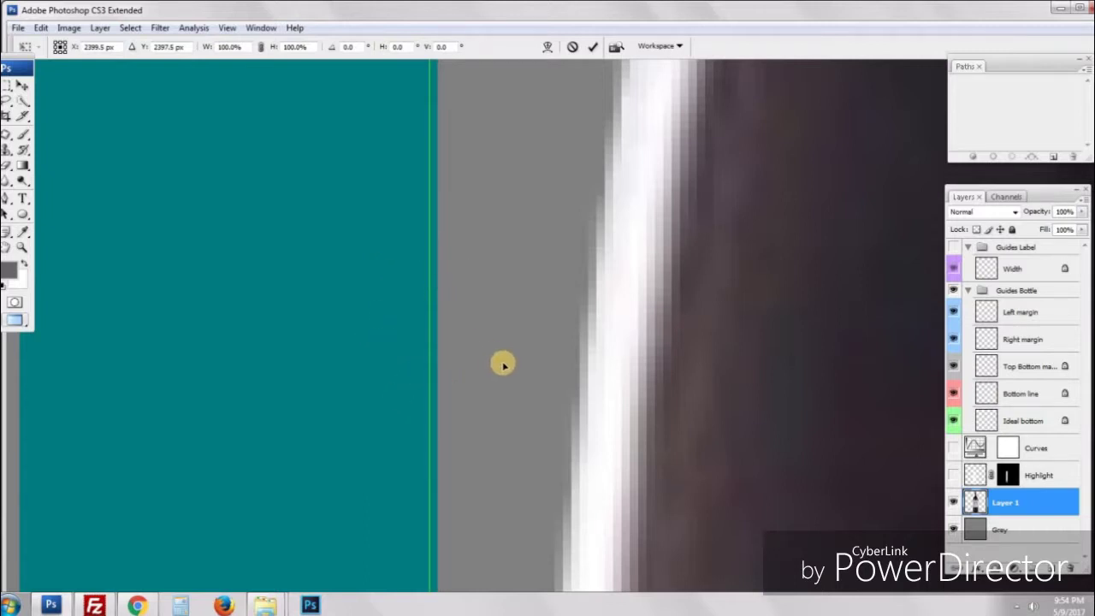
pyautogui.press('Return')
pyautogui.press('p')
pyautogui.click(1048, 315)
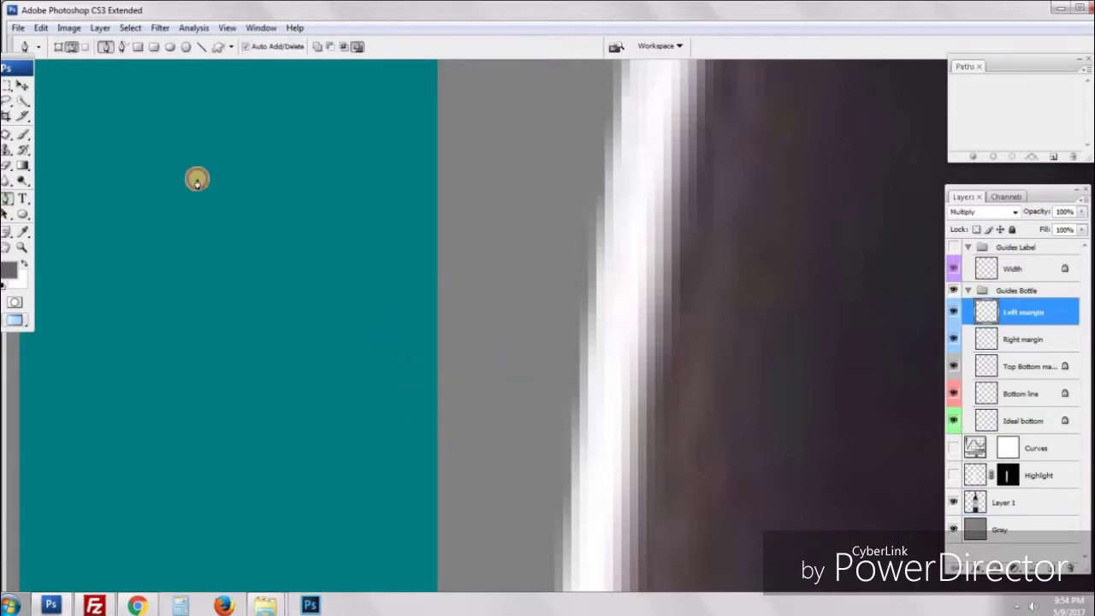
pyautogui.click(23, 87)
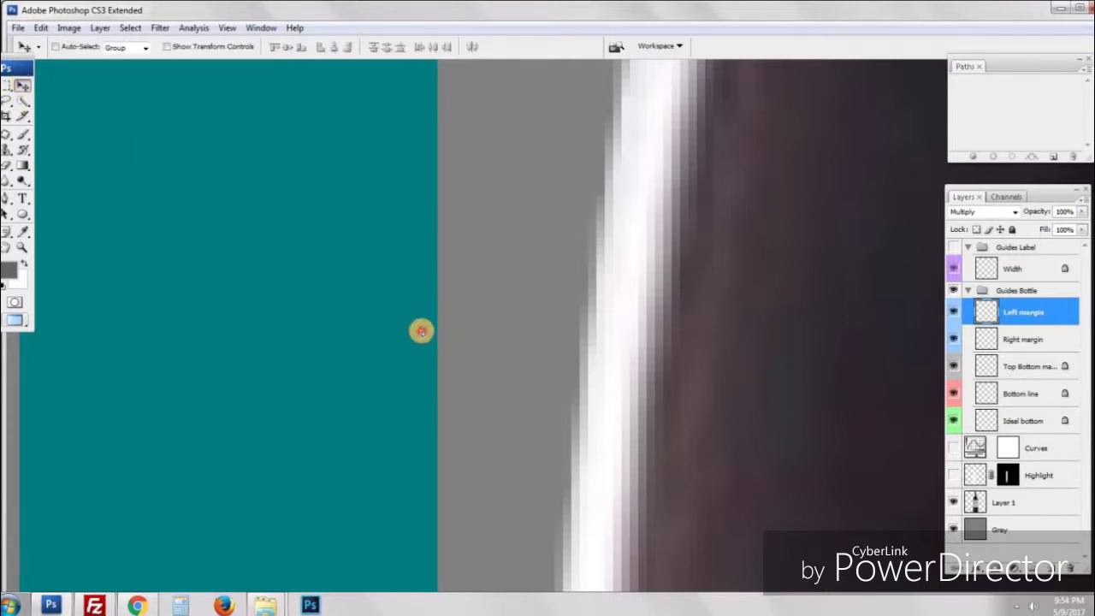
pyautogui.moveTo(421, 331); pyautogui.dragTo(419, 330)
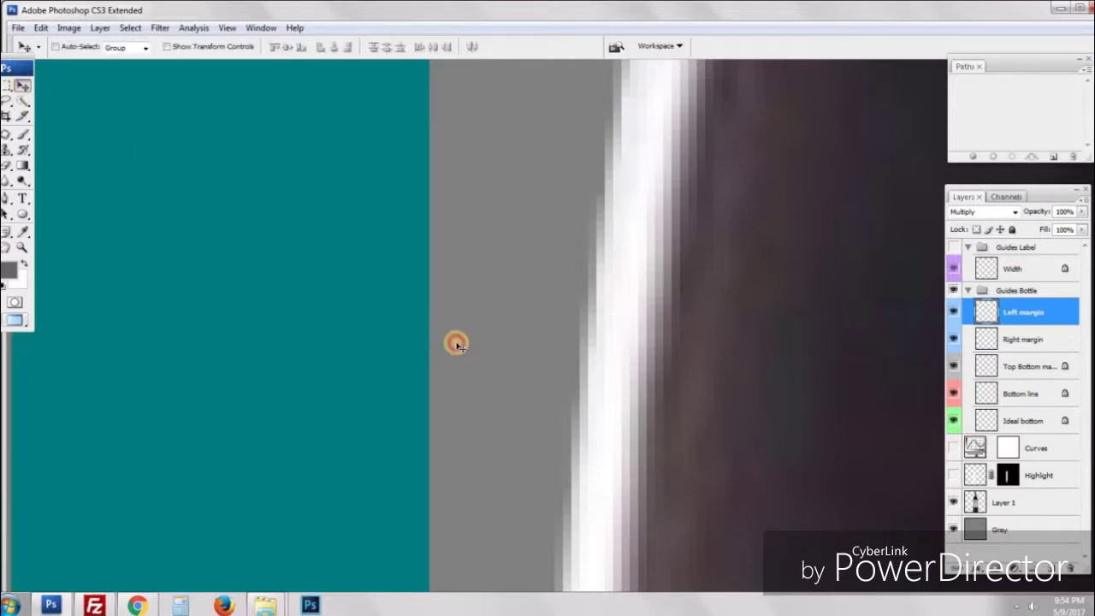
# Step: Check both sides of the bottle layer's transform bounding box against the left and right margin guides
pyautogui.click(998, 505)
pyautogui.hotkey('ctrl', 't')
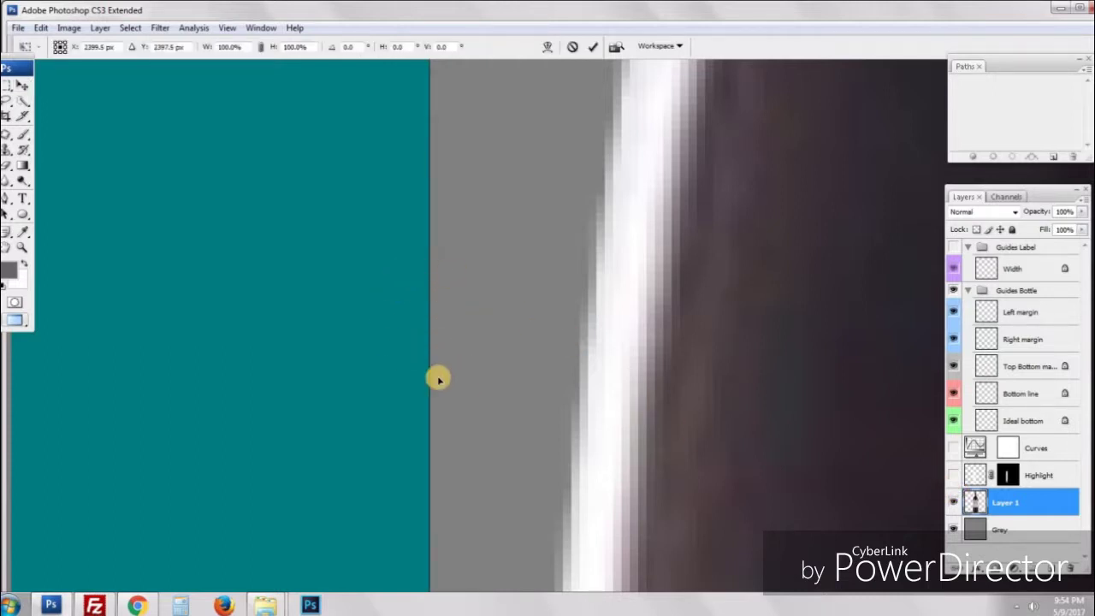
pyautogui.hotkey('ctrl', '-')
pyautogui.hotkey('ctrl', '-')
pyautogui.hotkey('ctrl', '-')
pyautogui.hotkey('ctrl', '-')
pyautogui.hotkey('ctrl', '-')
pyautogui.hotkey('ctrl', '-')
pyautogui.hotkey('ctrl', '-')
pyautogui.hotkey('ctrl', '-')
pyautogui.hotkey('ctrl', '-')
pyautogui.hotkey('ctrl', '-')
pyautogui.hotkey('ctrl', '-')
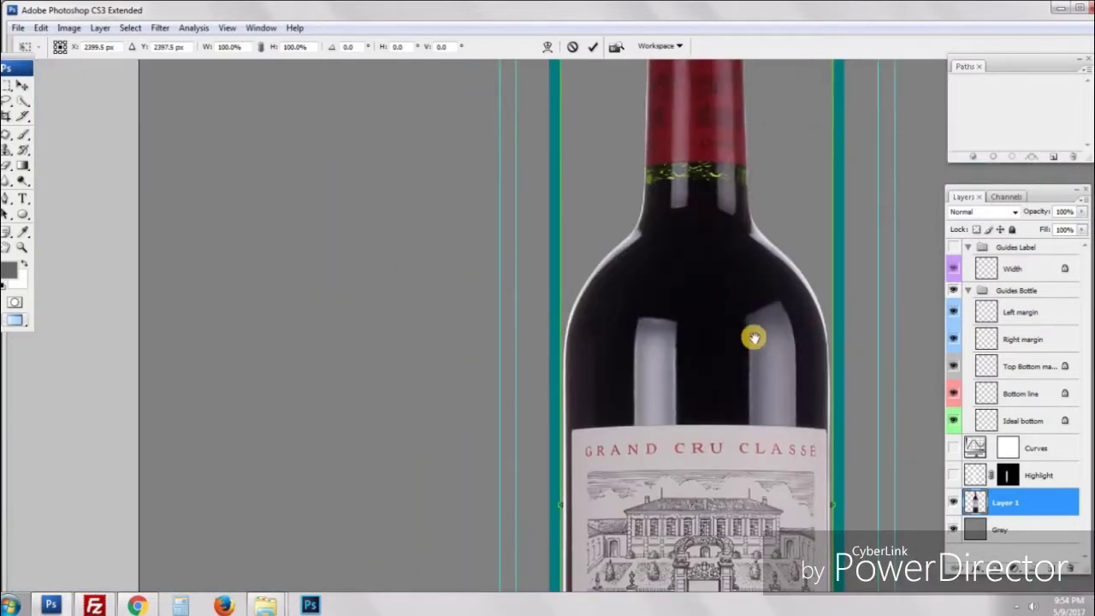
pyautogui.moveTo(755, 337); pyautogui.dragTo(597, 314)
pyautogui.moveTo(617, 271); pyautogui.dragTo(725, 328)
pyautogui.scroll(2, 718, 312)
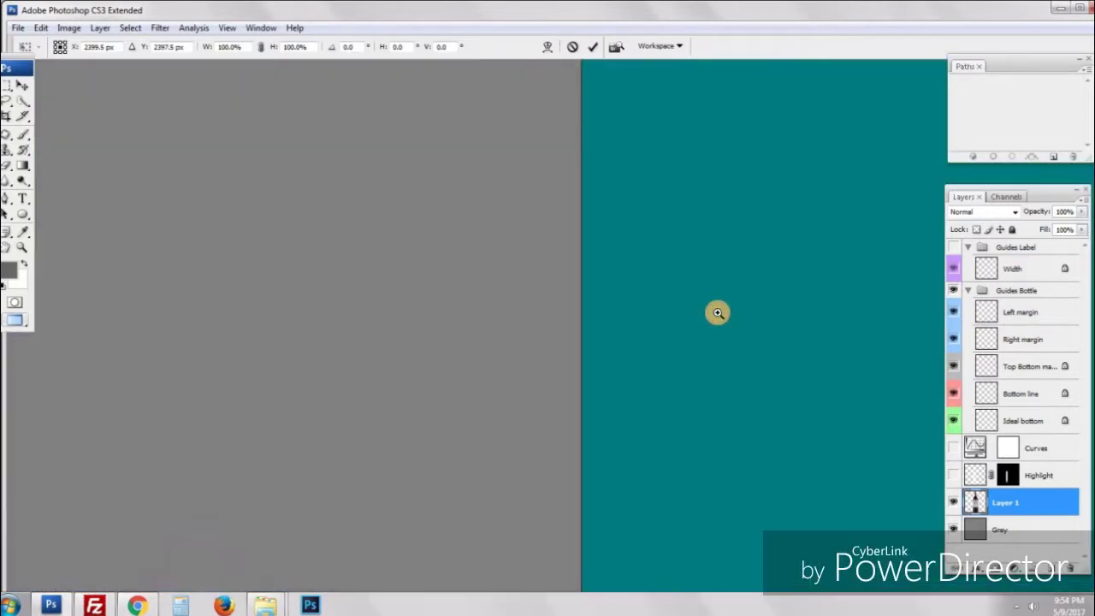
pyautogui.scroll(-3, 711, 309)
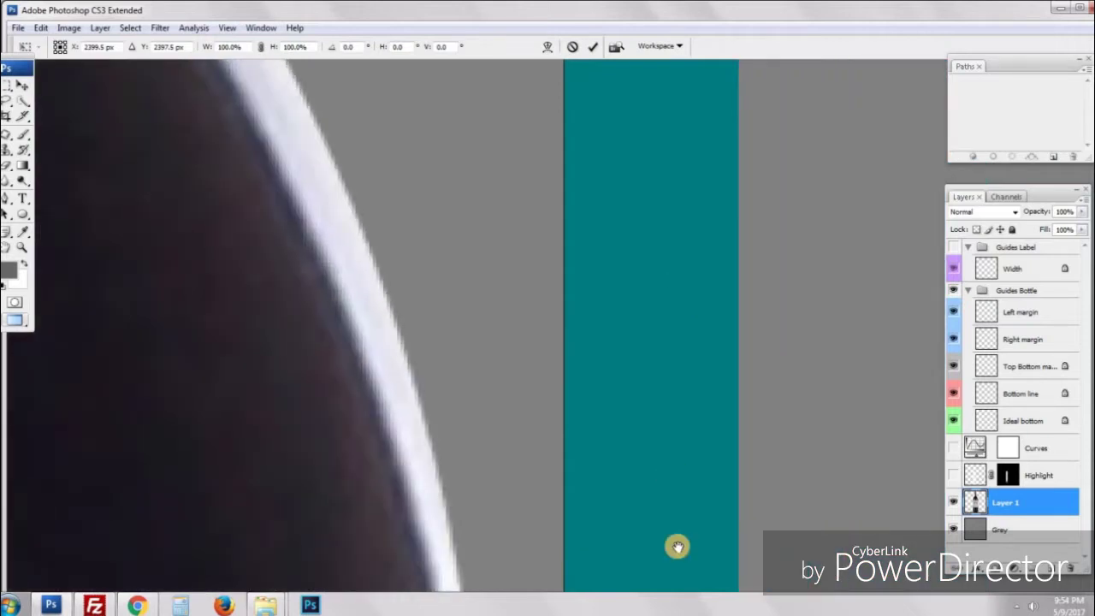
pyautogui.moveTo(605, 531); pyautogui.dragTo(641, 531)
pyautogui.moveTo(624, 148); pyautogui.dragTo(623, 384)
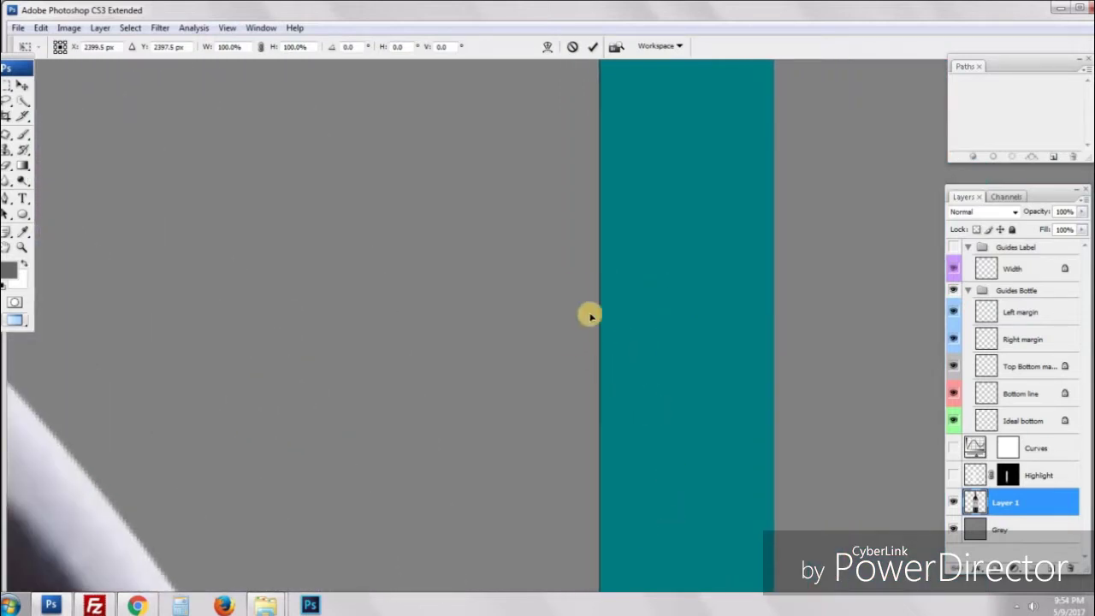
pyautogui.scroll(-8, 622, 386)
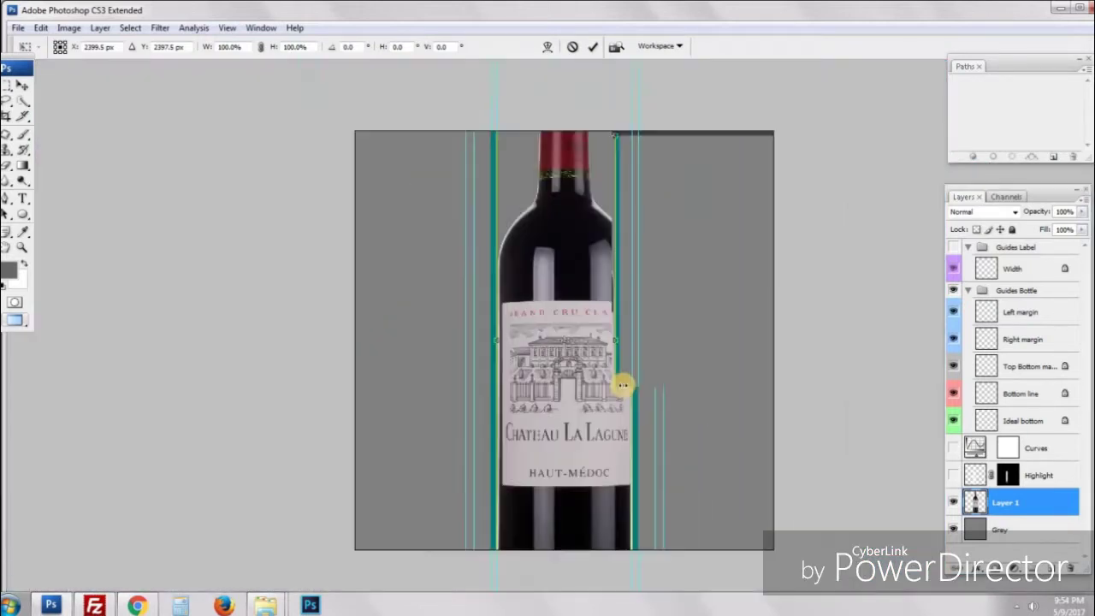
pyautogui.press('Return')
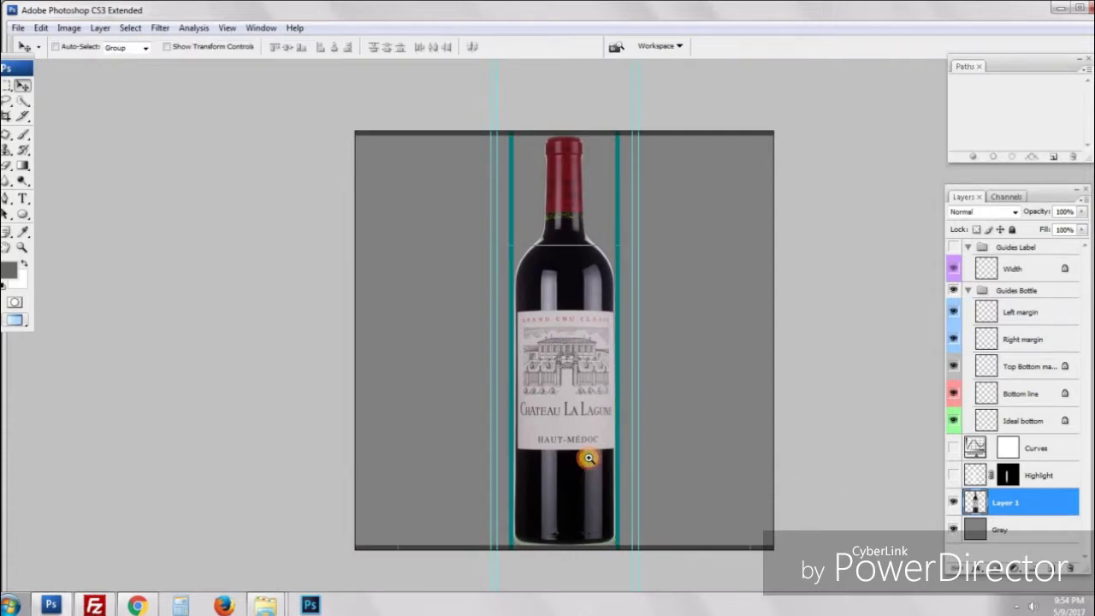
# Step: Lasso a freehand selection around the bottle's base, extending past both margin guides and below the bottom line
pyautogui.scroll(8, 589, 459)
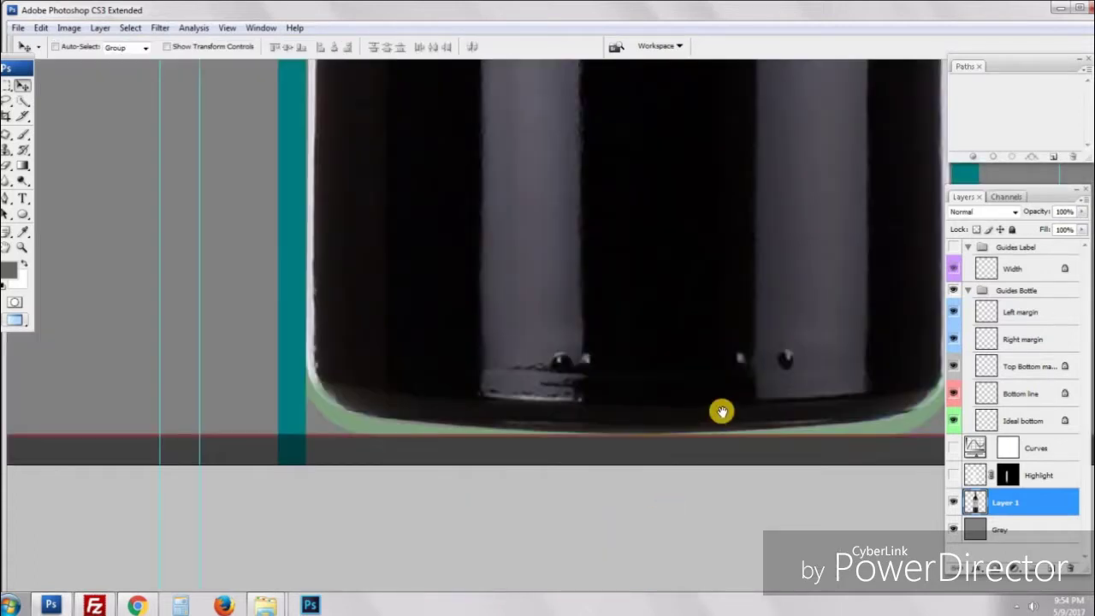
pyautogui.moveTo(722, 412); pyautogui.dragTo(601, 396)
pyautogui.scroll(1, 601, 396)
pyautogui.moveTo(659, 393); pyautogui.dragTo(682, 401)
pyautogui.hotkey('ctrl', '-')
pyautogui.moveTo(623, 335); pyautogui.dragTo(627, 369)
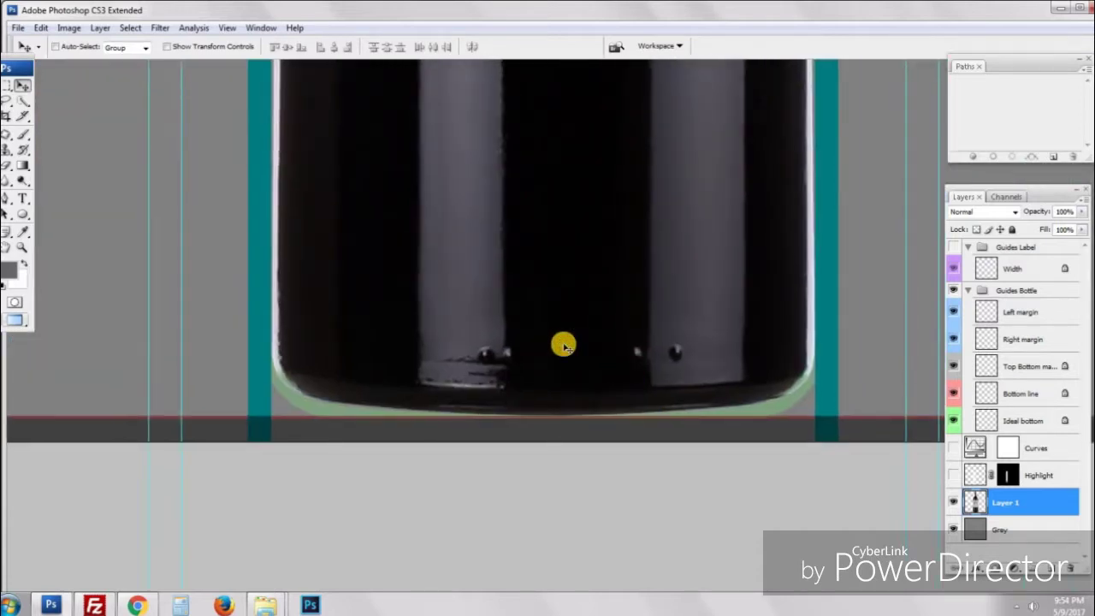
pyautogui.click(6, 101)
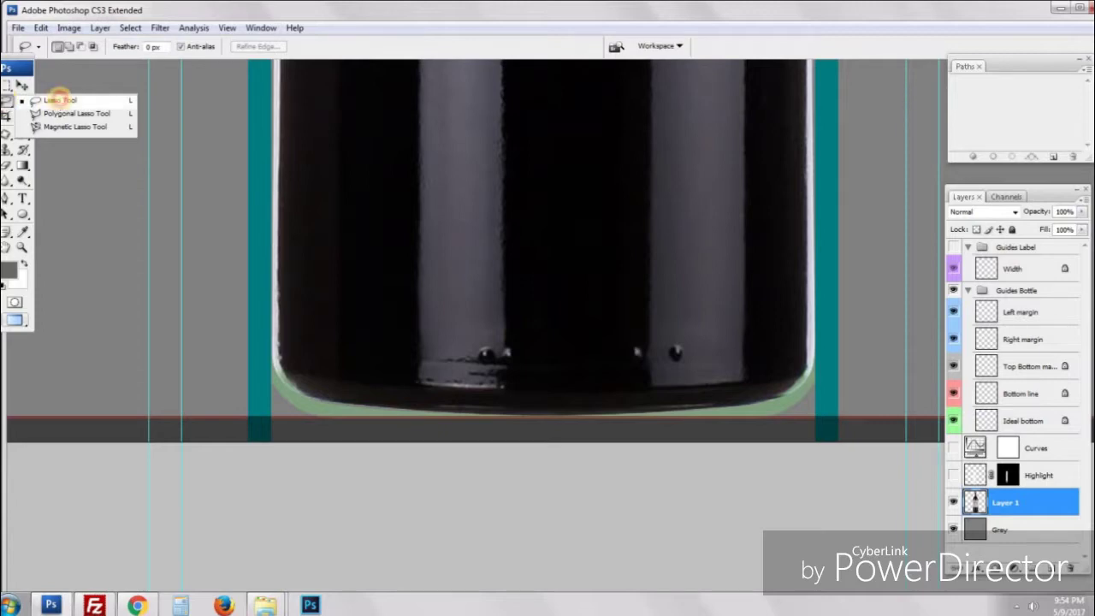
pyautogui.click(60, 105)
pyautogui.moveTo(236, 224)
pyautogui.mouseDown()
pyautogui.moveTo(511, 205)
pyautogui.moveTo(729, 206)
pyautogui.moveTo(807, 220)
pyautogui.moveTo(858, 245)
pyautogui.moveTo(881, 300)
pyautogui.moveTo(882, 362)
pyautogui.mouseUp()
pyautogui.moveTo(882, 300); pyautogui.dragTo(876, 419)
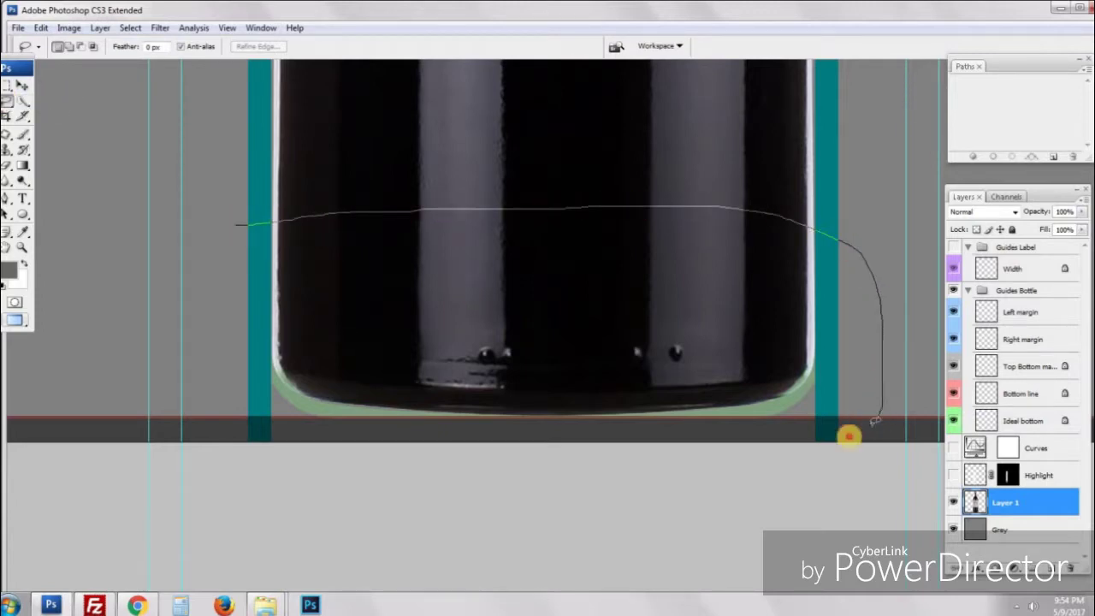
pyautogui.moveTo(595, 460)
pyautogui.mouseDown()
pyautogui.moveTo(383, 459)
pyautogui.moveTo(244, 391)
pyautogui.moveTo(215, 301)
pyautogui.moveTo(227, 256)
pyautogui.mouseUp()
# Step: Feather the base selection by 4 pixels and copy that part of Layer 1 to a new layer
pyautogui.hotkey('ctrl', 'alt', 'd')
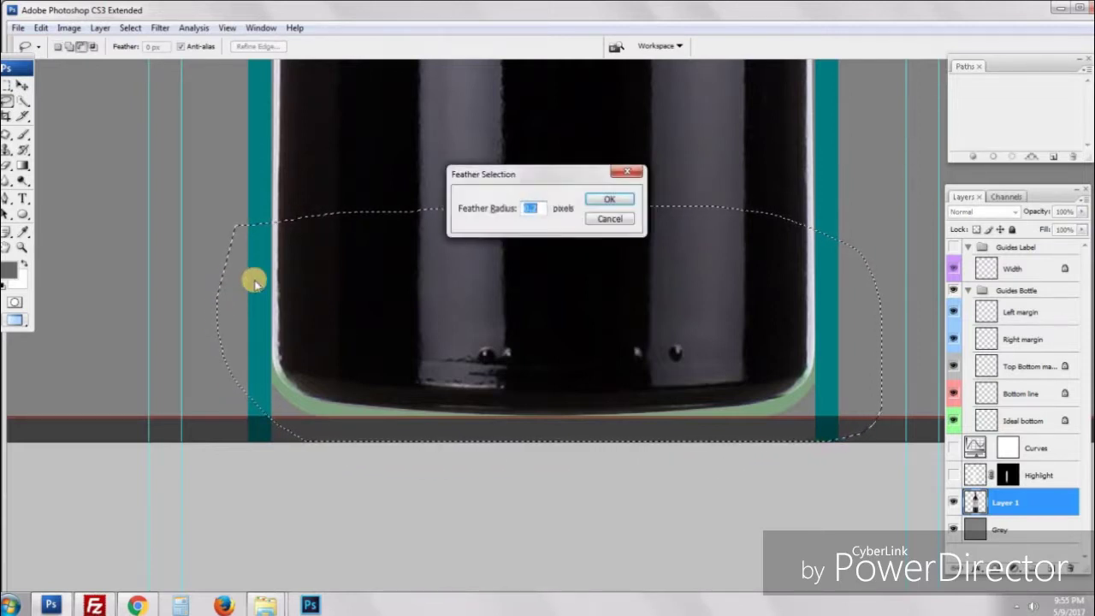
pyautogui.write('4')
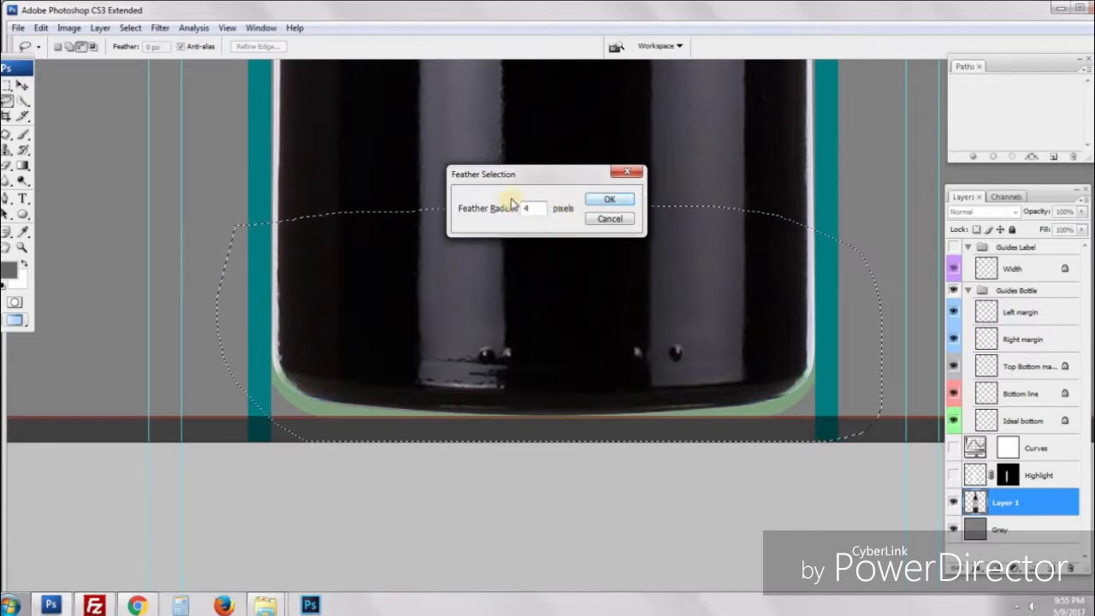
pyautogui.click(603, 200)
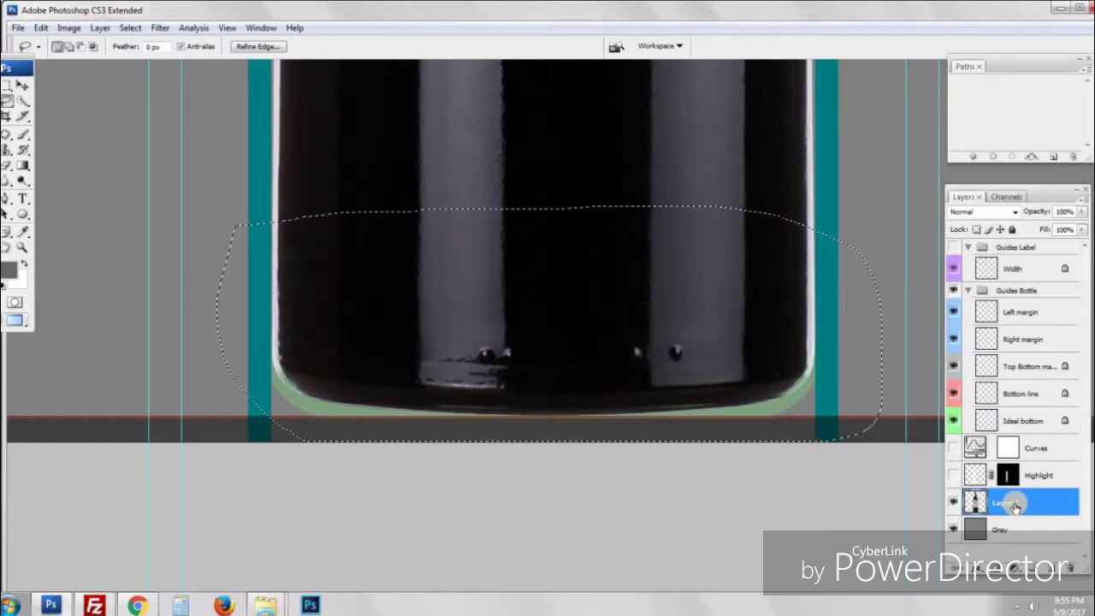
pyautogui.hotkey('ctrl', 'j')
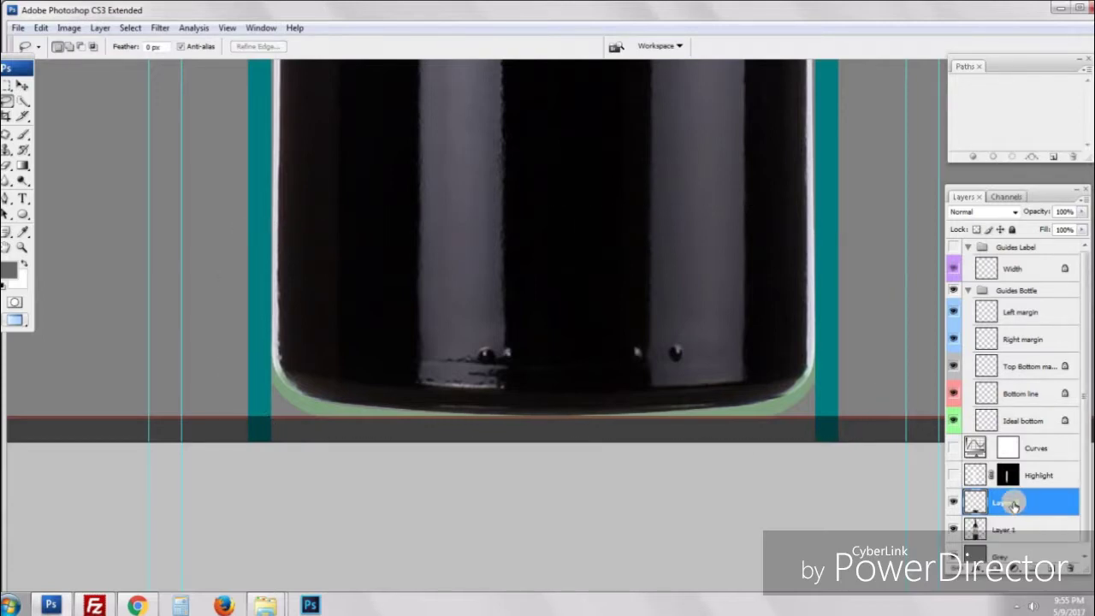
# Step: Start a custom warp on the copied base and pull its lower-right edge slightly down toward the ideal bottom curve
pyautogui.hotkey('ctrl', 't')
pyautogui.rightClick(684, 304)
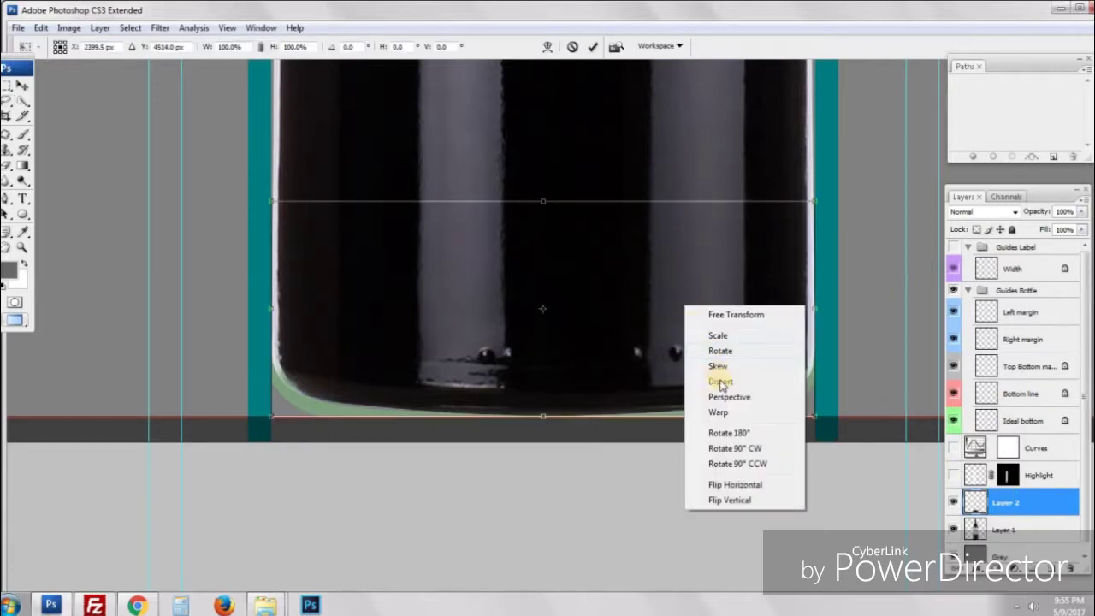
pyautogui.click(725, 415)
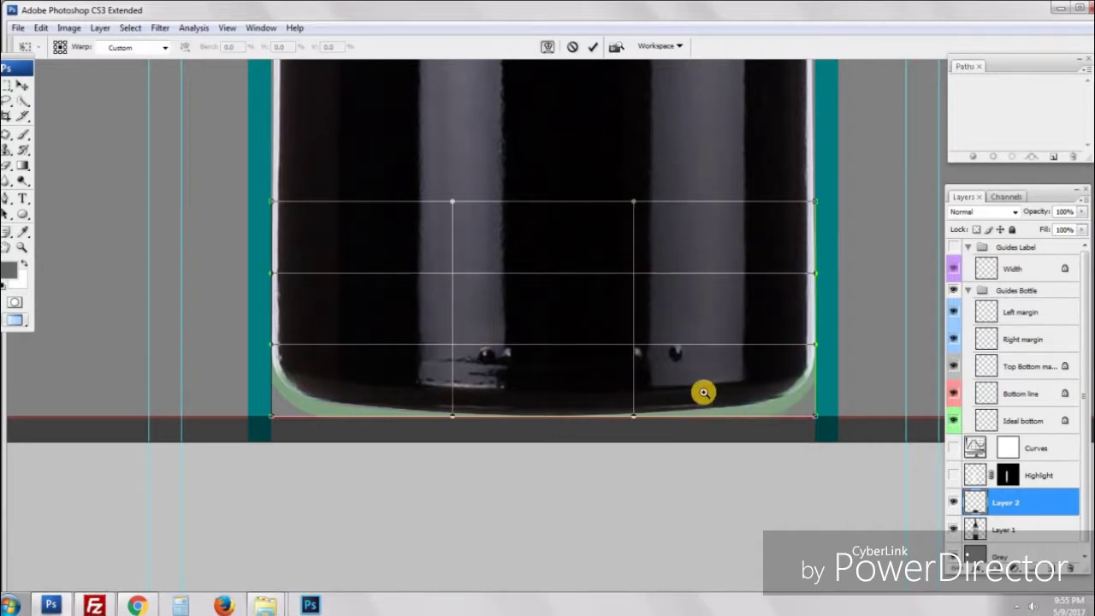
pyautogui.keyDown('ctrl'); pyautogui.click(704, 393); pyautogui.keyUp('ctrl')
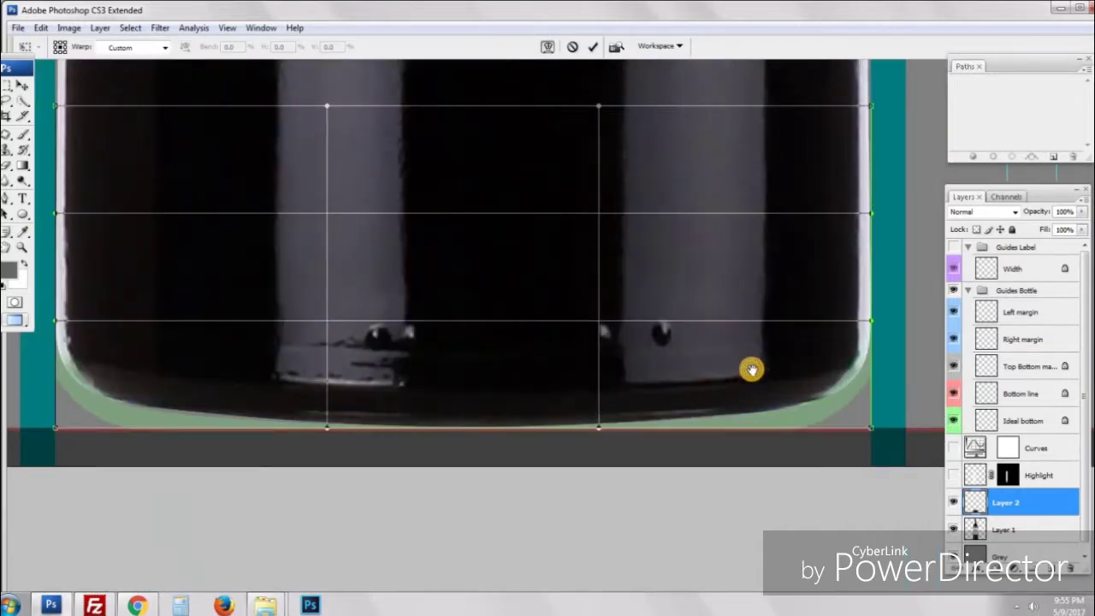
pyautogui.keyDown('ctrl'); pyautogui.click(727, 363); pyautogui.keyUp('ctrl')
pyautogui.keyDown('ctrl'); pyautogui.click(732, 370); pyautogui.keyUp('ctrl')
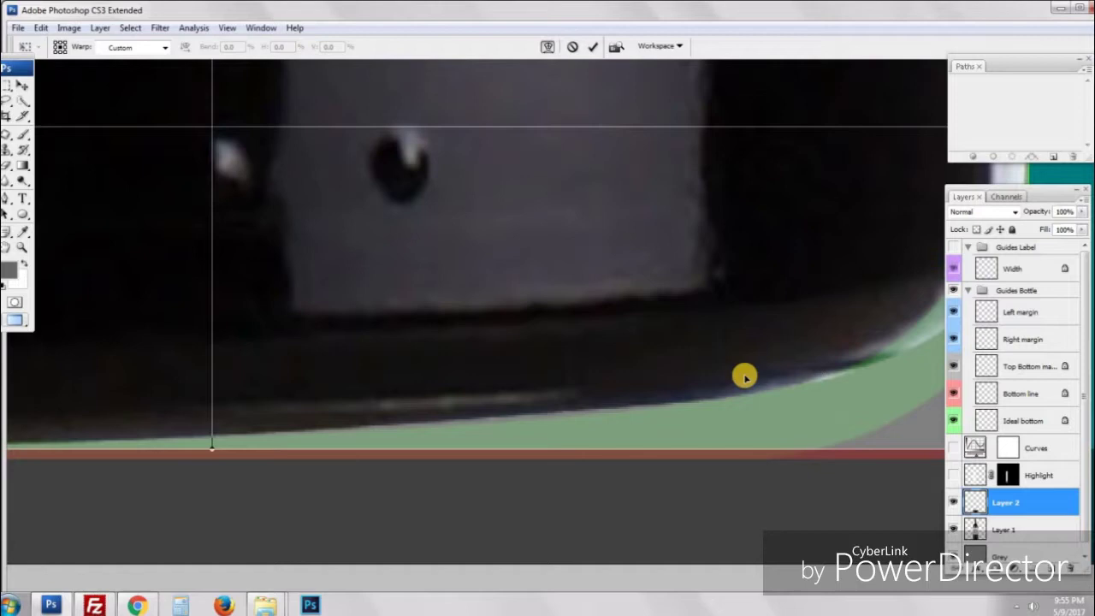
pyautogui.keyDown('ctrl'); pyautogui.click(615, 390); pyautogui.keyUp('ctrl')
pyautogui.moveTo(592, 381); pyautogui.dragTo(594, 389)
# Step: Warp the base's lower-left edge slightly down toward the ideal bottom curve
pyautogui.hotkey('ctrl', '-')
pyautogui.hotkey('ctrl', '-')
pyautogui.hotkey('ctrl', '-')
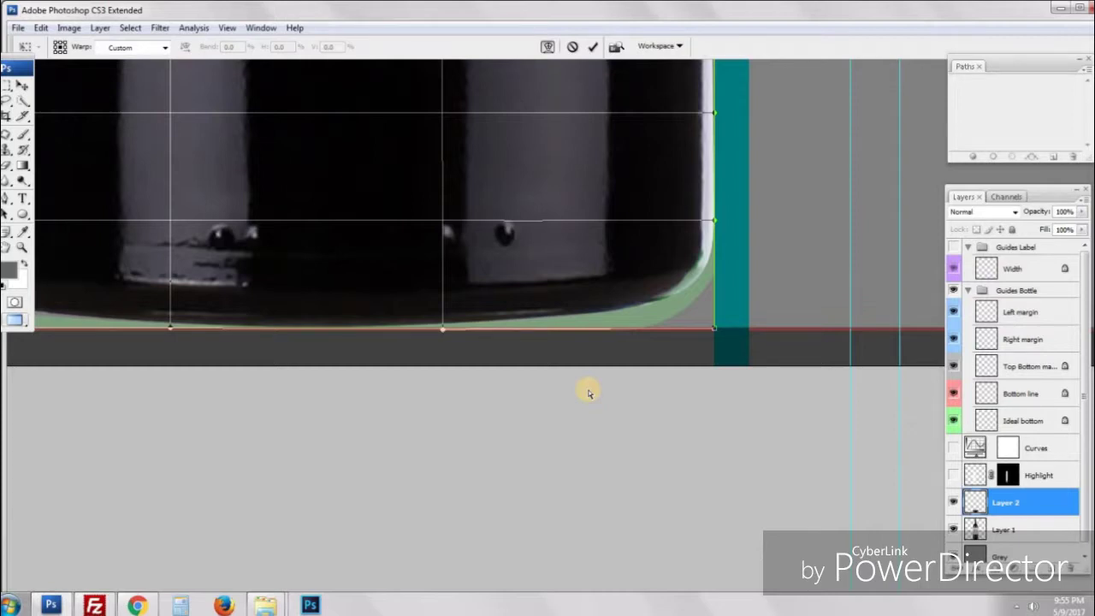
pyautogui.moveTo(161, 350); pyautogui.dragTo(428, 390)
pyautogui.keyDown('ctrl'); pyautogui.click(286, 345); pyautogui.keyUp('ctrl')
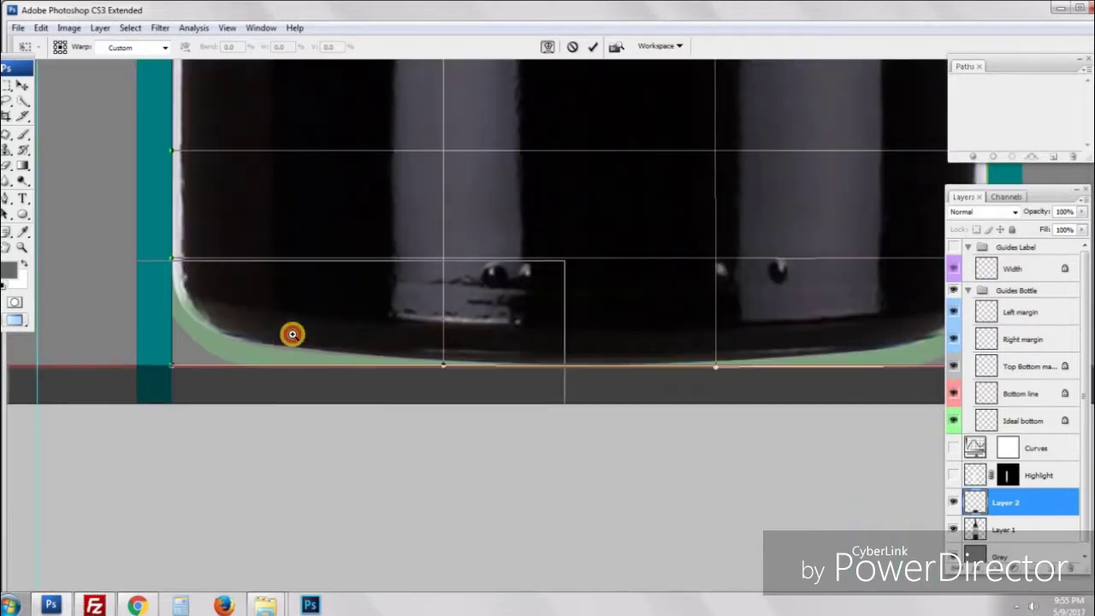
pyautogui.click(255, 338)
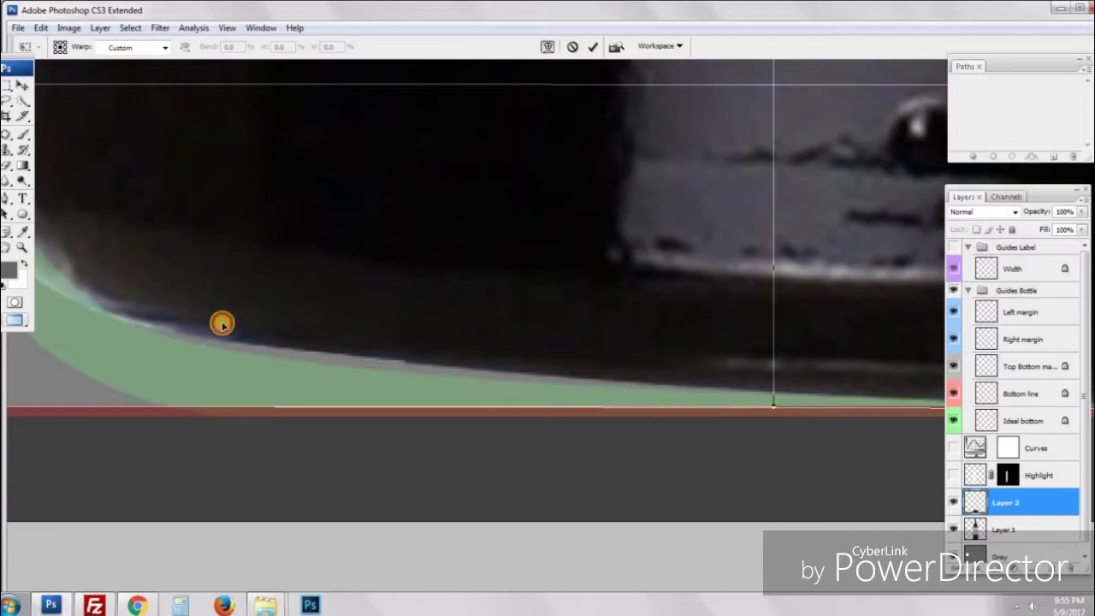
pyautogui.moveTo(221, 324); pyautogui.dragTo(222, 333)
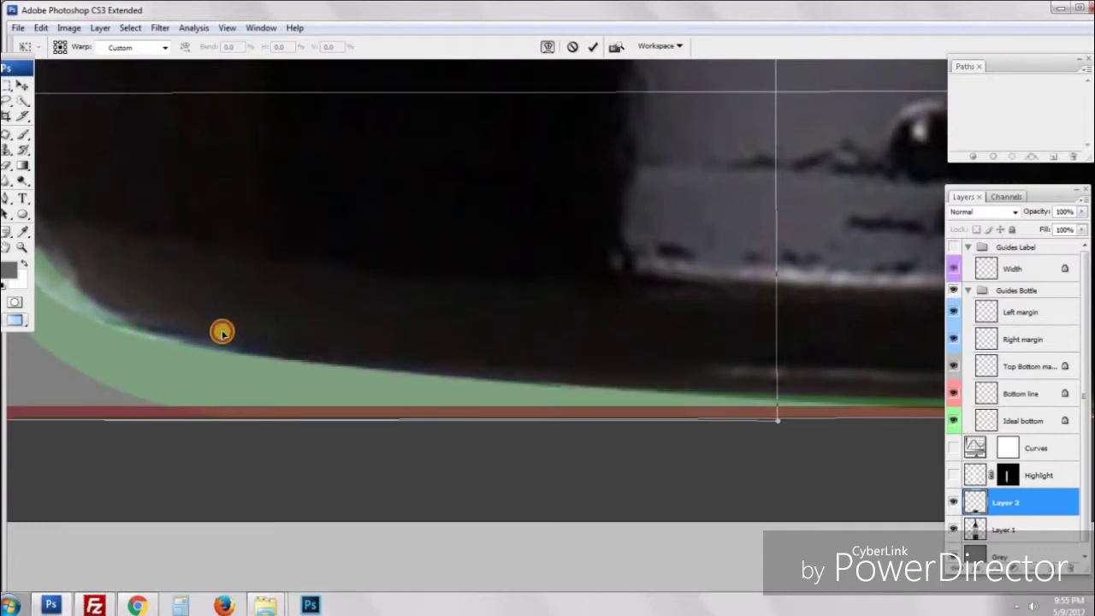
# Step: Check the warped base's side edges against the left and right margin guides
pyautogui.hotkey('ctrl', '-')
pyautogui.hotkey('ctrl', '-')
pyautogui.keyDown('ctrl'); pyautogui.click(372, 201); pyautogui.keyUp('ctrl')
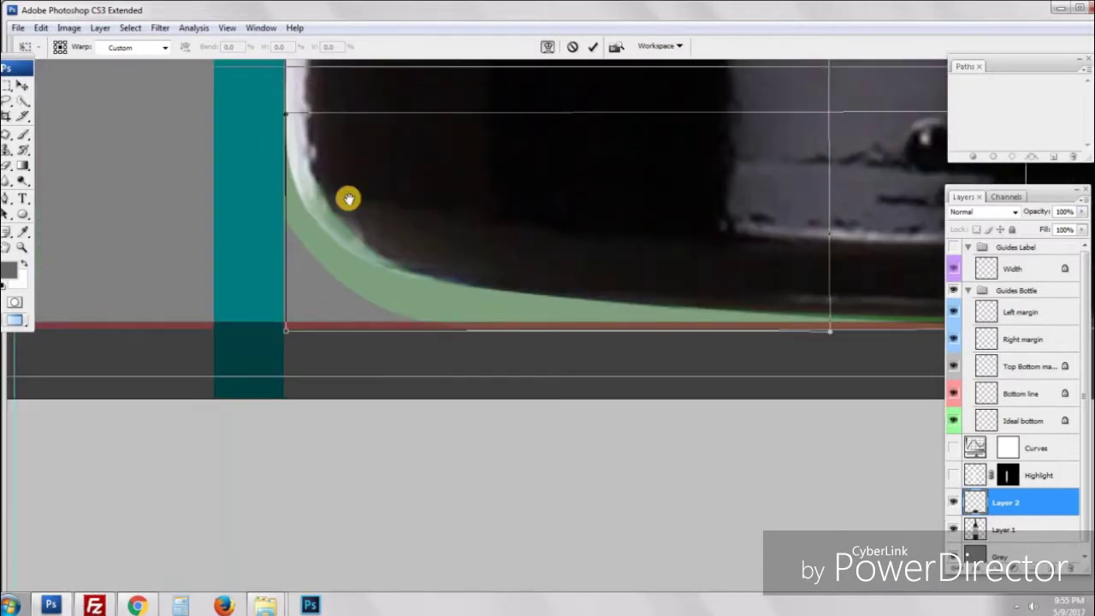
pyautogui.keyDown('ctrl'); pyautogui.click(347, 198); pyautogui.keyUp('ctrl')
pyautogui.moveTo(317, 72); pyautogui.dragTo(346, 192)
pyautogui.scroll(3, 346, 193)
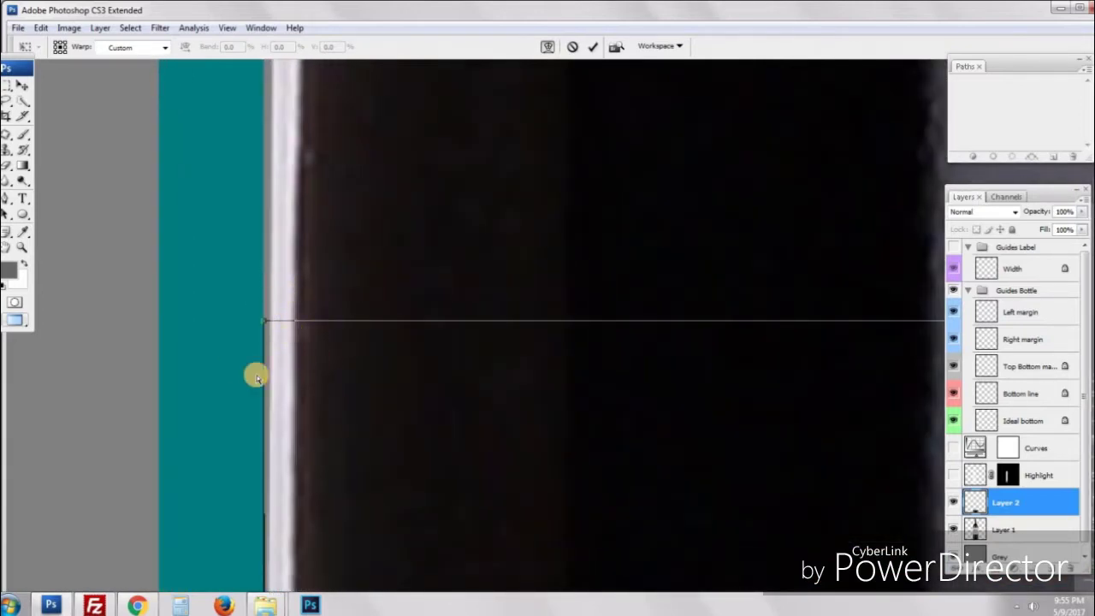
pyautogui.hotkey('ctrl', '-')
pyautogui.hotkey('ctrl', '-')
pyautogui.hotkey('ctrl', '-')
pyautogui.moveTo(730, 386); pyautogui.dragTo(314, 329)
pyautogui.scroll(4, 634, 287)
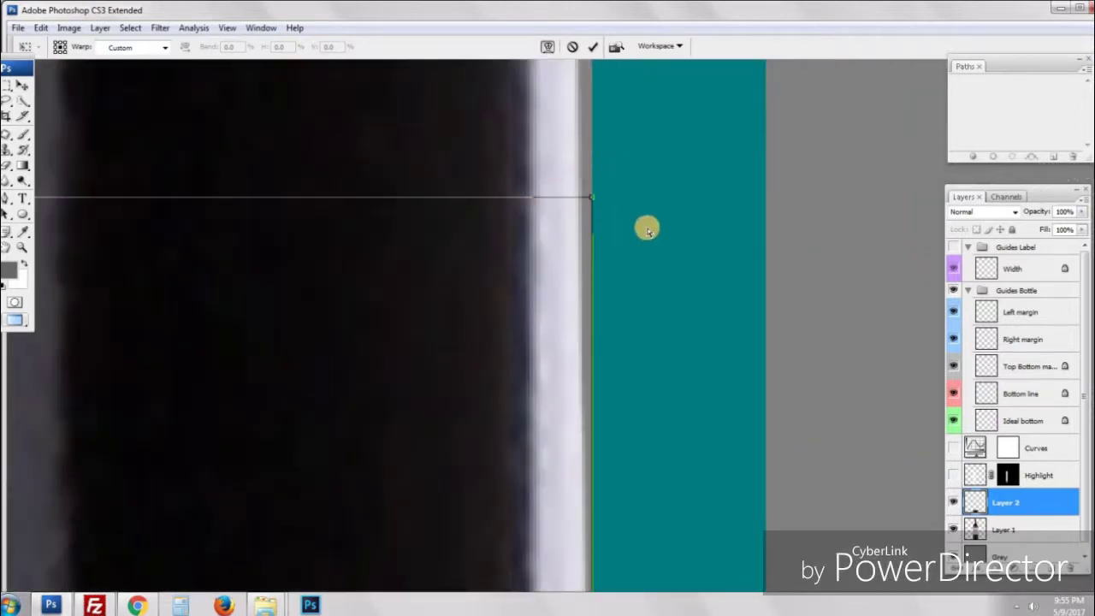
pyautogui.scroll(-3, 653, 183)
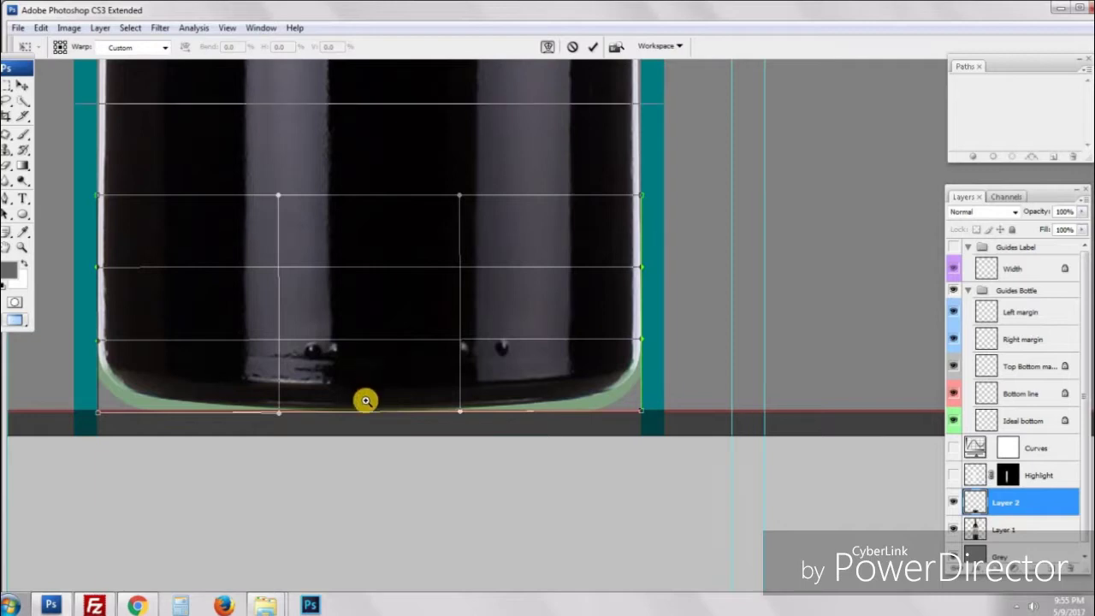
# Step: Raise the two inner warp points on the base's lower edge to the bottom line and nudge its left part slightly down
pyautogui.scroll(3, 368, 400)
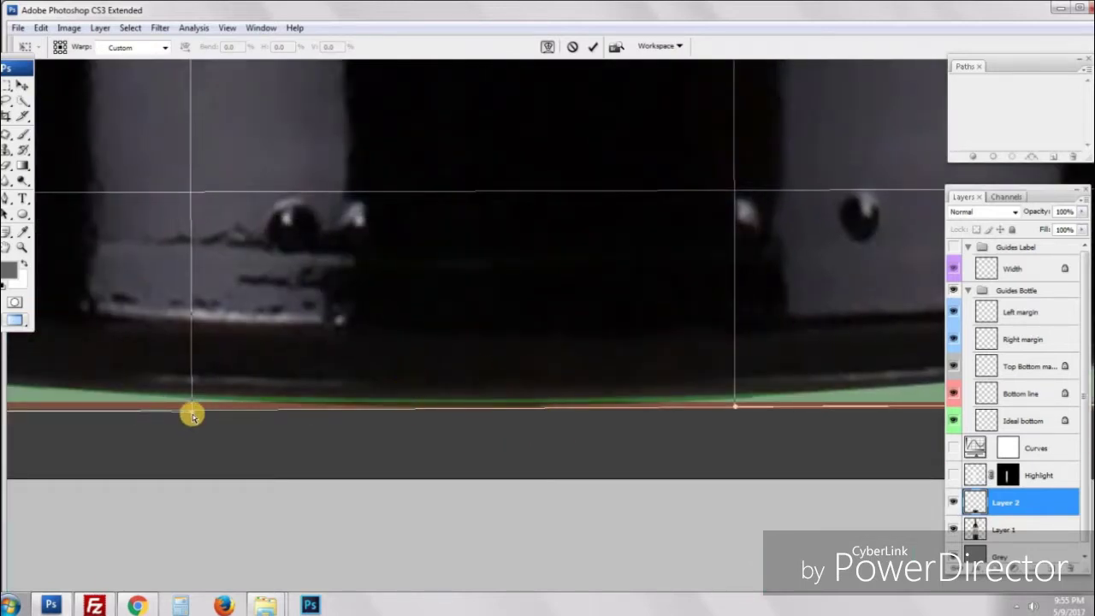
pyautogui.moveTo(192, 416); pyautogui.dragTo(193, 401)
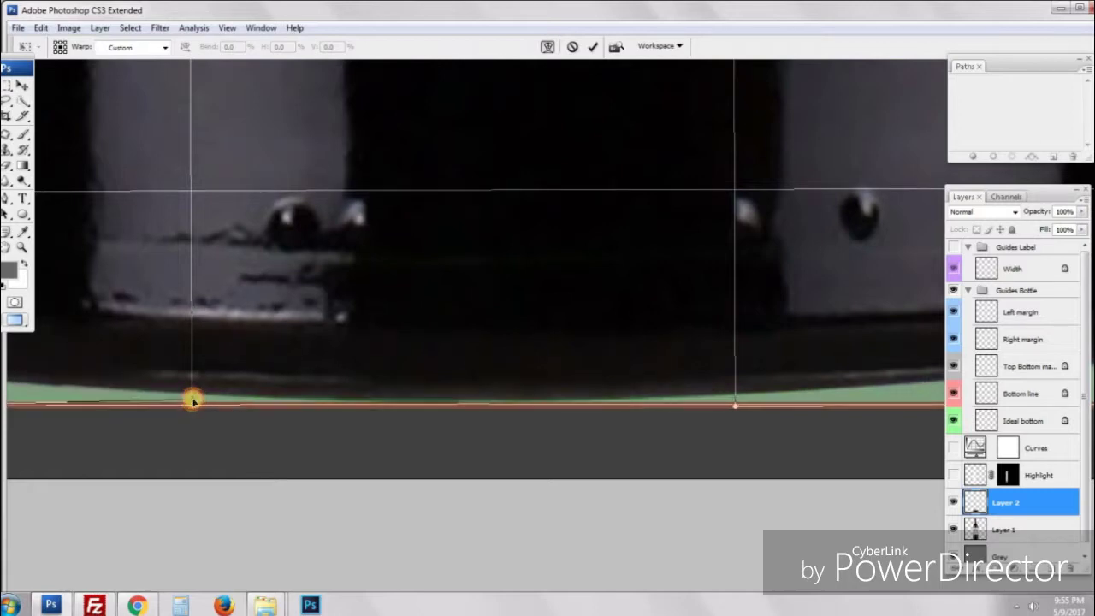
pyautogui.moveTo(736, 407); pyautogui.dragTo(733, 399)
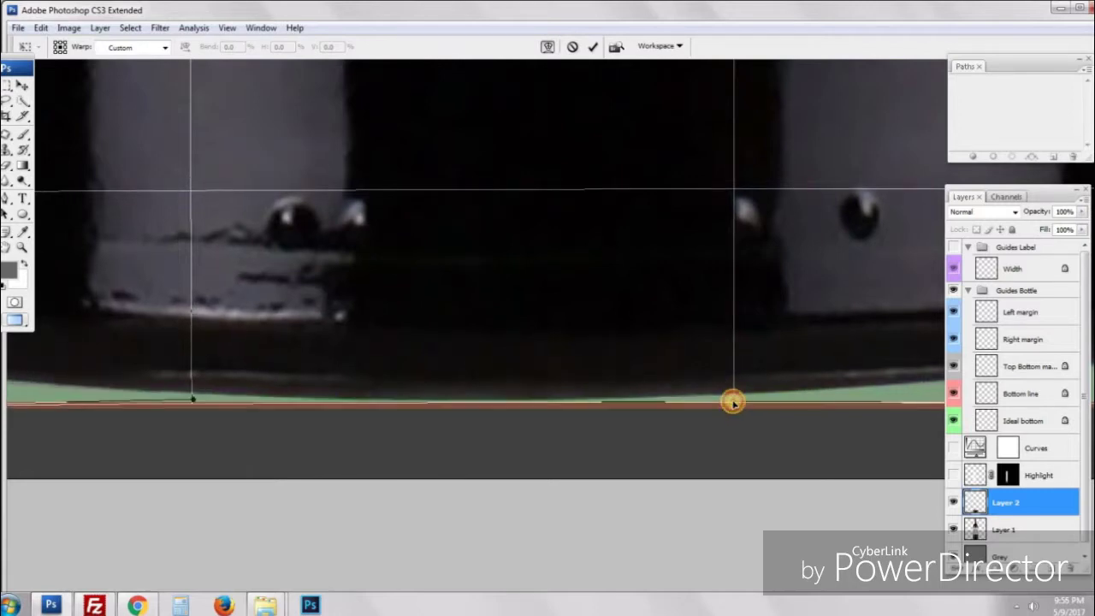
pyautogui.hscroll(-5, 406, 384)
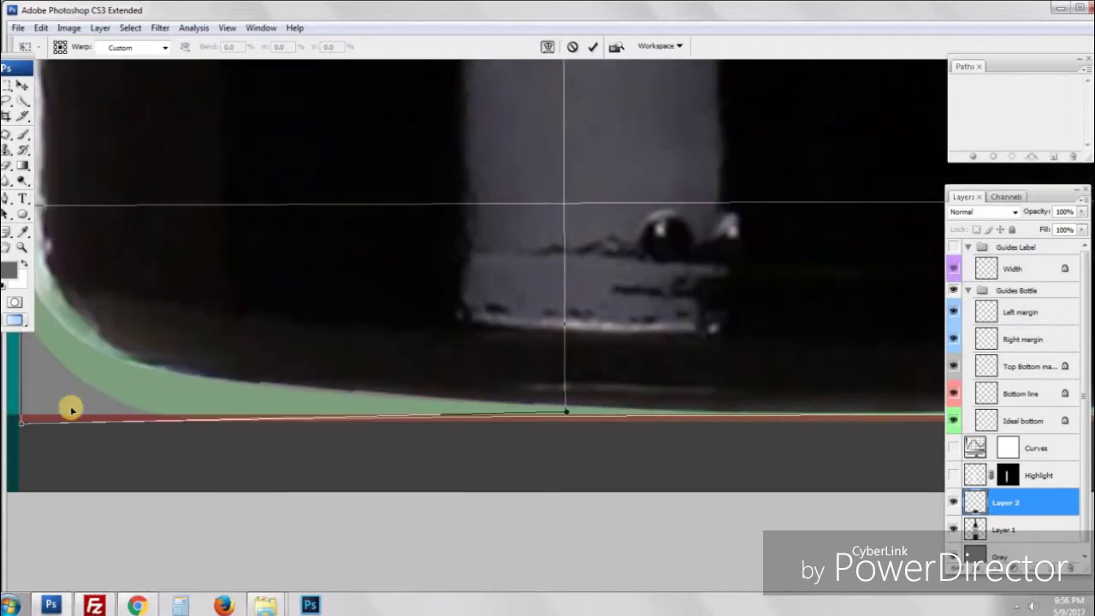
pyautogui.hscroll(-2, 51, 437)
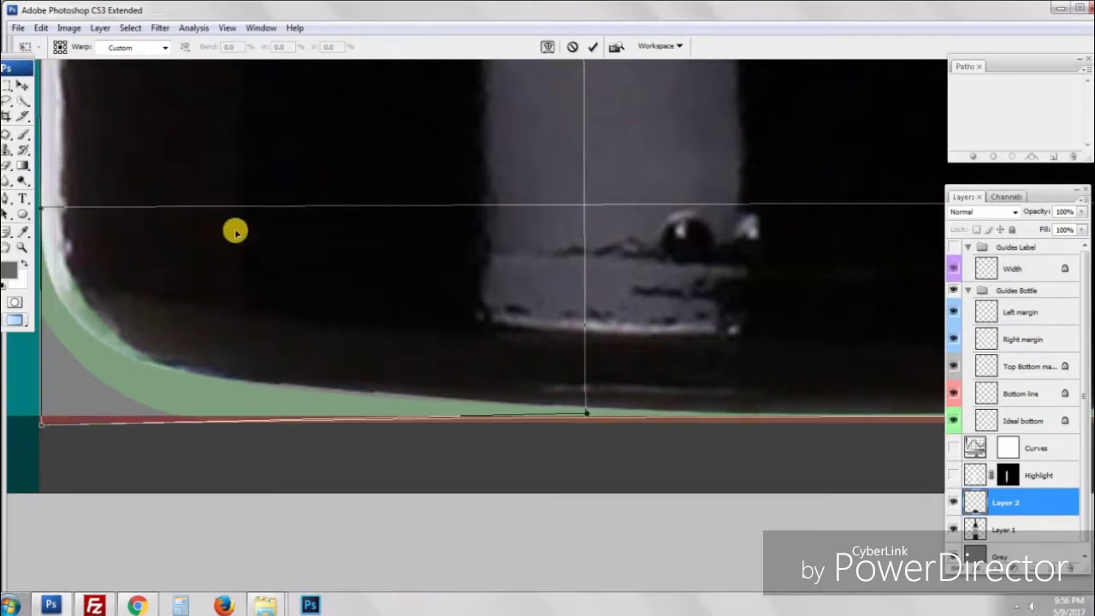
pyautogui.moveTo(303, 143); pyautogui.dragTo(301, 147)
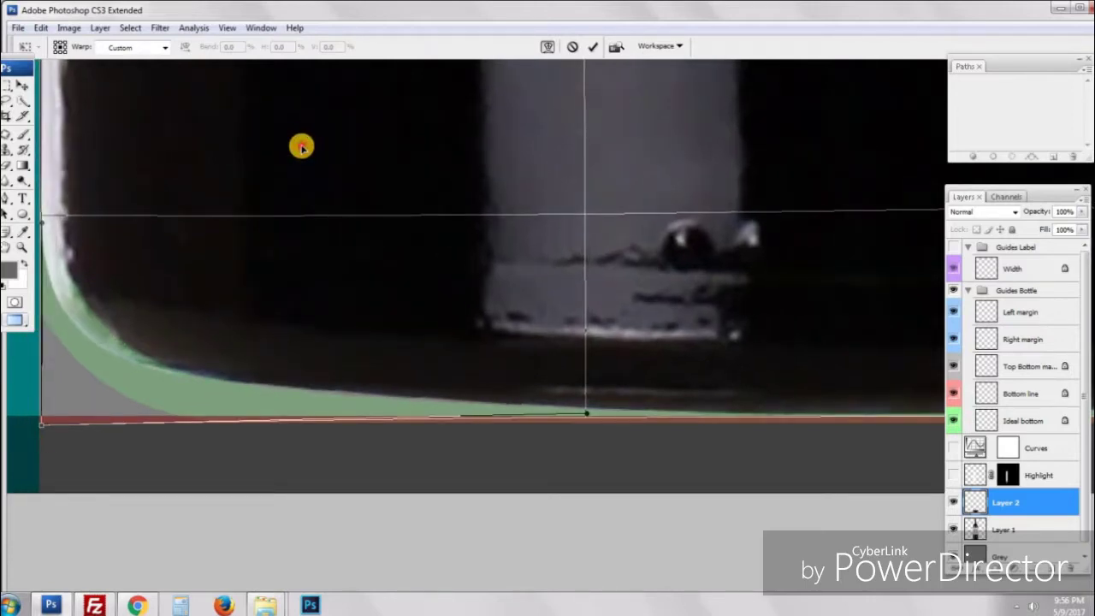
# Step: Check both sides and the lower-right corner of the warped base against the guides, and apply the warp
pyautogui.moveTo(218, 166); pyautogui.dragTo(307, 413)
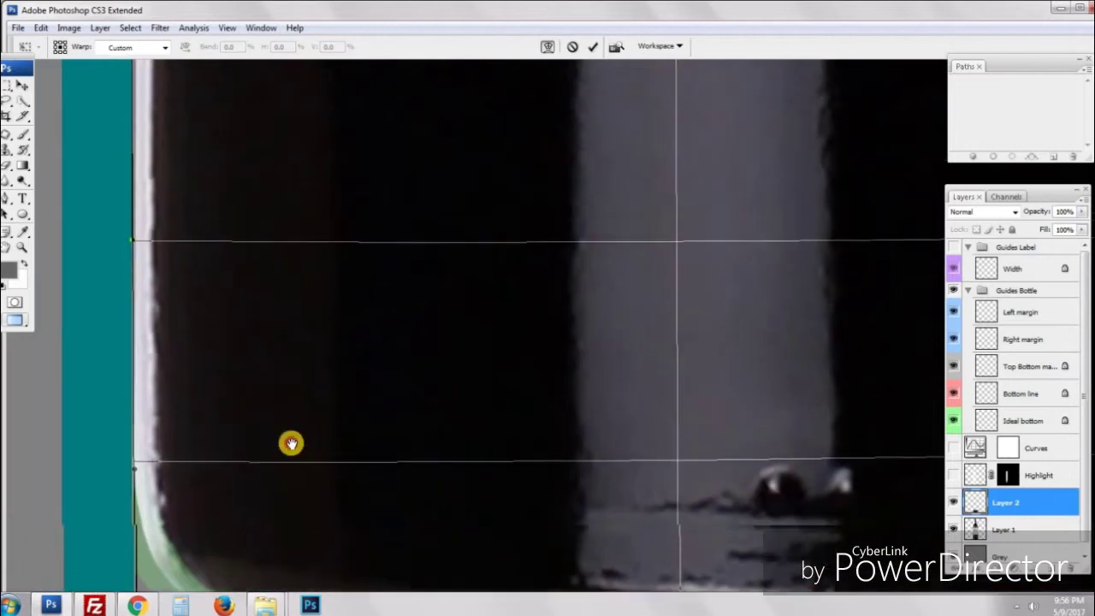
pyautogui.moveTo(258, 148); pyautogui.dragTo(283, 340)
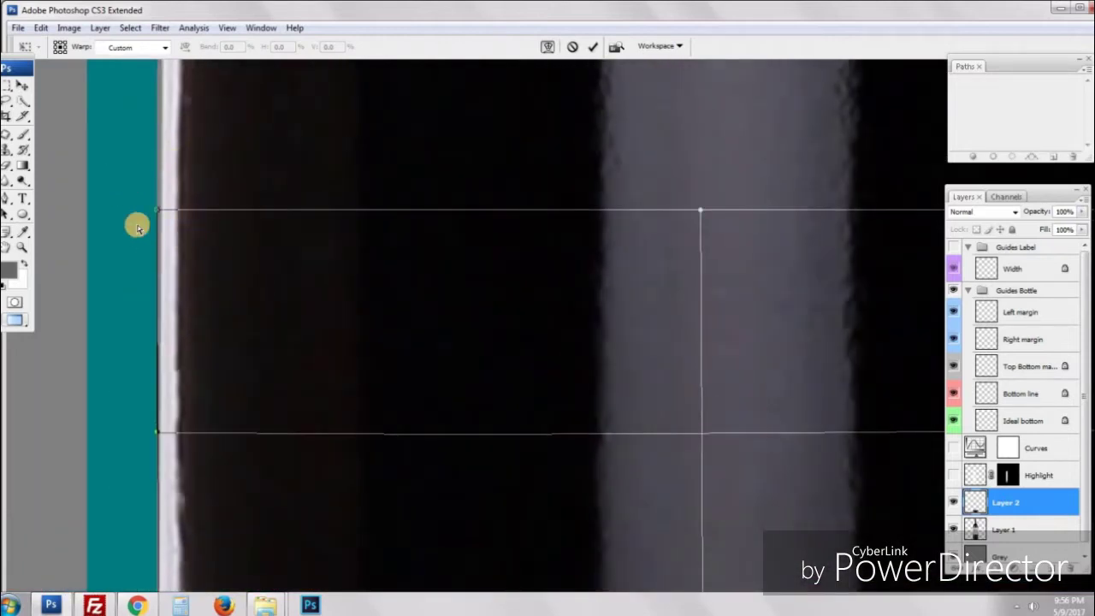
pyautogui.hotkey('ctrl', '-')
pyautogui.moveTo(518, 396); pyautogui.dragTo(227, 350)
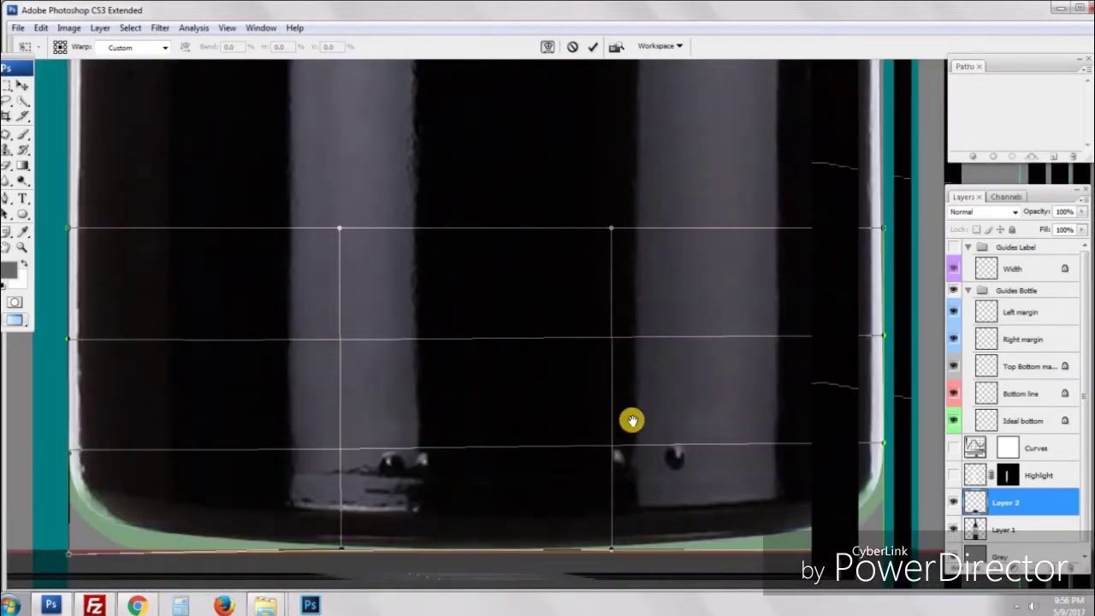
pyautogui.moveTo(848, 429); pyautogui.dragTo(622, 402)
pyautogui.keyDown('ctrl'); pyautogui.click(621, 399); pyautogui.keyUp('ctrl')
pyautogui.moveTo(641, 213); pyautogui.dragTo(628, 325)
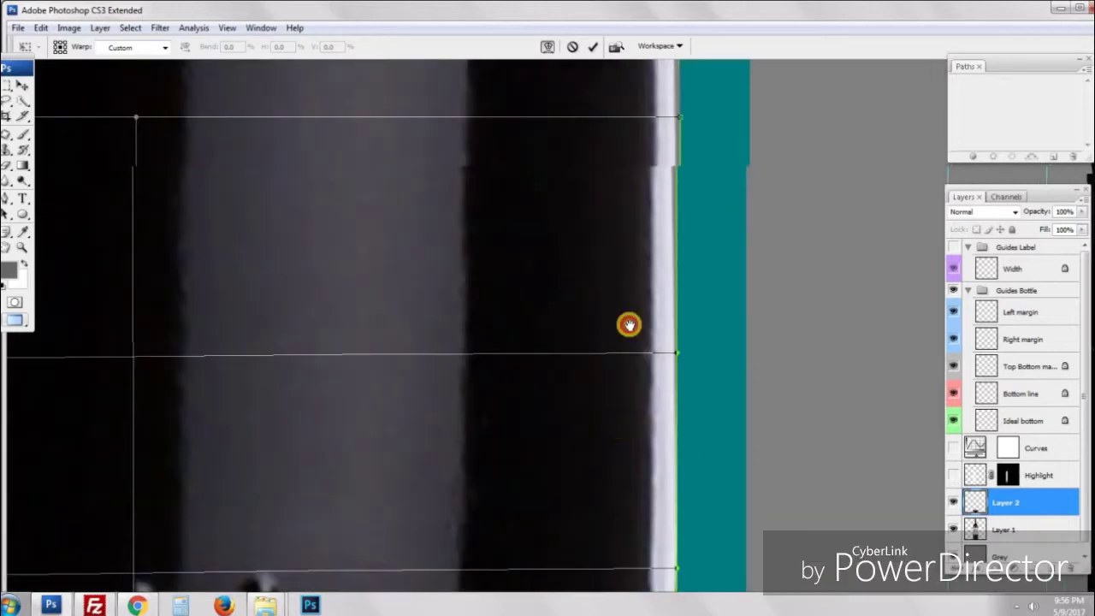
pyautogui.moveTo(640, 240); pyautogui.dragTo(633, 329)
pyautogui.moveTo(642, 379); pyautogui.dragTo(652, 154)
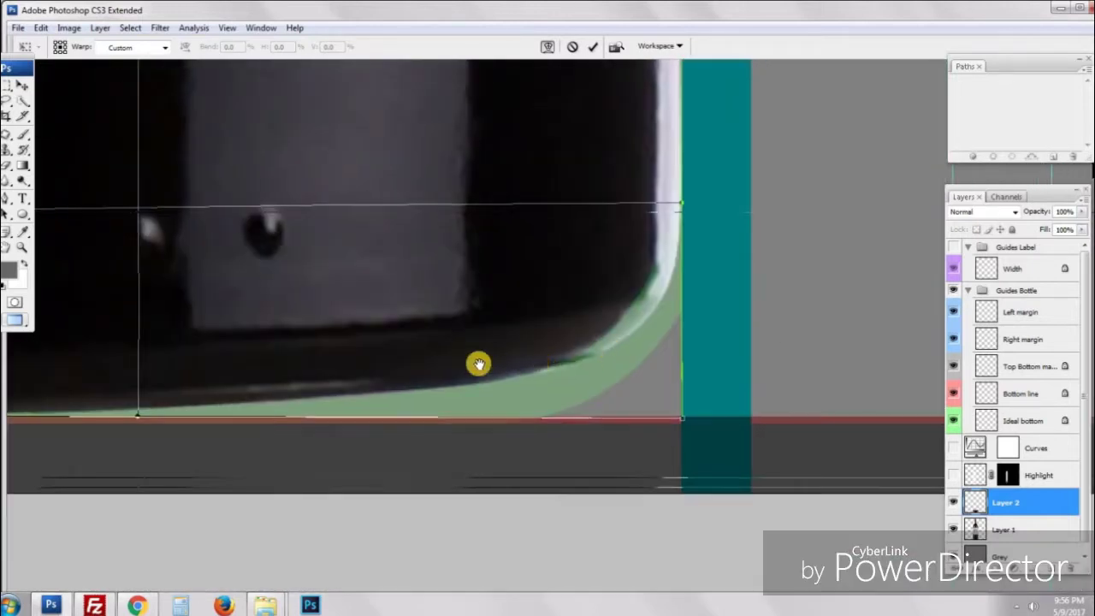
pyautogui.moveTo(474, 355); pyautogui.dragTo(661, 417)
pyautogui.scroll(-5, 660, 416)
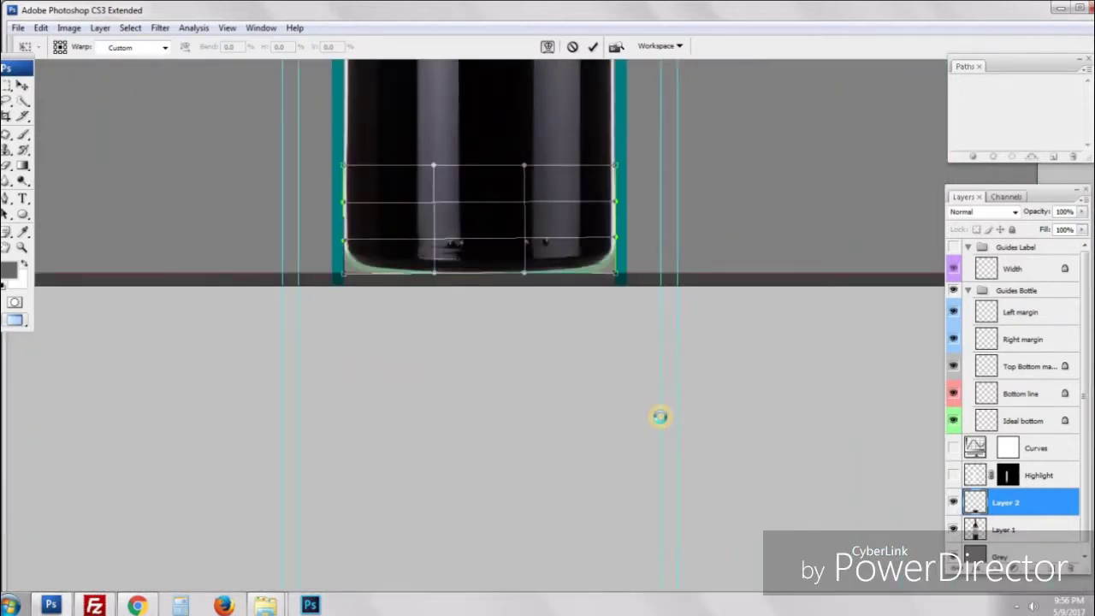
pyautogui.press('Return')
# Step: Hide the Grey background layer and the Guides Bottle group
pyautogui.scroll(4, 561, 232)
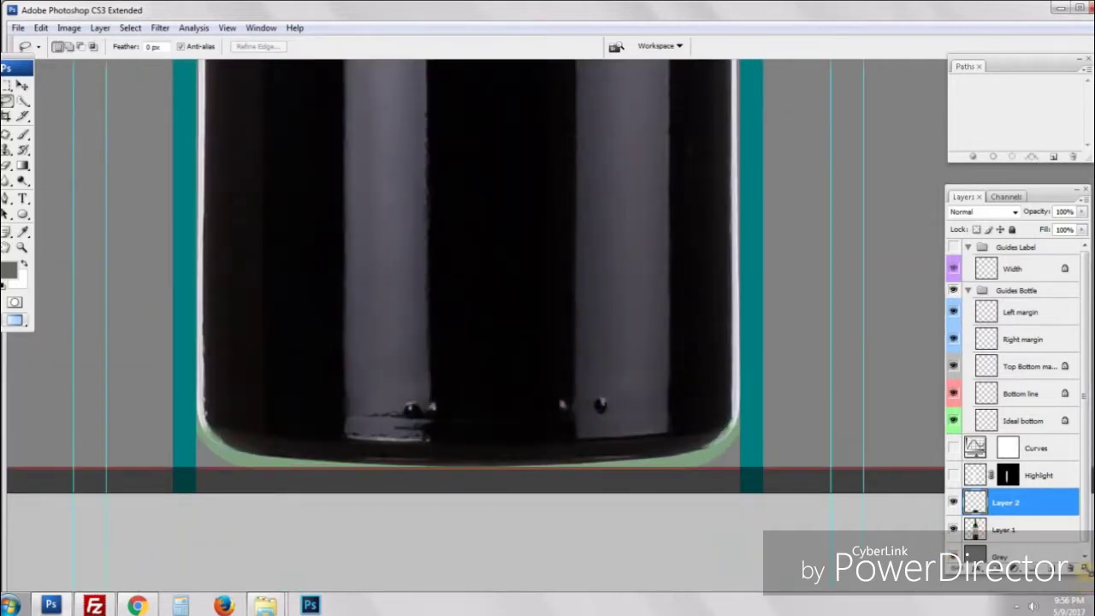
pyautogui.moveTo(1086, 570); pyautogui.dragTo(1087, 582)
pyautogui.click(953, 558)
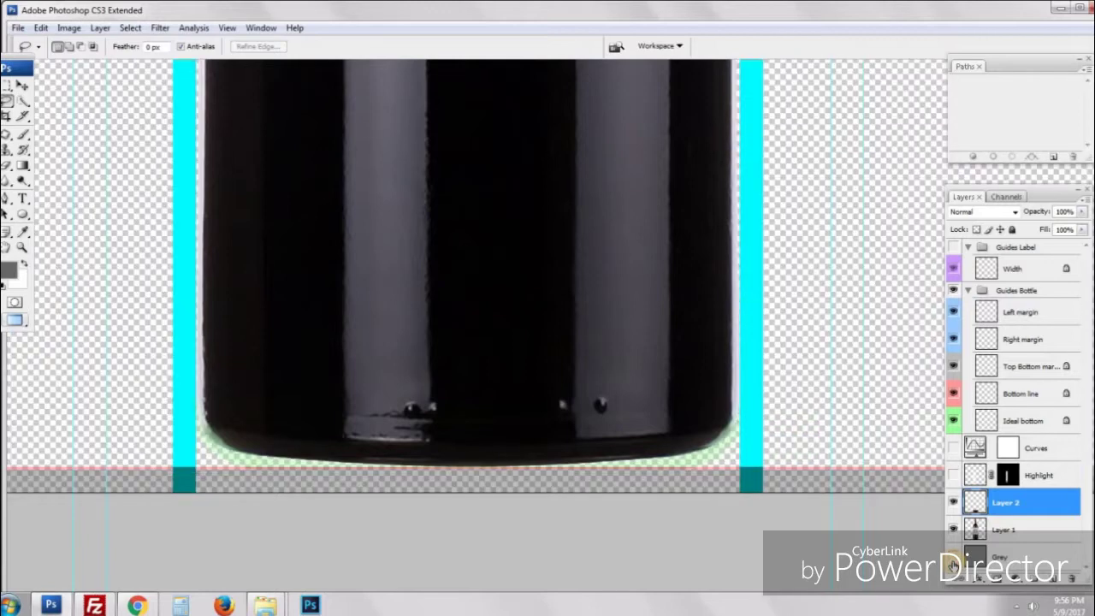
pyautogui.click(953, 296)
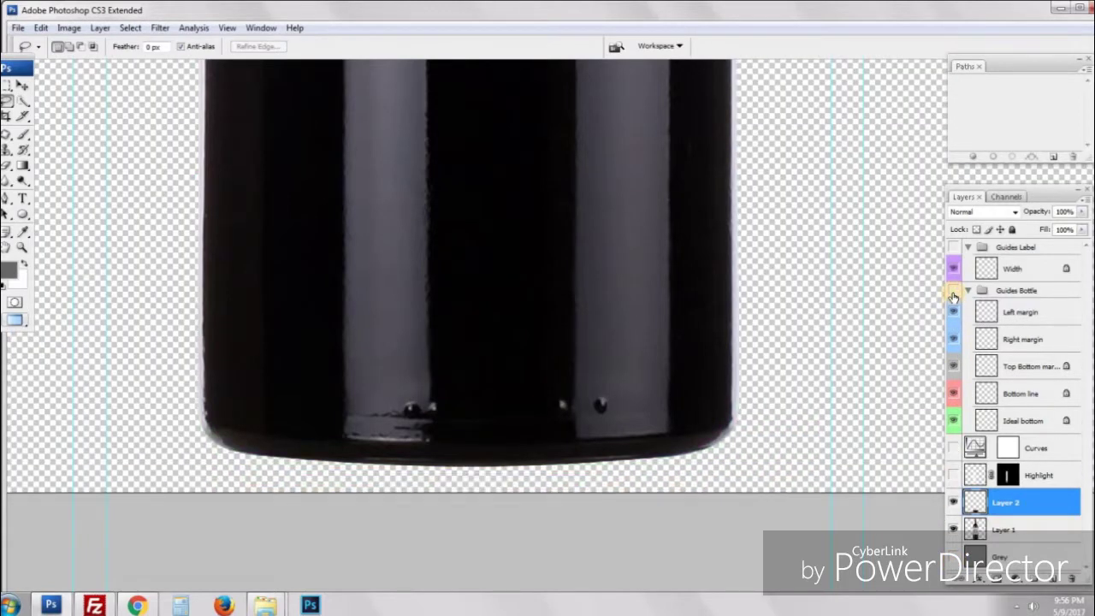
# Step: Compare the warped base on Layer 2 with the bottle on Layer 1 by toggling each layer's visibility
pyautogui.click(955, 505)
pyautogui.click(955, 505)
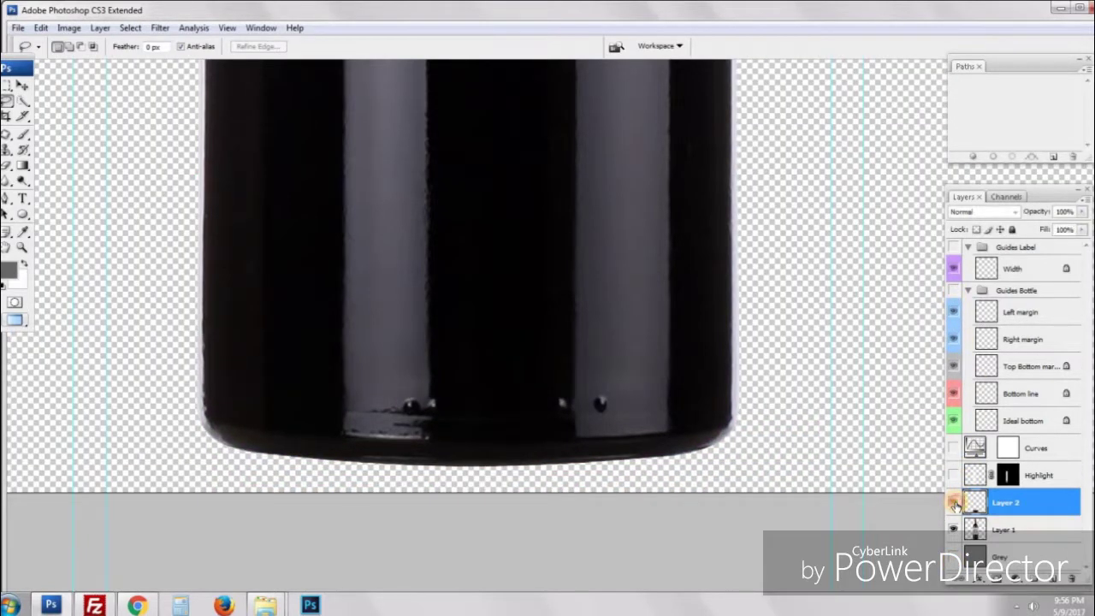
pyautogui.click(955, 505)
pyautogui.click(955, 505)
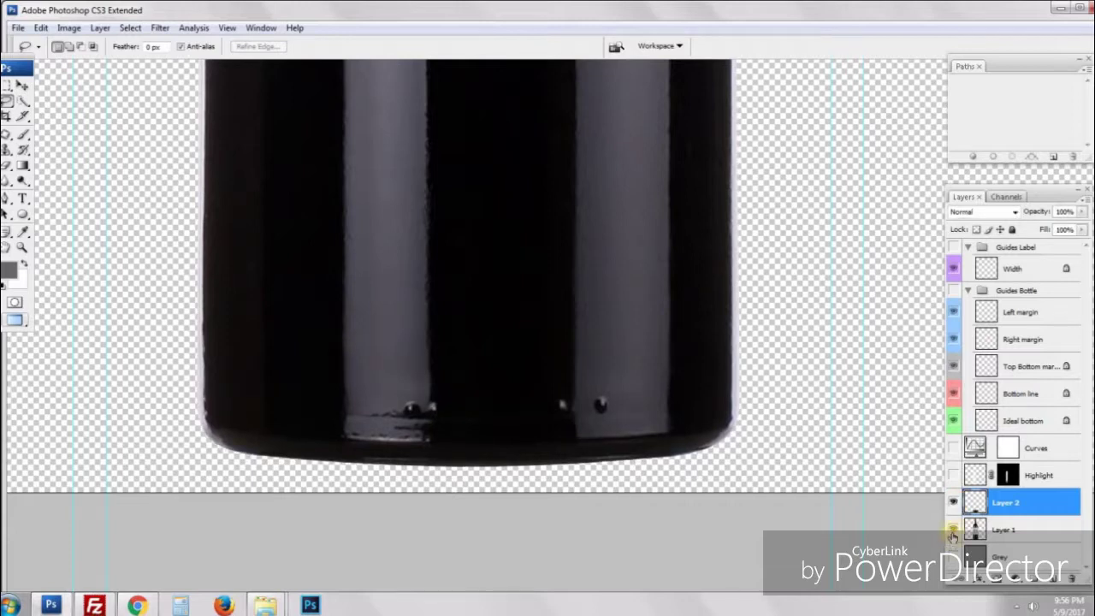
pyautogui.click(953, 531)
pyautogui.click(953, 531)
pyautogui.click(954, 531)
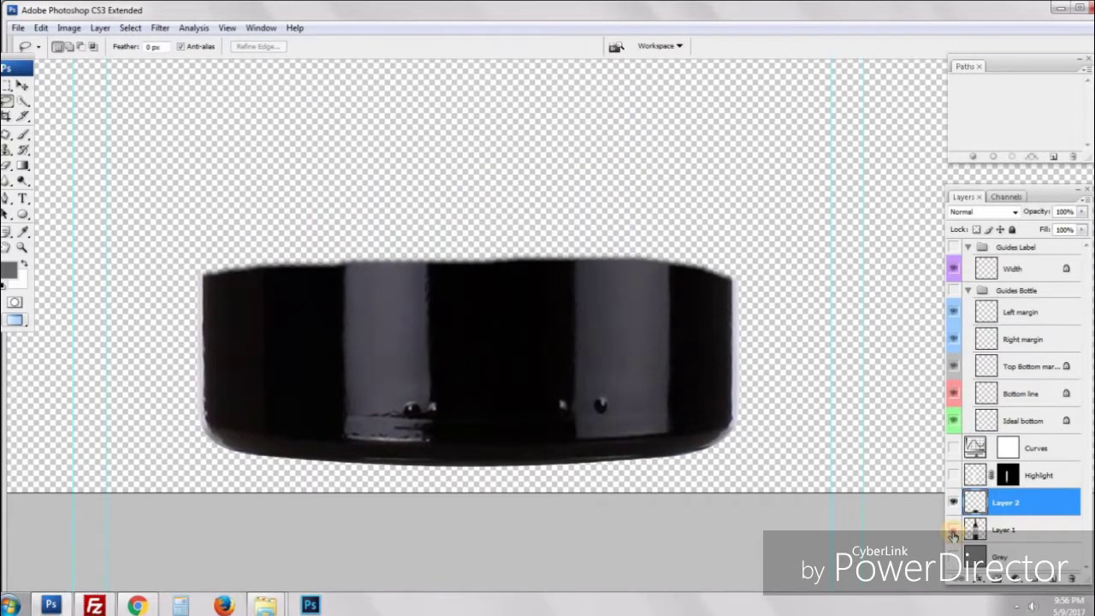
pyautogui.click(953, 531)
pyautogui.click(954, 529)
pyautogui.click(954, 525)
pyautogui.click(953, 503)
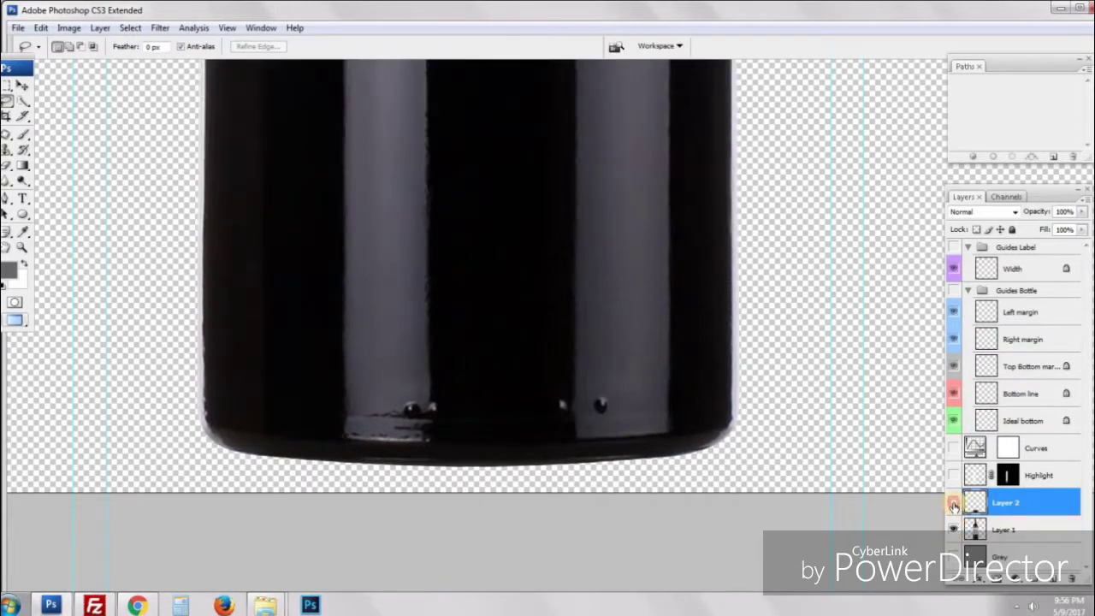
pyautogui.click(953, 503)
# Step: Merge Layer 2 with Layer 1, and show the Grey background layer and the Guides Bottle group again
pyautogui.keyDown('shift'); pyautogui.click(1003, 531); pyautogui.keyUp('shift')
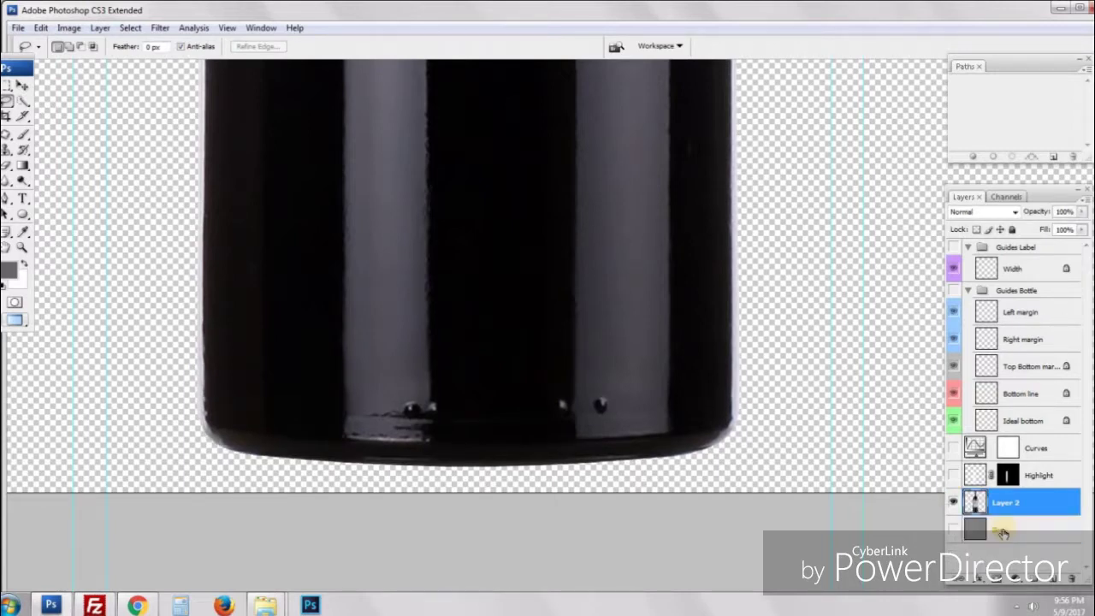
pyautogui.click(955, 532)
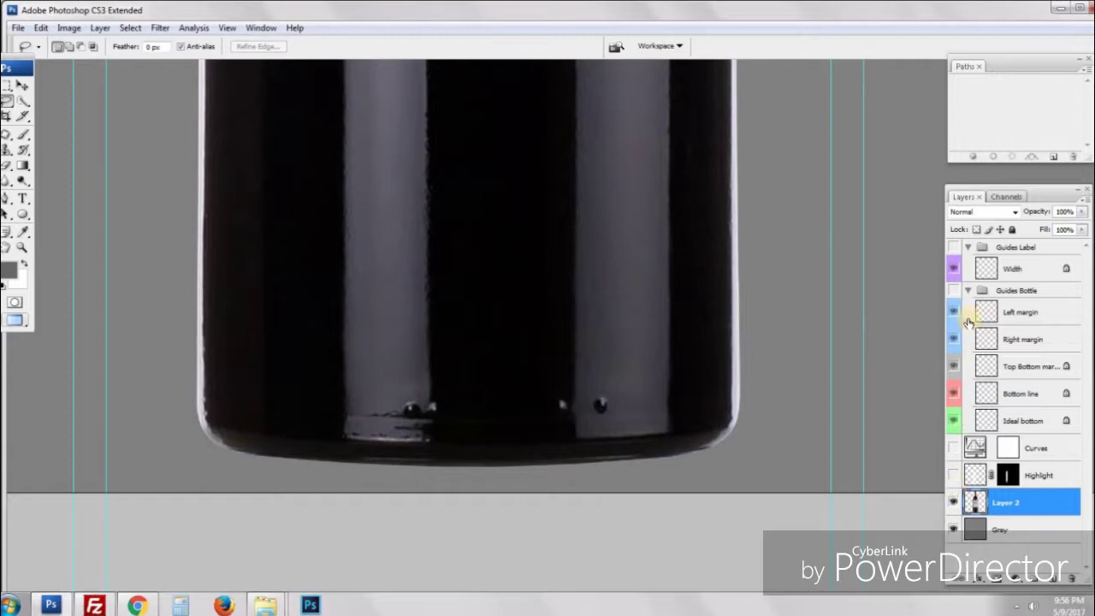
pyautogui.click(953, 293)
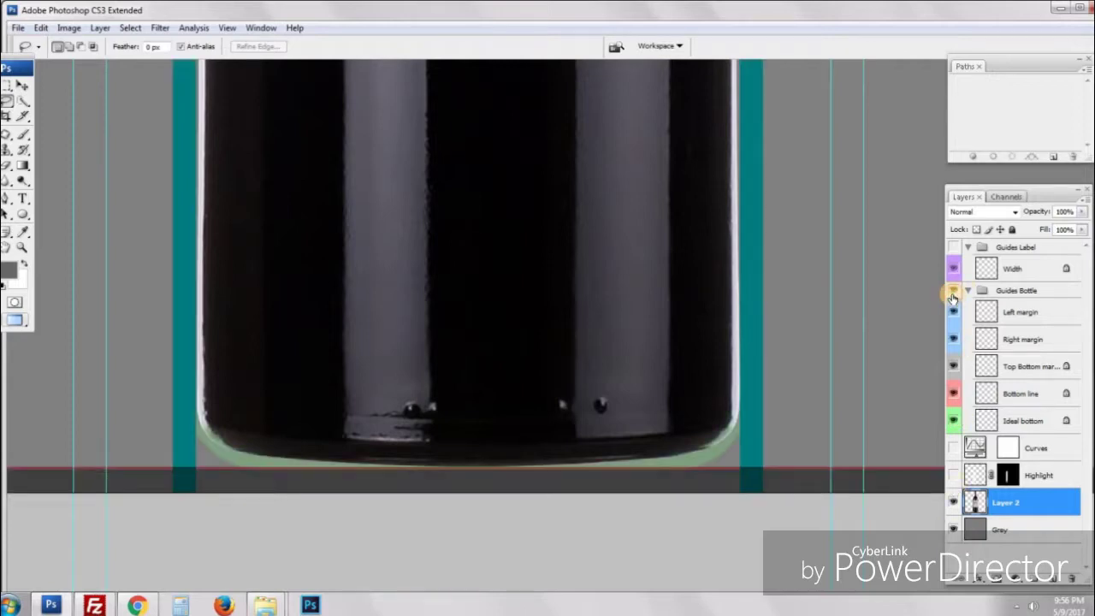
# Step: Sharpen the merged bottle layer with Unsharp Mask at amount 150%, radius 2.0 pixels and threshold 10 levels
pyautogui.hotkey('ctrl', '-')
pyautogui.hotkey('ctrl', '-')
pyautogui.hotkey('ctrl', '-')
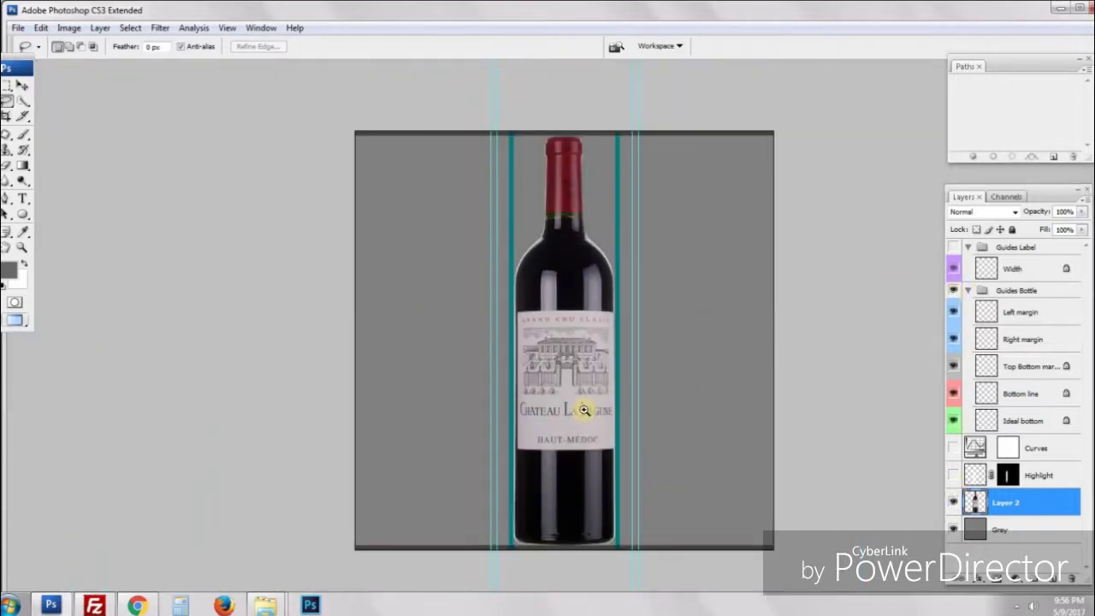
pyautogui.keyDown('ctrl'); pyautogui.click(589, 397); pyautogui.keyUp('ctrl')
pyautogui.moveTo(741, 442); pyautogui.dragTo(687, 409)
pyautogui.hotkey('ctrl', '-')
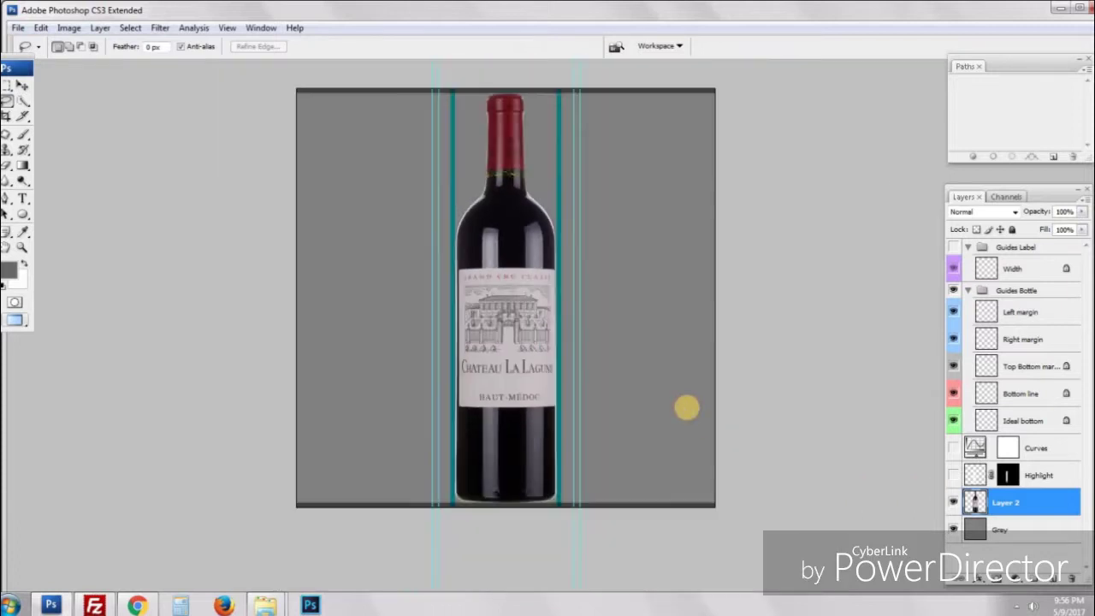
pyautogui.click(160, 28)
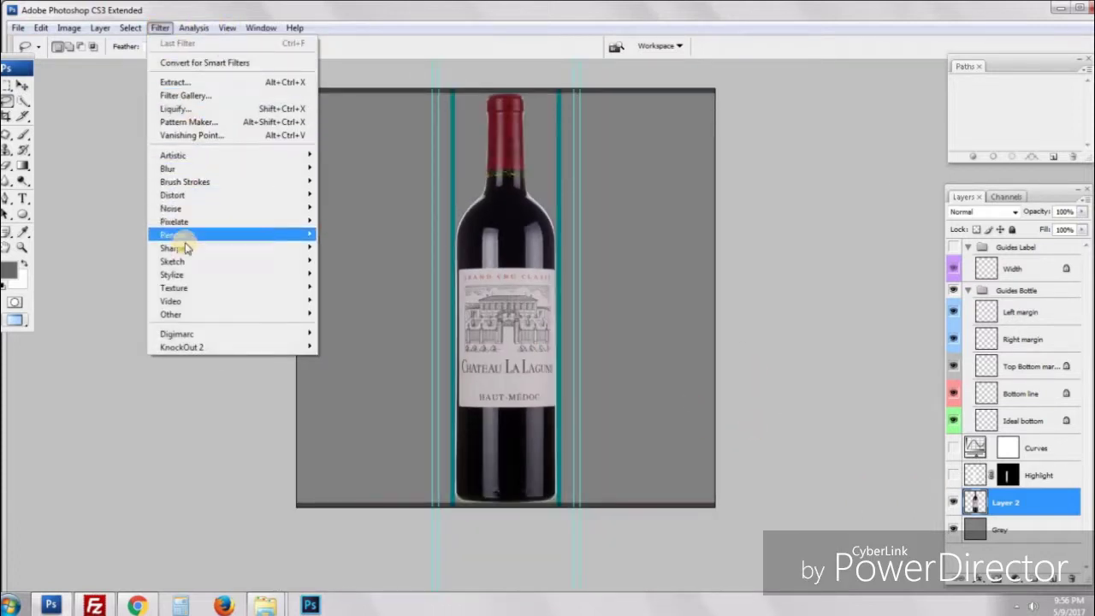
pyautogui.moveTo(183, 247)
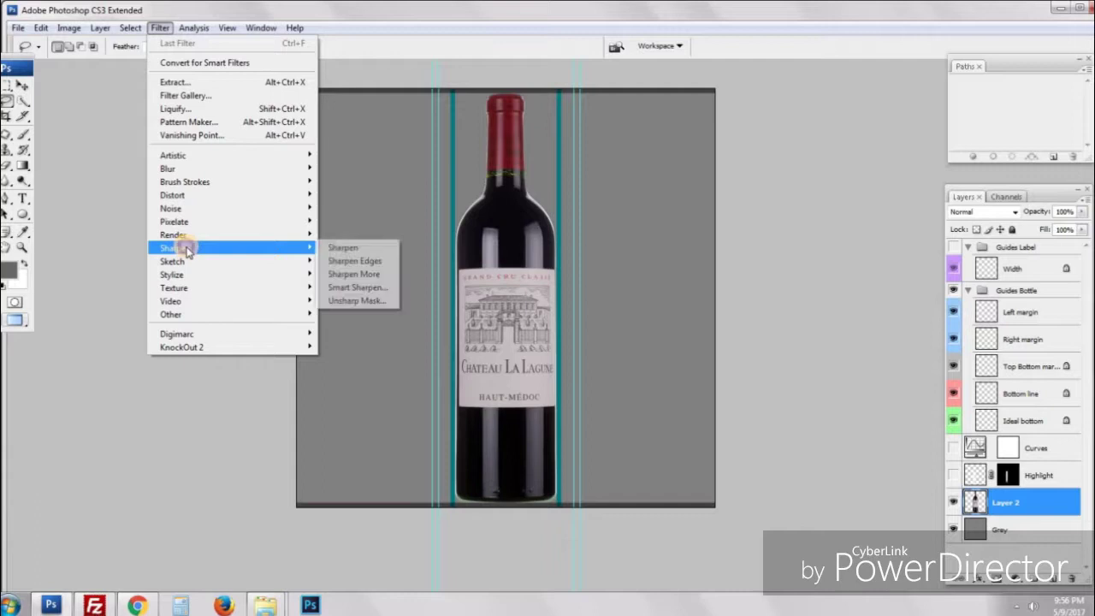
pyautogui.click(356, 300)
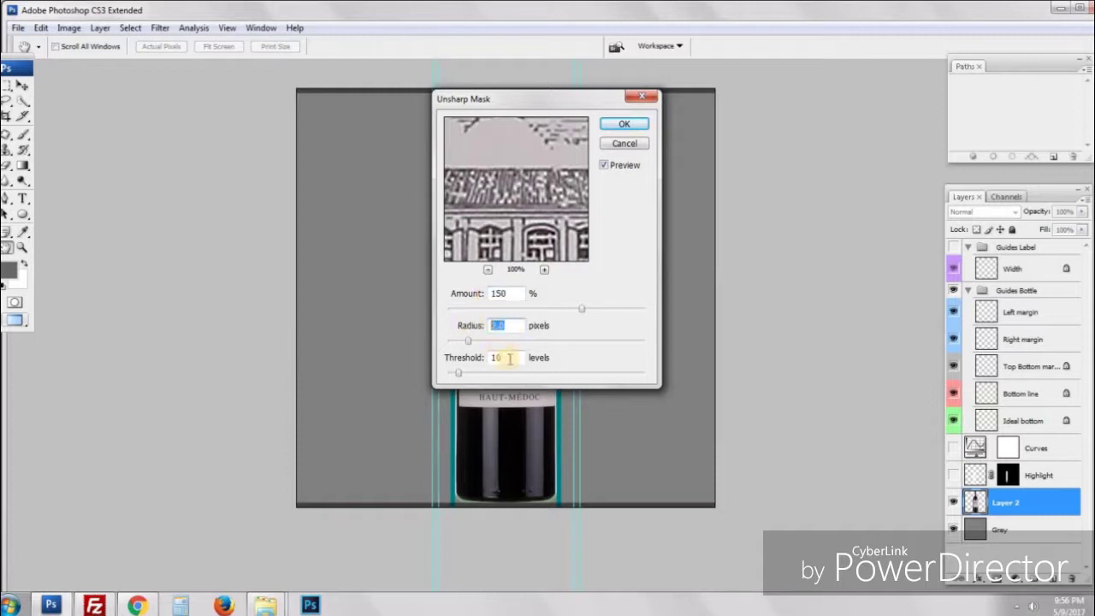
pyautogui.click(624, 126)
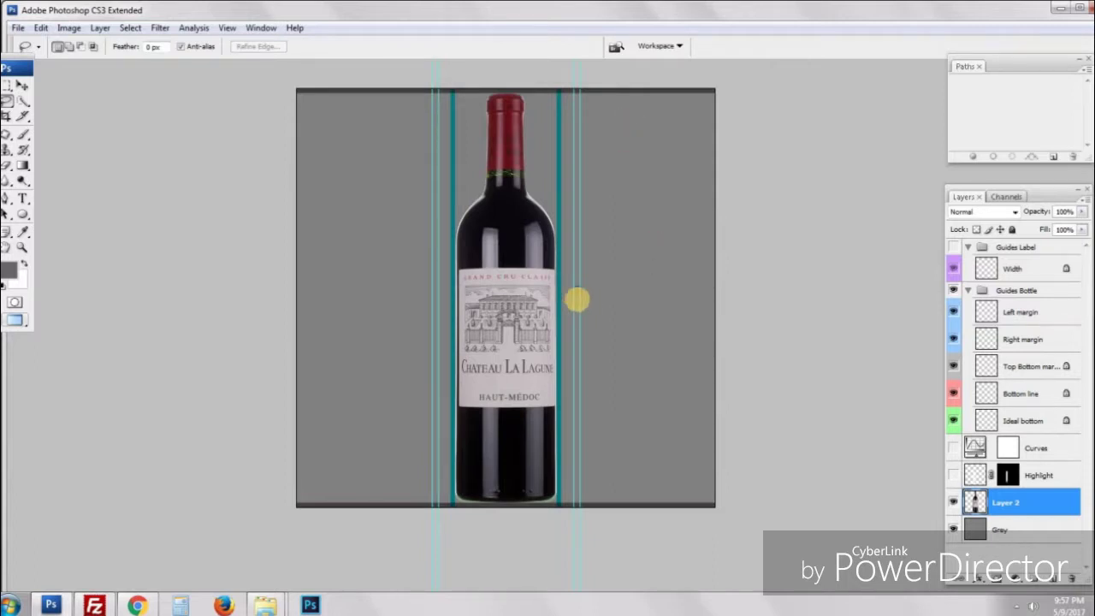
# Step: Show the Curves adjustment layer at 40% opacity and compare the bottle with and without it
pyautogui.moveTo(448, 338); pyautogui.dragTo(541, 378)
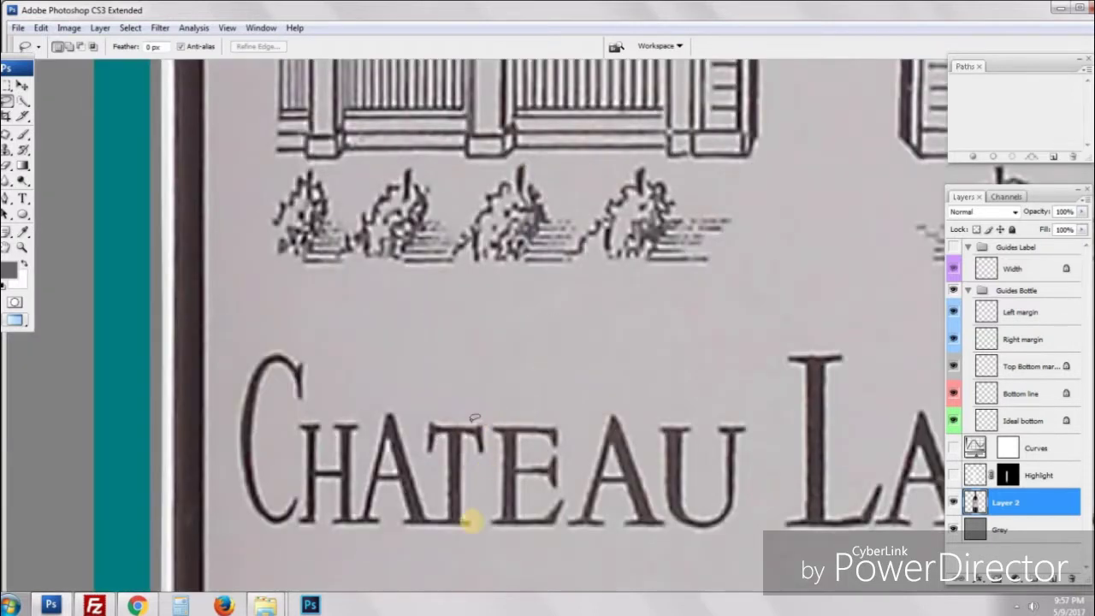
pyautogui.moveTo(754, 442); pyautogui.dragTo(537, 390)
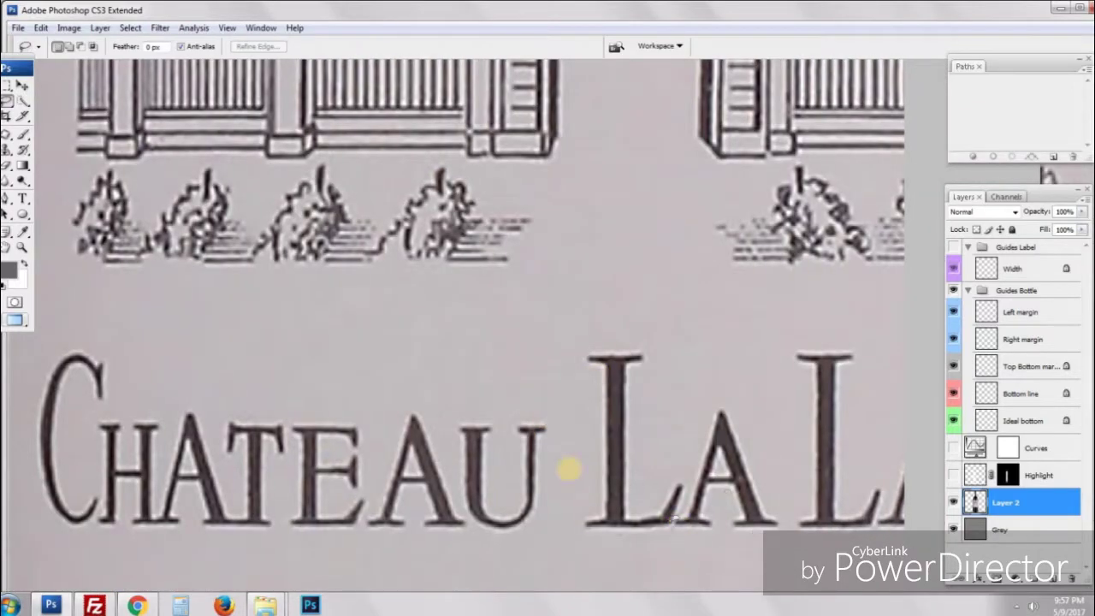
pyautogui.scroll(-6, 616, 403)
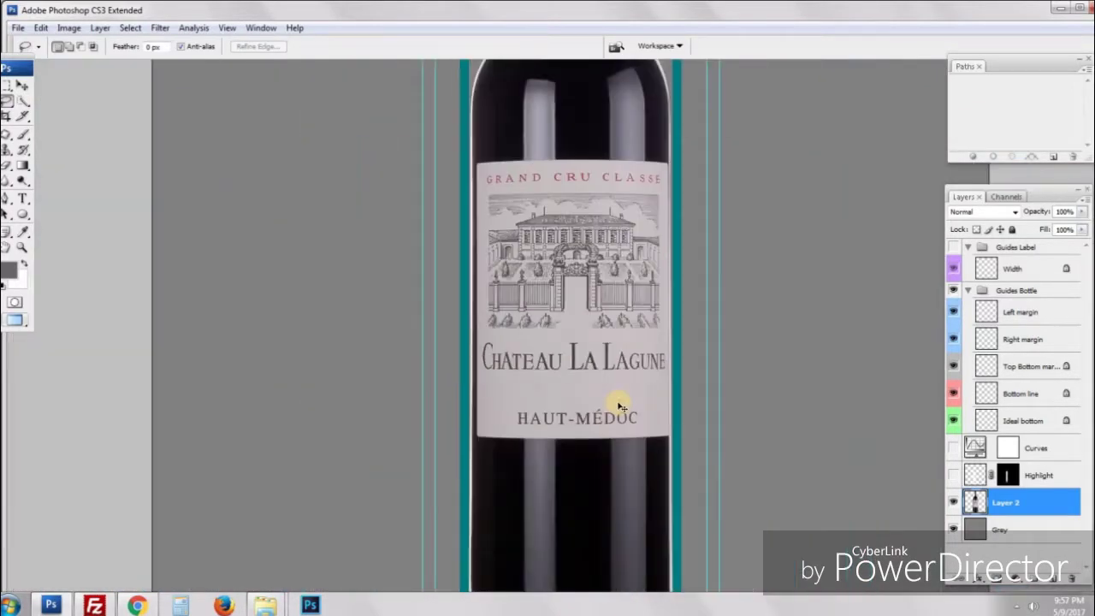
pyautogui.scroll(-3, 620, 405)
pyautogui.scroll(1, 572, 405)
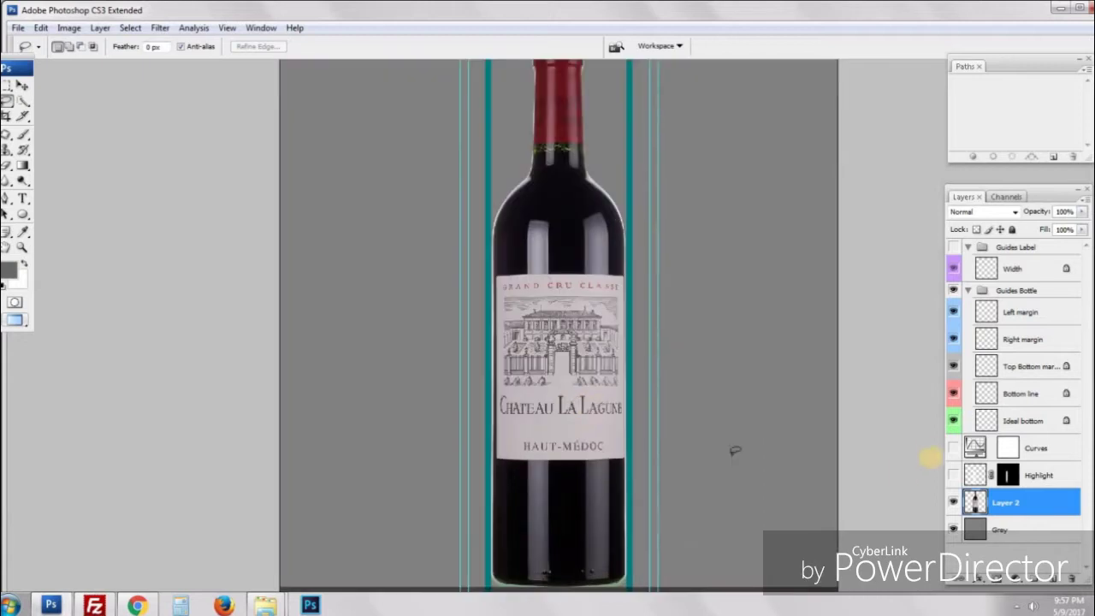
pyautogui.click(1037, 449)
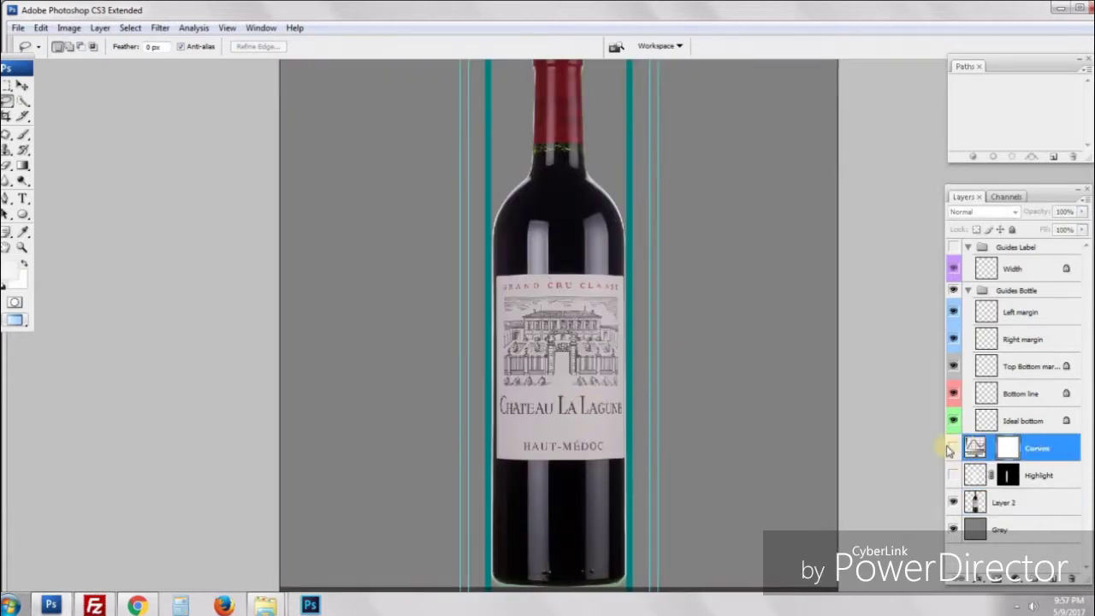
pyautogui.press('4')
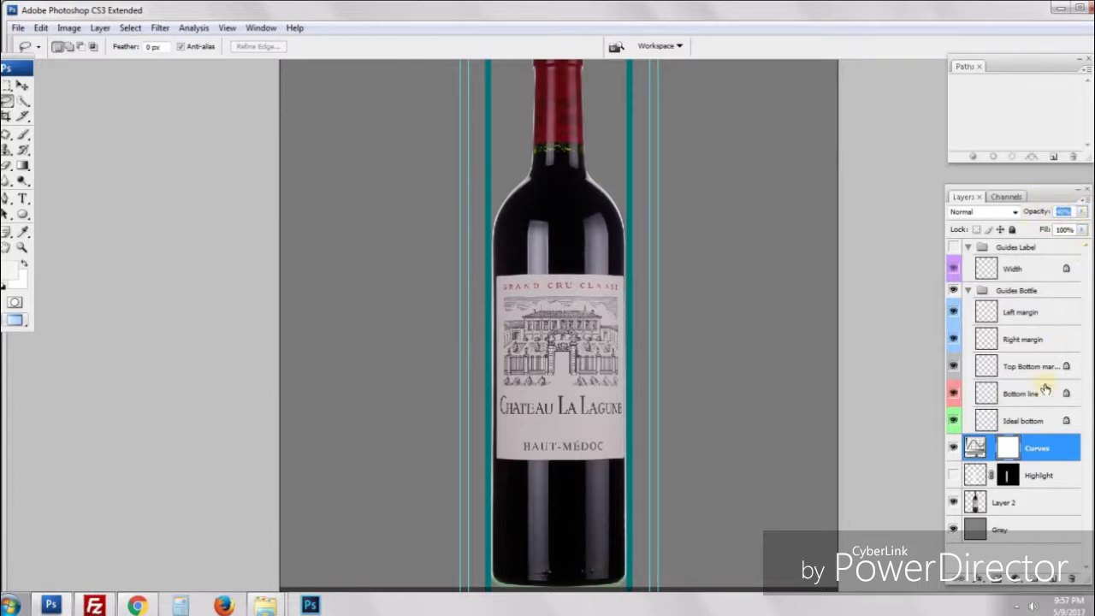
pyautogui.click(956, 449)
pyautogui.click(954, 449)
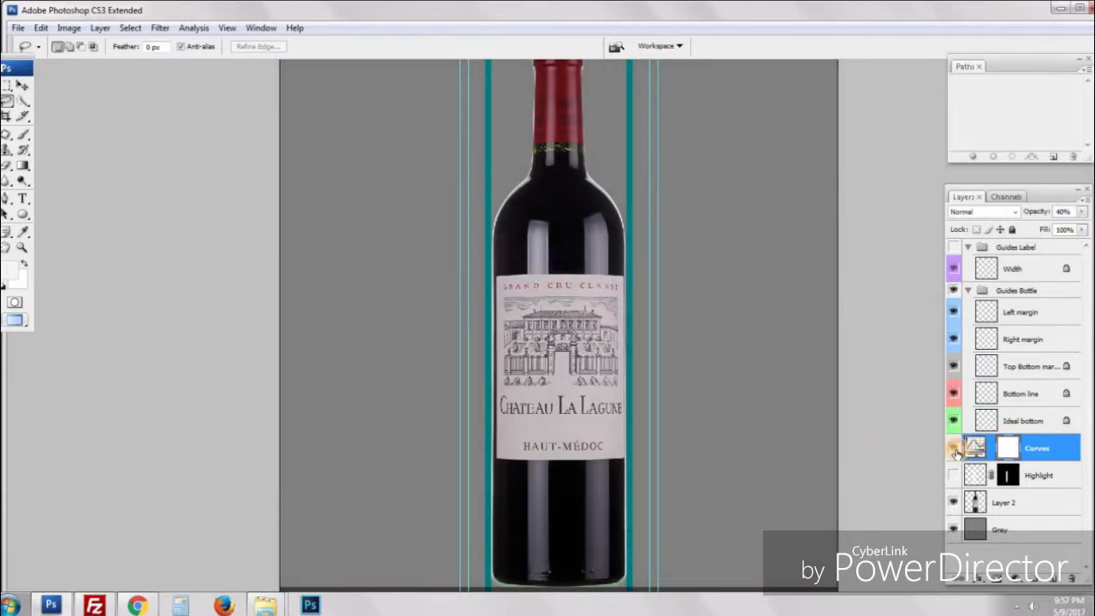
pyautogui.click(954, 448)
pyautogui.click(954, 448)
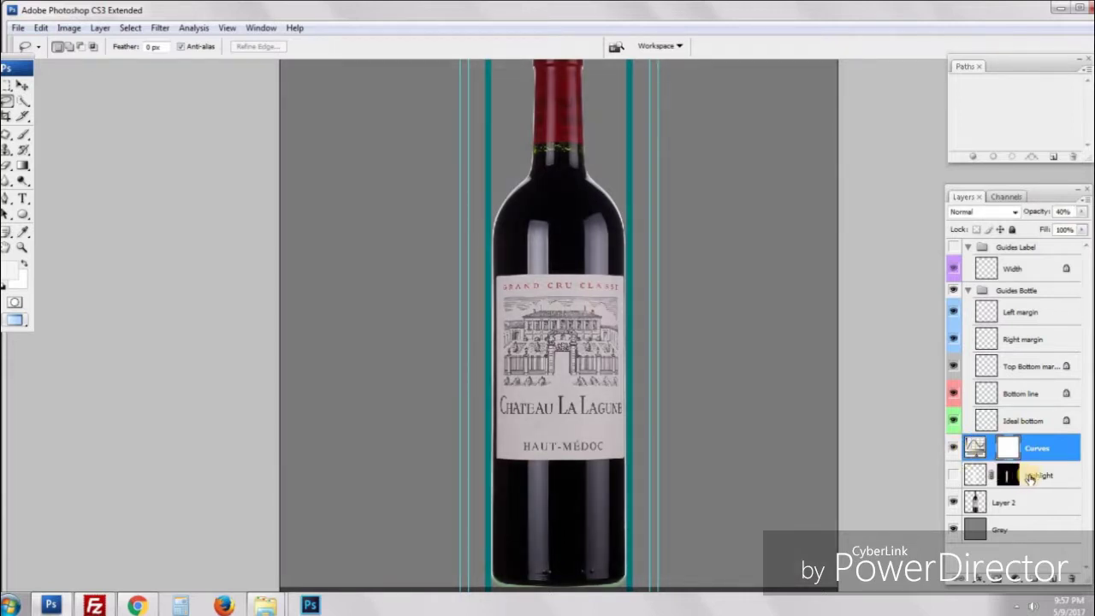
# Step: Show the Highlight layer, compare the bottle with and without it, and move the highlight up toward the bottle's left shoulder
pyautogui.click(1032, 478)
pyautogui.click(954, 477)
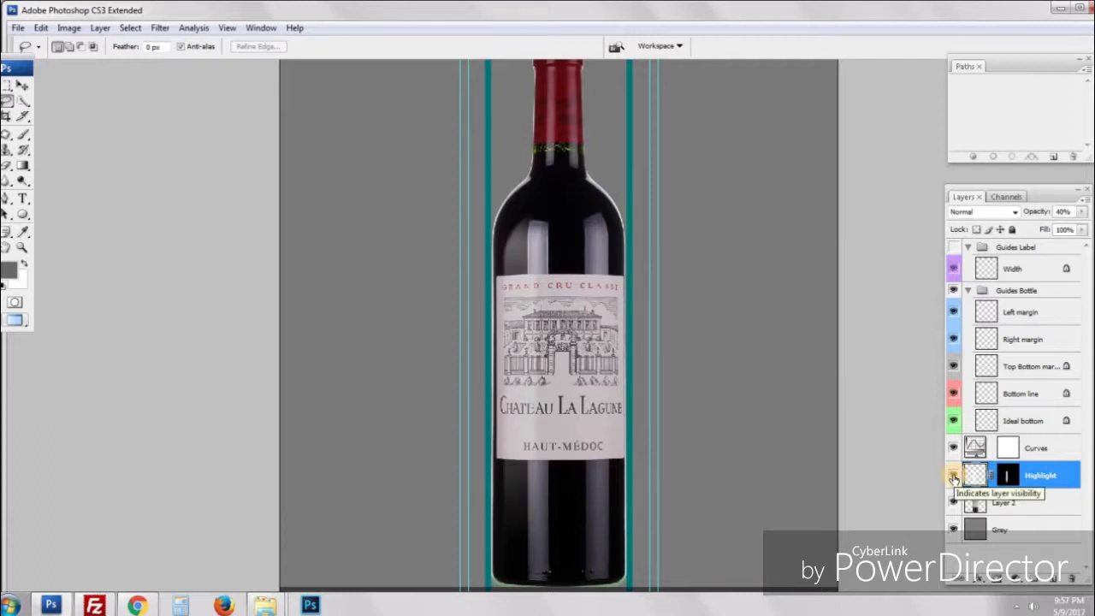
pyautogui.click(954, 478)
pyautogui.scroll(1, 521, 251)
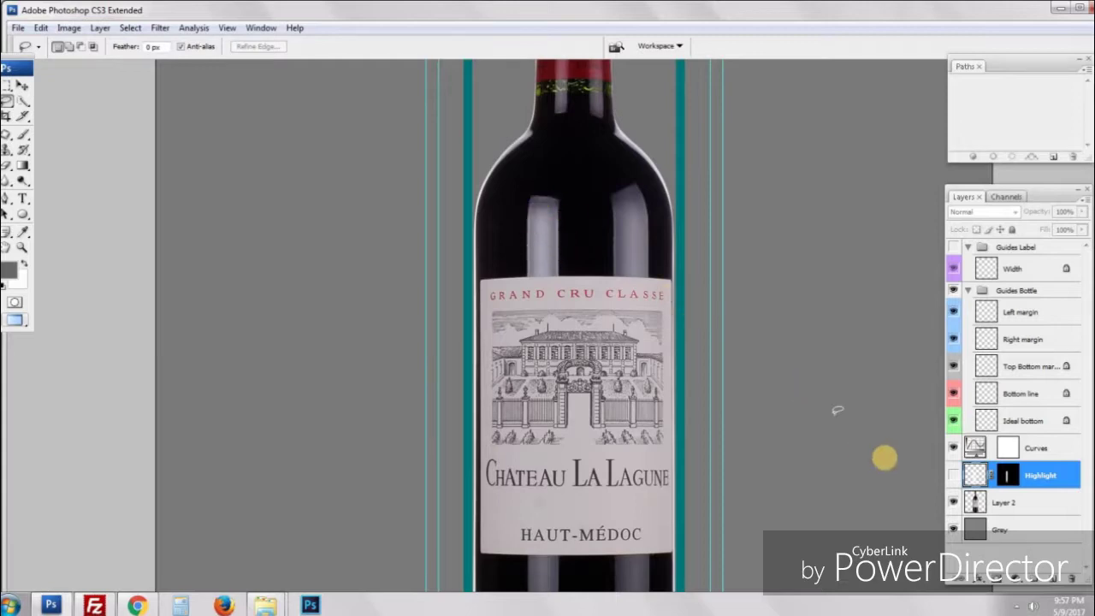
pyautogui.click(954, 477)
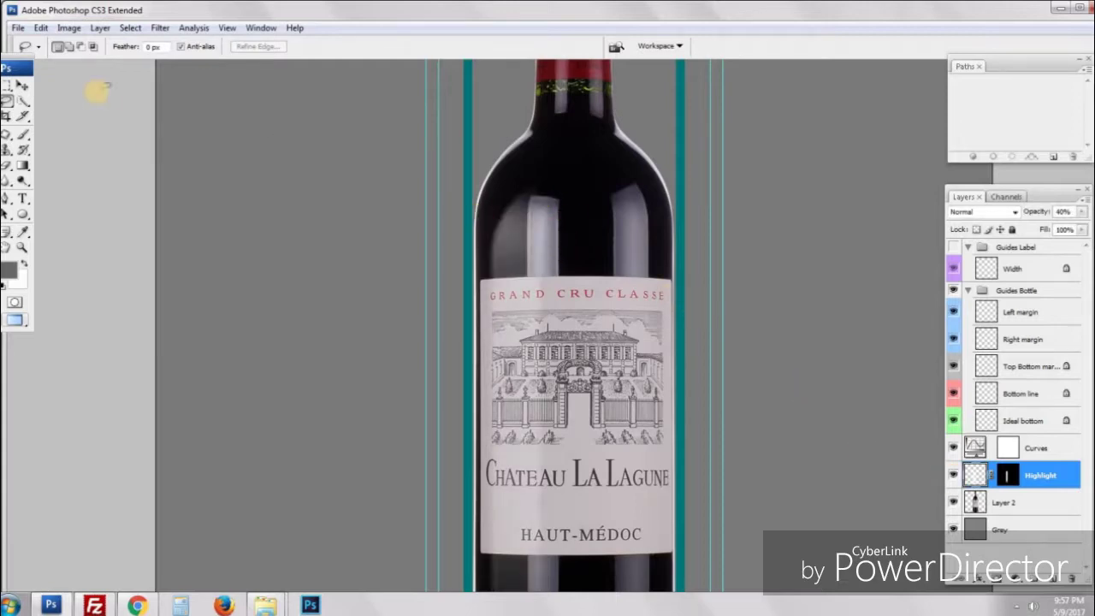
pyautogui.click(23, 85)
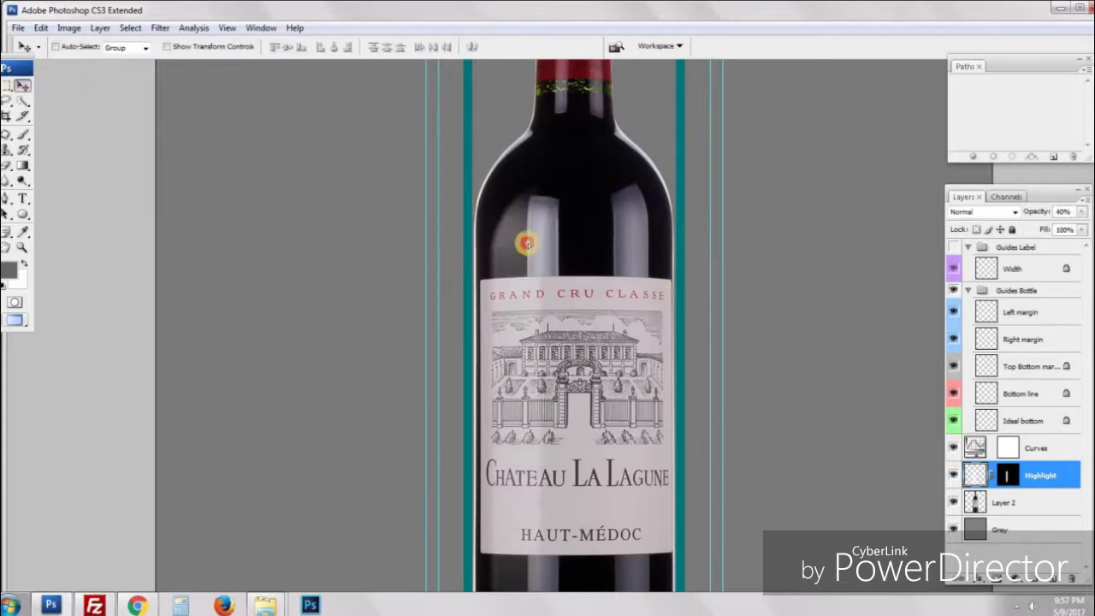
pyautogui.moveTo(520, 237)
pyautogui.mouseDown()
pyautogui.moveTo(528, 227)
pyautogui.moveTo(505, 221)
pyautogui.mouseUp()
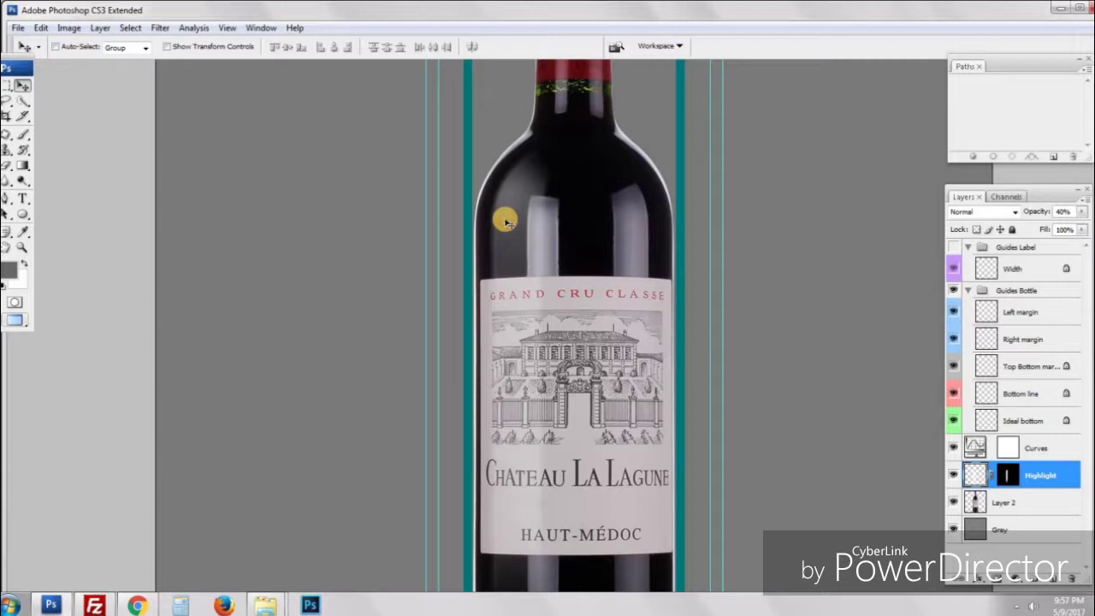
# Step: Hide the Highlight layer and make Layer 2 the active layer
pyautogui.click(953, 476)
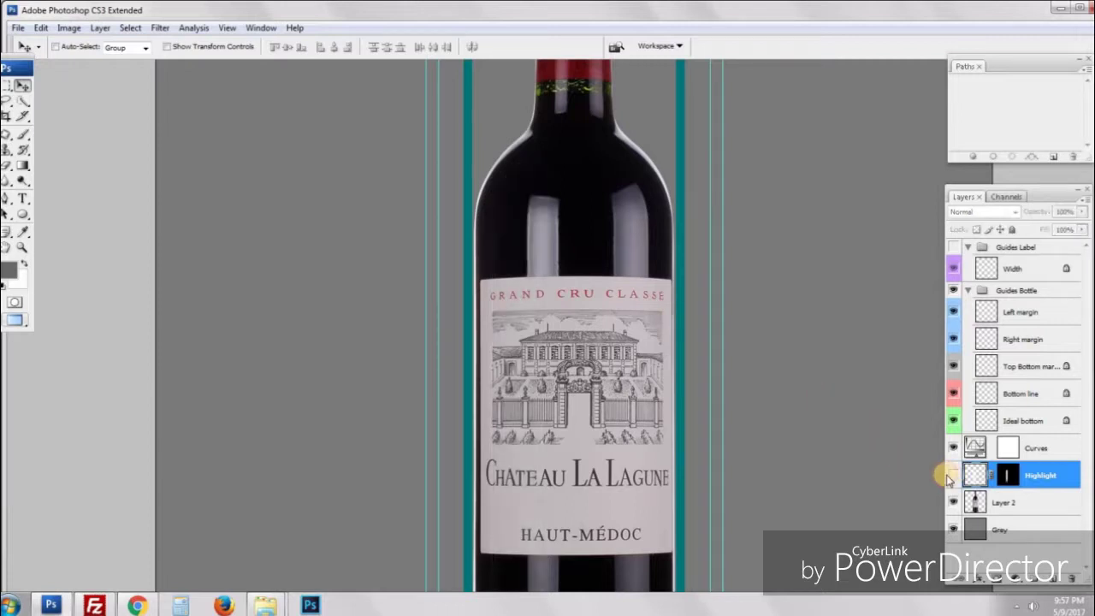
pyautogui.hotkey('ctrl', '-')
pyautogui.hotkey('ctrl', '-')
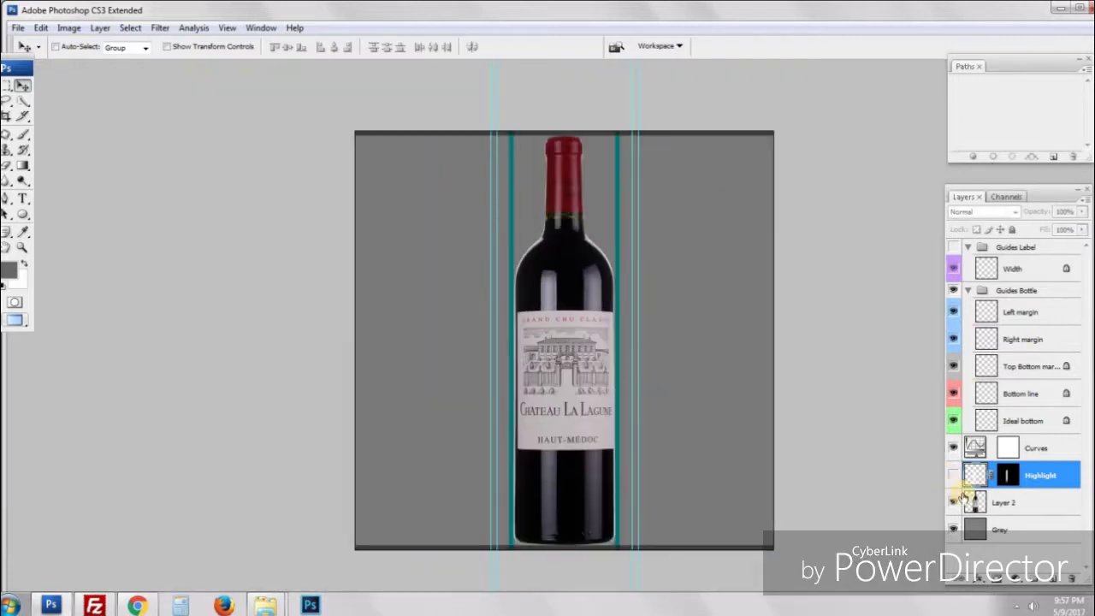
pyautogui.click(1004, 507)
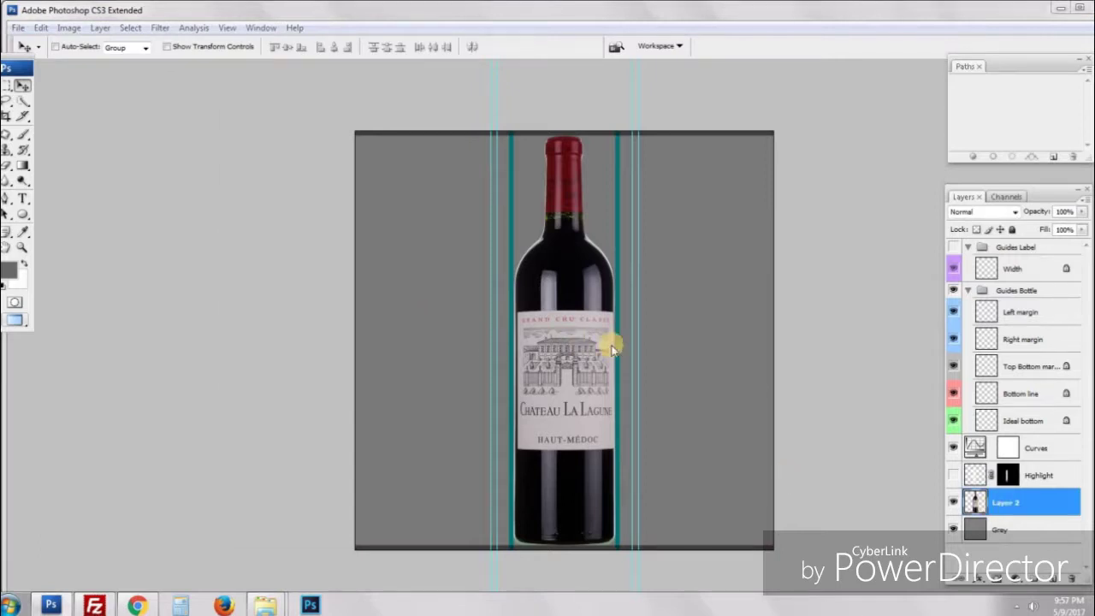
# Step: Save the document as a layered Photoshop file in the Original folder, with maximized compatibility
pyautogui.hotkey('ctrl', 'shift', 's')
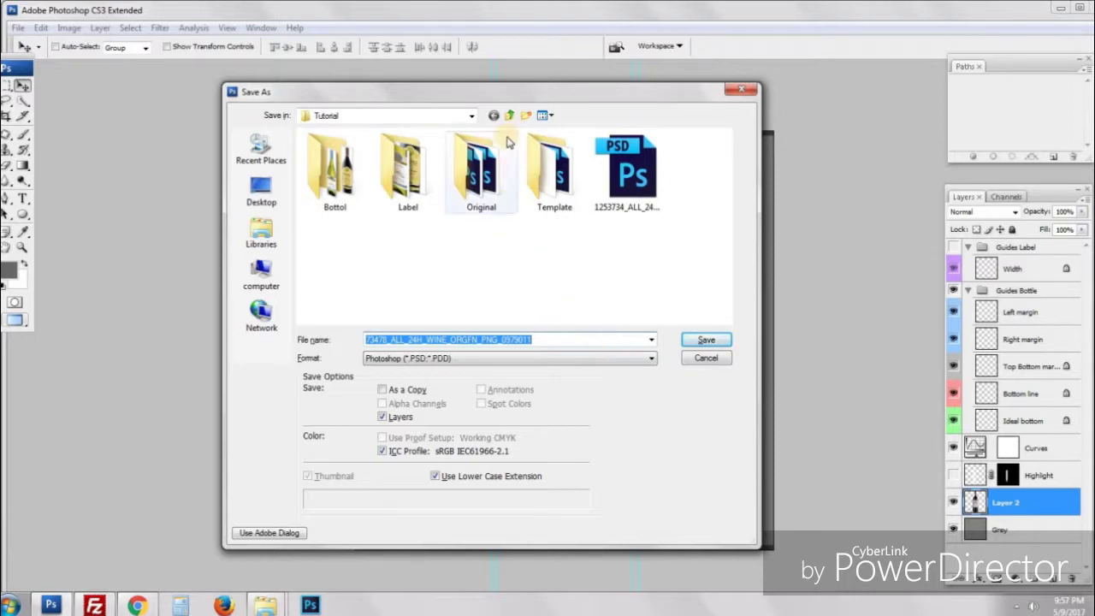
pyautogui.doubleClick(484, 197)
pyautogui.click(444, 364)
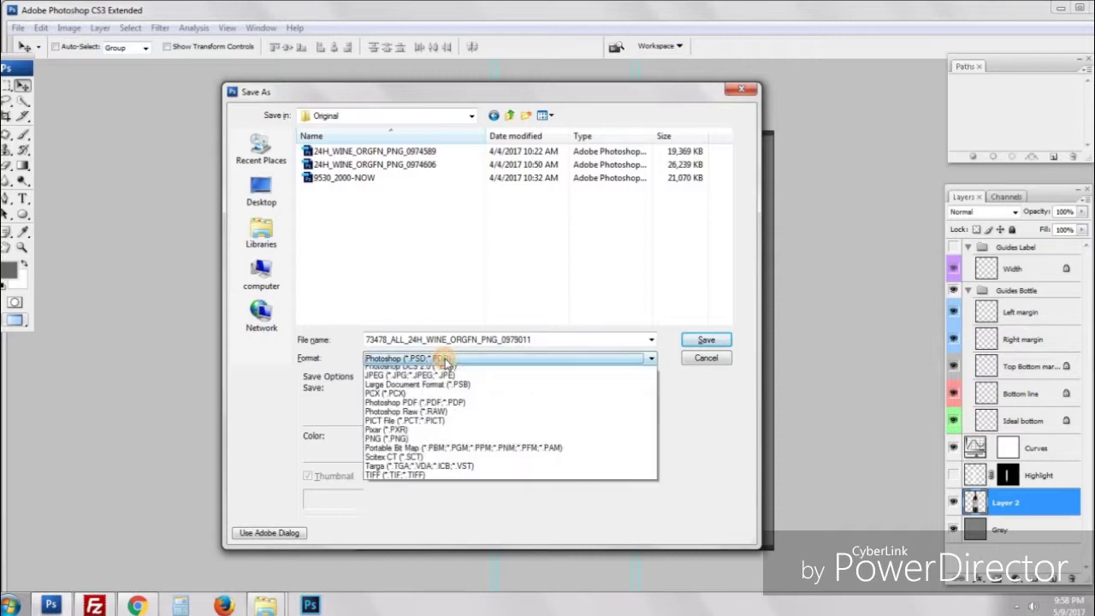
pyautogui.click(505, 370)
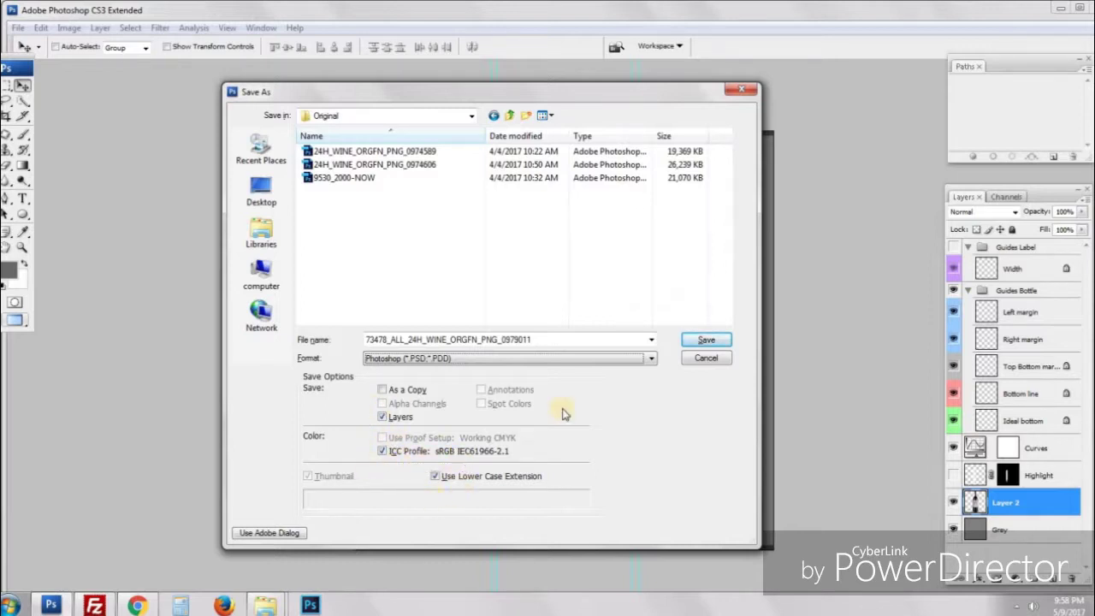
pyautogui.click(703, 339)
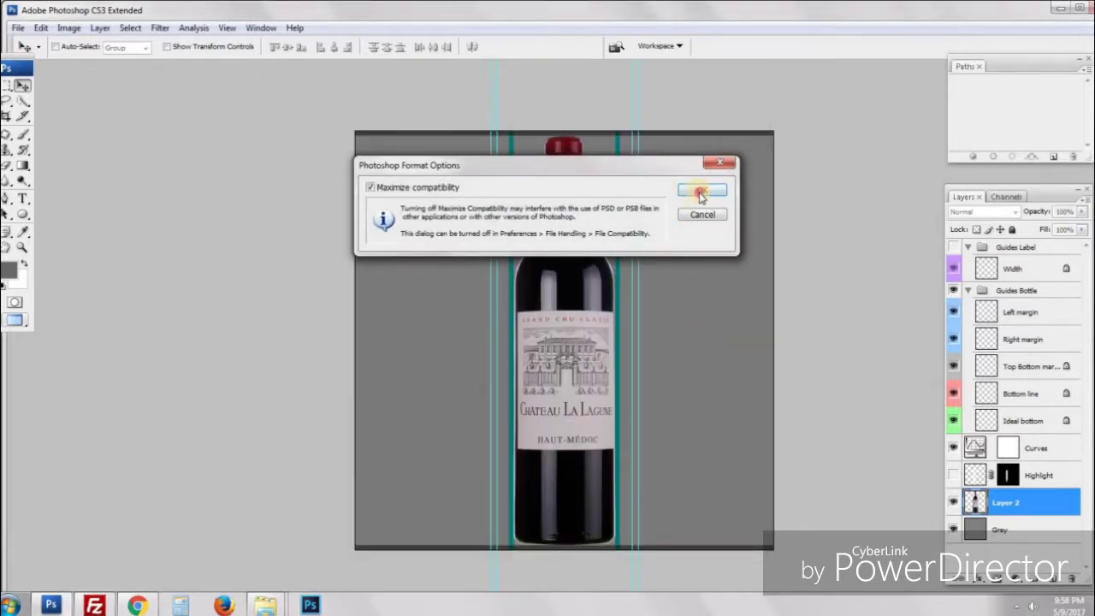
pyautogui.click(702, 189)
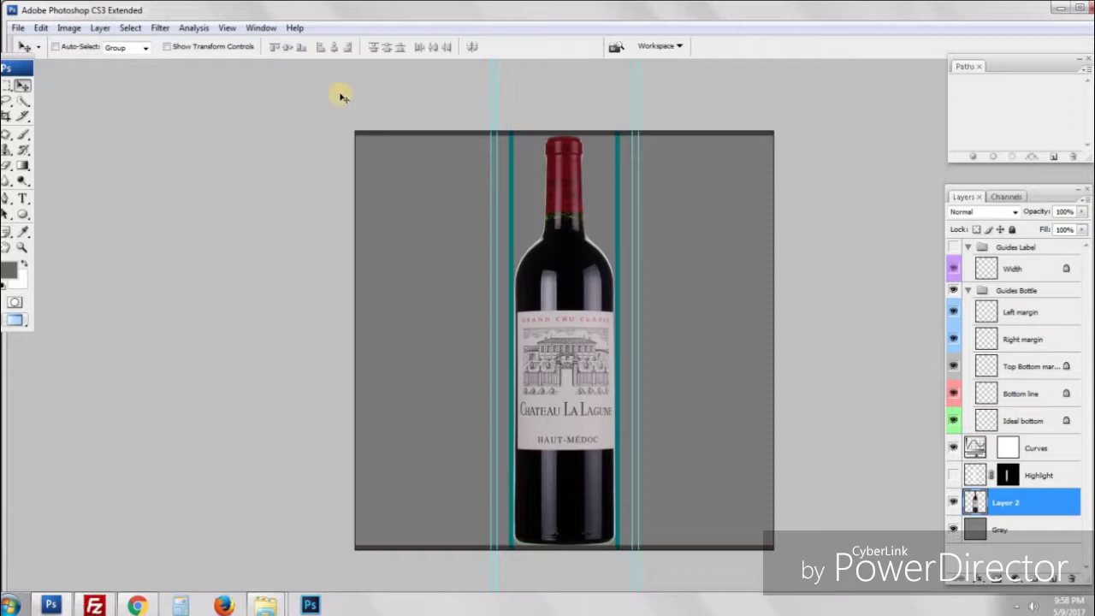
# Step: Clear the Crop tool's preset size and draw a crop frame over the bottle's top between the outer edges of the teal margin strips
pyautogui.click(7, 118)
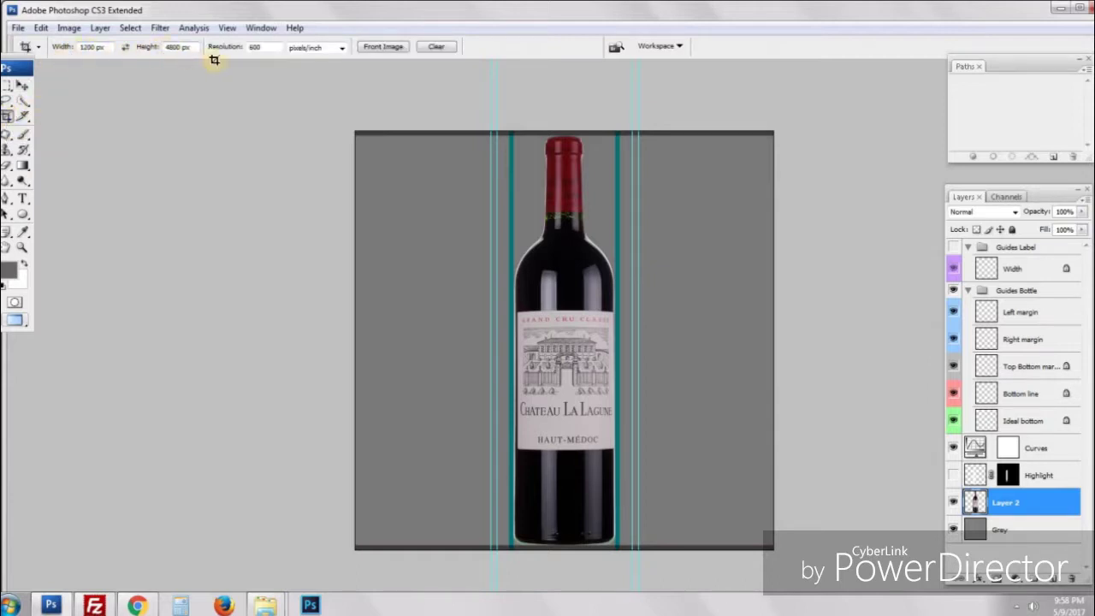
pyautogui.click(437, 46)
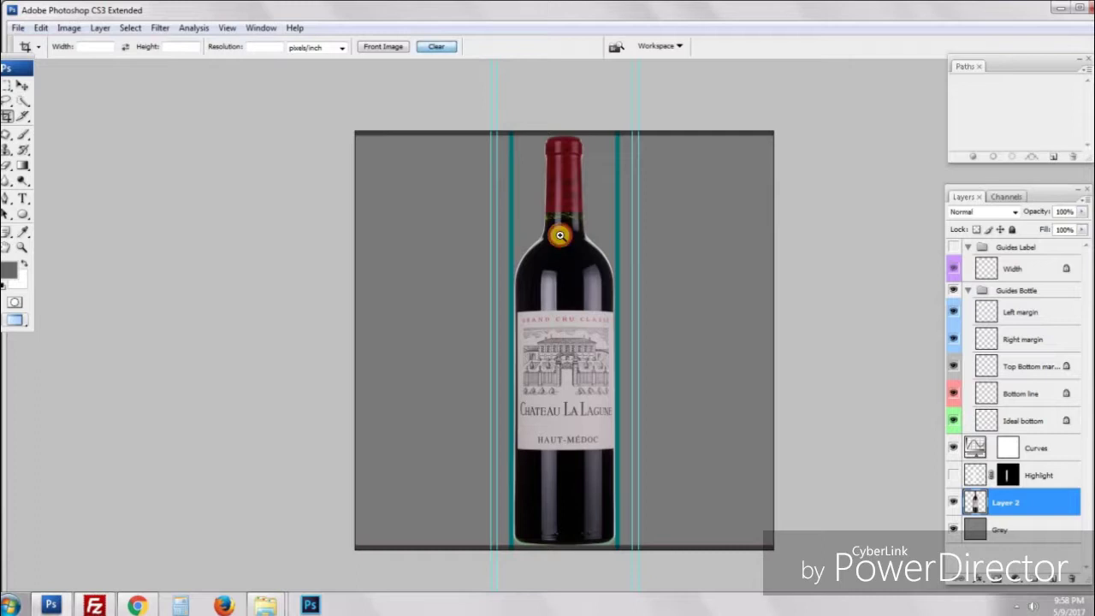
pyautogui.click(710, 220)
pyautogui.click(573, 228)
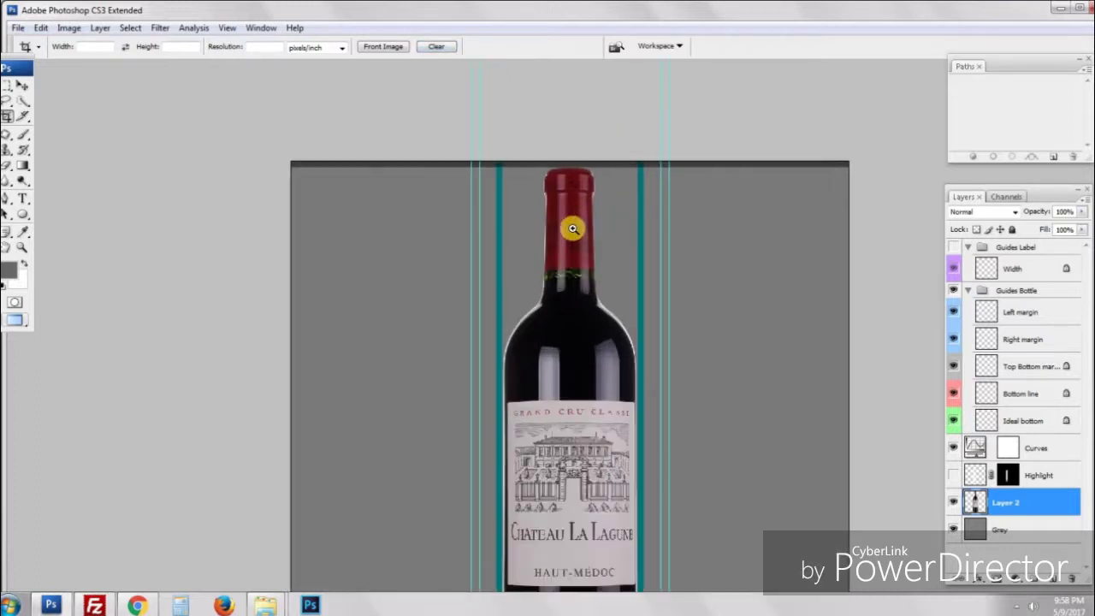
pyautogui.click(573, 229)
pyautogui.moveTo(569, 208); pyautogui.dragTo(442, 259)
pyautogui.click(505, 257)
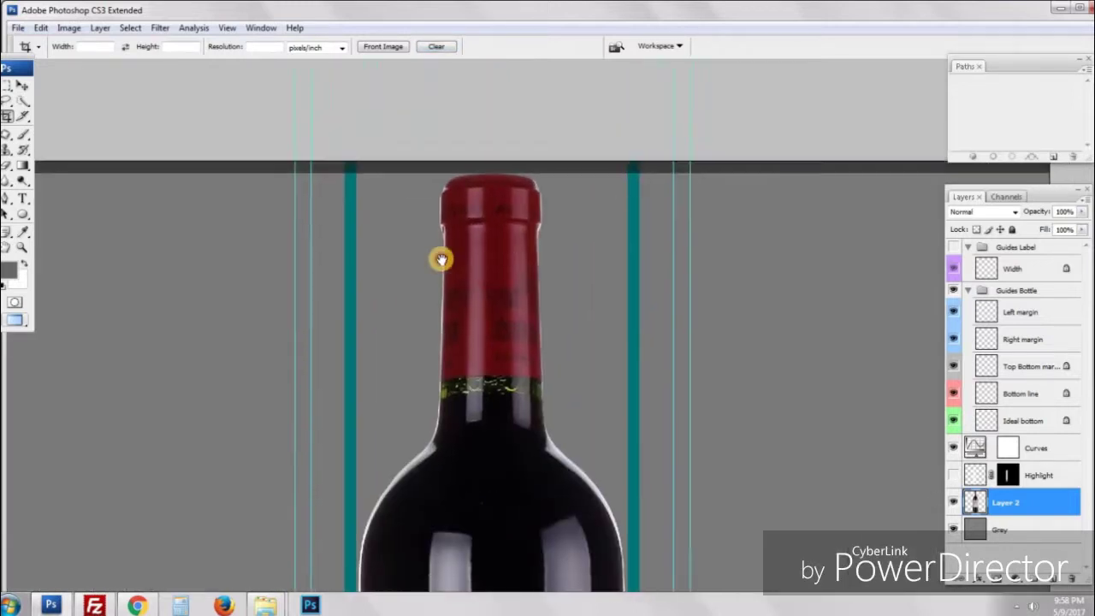
pyautogui.click(351, 222)
pyautogui.moveTo(351, 222); pyautogui.dragTo(234, 249)
pyautogui.click(247, 245)
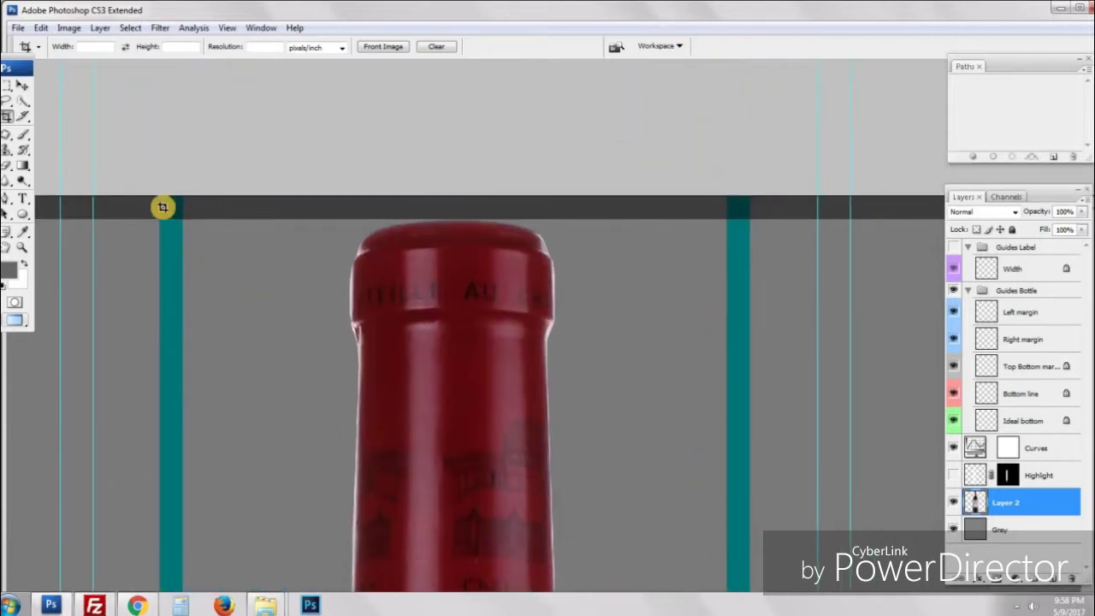
pyautogui.moveTo(159, 197); pyautogui.dragTo(750, 391)
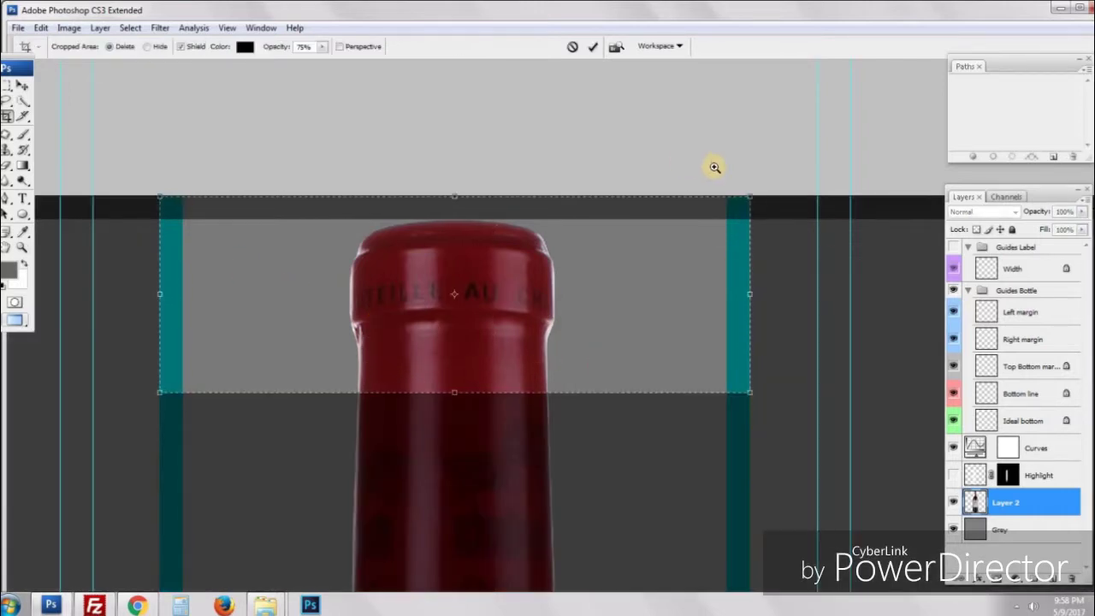
# Step: Check the crop frame's upper corners against the document's top edge and the outer edges of both margin strips
pyautogui.scroll(5, 800, 185)
pyautogui.scroll(-6, 579, 256)
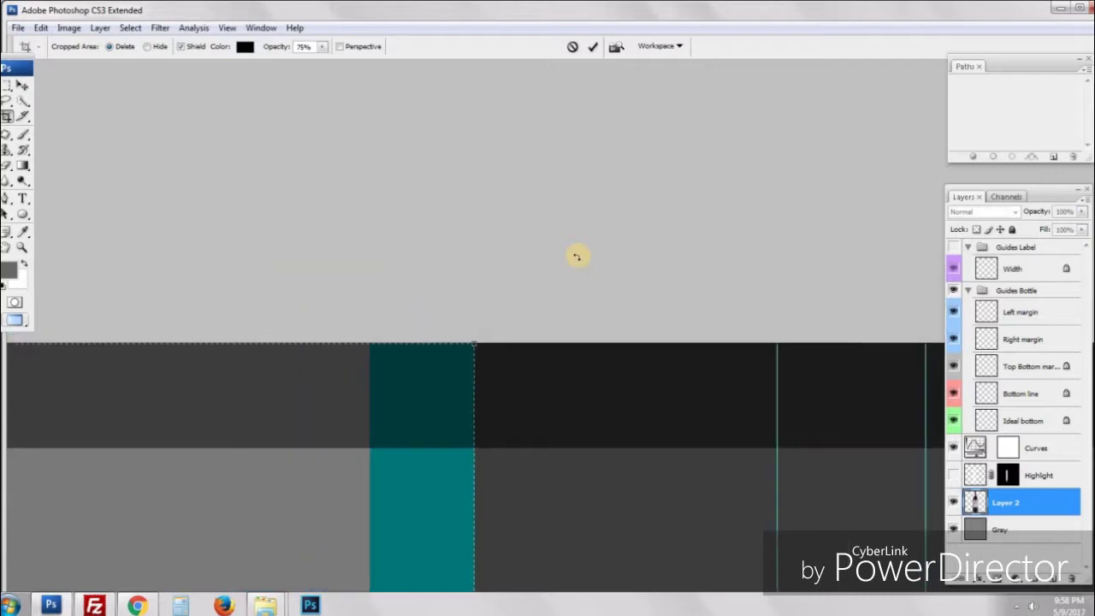
pyautogui.moveTo(354, 488); pyautogui.dragTo(556, 275)
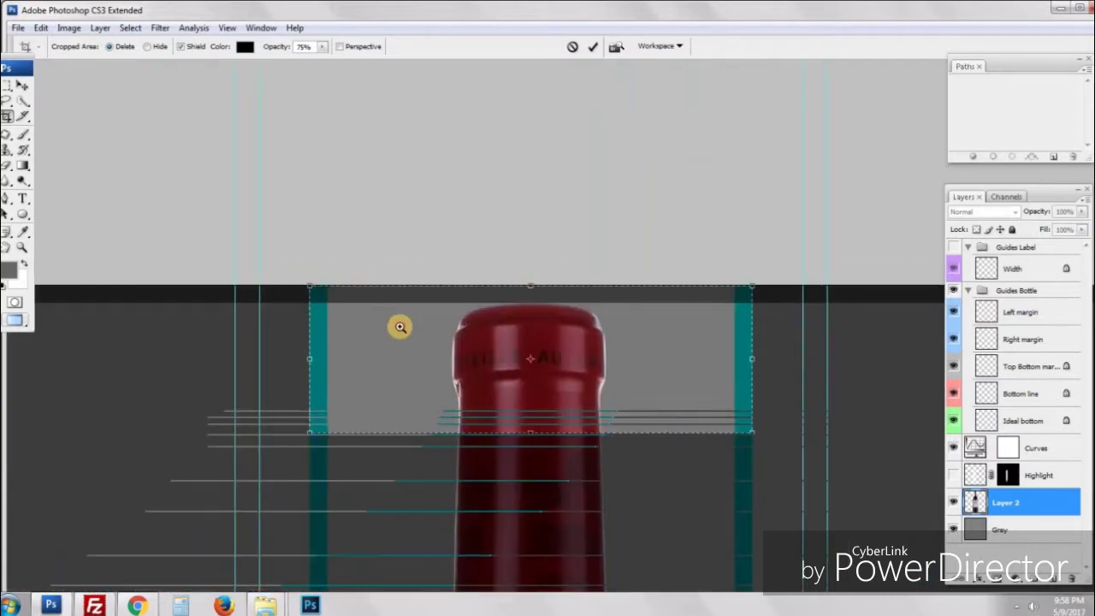
pyautogui.scroll(5, 399, 325)
pyautogui.scroll(-2, 440, 318)
pyautogui.scroll(-2, 556, 479)
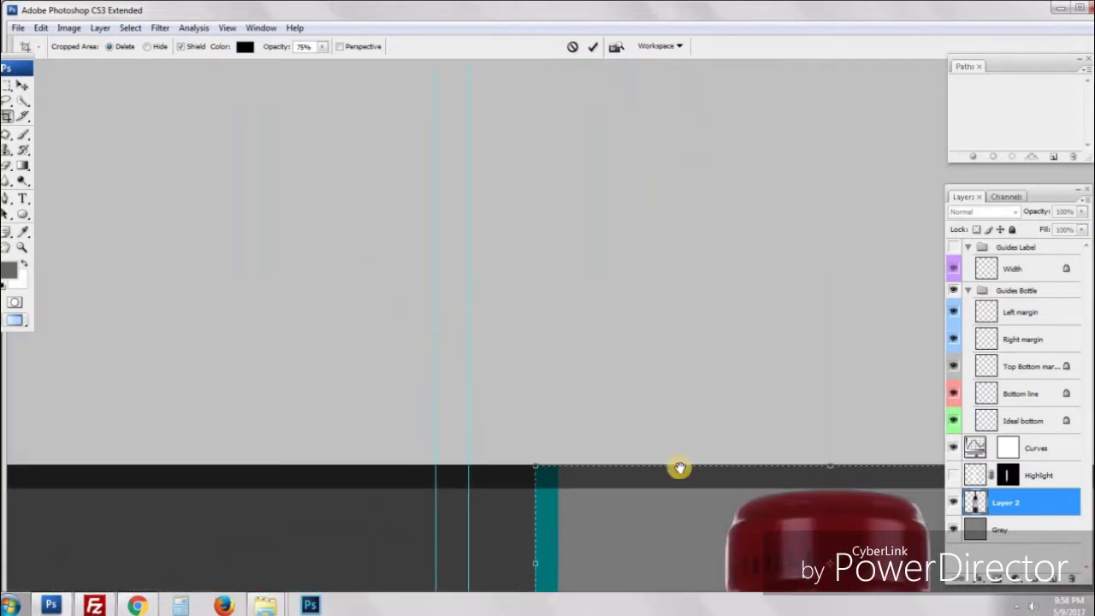
pyautogui.moveTo(677, 468); pyautogui.dragTo(369, 223)
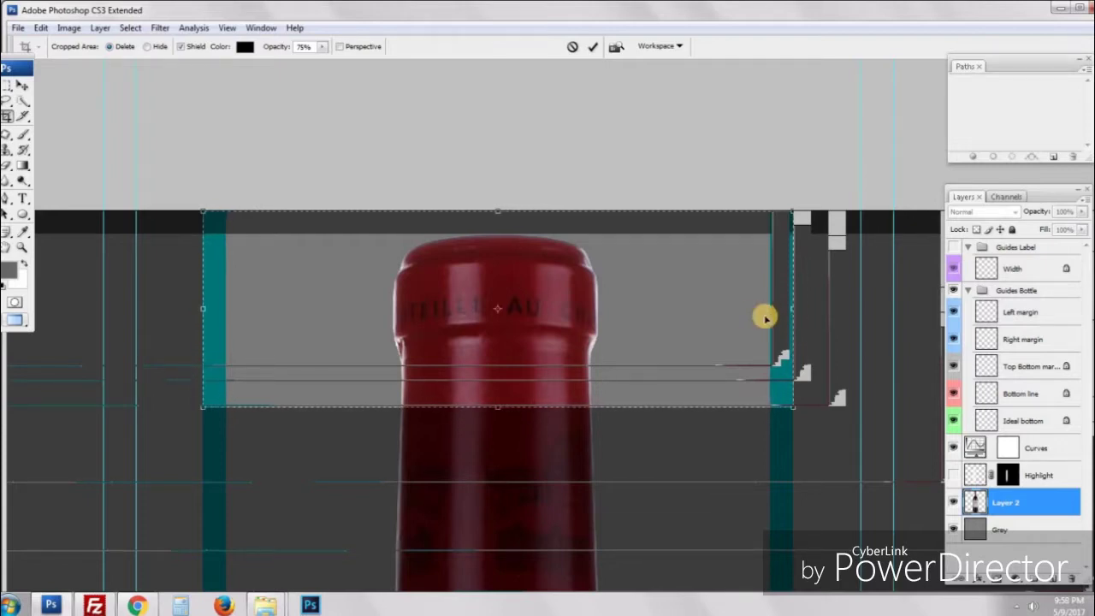
# Step: Extend the crop frame down past the label and the bottle's base to the document's bottom edge
pyautogui.hotkey('ctrl', '-')
pyautogui.hotkey('ctrl', '-')
pyautogui.moveTo(556, 363); pyautogui.dragTo(523, 88)
pyautogui.moveTo(504, 161); pyautogui.dragTo(542, 483)
pyautogui.scroll(-6, 542, 483)
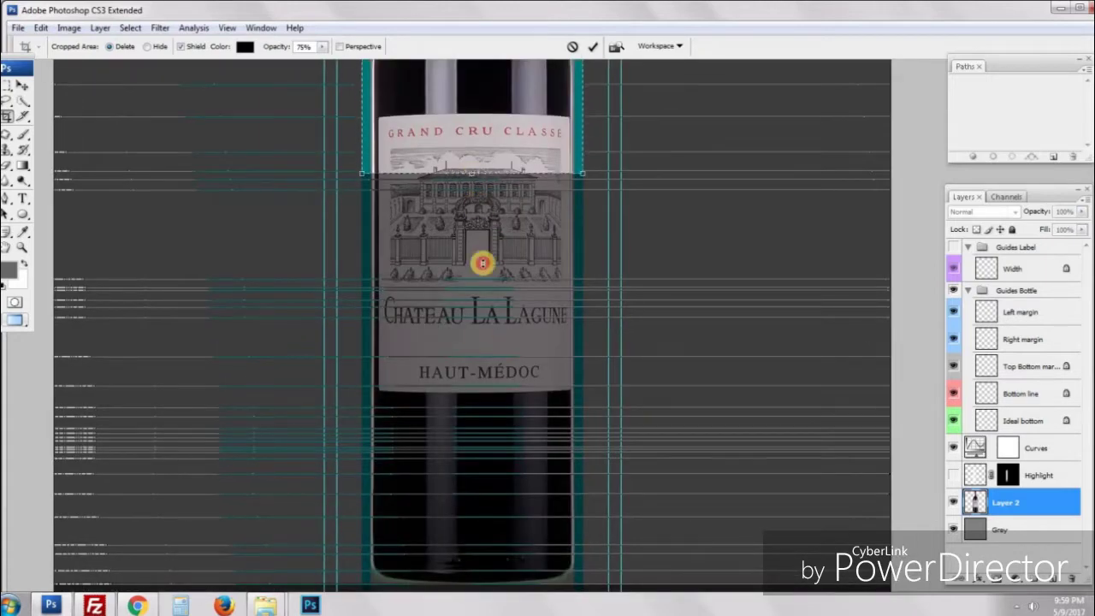
pyautogui.moveTo(489, 489); pyautogui.dragTo(463, 409)
# Step: Check the crop frame's lower corners against the document's bottom edge and the outer edges of both margin strips
pyautogui.moveTo(318, 374); pyautogui.dragTo(533, 512)
pyautogui.hotkey('ctrl', '-')
pyautogui.hotkey('ctrl', '-')
pyautogui.hotkey('ctrl', '-')
pyautogui.hotkey('ctrl', '-')
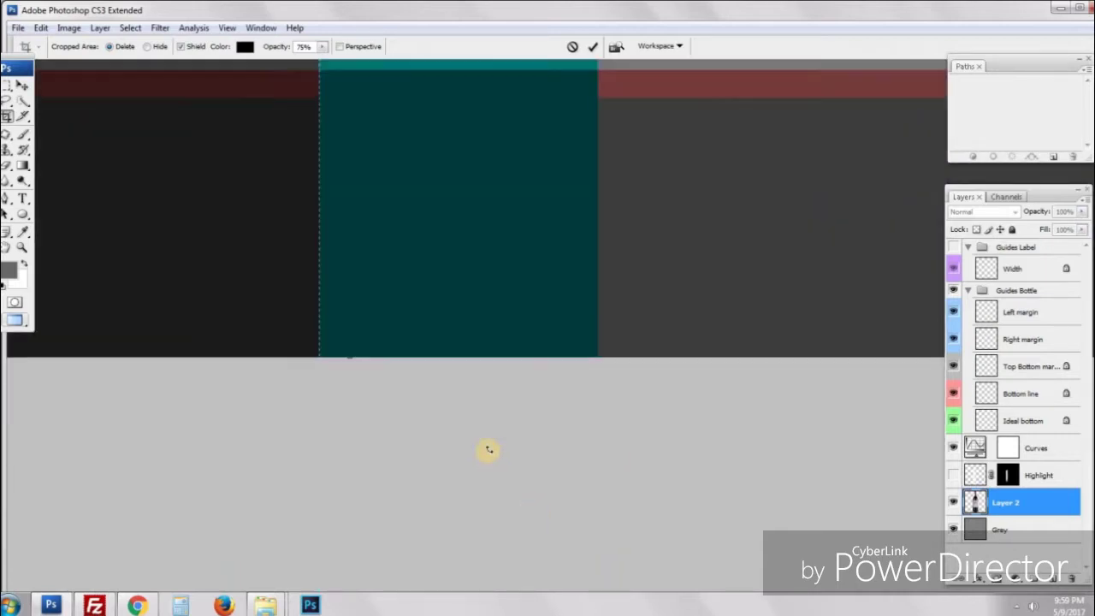
pyautogui.moveTo(499, 397); pyautogui.dragTo(181, 425)
pyautogui.moveTo(445, 411); pyautogui.dragTo(171, 399)
pyautogui.hscroll(10, 641, 441)
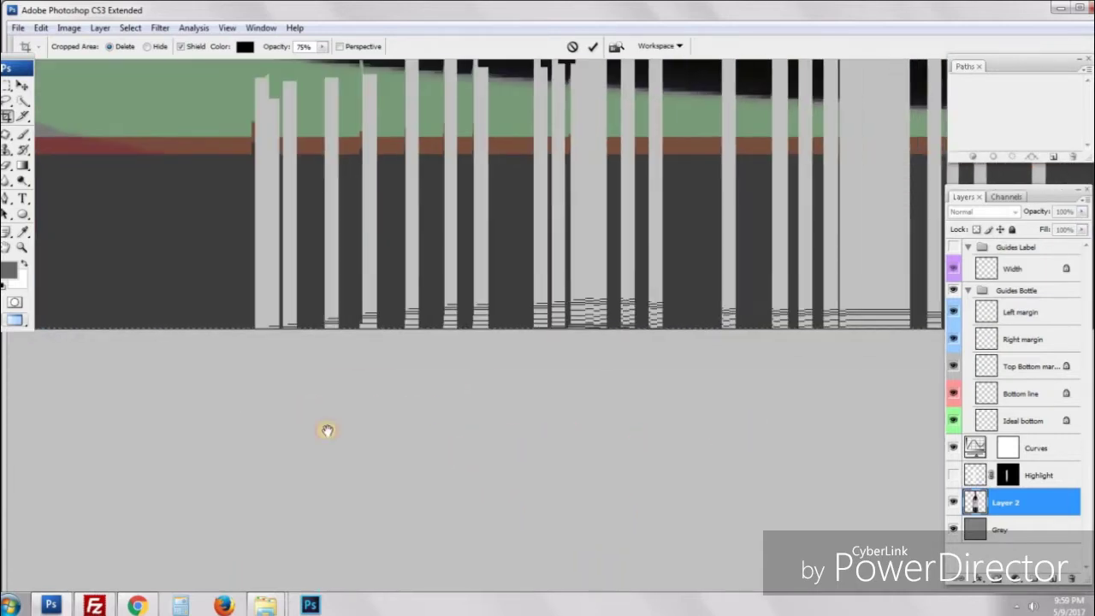
pyautogui.moveTo(855, 426); pyautogui.dragTo(460, 426)
pyautogui.hotkey('ctrl', '-')
pyautogui.hotkey('ctrl', '-')
pyautogui.moveTo(819, 191); pyautogui.dragTo(613, 278)
pyautogui.moveTo(467, 212); pyautogui.dragTo(827, 420)
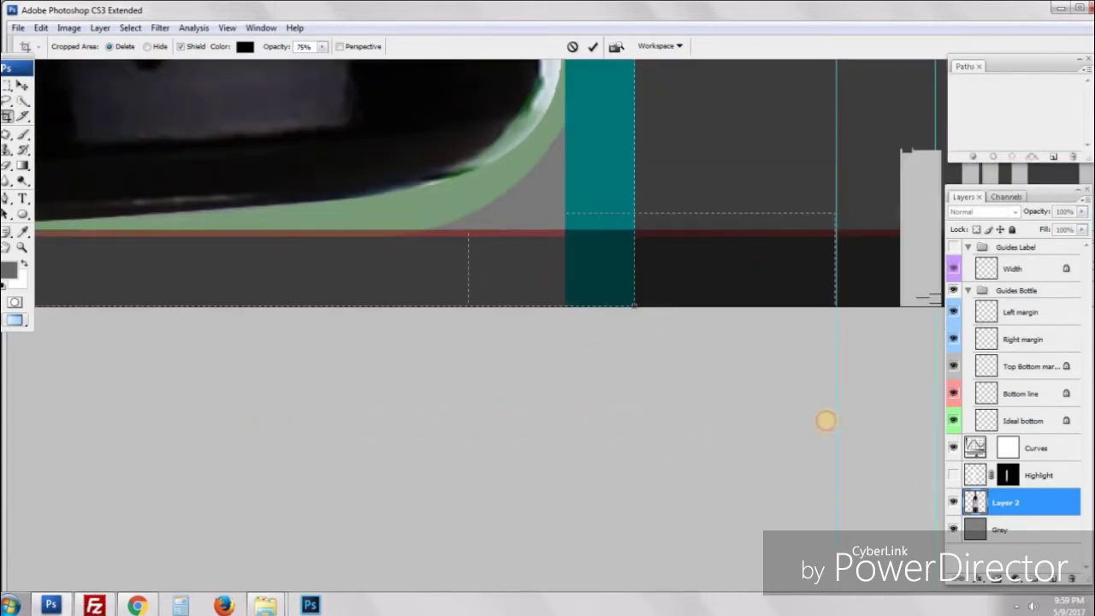
# Step: Apply the crop so the document spans the full height between the outer edges of the margin strips
pyautogui.hotkey('ctrl', '-')
pyautogui.hotkey('ctrl', '-')
pyautogui.hotkey('ctrl', '-')
pyautogui.hotkey('ctrl', '-')
pyautogui.hotkey('ctrl', '-')
pyautogui.scroll(-2, 826, 419)
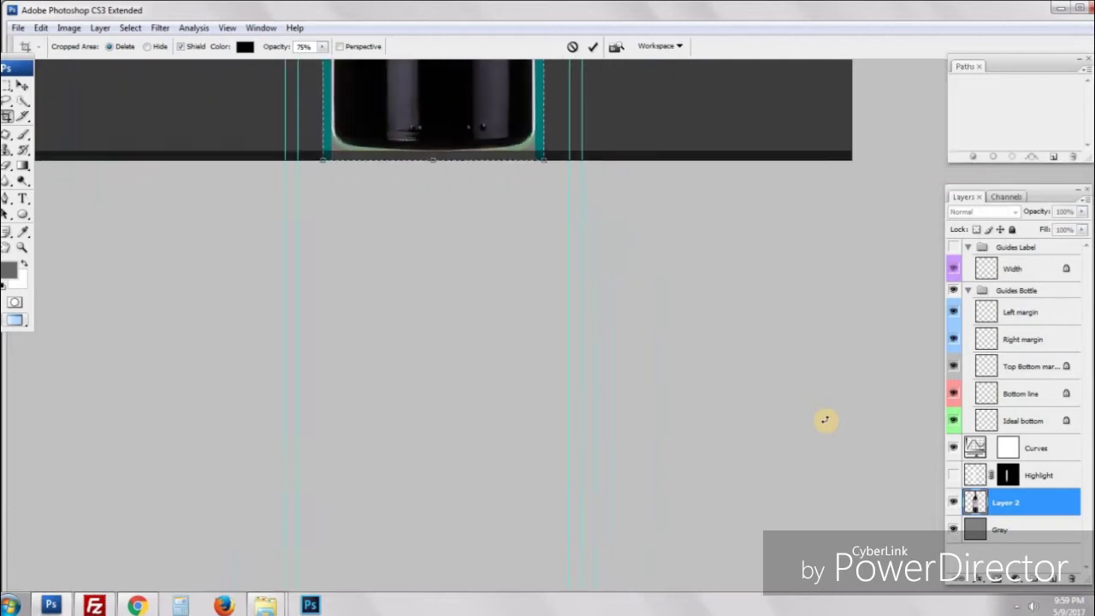
pyautogui.hotkey('ctrl', '0')
pyautogui.press('Return')
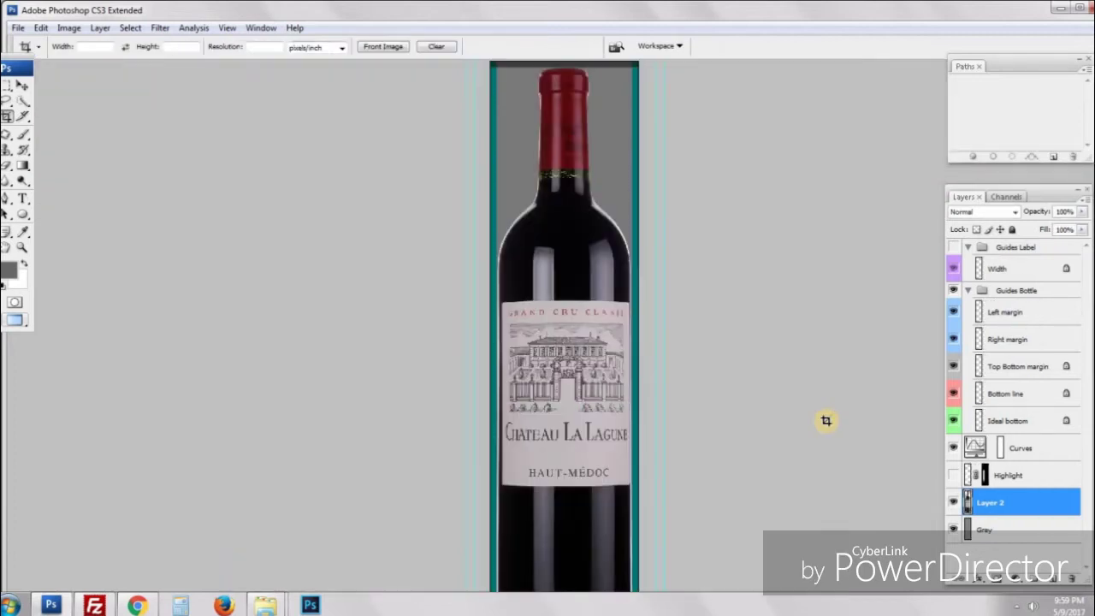
# Step: Hide the Grey background layer and the Guides Bottle group, leaving the bottle on transparency
pyautogui.scroll(-1, 827, 421)
pyautogui.click(953, 530)
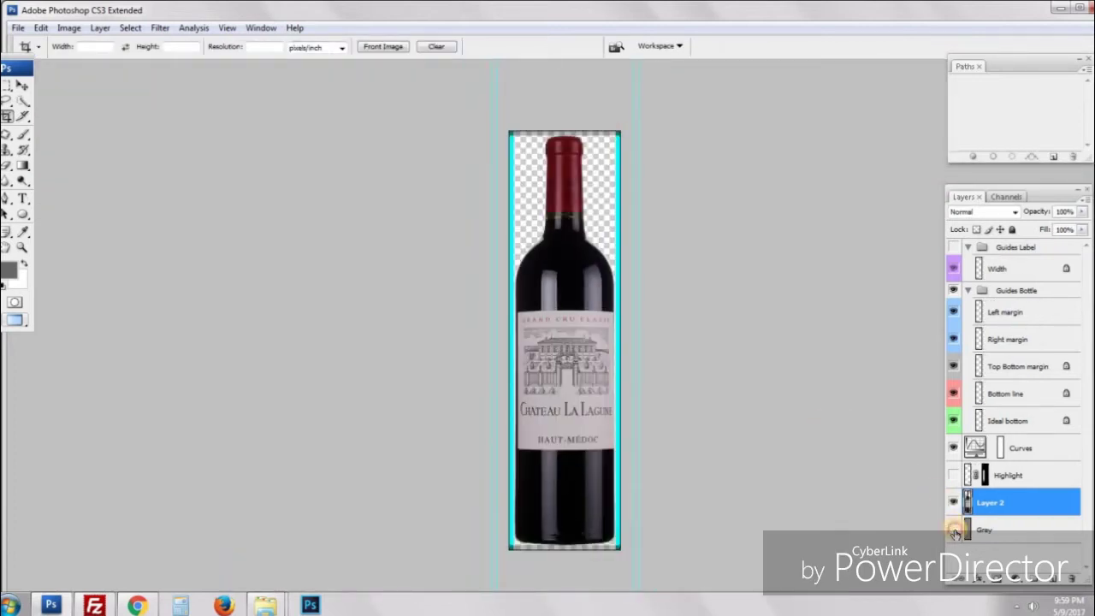
pyautogui.click(955, 291)
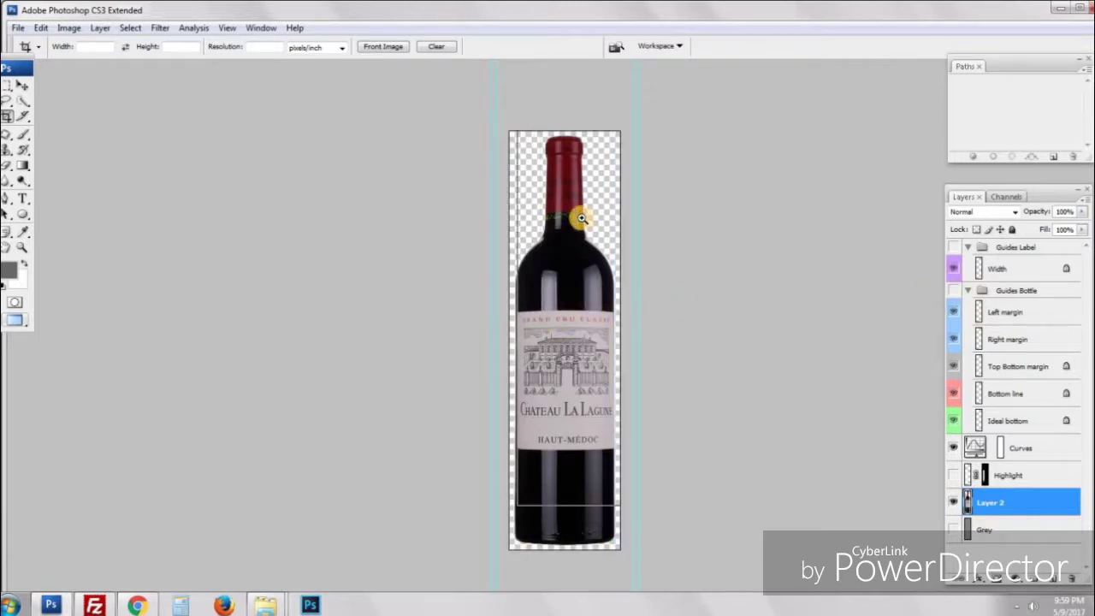
pyautogui.scroll(1, 581, 218)
# Step: Review the cropped image's pixel dimensions and resolution, and look over the whole bottle on transparency
pyautogui.hotkey('ctrl', 'alt', 'i')
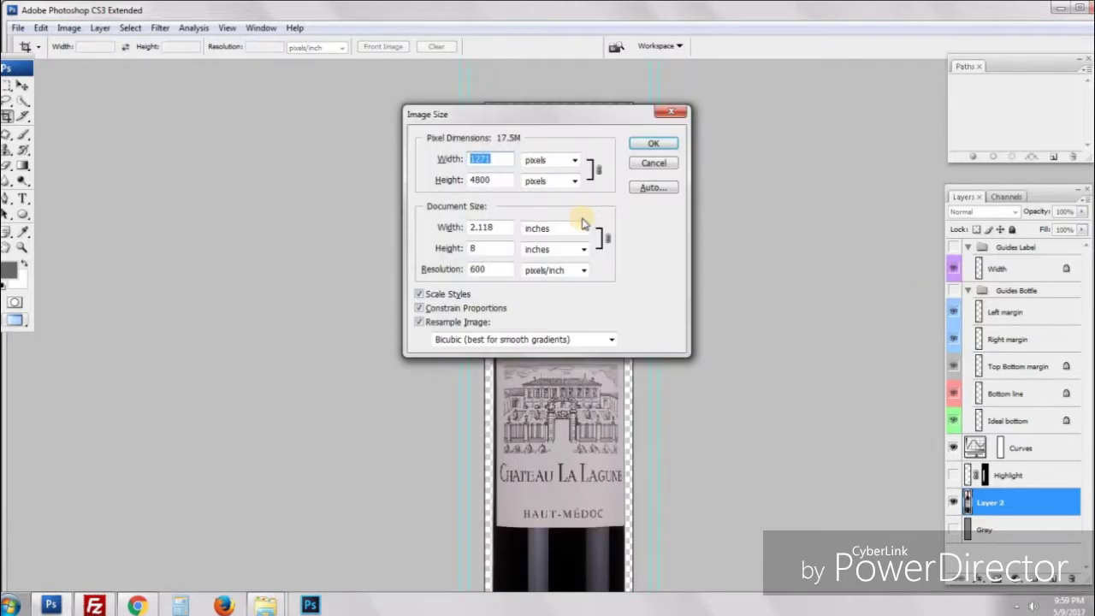
pyautogui.doubleClick(498, 160)
pyautogui.doubleClick(501, 178)
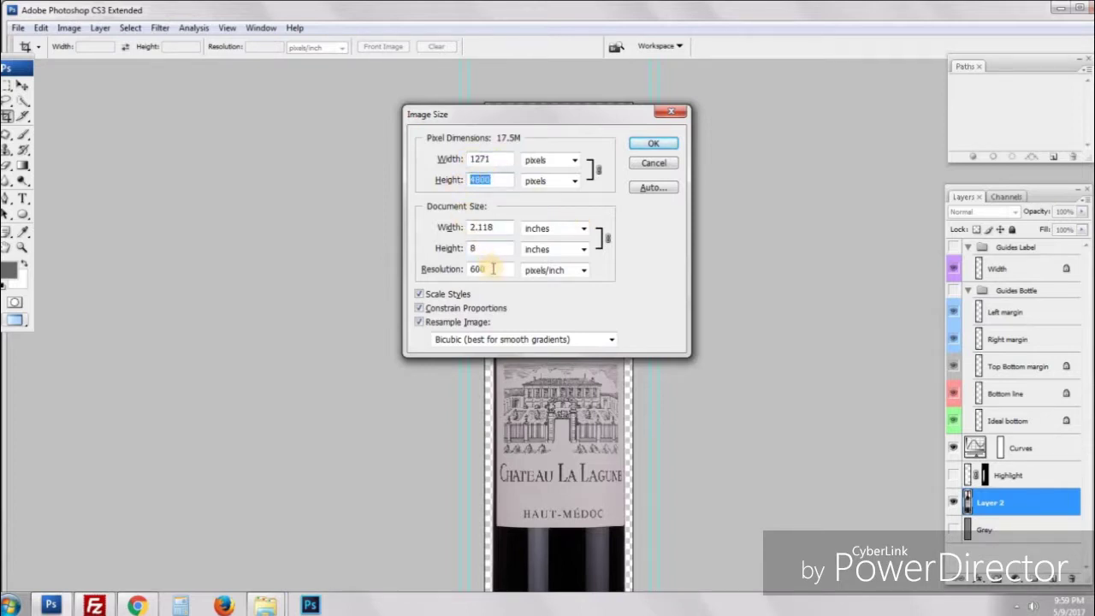
pyautogui.doubleClick(483, 270)
pyautogui.click(643, 144)
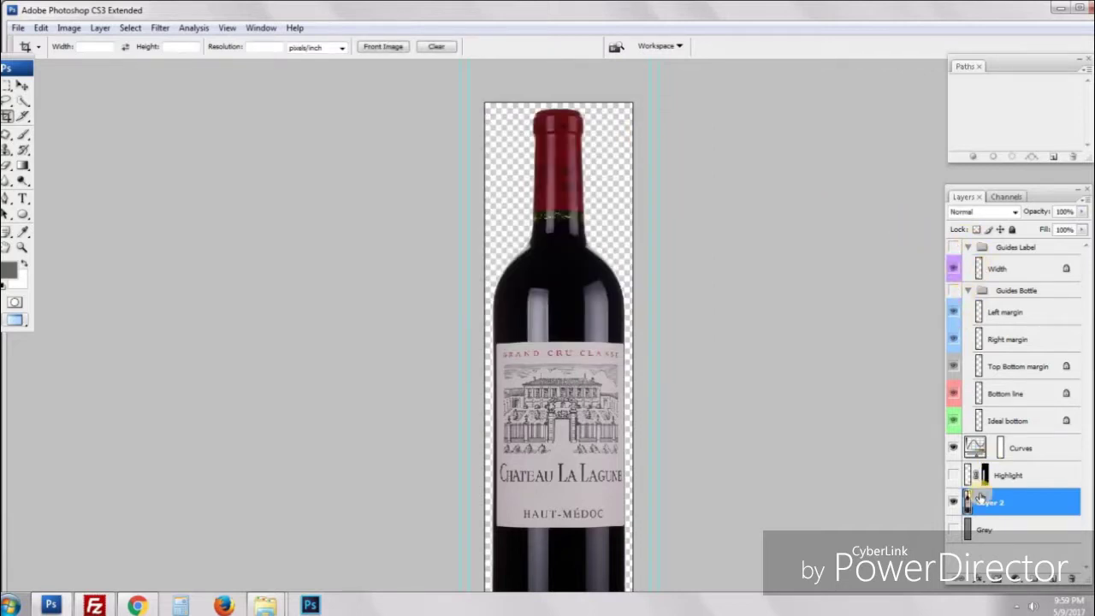
pyautogui.hotkey('ctrl', '-')
pyautogui.hotkey('ctrl', '-')
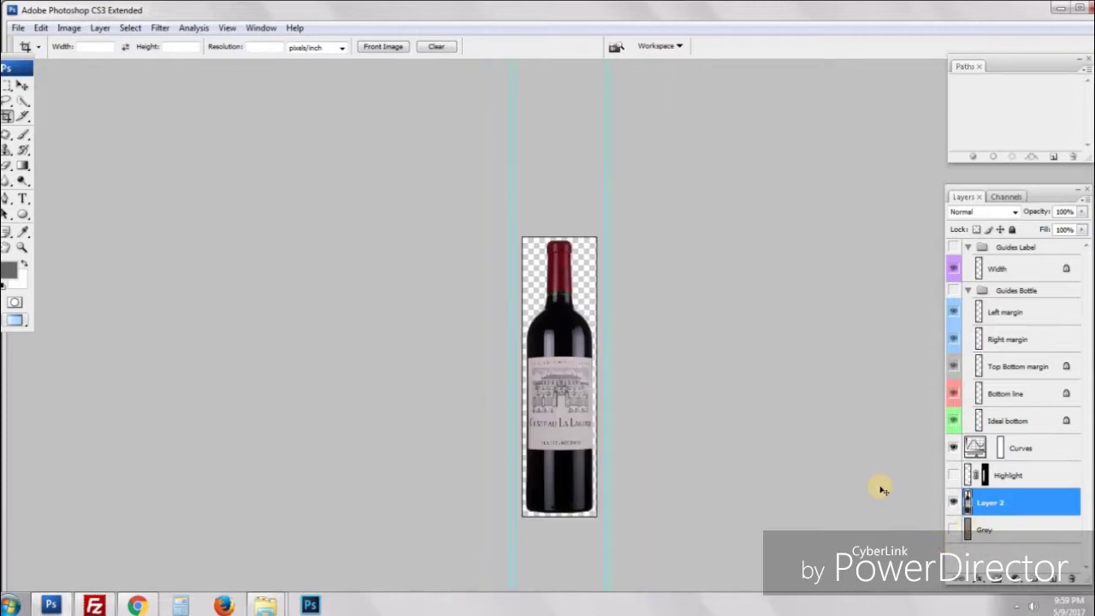
pyautogui.hotkey('ctrl', '+')
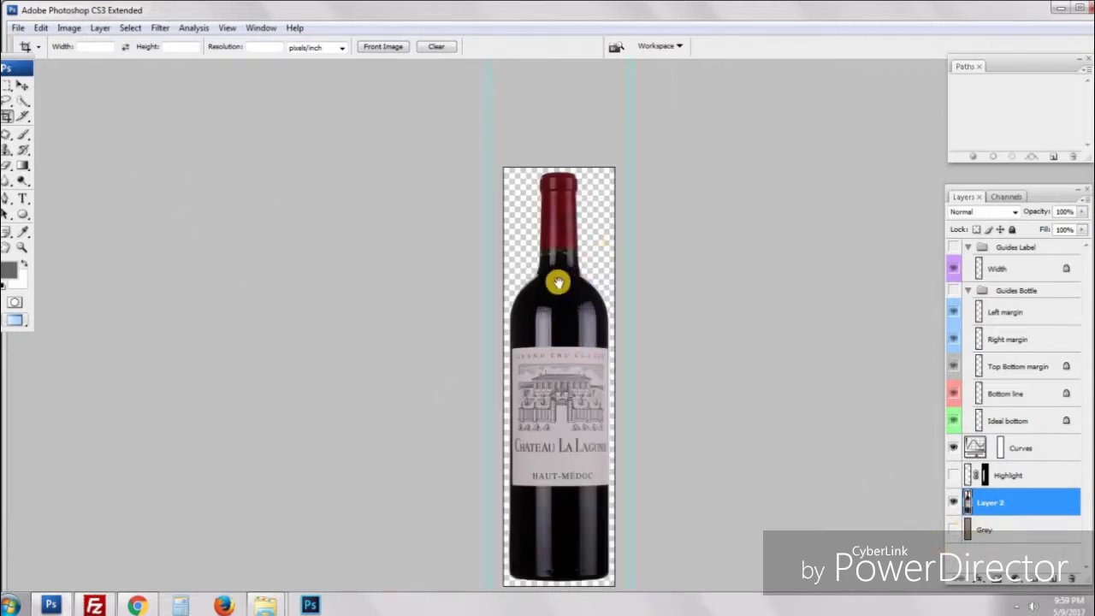
pyautogui.moveTo(557, 281); pyautogui.dragTo(521, 248)
pyautogui.click(18, 27)
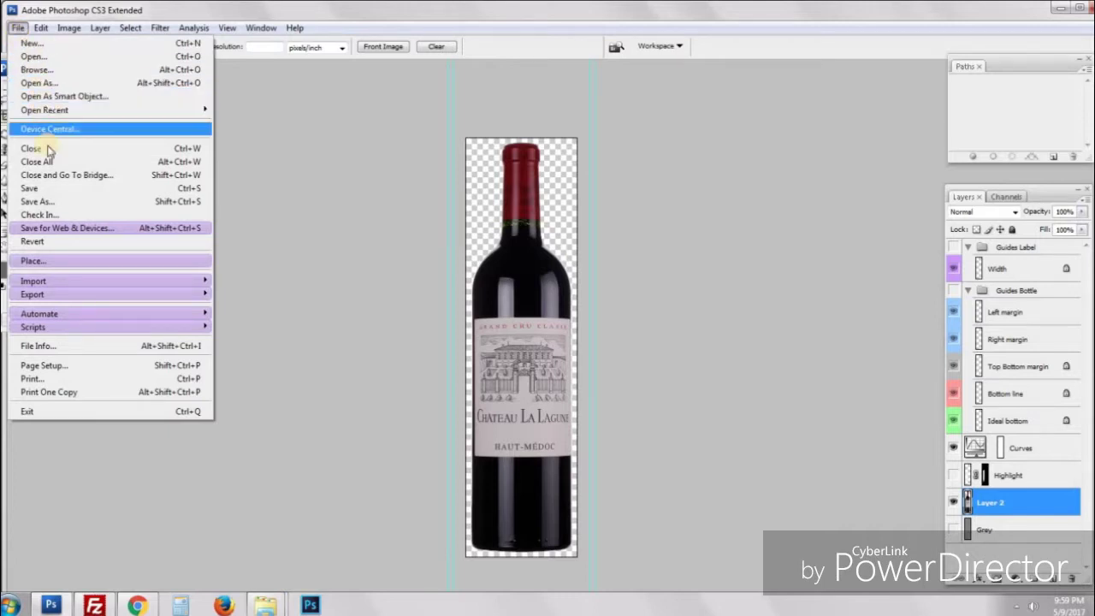
pyautogui.click(43, 213)
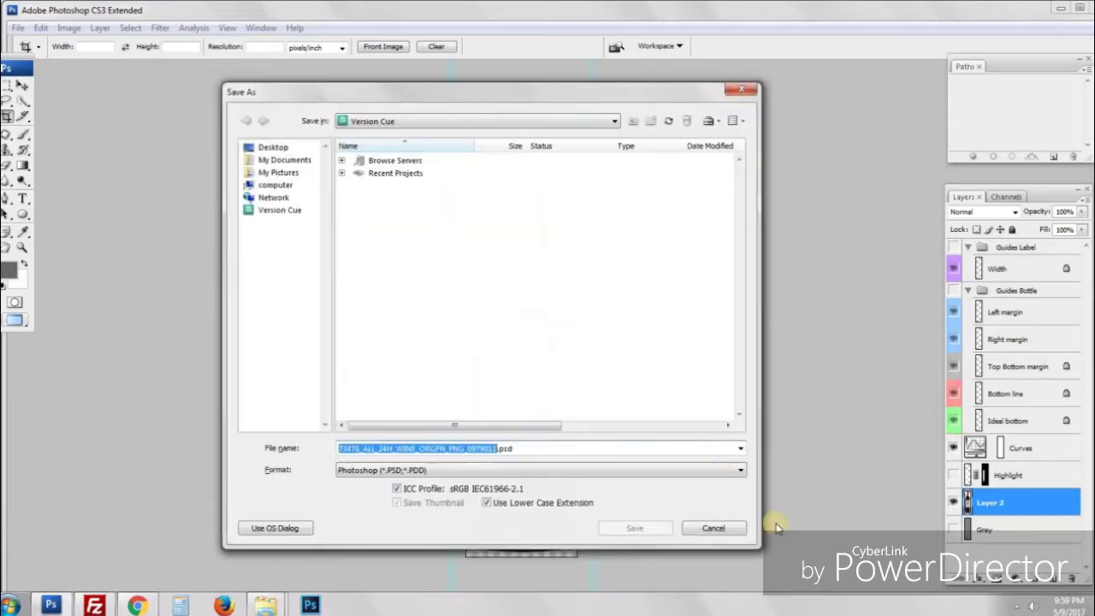
pyautogui.click(714, 528)
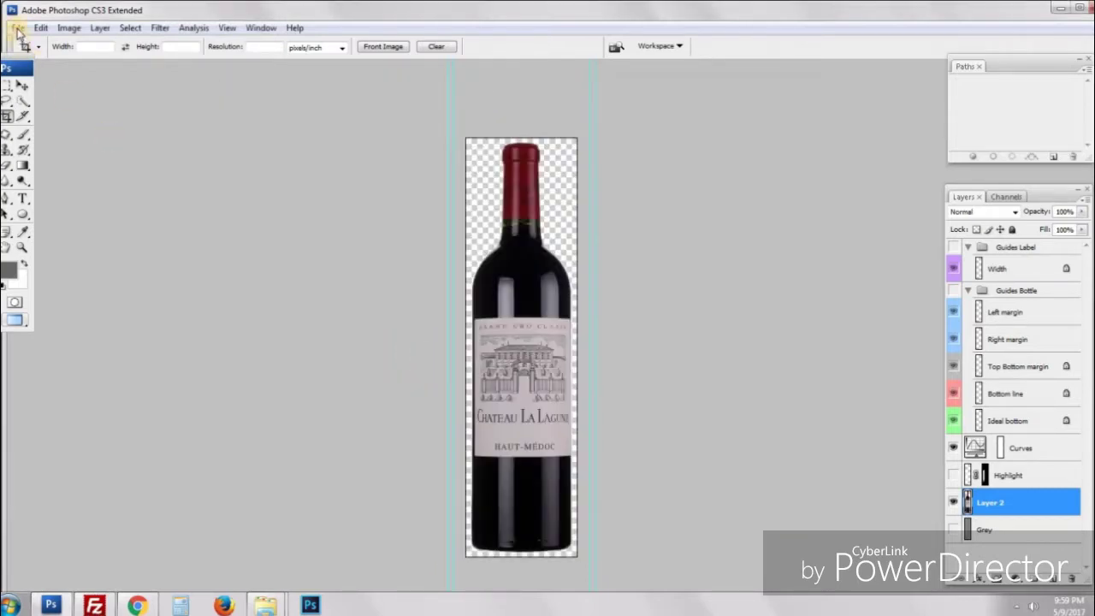
# Step: Save a PNG copy of the cropped bottle in the Tutorial folder's Bottol subfolder, using the Interlaced option
pyautogui.click(17, 28)
pyautogui.click(36, 199)
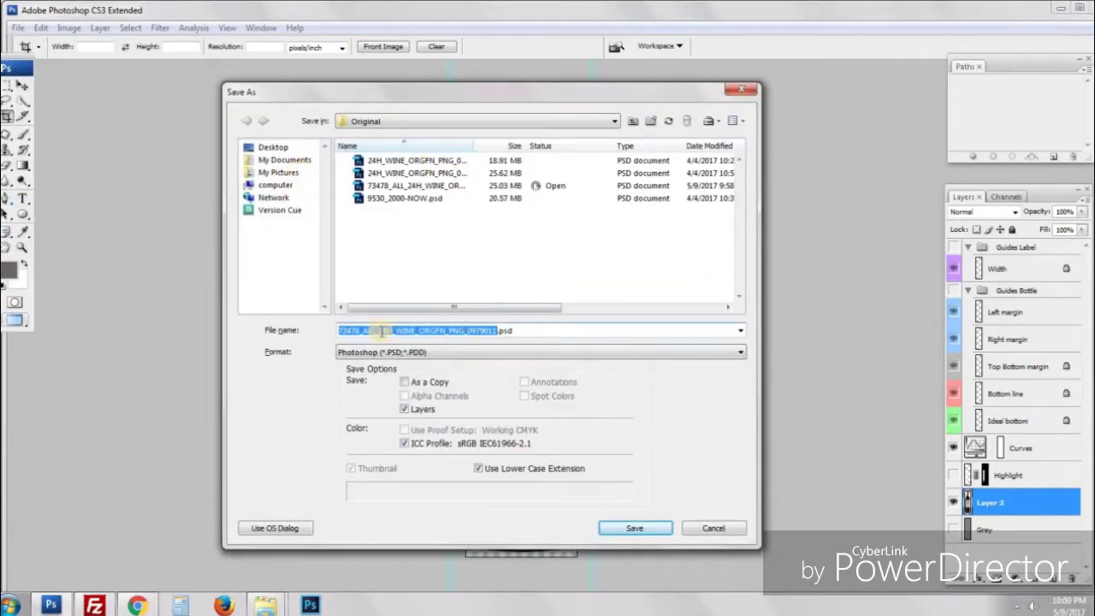
pyautogui.click(633, 120)
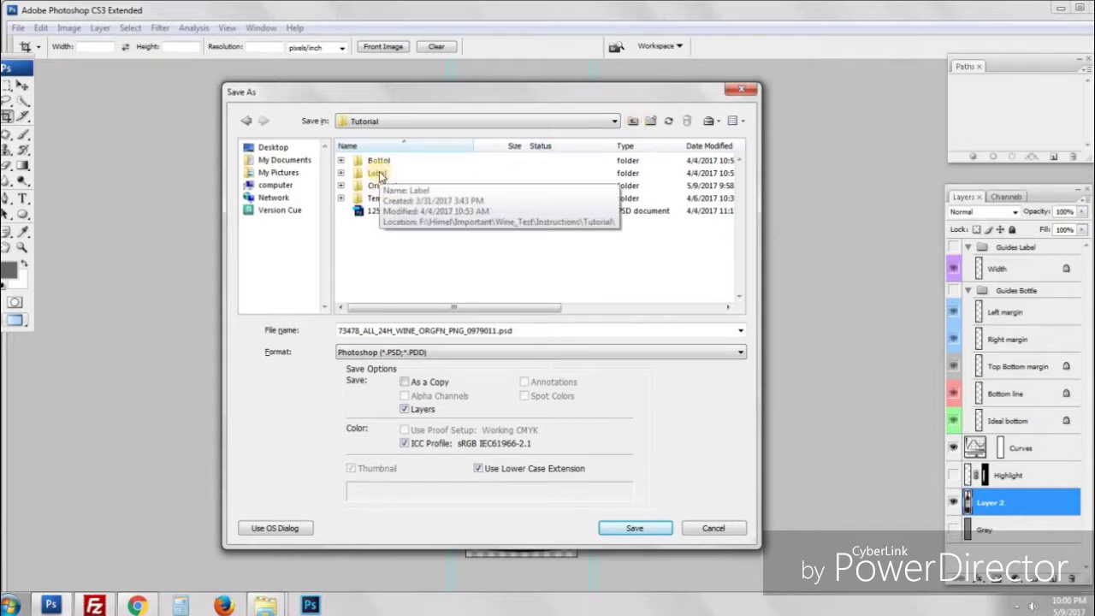
pyautogui.doubleClick(379, 161)
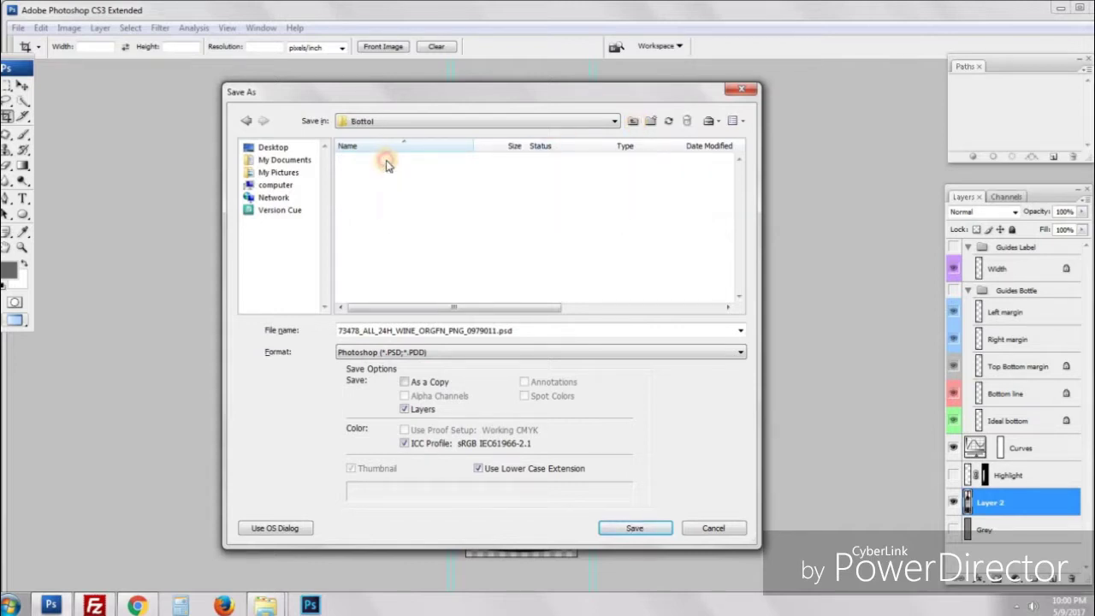
pyautogui.click(420, 352)
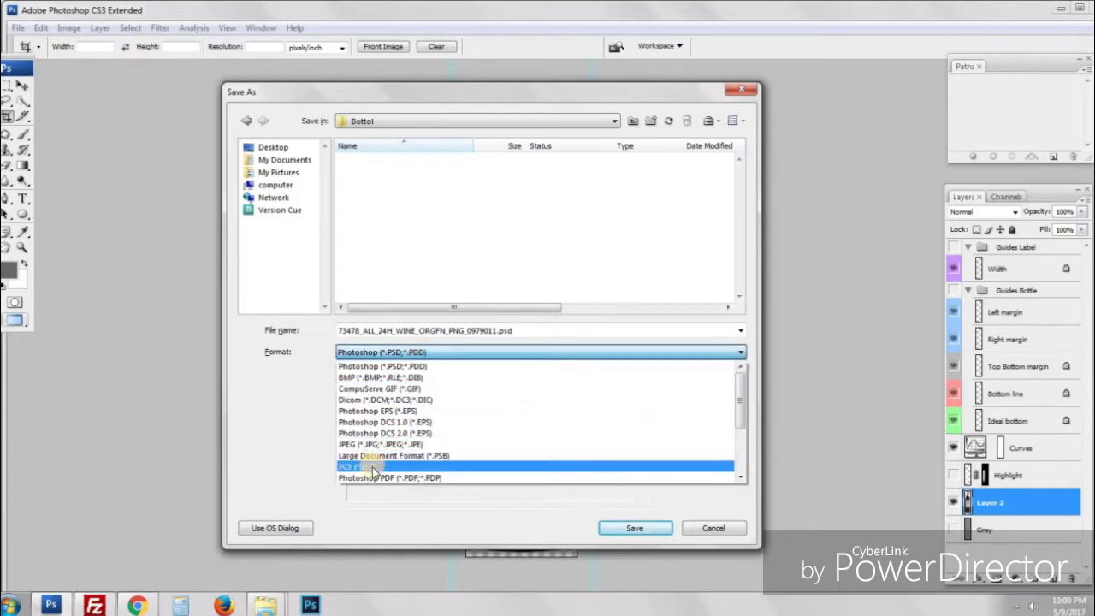
pyautogui.scroll(-3, 380, 462)
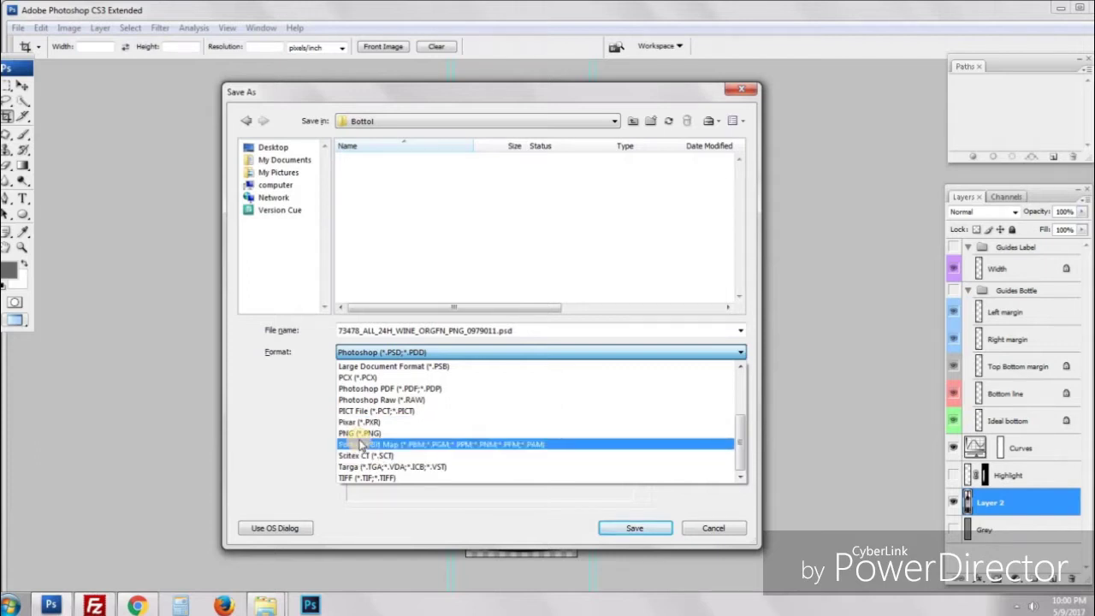
pyautogui.click(359, 433)
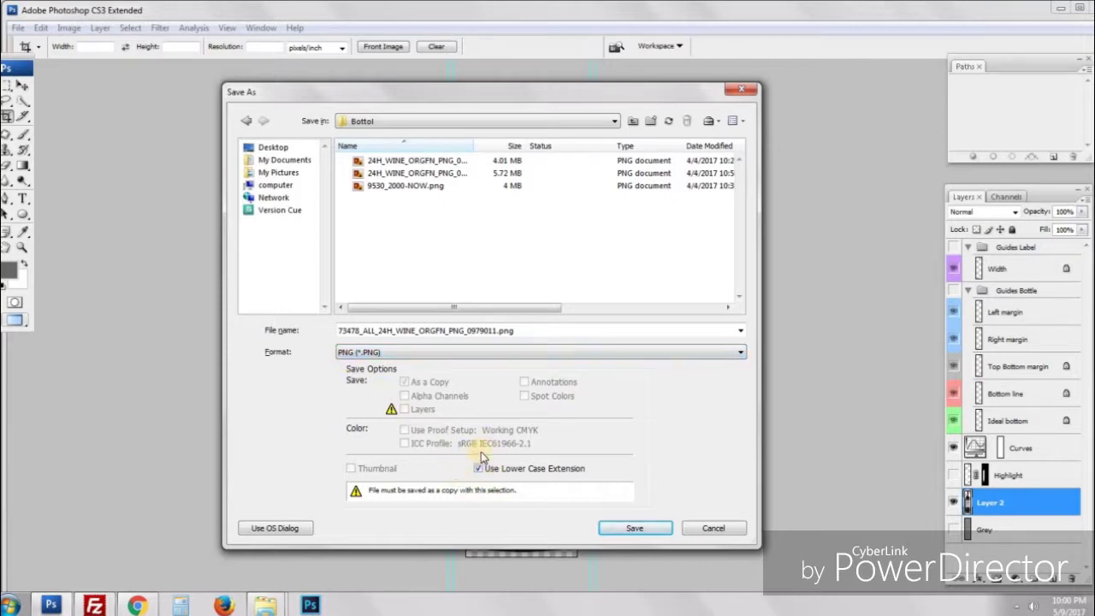
pyautogui.click(626, 529)
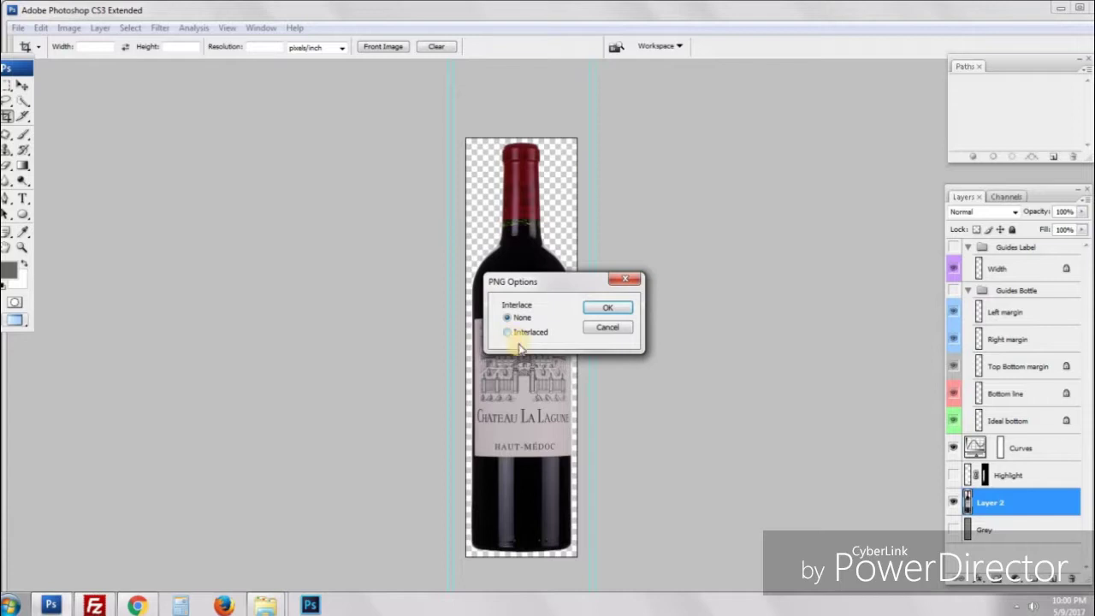
pyautogui.click(509, 333)
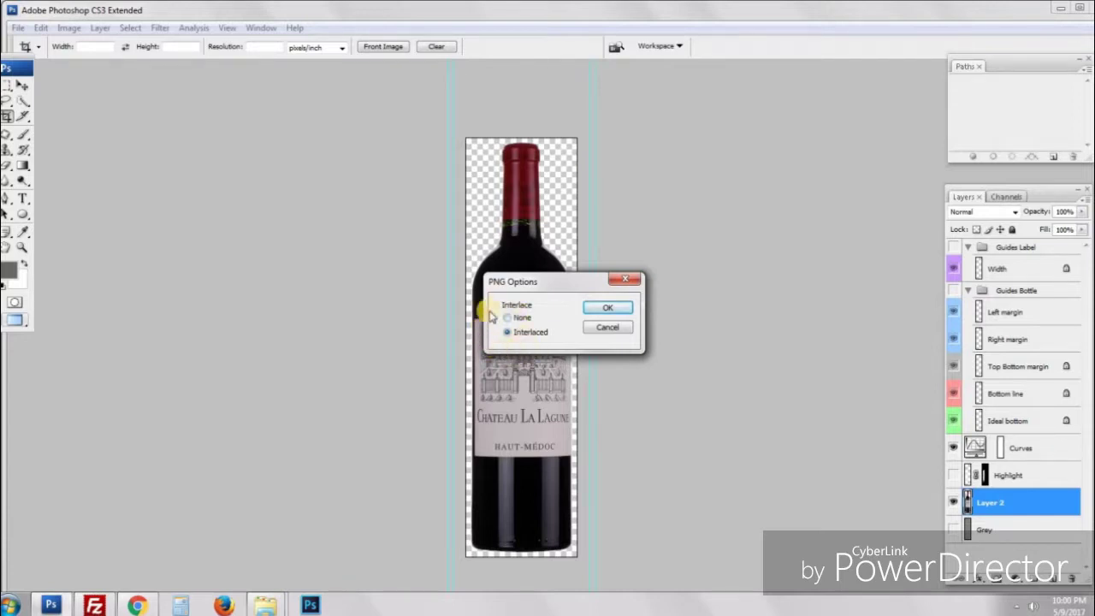
pyautogui.click(596, 308)
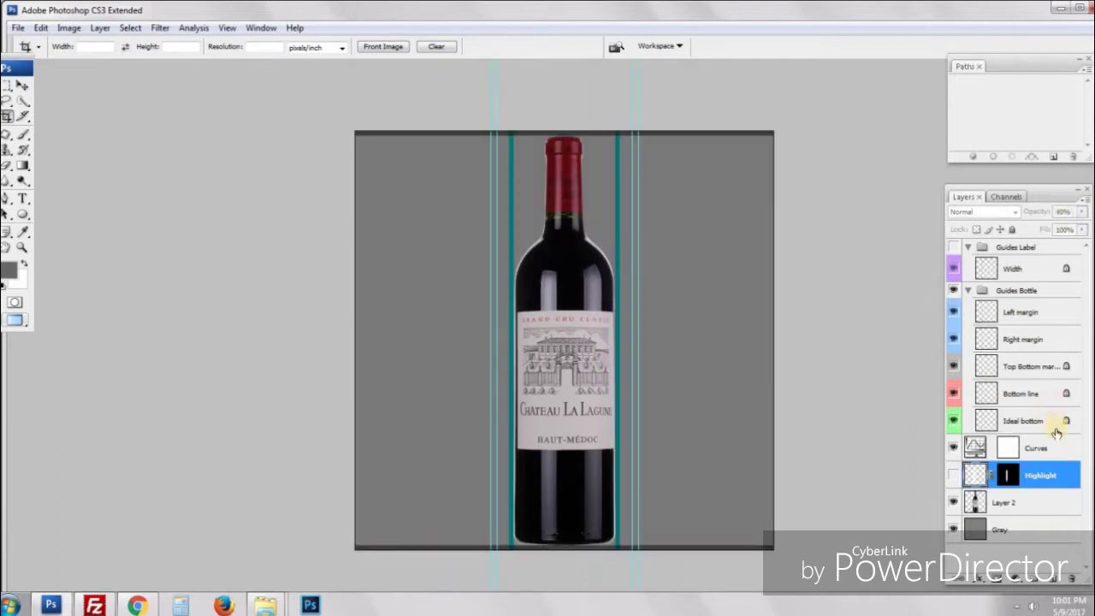
# Step: Merge the Highlight layer with Layer 2, and show the Guides Label group instead of the Guides Bottle group
pyautogui.keyDown('shift'); pyautogui.click(1025, 501); pyautogui.keyUp('shift')
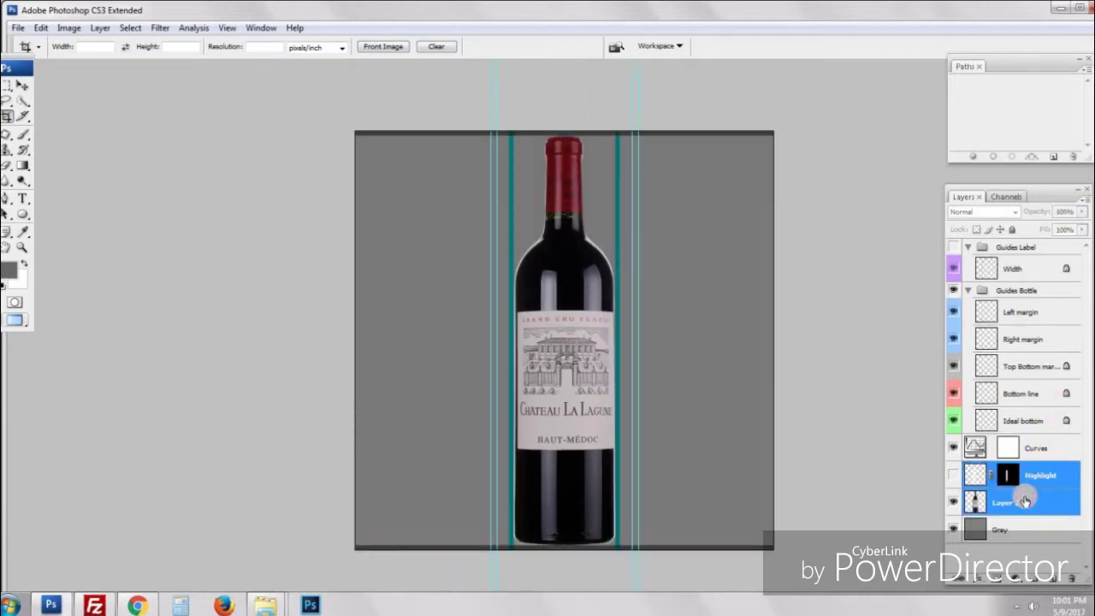
pyautogui.hotkey('ctrl', 'e')
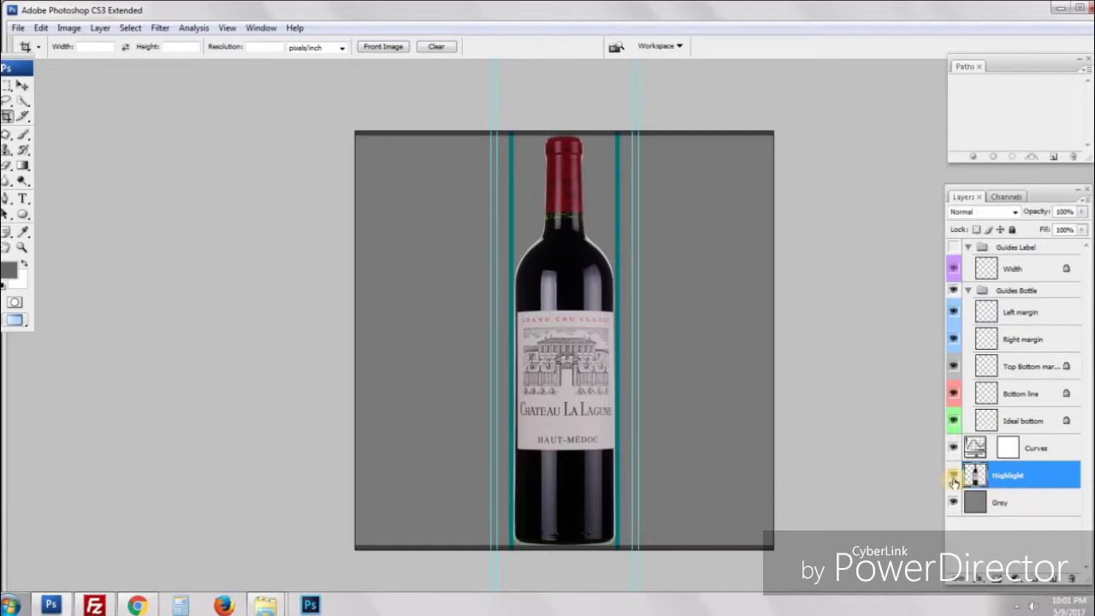
pyautogui.click(953, 271)
pyautogui.click(953, 292)
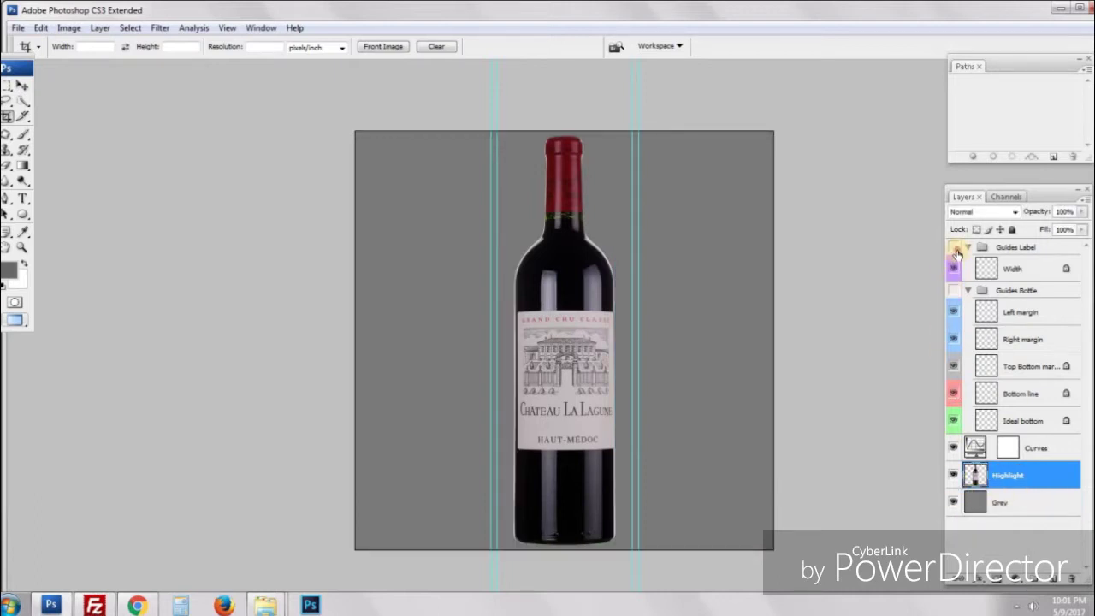
pyautogui.click(955, 249)
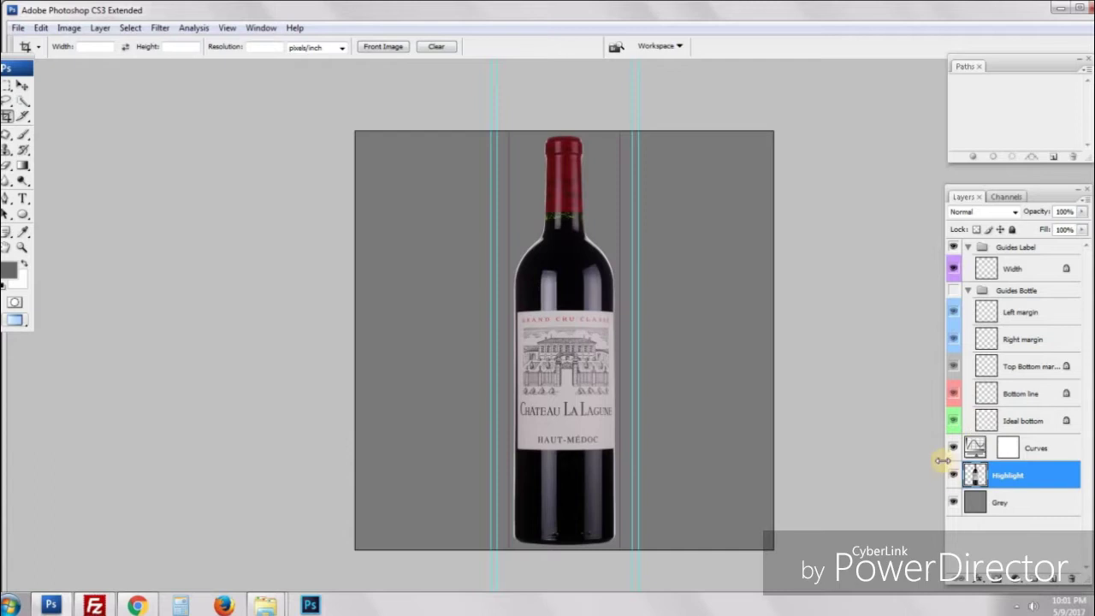
# Step: Scale the merged bottle proportionally about its centre to 108.5% so its sides reach the purple width lines
pyautogui.hotkey('ctrl', 't')
pyautogui.moveTo(447, 104); pyautogui.dragTo(656, 198)
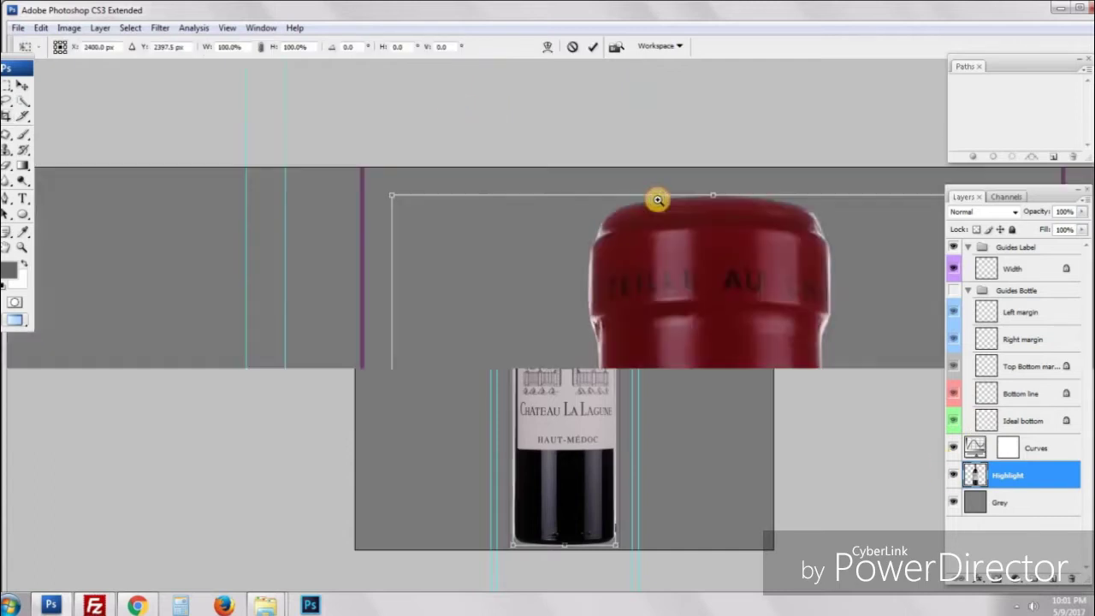
pyautogui.moveTo(619, 255); pyautogui.dragTo(493, 324)
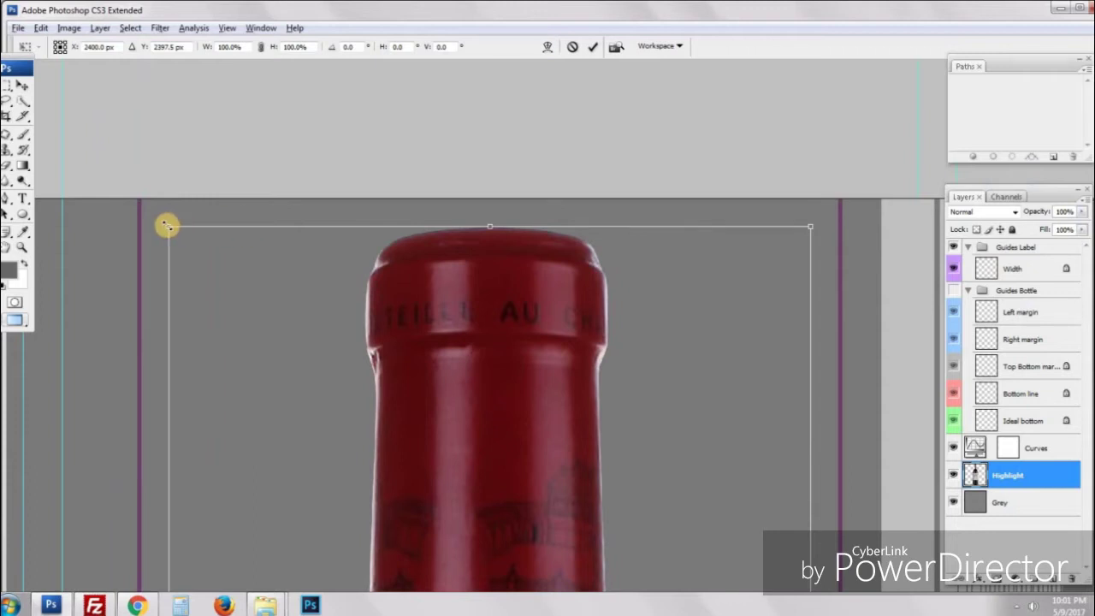
pyautogui.moveTo(167, 225); pyautogui.dragTo(111, 116)
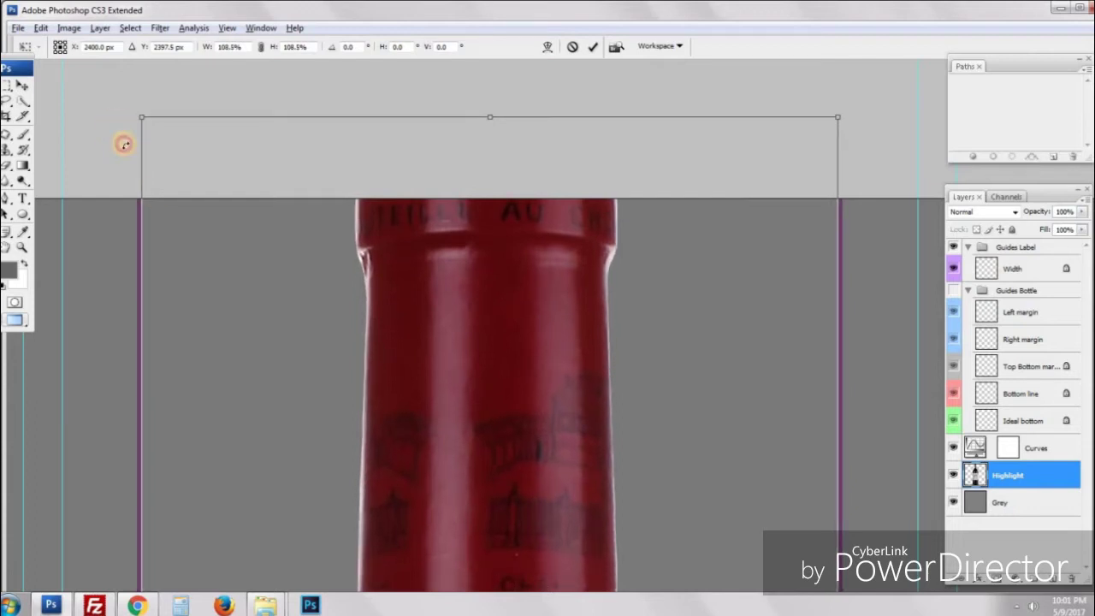
# Step: Check the scaled bottle's bounding box against the width lines on both sides and apply the transform
pyautogui.moveTo(750, 141); pyautogui.dragTo(904, 225)
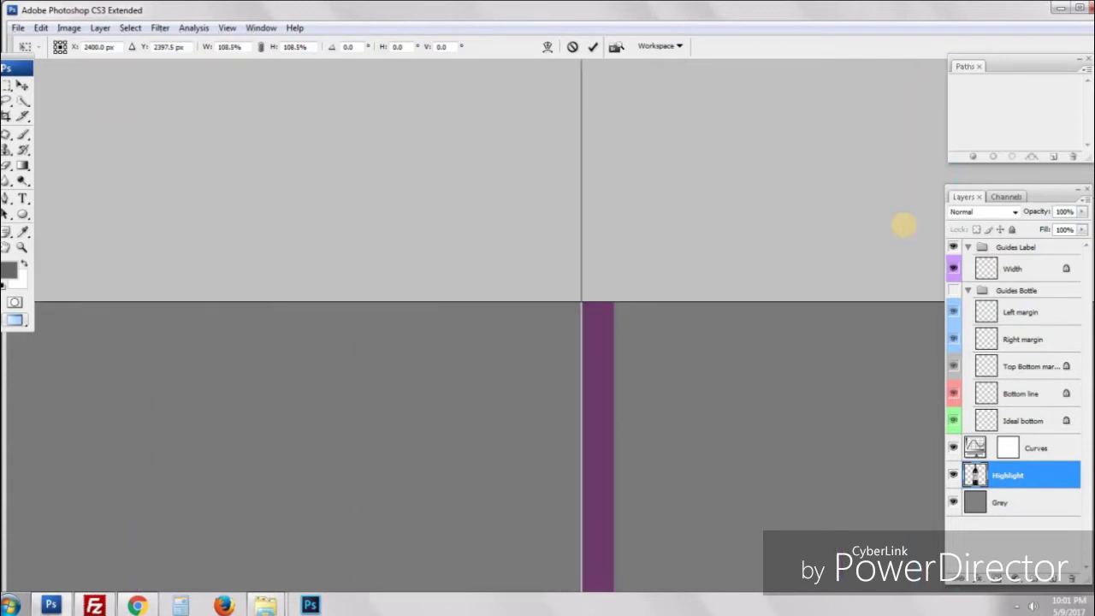
pyautogui.hotkey('ctrl', '-')
pyautogui.hotkey('ctrl', '-')
pyautogui.moveTo(553, 382); pyautogui.dragTo(933, 270)
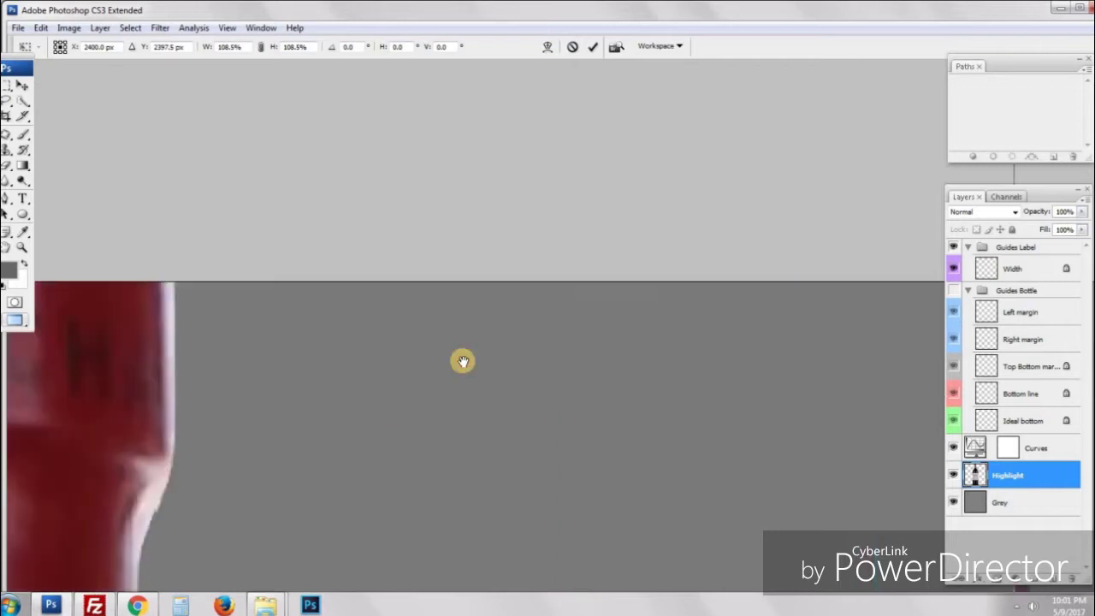
pyautogui.moveTo(462, 362); pyautogui.dragTo(941, 370)
pyautogui.moveTo(264, 353); pyautogui.dragTo(933, 343)
pyautogui.moveTo(334, 356); pyautogui.dragTo(1010, 347)
pyautogui.moveTo(694, 354); pyautogui.dragTo(703, 388)
pyautogui.scroll(-3, 702, 389)
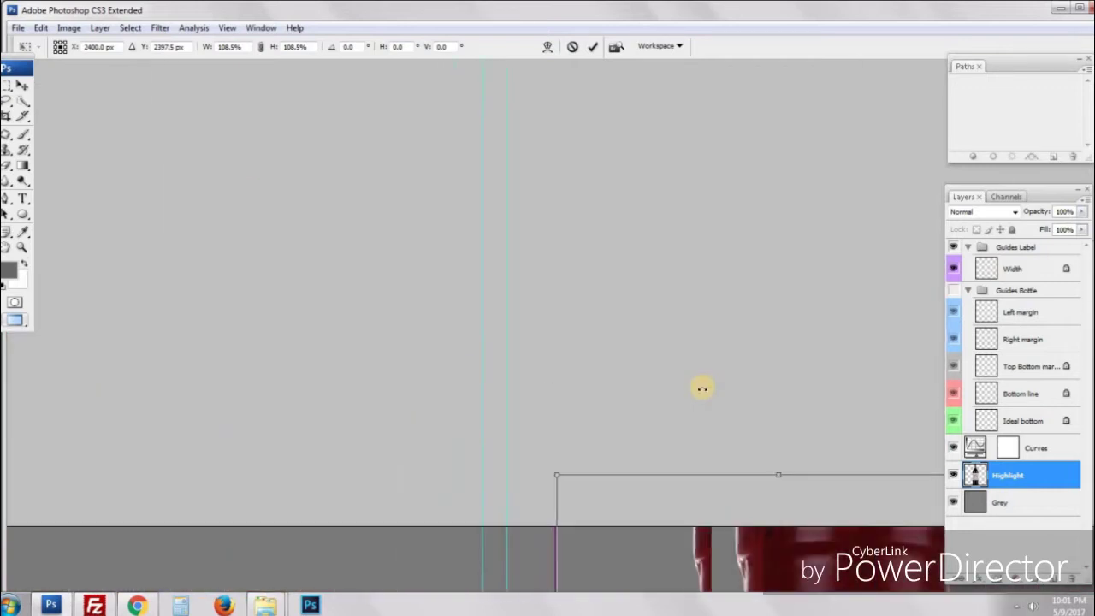
pyautogui.scroll(-2, 702, 389)
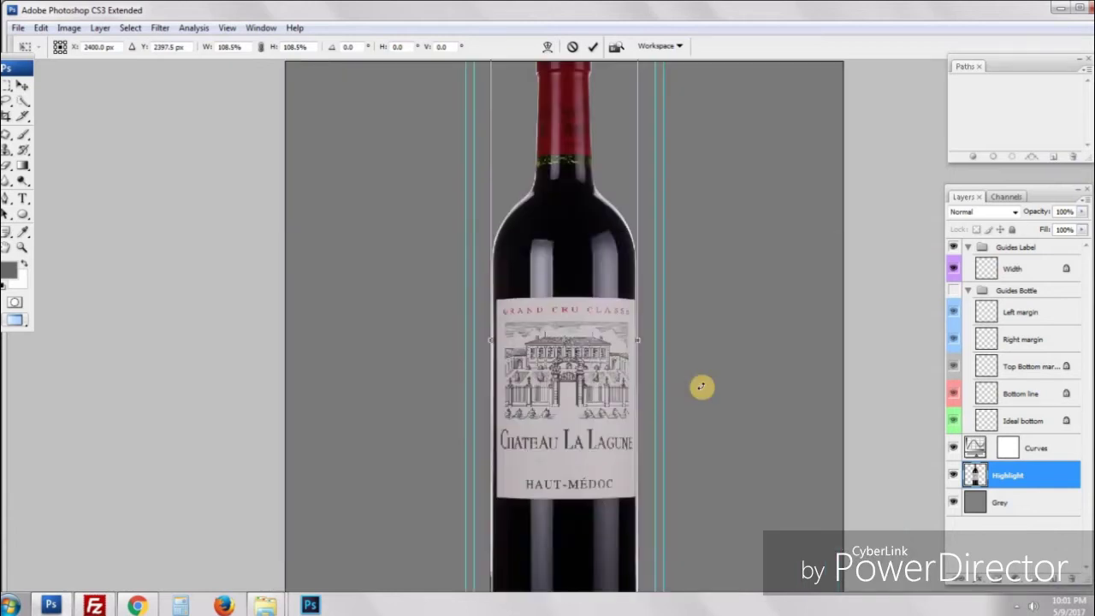
pyautogui.scroll(-1, 702, 386)
pyautogui.press('Return')
# Step: Configure the Crop tool for a width of 960 px, a height of 1280 px and a resolution of 600 pixels/inch
pyautogui.press('c')
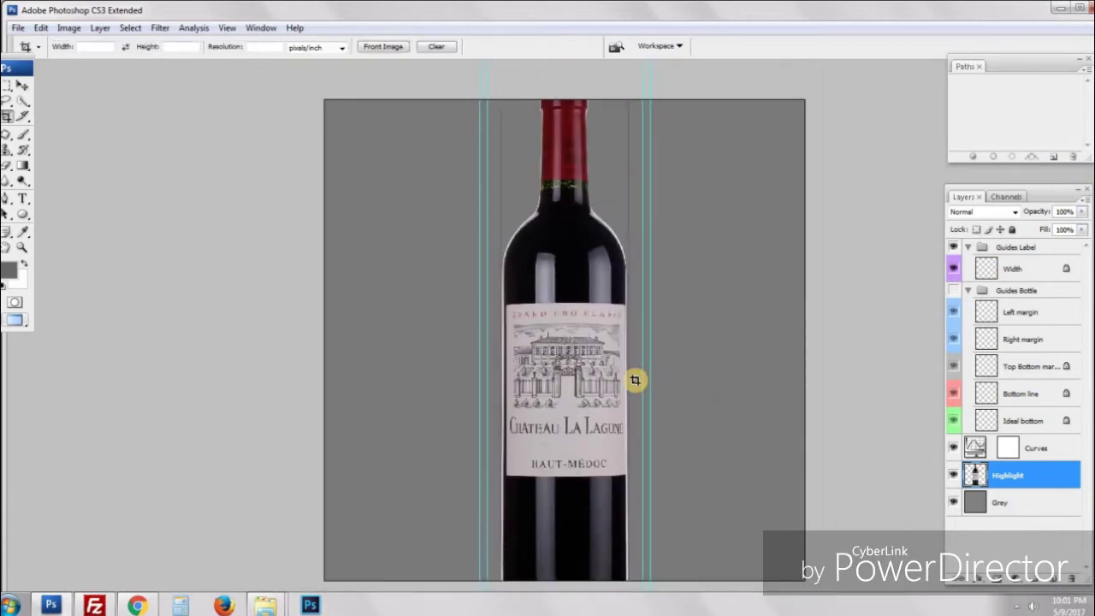
pyautogui.scroll(3, 616, 363)
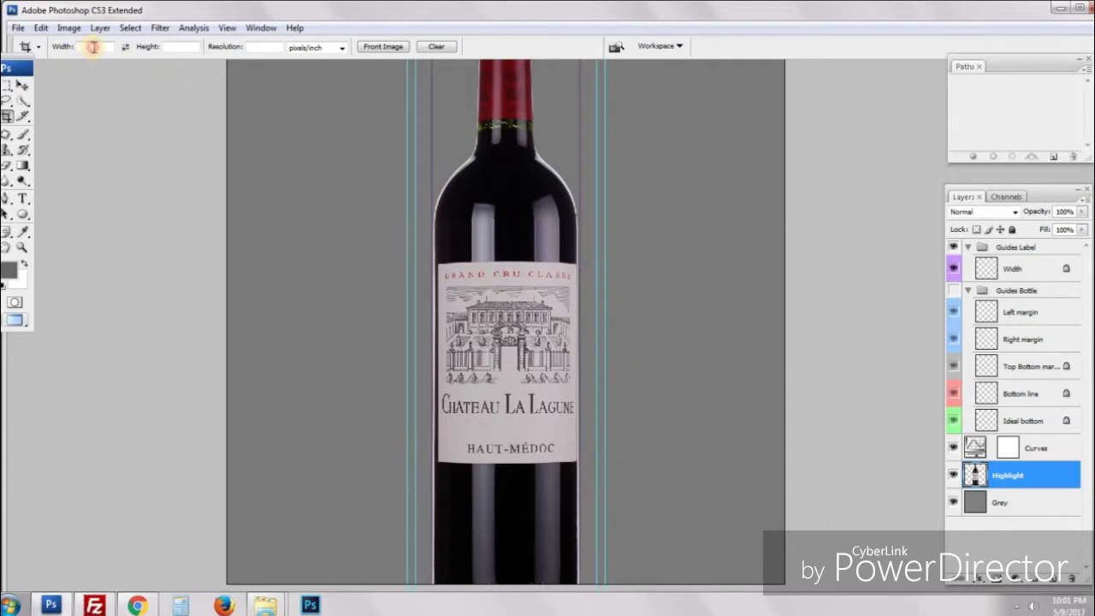
pyautogui.write('960 px')
pyautogui.press('Tab')
pyautogui.write('1280 px')
pyautogui.press('Tab')
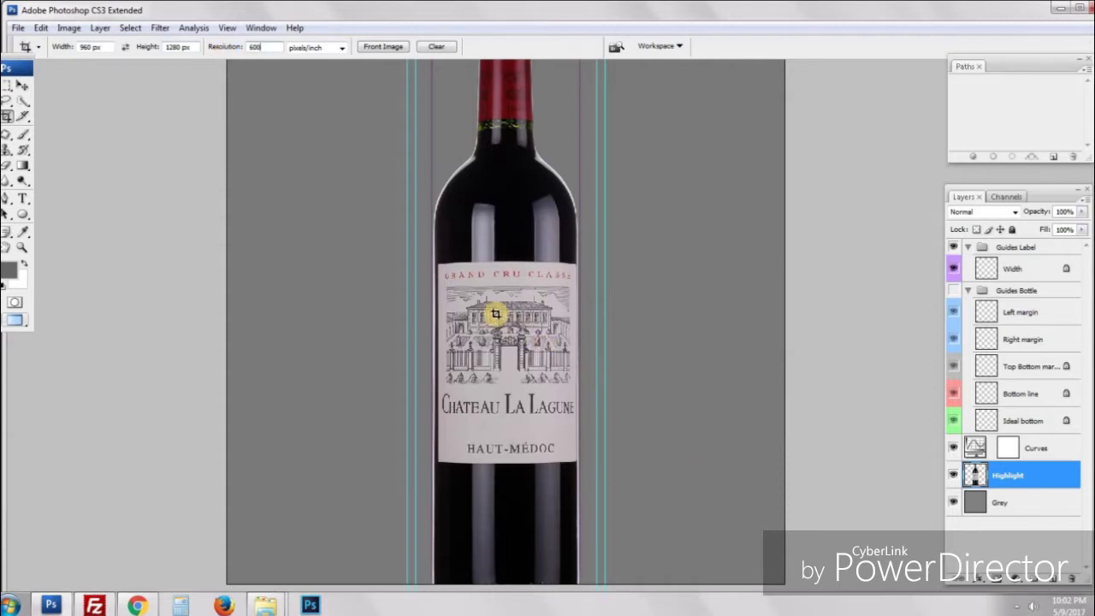
# Step: Draw a crop frame around the bottle's front label, spanning the inner pair of vertical guides
pyautogui.moveTo(426, 246); pyautogui.dragTo(594, 477)
pyautogui.moveTo(558, 207); pyautogui.dragTo(637, 252)
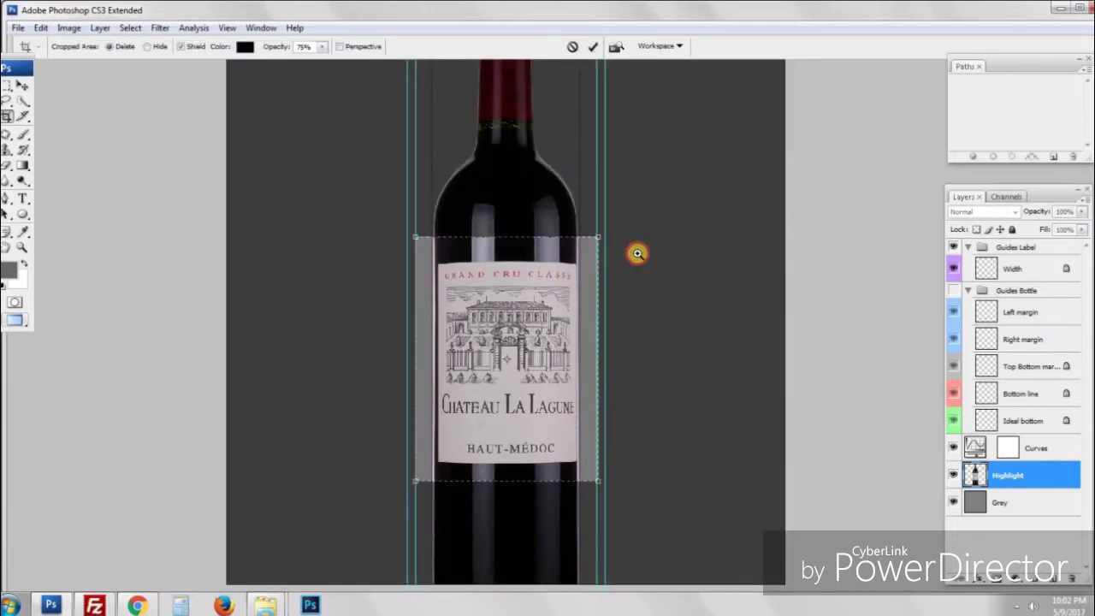
pyautogui.moveTo(647, 428); pyautogui.dragTo(628, 456)
pyautogui.scroll(-6, 628, 455)
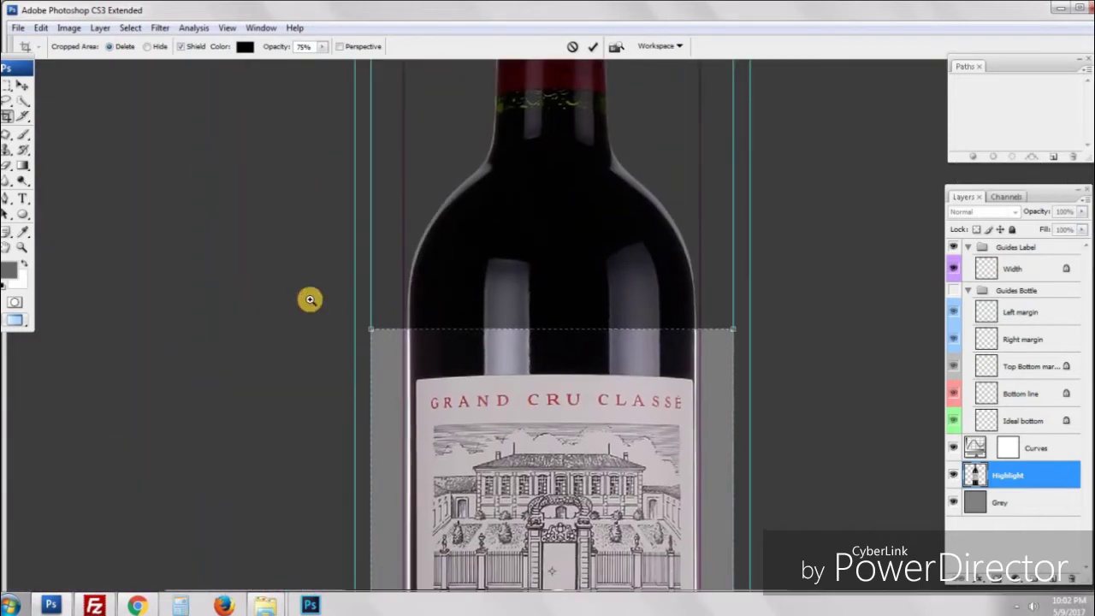
# Step: Align the crop frame's upper-left corner exactly with the inner vertical guide and apply the crop around the label
pyautogui.moveTo(309, 300); pyautogui.dragTo(459, 369)
pyautogui.moveTo(416, 309); pyautogui.dragTo(542, 358)
pyautogui.moveTo(774, 346); pyautogui.dragTo(419, 351)
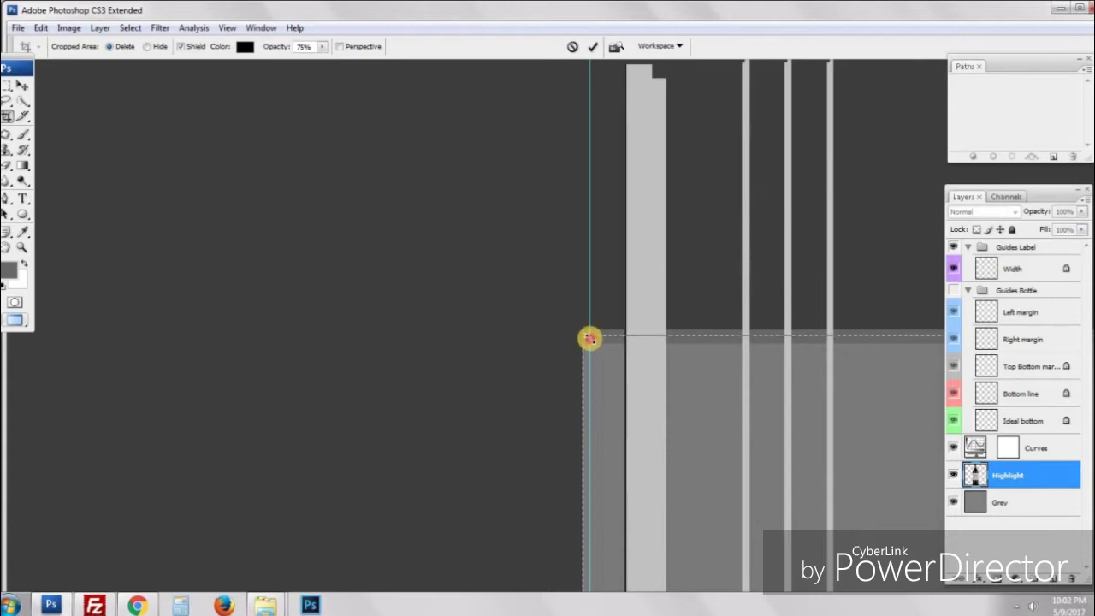
pyautogui.moveTo(589, 337); pyautogui.dragTo(594, 345)
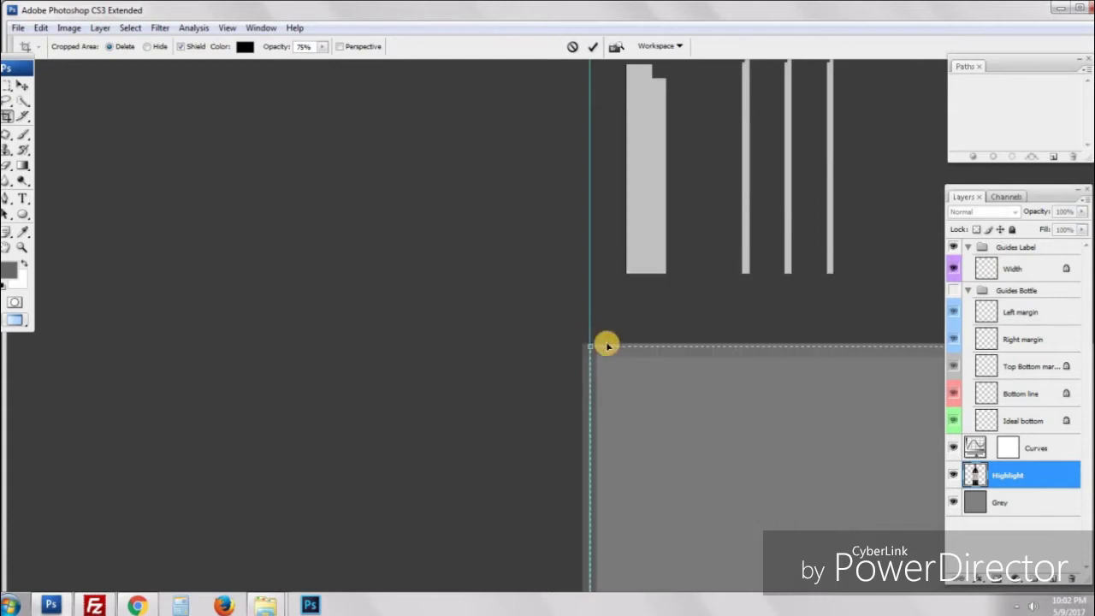
pyautogui.hotkey('ctrl', '-')
pyautogui.hotkey('ctrl', '-')
pyautogui.hotkey('ctrl', '-')
pyautogui.scroll(-6, 607, 346)
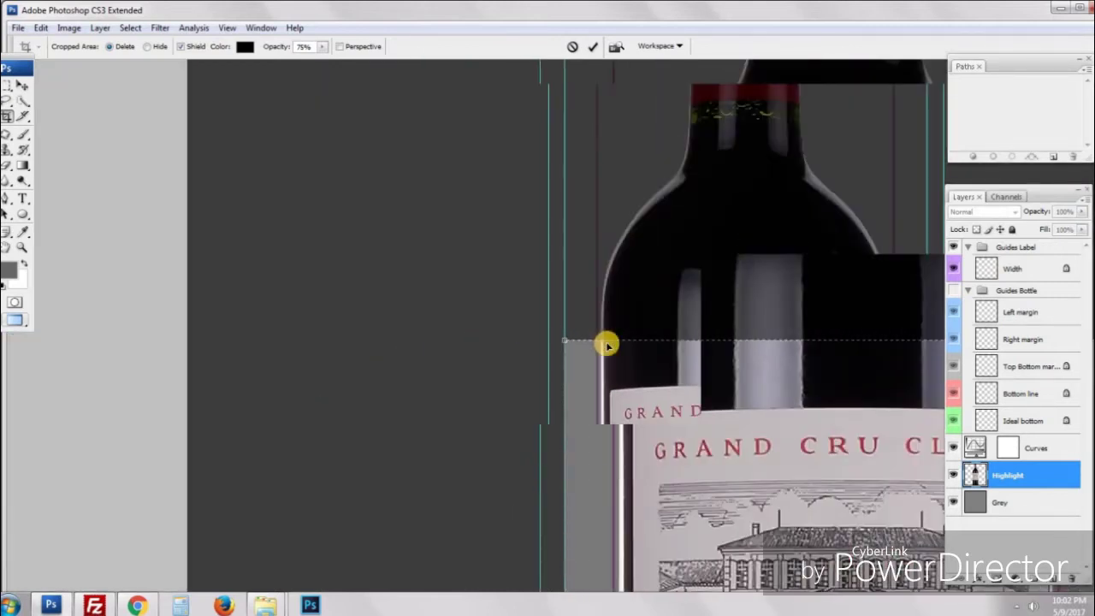
pyautogui.scroll(-3, 607, 346)
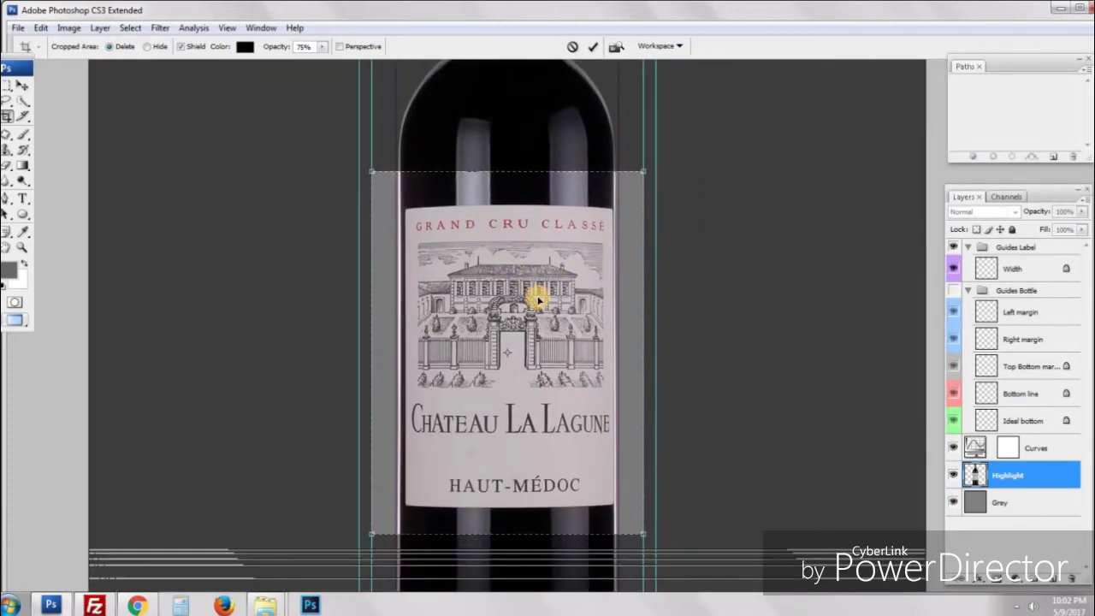
pyautogui.doubleClick(641, 357)
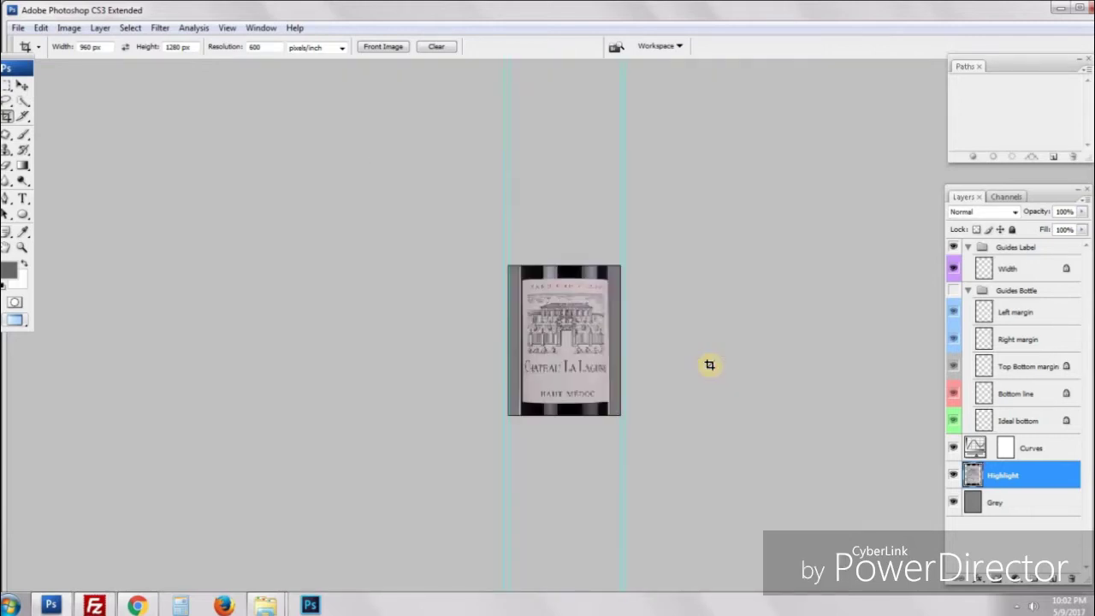
# Step: Hide the Grey background layer and the Guides Label group, comparing the cropped label with and without its width lines
pyautogui.click(953, 504)
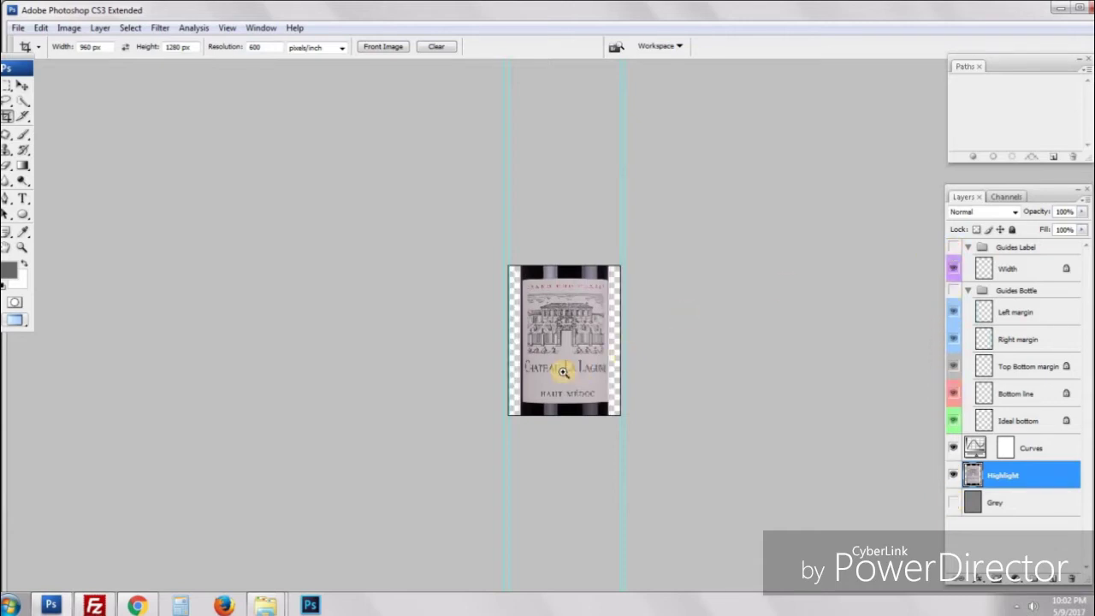
pyautogui.scroll(3, 564, 370)
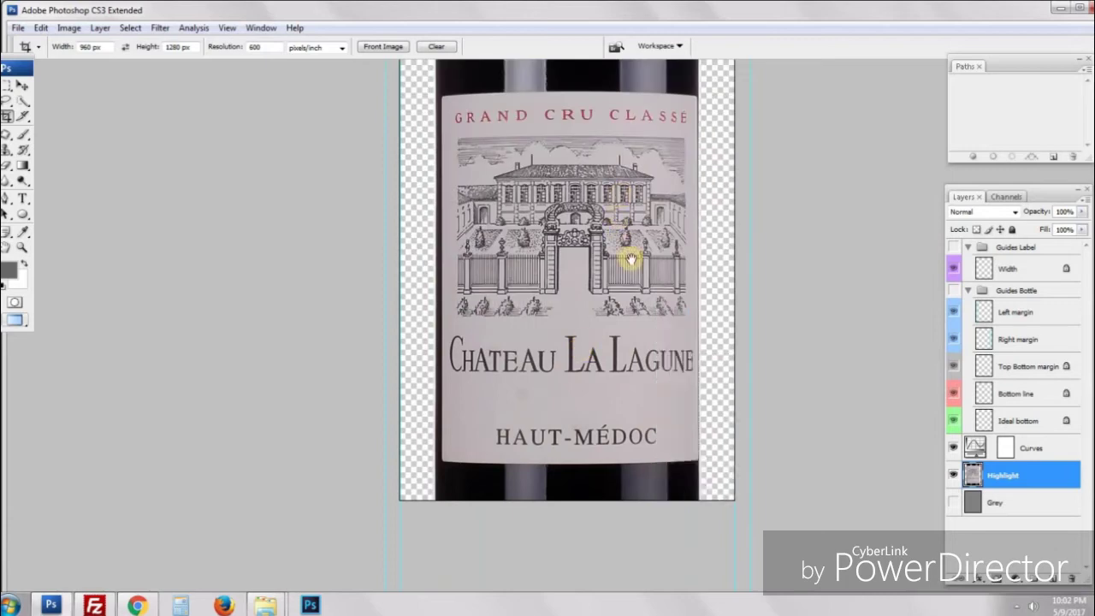
pyautogui.click(953, 249)
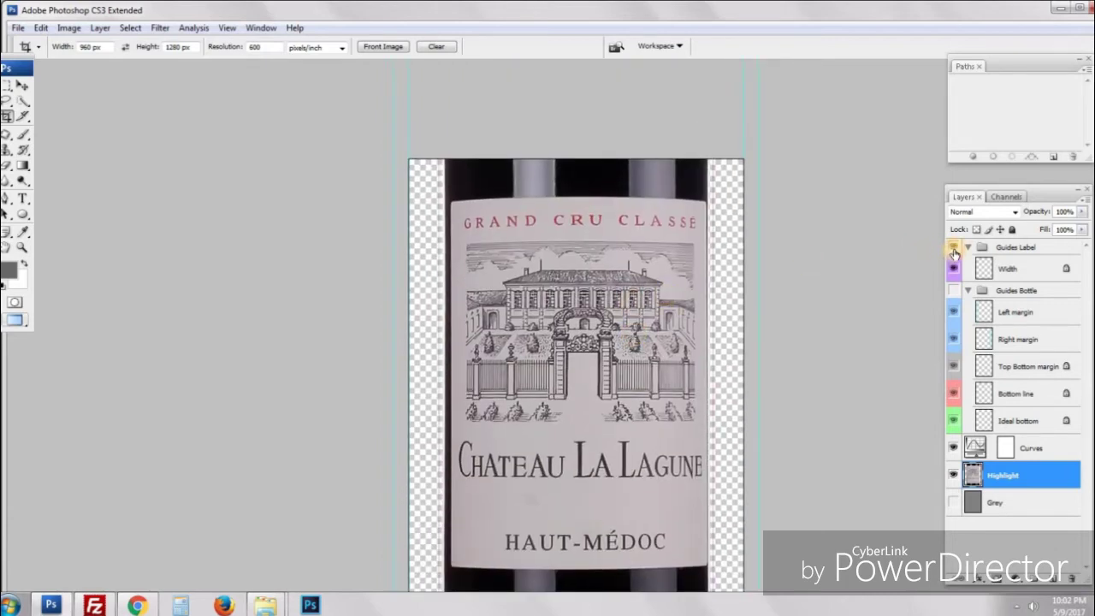
pyautogui.click(953, 249)
pyautogui.click(953, 250)
pyautogui.click(953, 250)
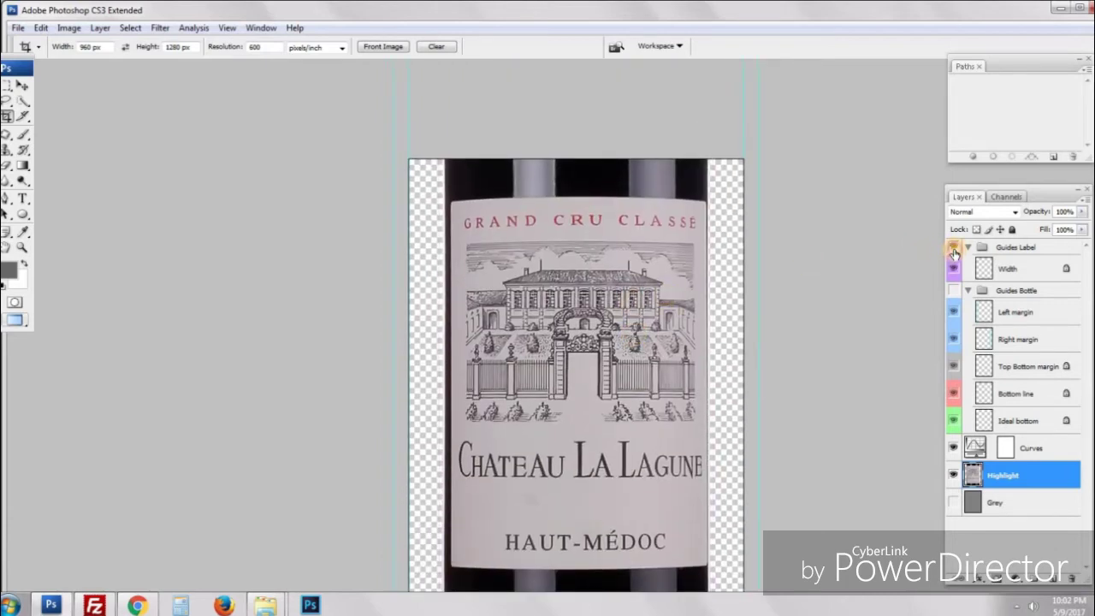
pyautogui.click(954, 251)
pyautogui.hotkey('ctrl', '-')
pyautogui.hotkey('ctrl', '-')
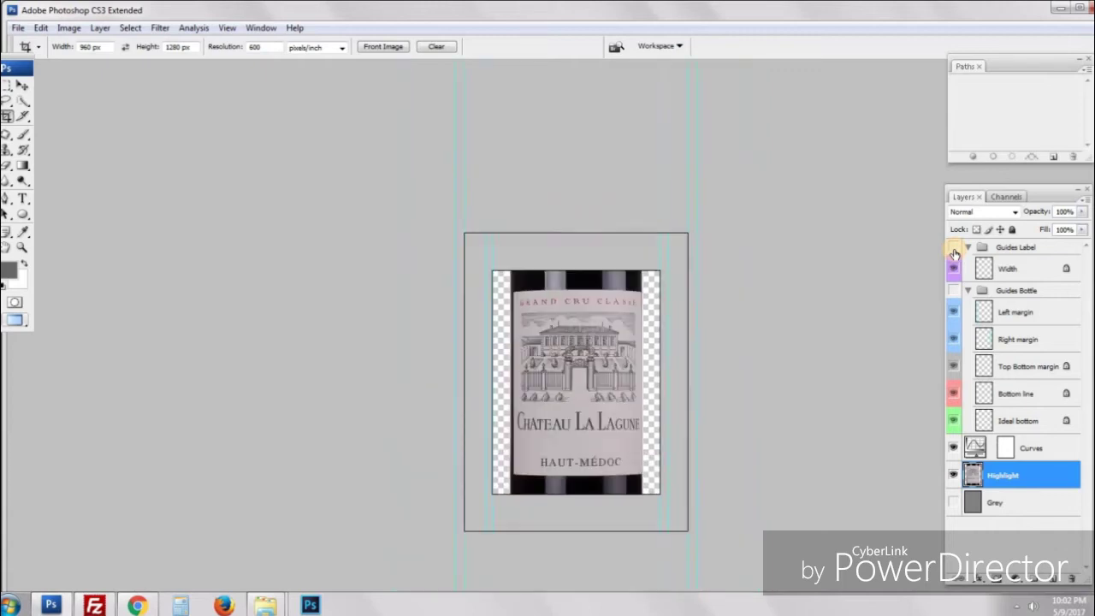
pyautogui.hotkey('ctrl', '+')
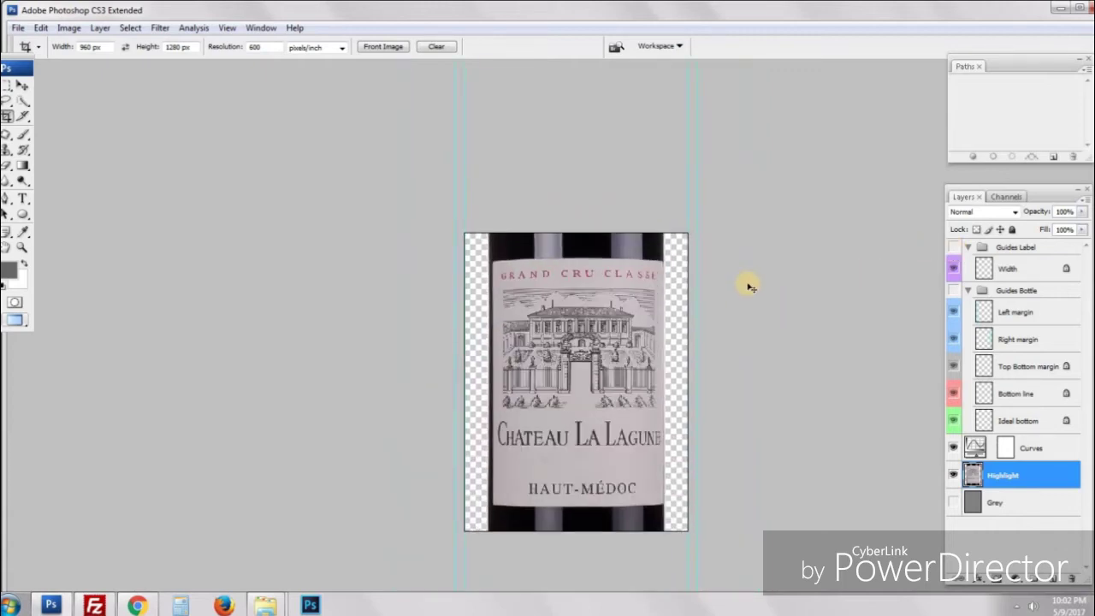
# Step: Start saving the cropped label in the Tutorial folder's Label subfolder under the name 73478_ALL_24H_WINE_ORGFN_PNG_0979011_label
pyautogui.hotkey('ctrl', 'shift', 's')
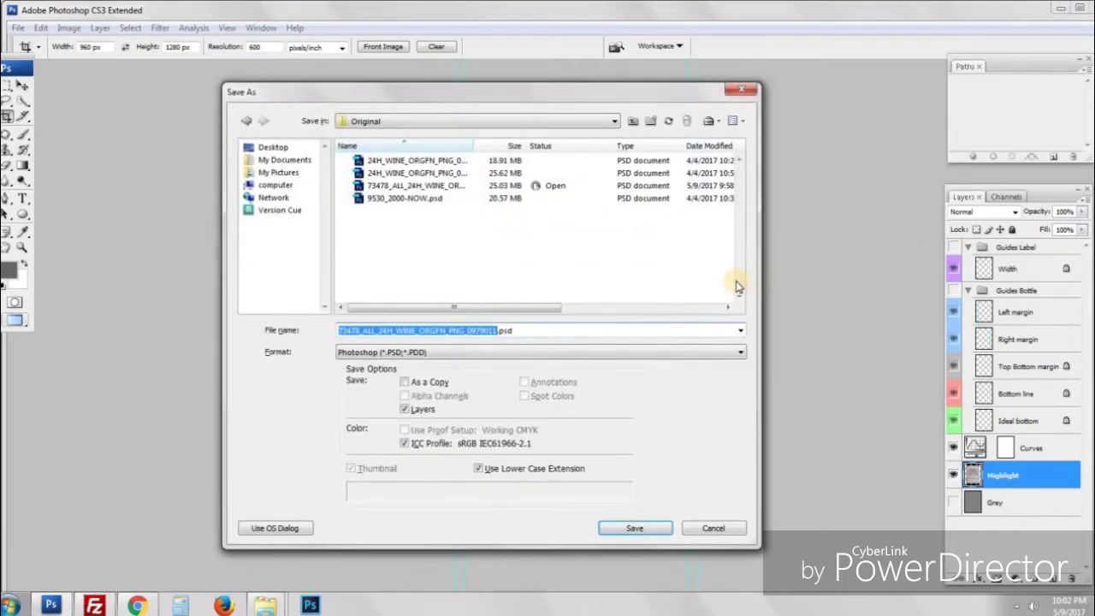
pyautogui.click(634, 121)
pyautogui.click(635, 122)
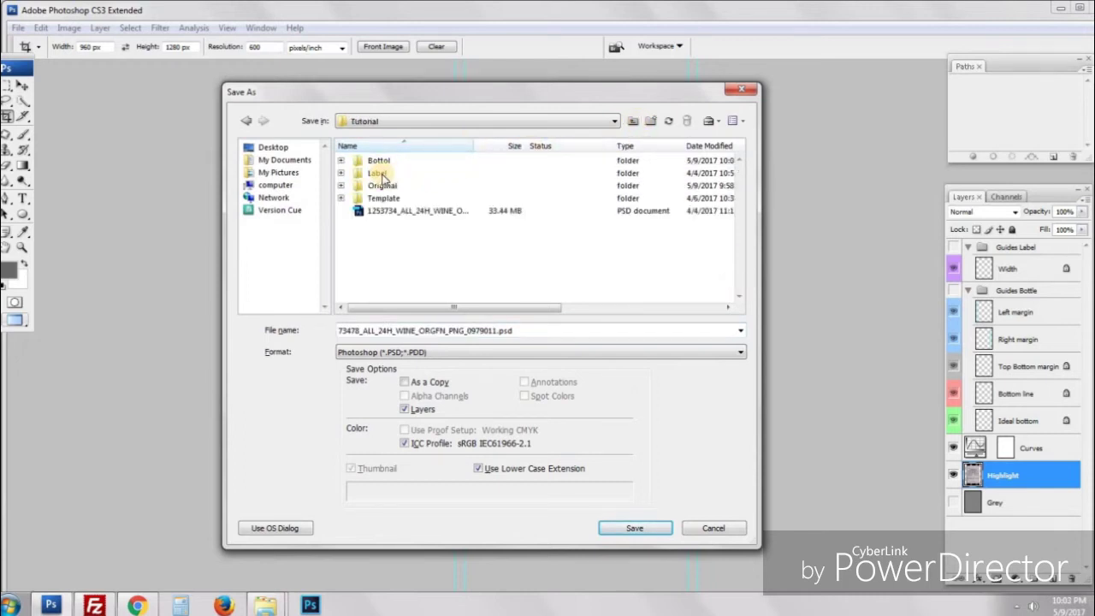
pyautogui.doubleClick(380, 175)
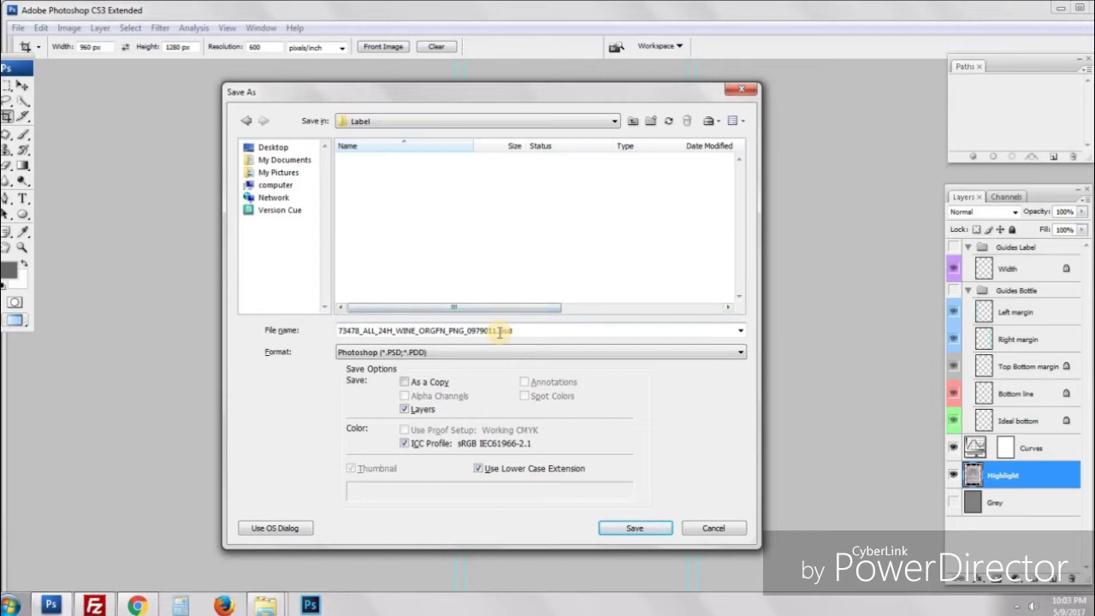
pyautogui.click(524, 331)
pyautogui.click(524, 330)
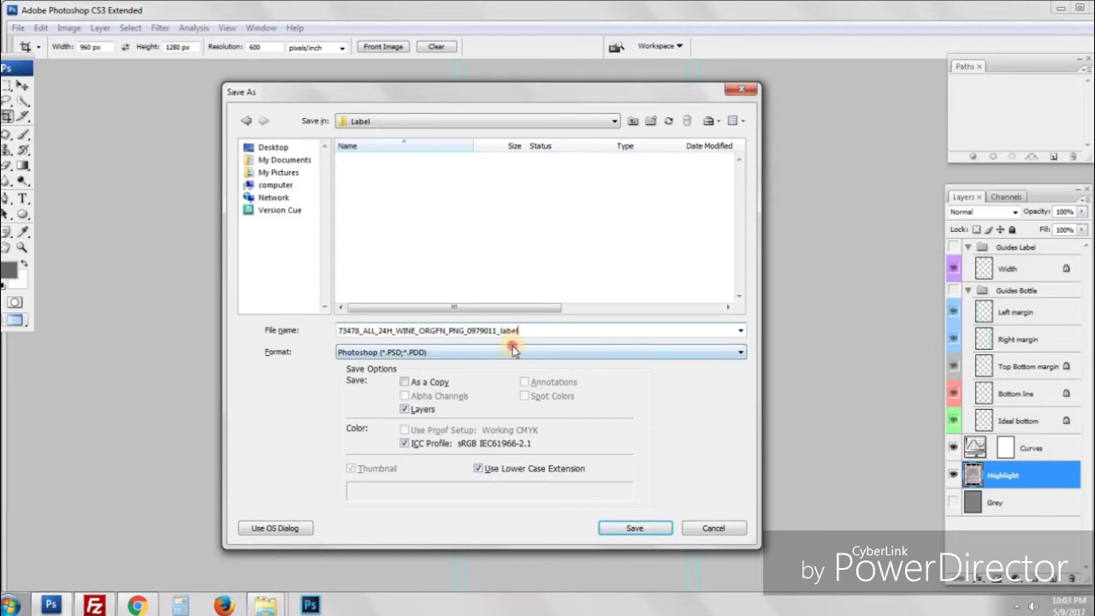
# Step: Set the file format to PNG and save the label image with the Interlaced option
pyautogui.click(513, 350)
pyautogui.scroll(-3, 368, 453)
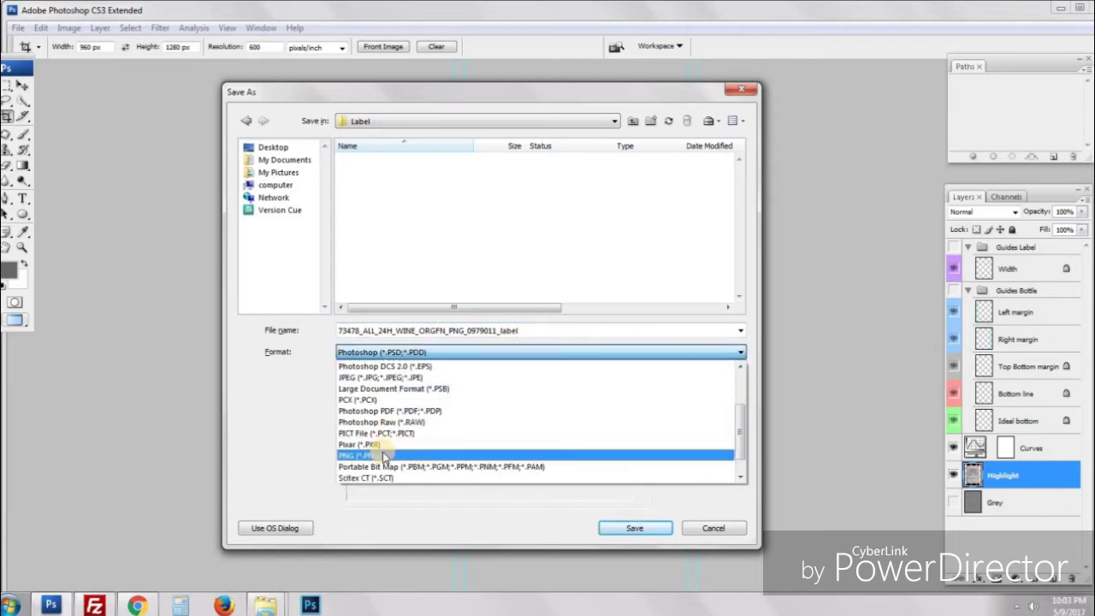
pyautogui.click(384, 456)
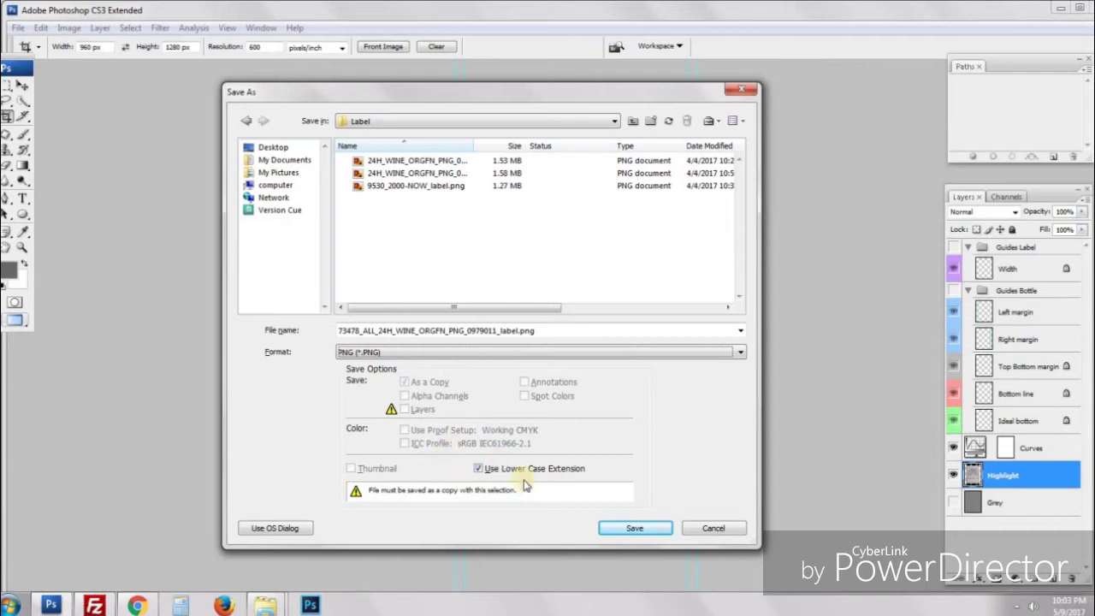
pyautogui.click(618, 528)
pyautogui.click(516, 332)
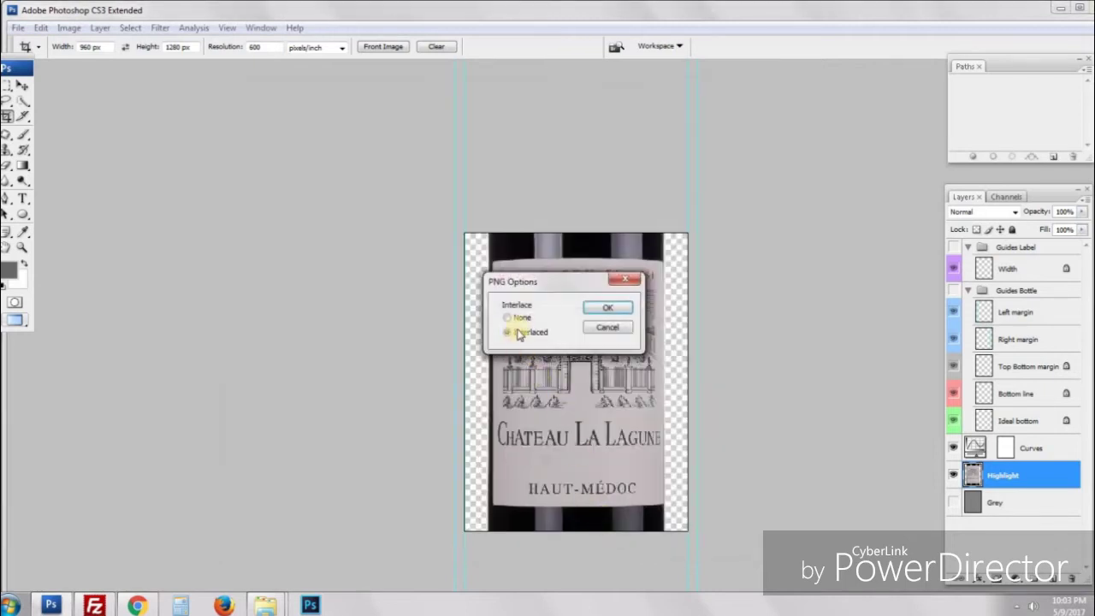
pyautogui.click(596, 304)
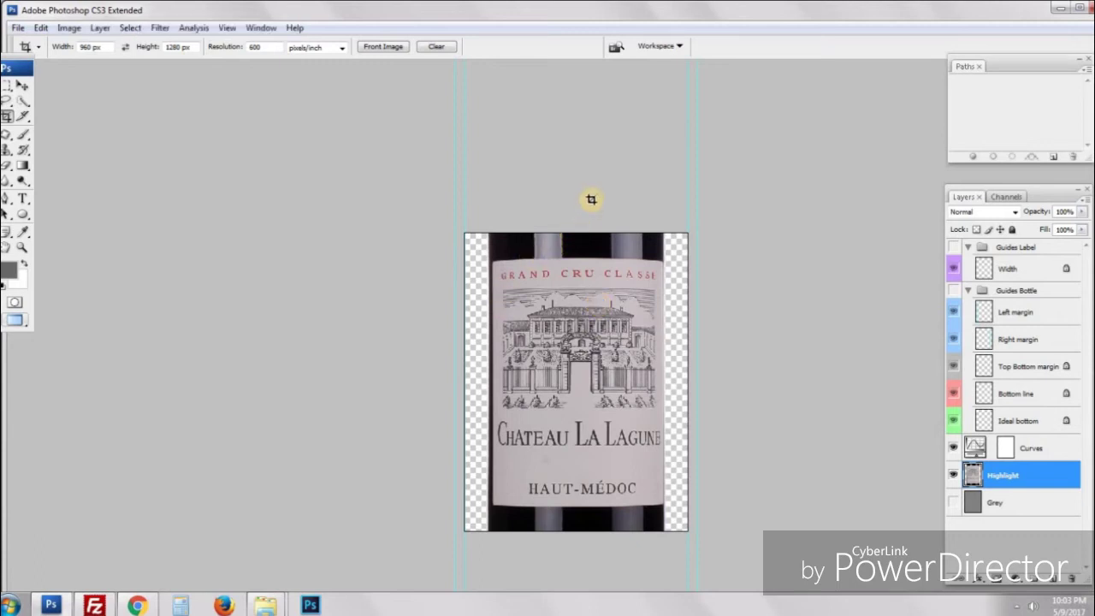
# Step: Close the cropped label document and the source bottle image without saving changes, and restore the minimized template window
pyautogui.hotkey('ctrl', 'w')
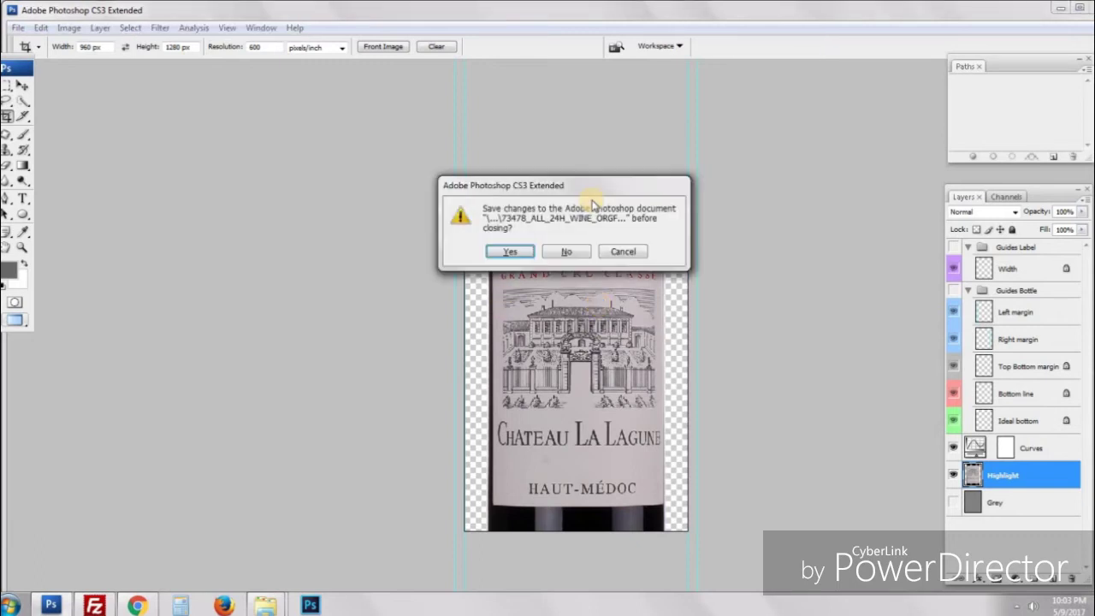
pyautogui.click(572, 254)
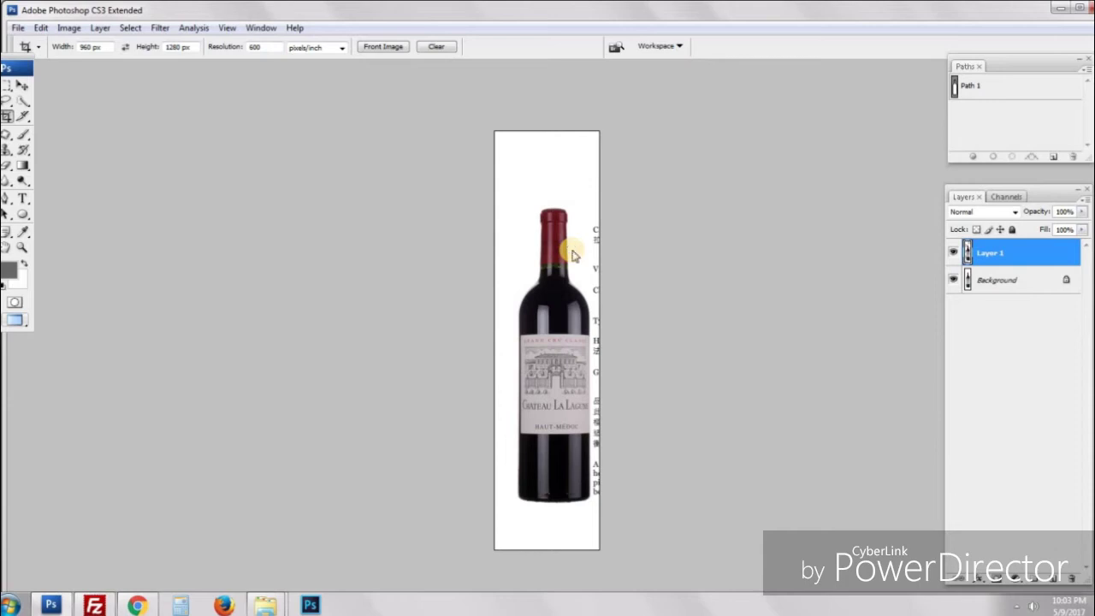
pyautogui.click(568, 250)
pyautogui.click(568, 250)
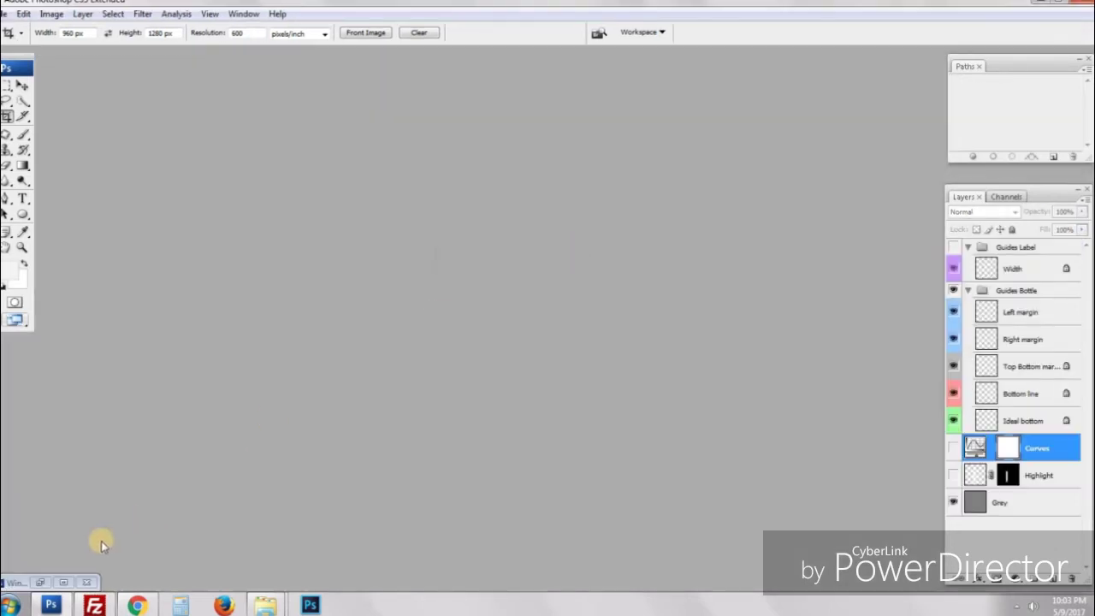
pyautogui.click(61, 583)
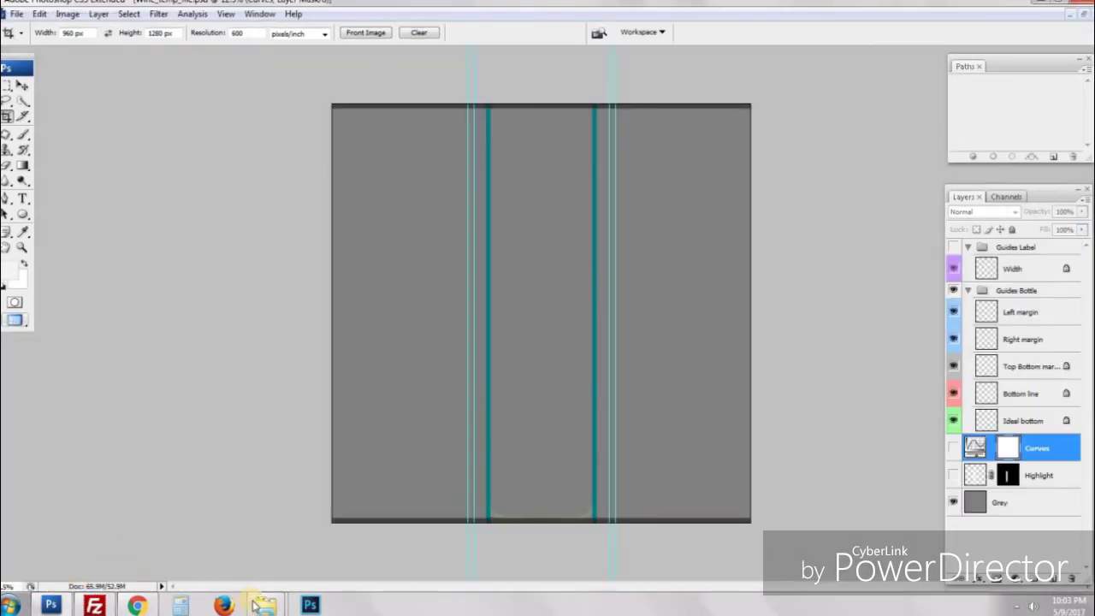
# Step: Switch to Windows Explorer and open the Bottol subfolder of the Tutorial folder
pyautogui.moveTo(258, 604)
pyautogui.click(219, 518)
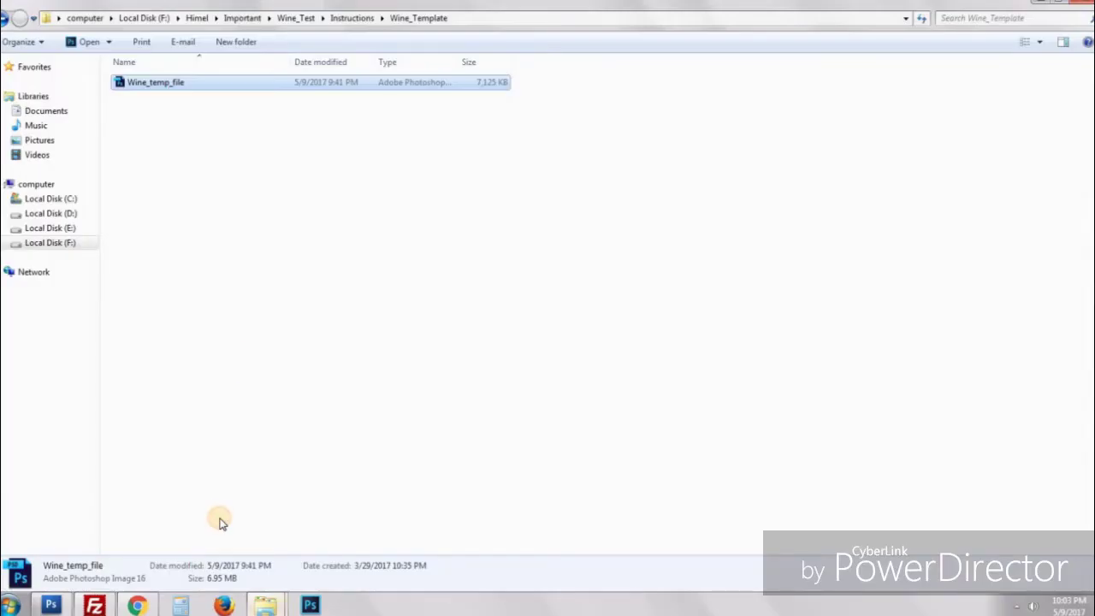
pyautogui.rightClick(352, 202)
pyautogui.click(364, 260)
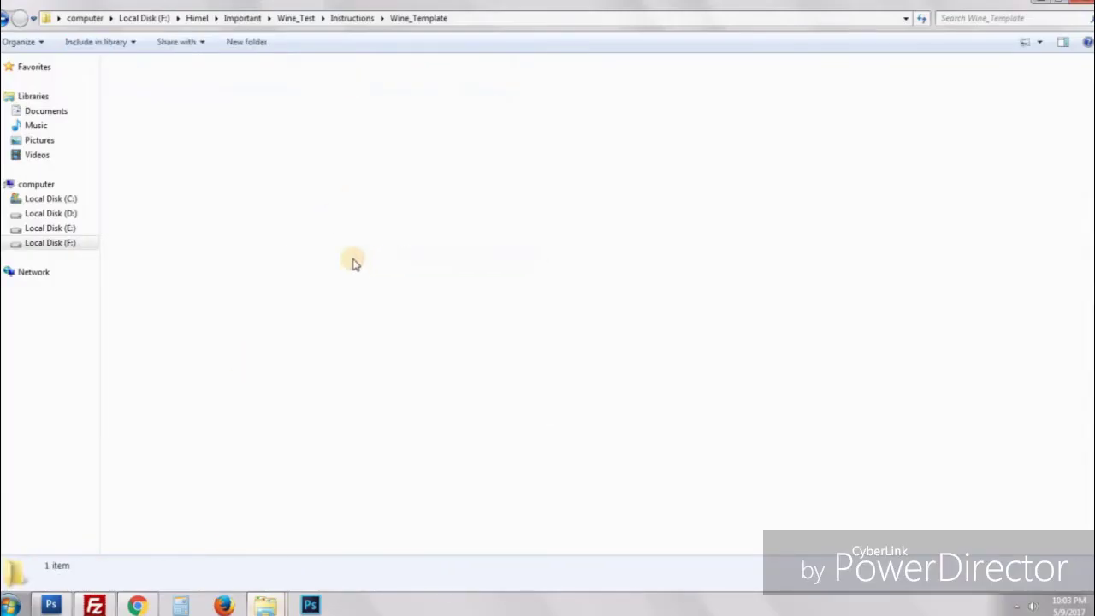
pyautogui.press('BackSpace')
pyautogui.doubleClick(358, 110)
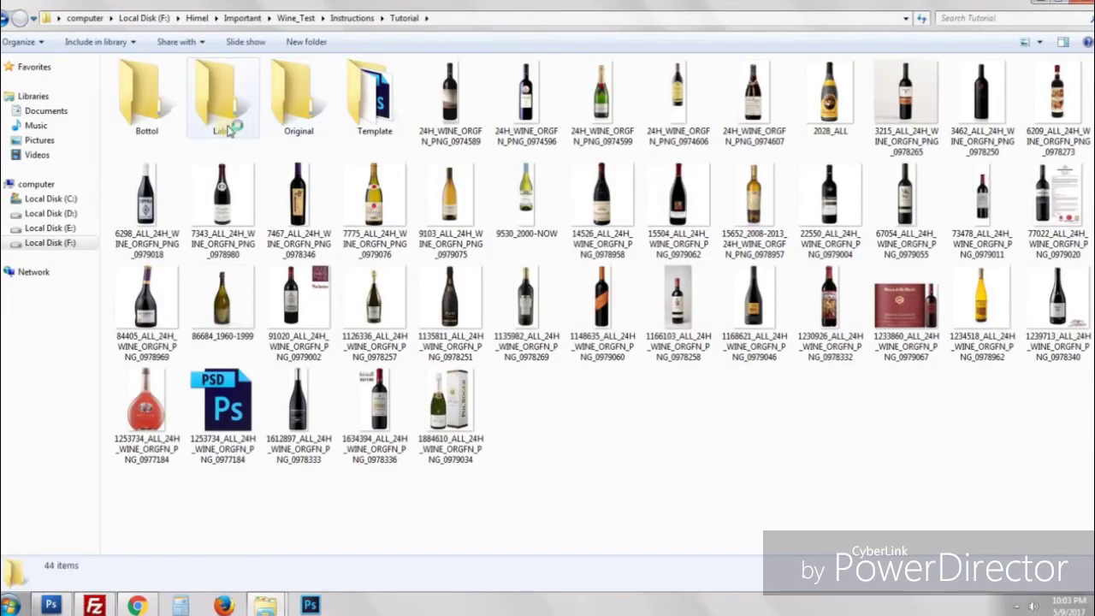
pyautogui.doubleClick(140, 101)
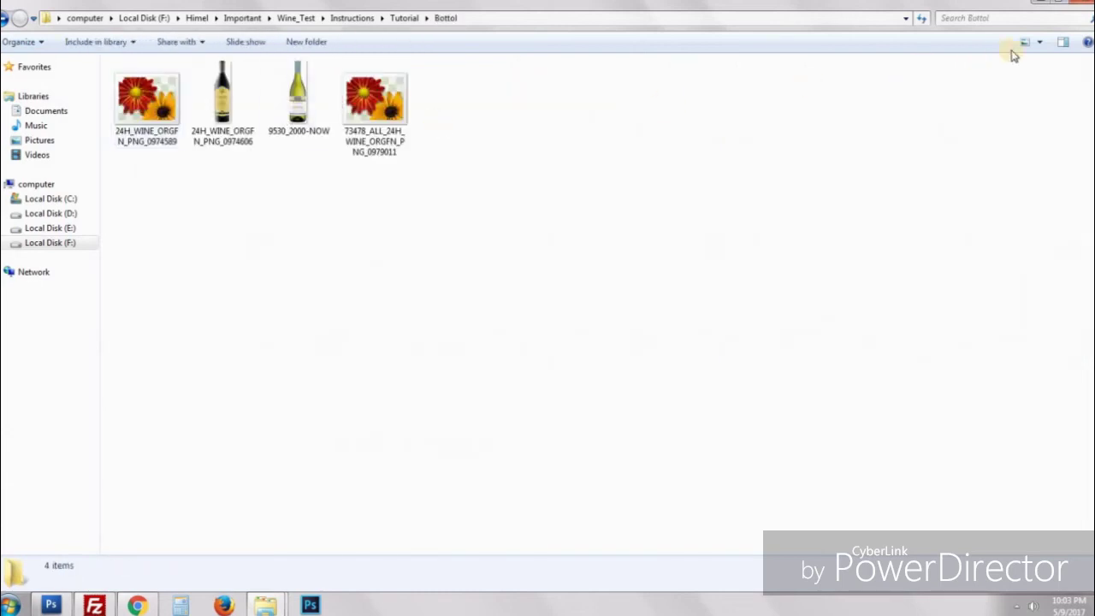
# Step: Check the exported bottle PNGs' pixel sizes in Details view, with the Name column widened and a Dimensions column added
pyautogui.click(1040, 42)
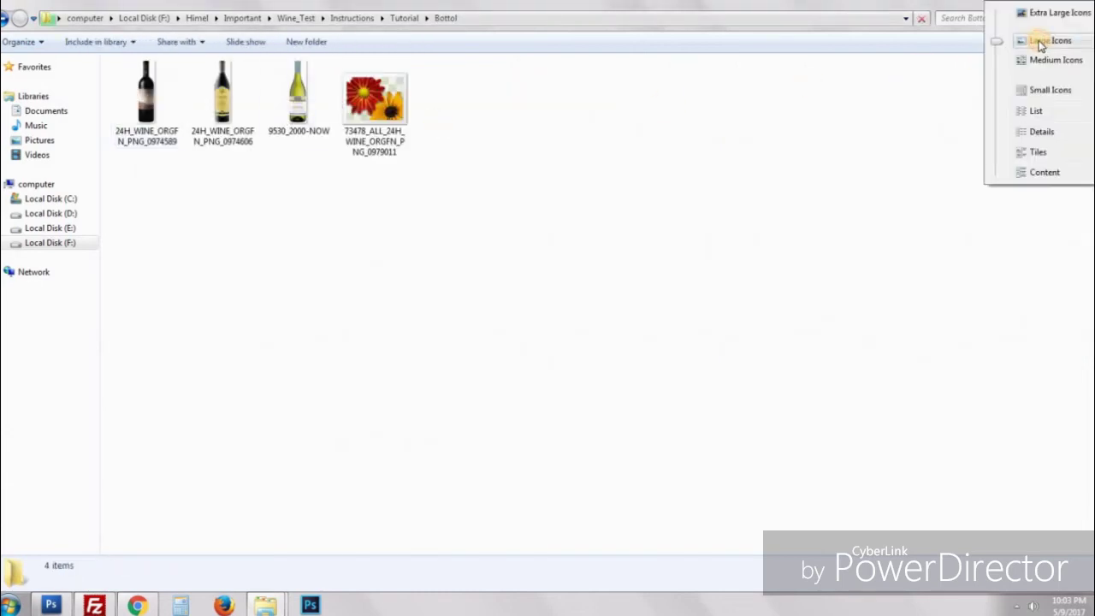
pyautogui.click(1042, 133)
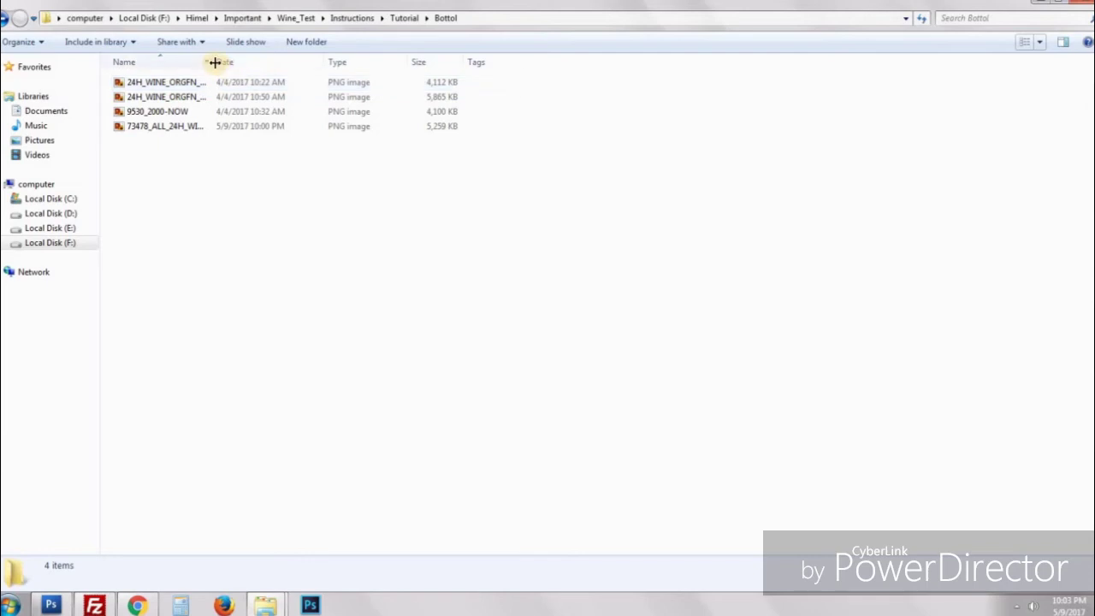
pyautogui.moveTo(215, 63); pyautogui.dragTo(345, 63)
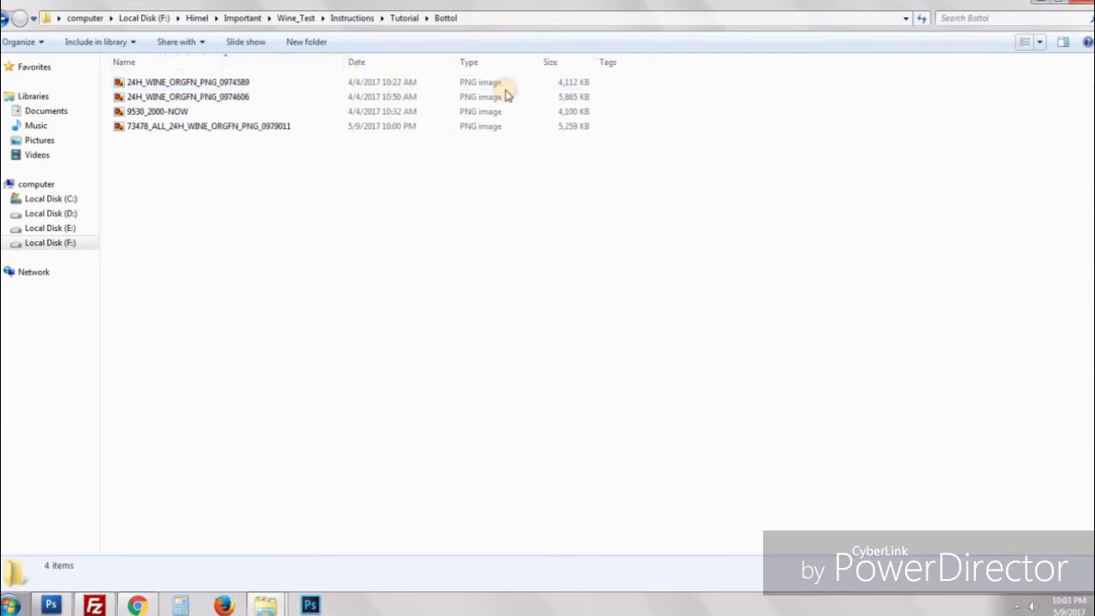
pyautogui.rightClick(628, 62)
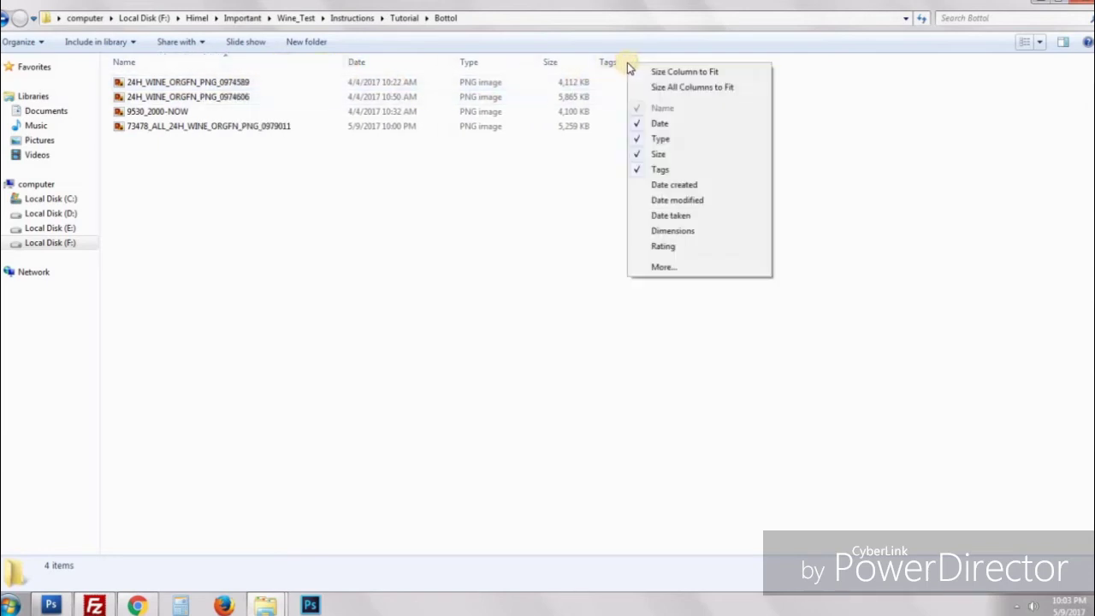
pyautogui.click(678, 232)
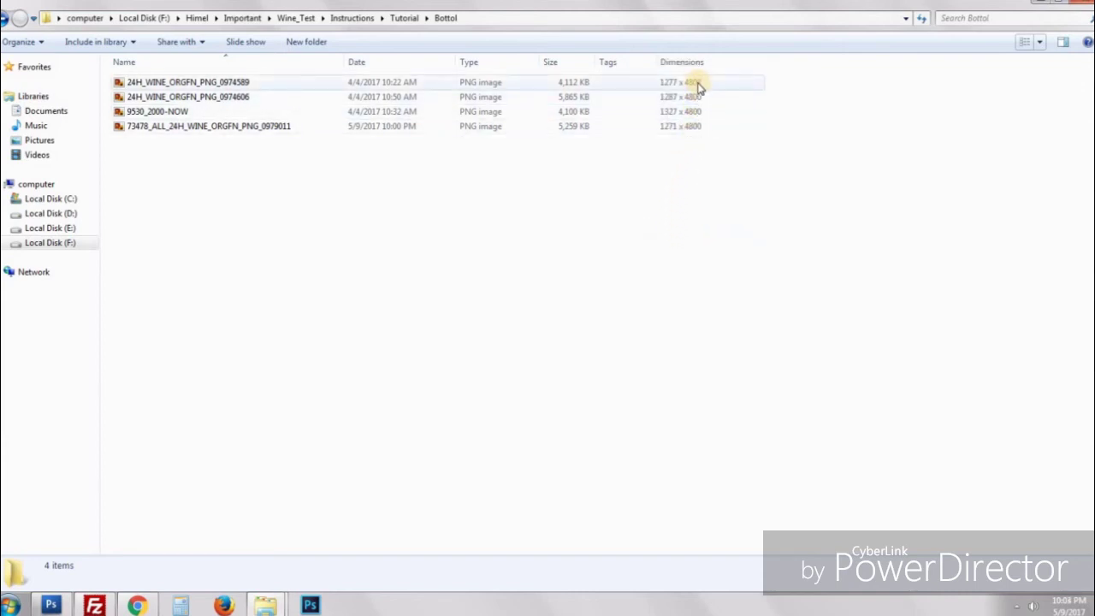
pyautogui.rightClick(482, 222)
pyautogui.click(508, 276)
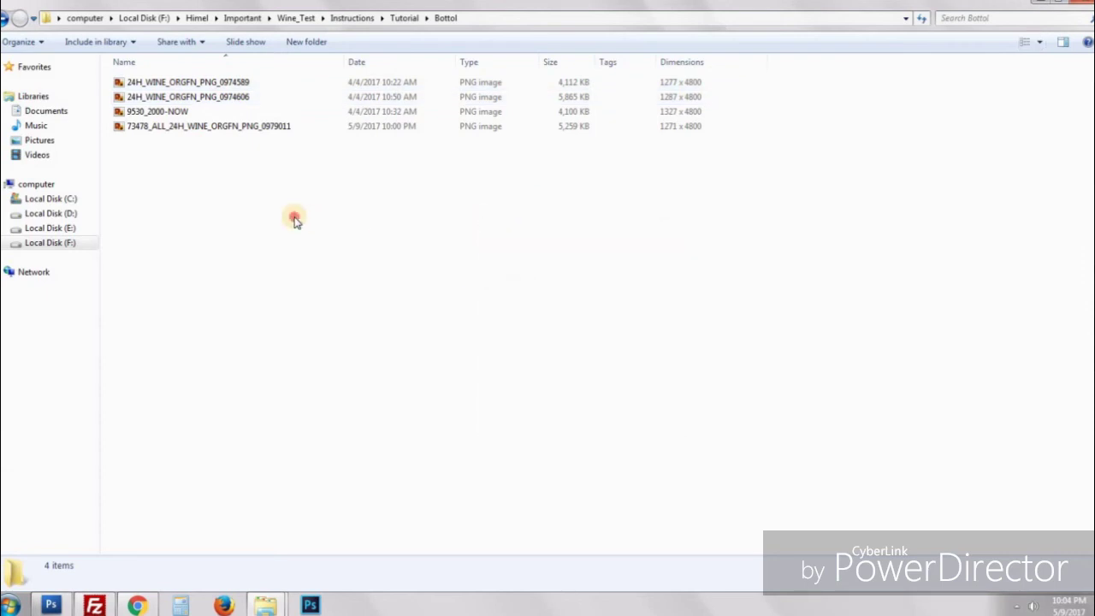
# Step: Open the Label subfolder and check the label PNGs' dimensions in Details view, adding the Dimensions column and widening the Name column
pyautogui.click(7, 20)
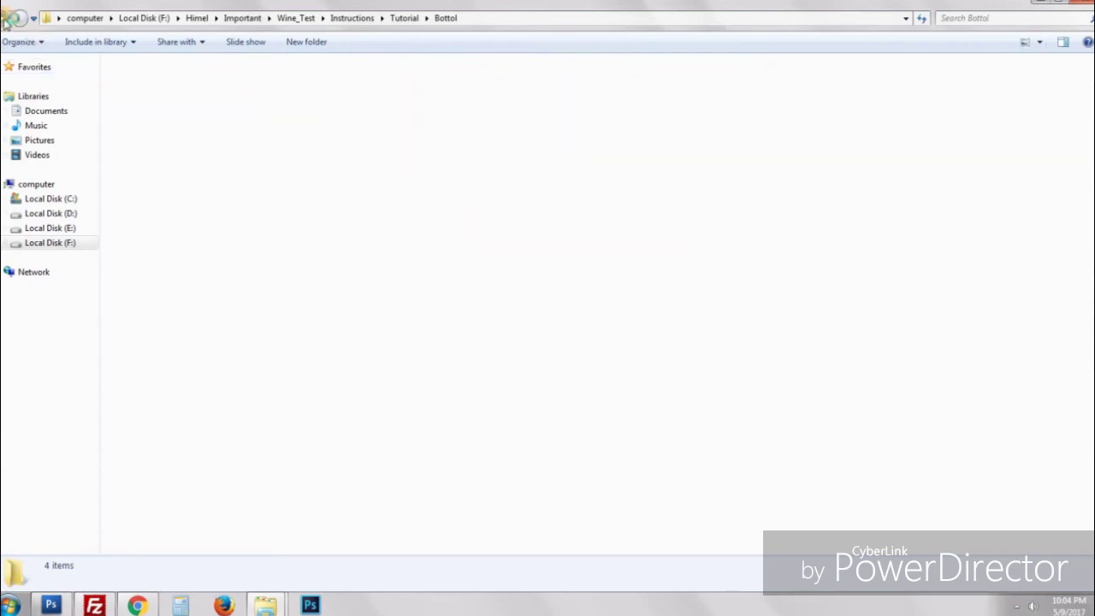
pyautogui.doubleClick(218, 111)
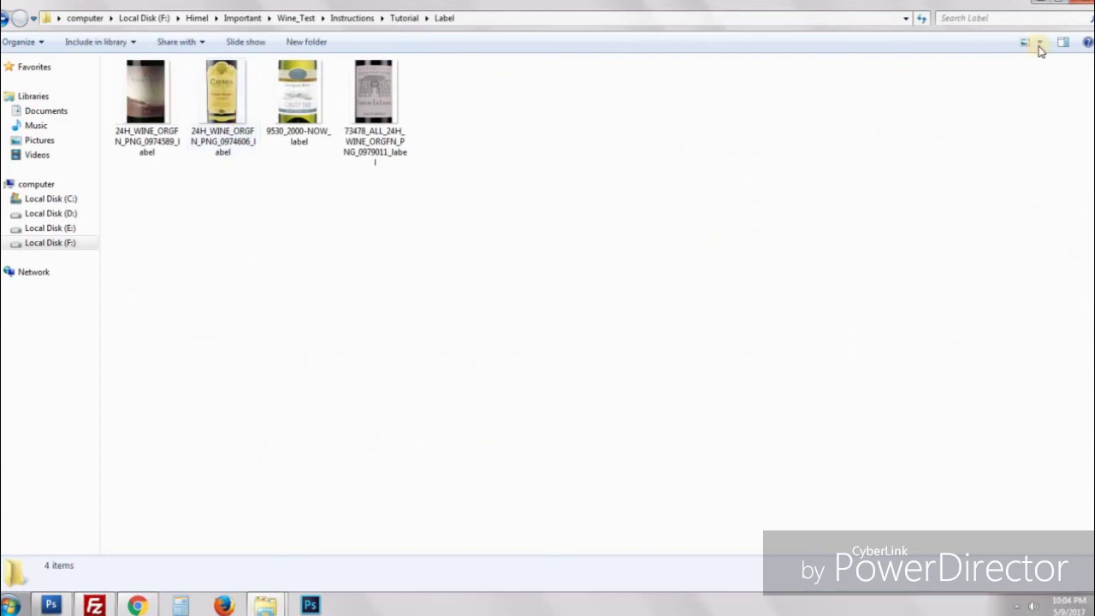
pyautogui.click(1044, 42)
pyautogui.click(1042, 135)
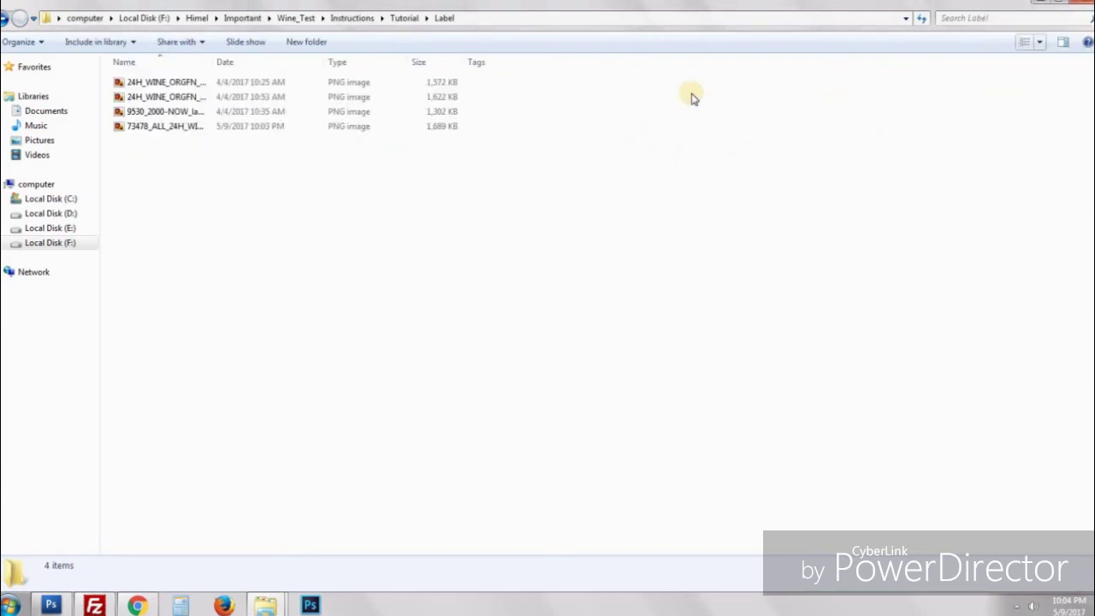
pyautogui.rightClick(503, 64)
pyautogui.click(545, 231)
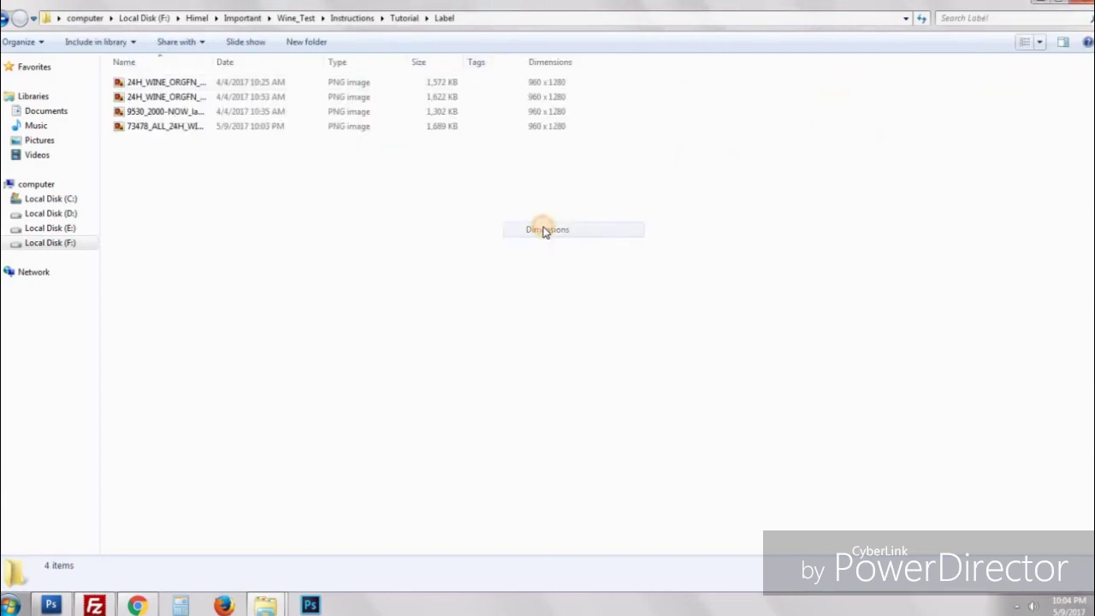
pyautogui.moveTo(213, 63); pyautogui.dragTo(342, 63)
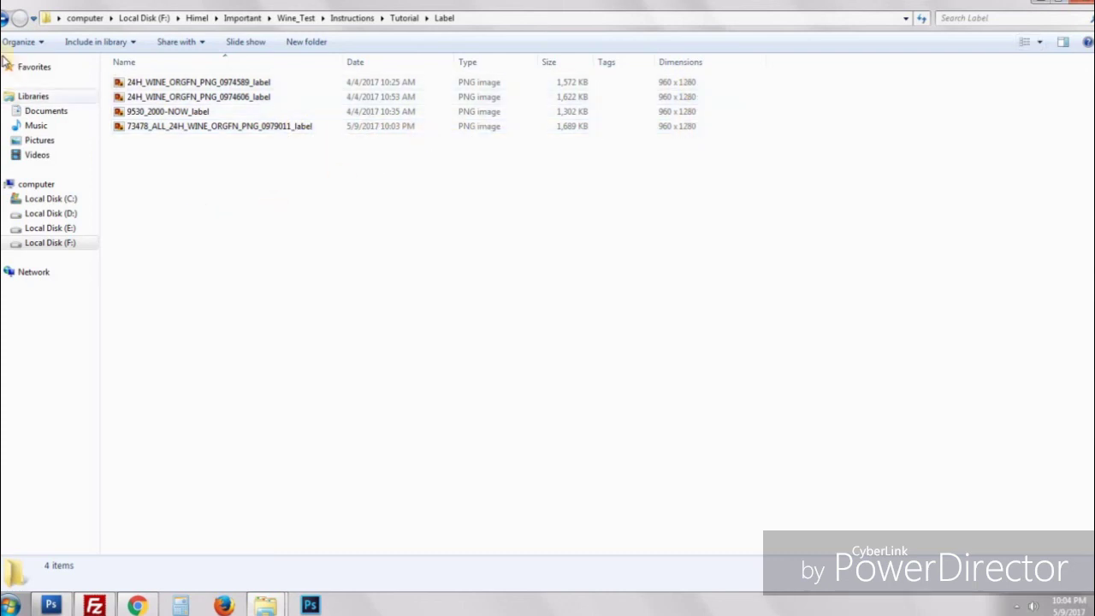
# Step: Look into the Original subfolder for the saved layered files and return to the Tutorial folder
pyautogui.click(7, 18)
pyautogui.doubleClick(298, 95)
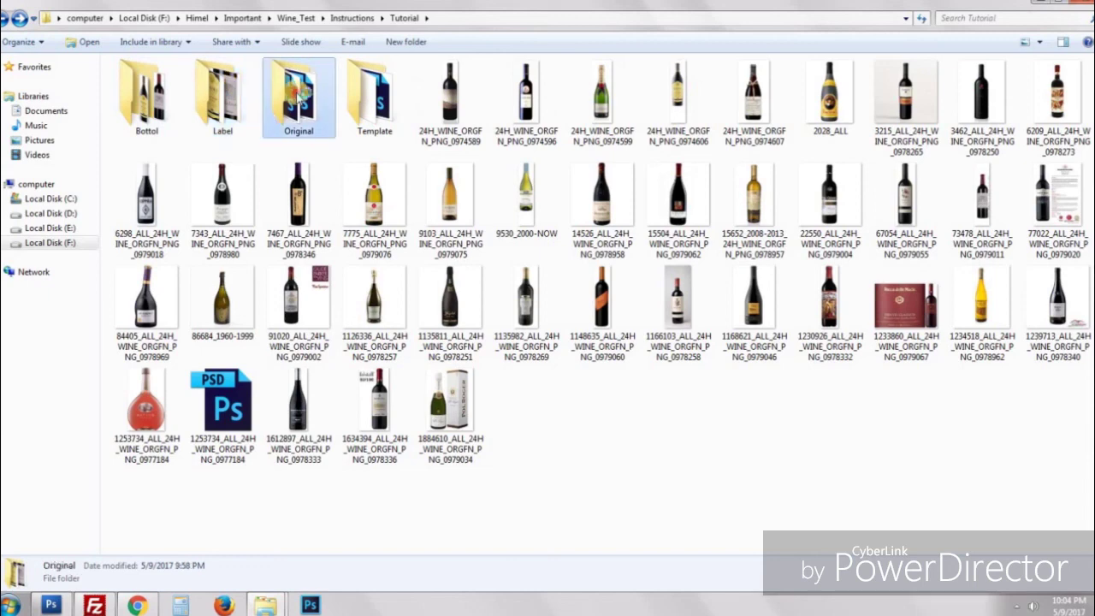
pyautogui.click(5, 20)
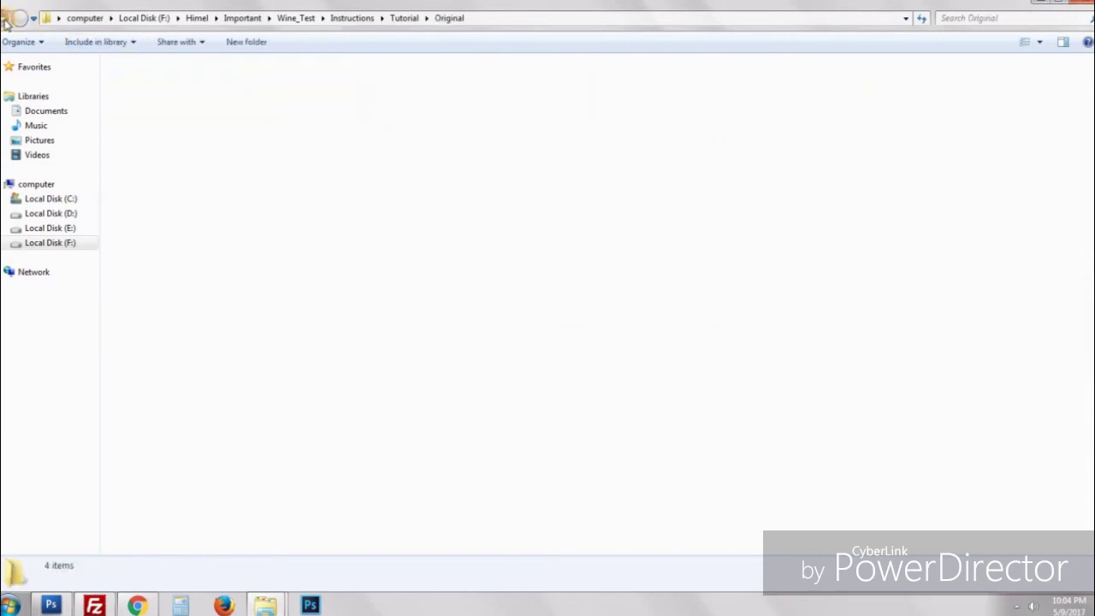
pyautogui.click(562, 418)
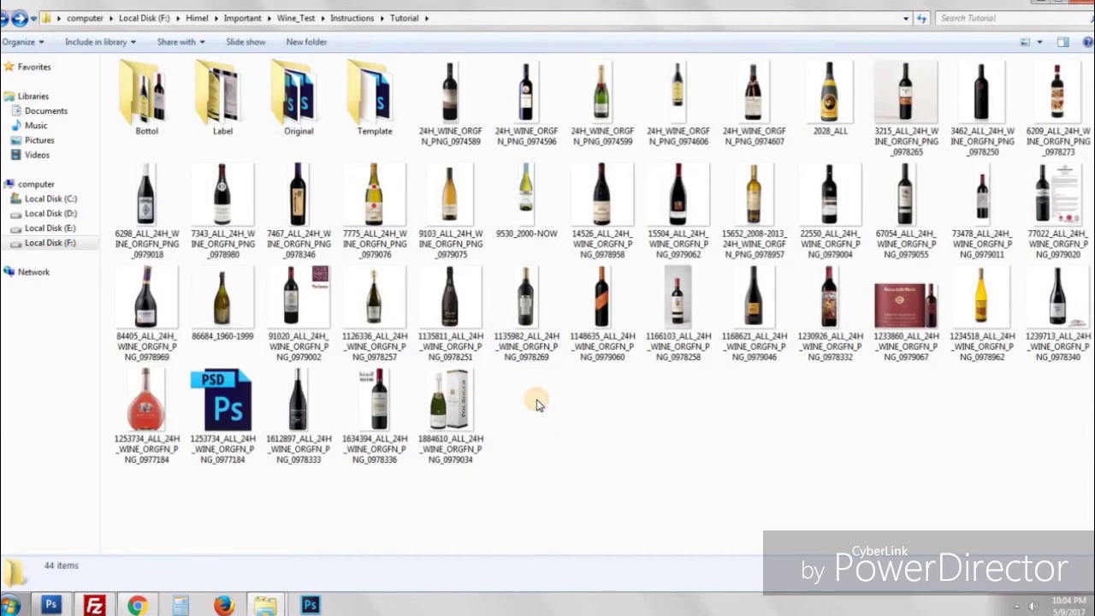